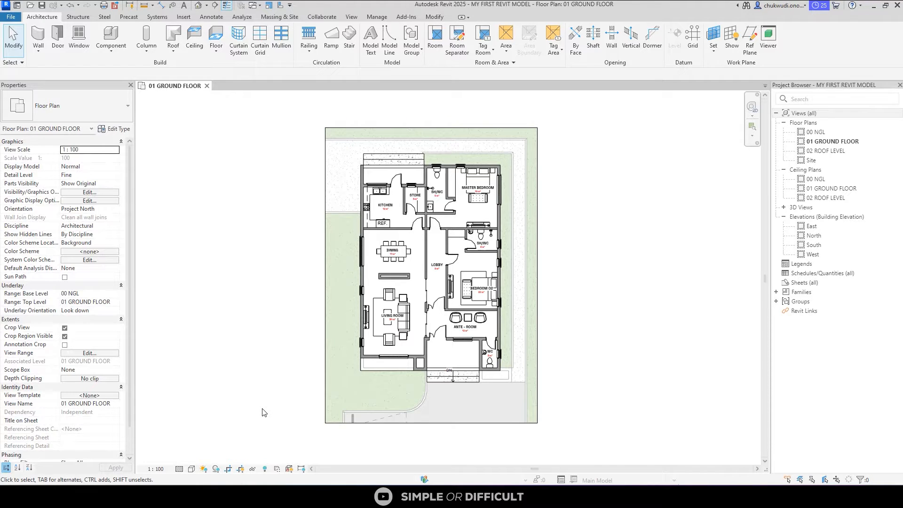
Preview how the current 01 GROUND FLOOR view prints with doPDF 9, and return to the plan without printing
key(ctrl+p)
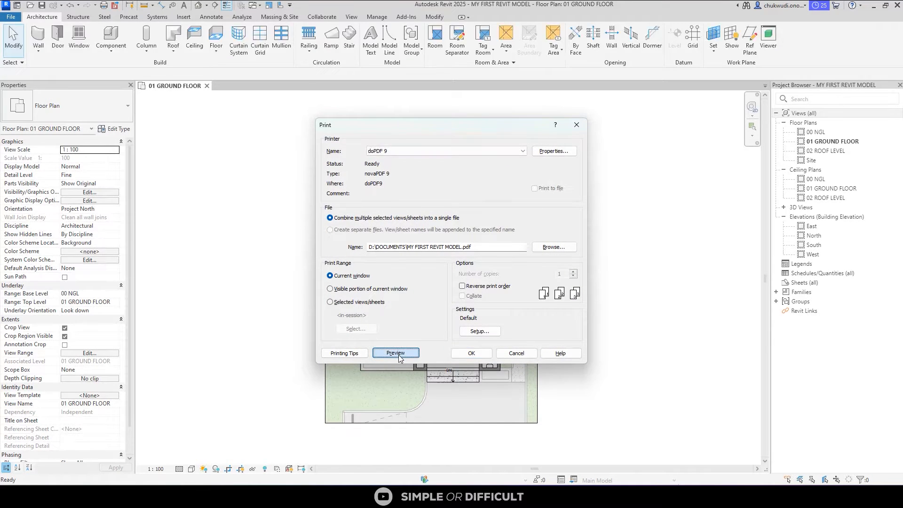
click(395, 353)
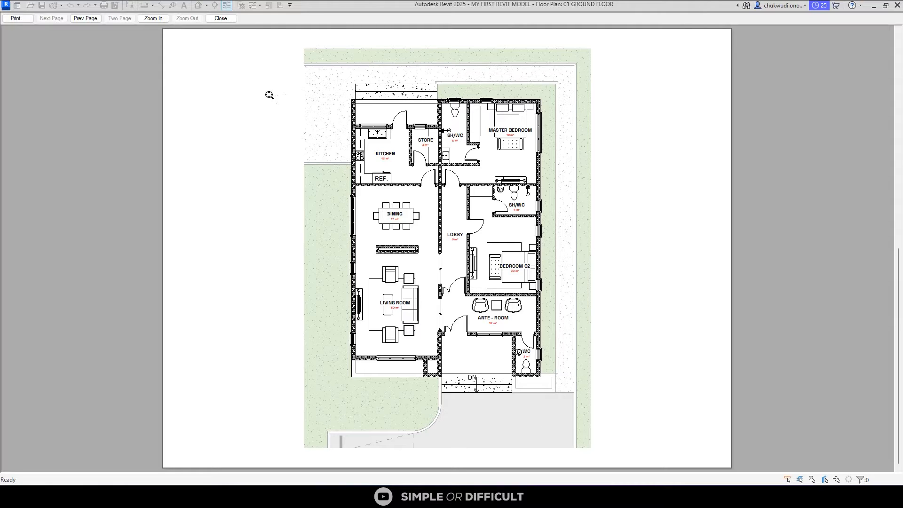
click(18, 22)
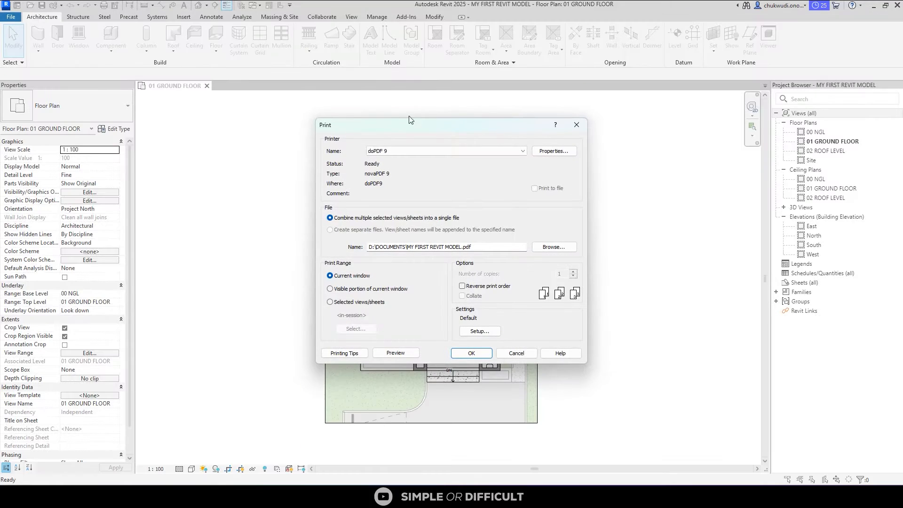
click(574, 124)
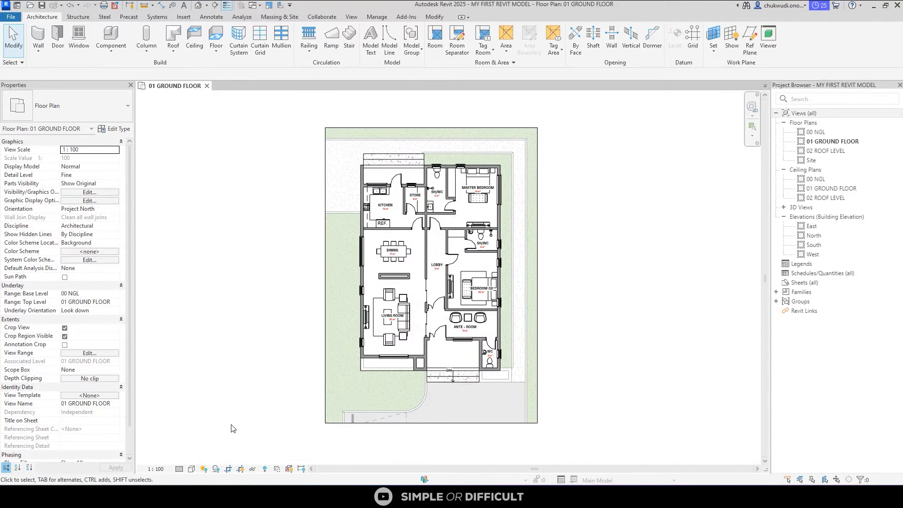
Preview the ground floor print with the view's crop turned off, and restore the crop
click(230, 469)
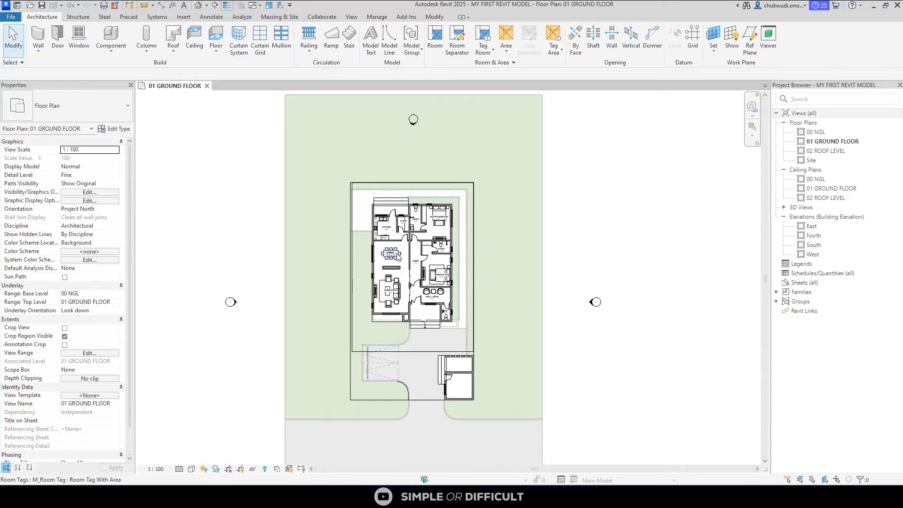
key(ctrl+p)
click(395, 352)
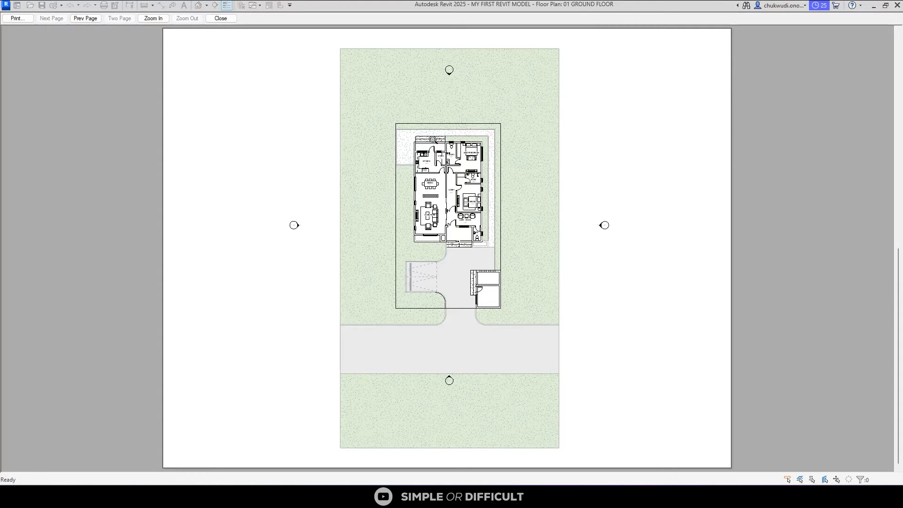
key(Escape)
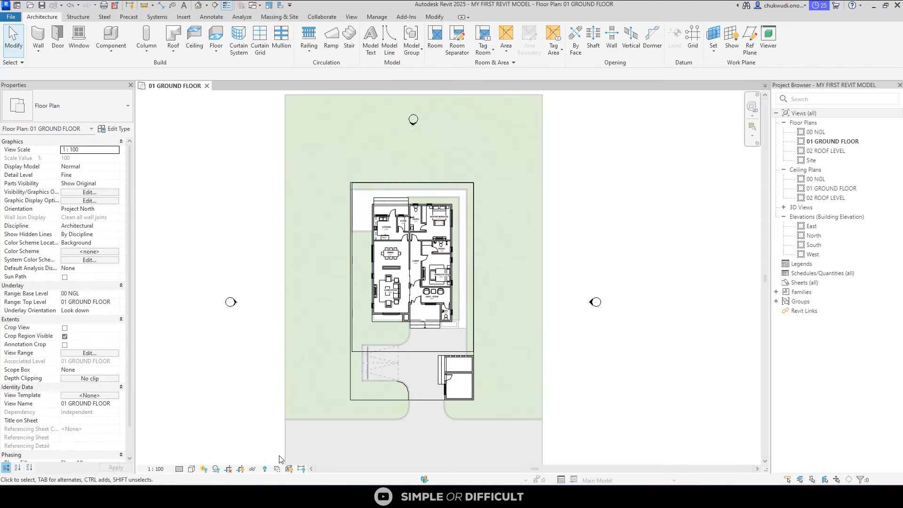
click(228, 469)
scroll(383, 256, up, 2)
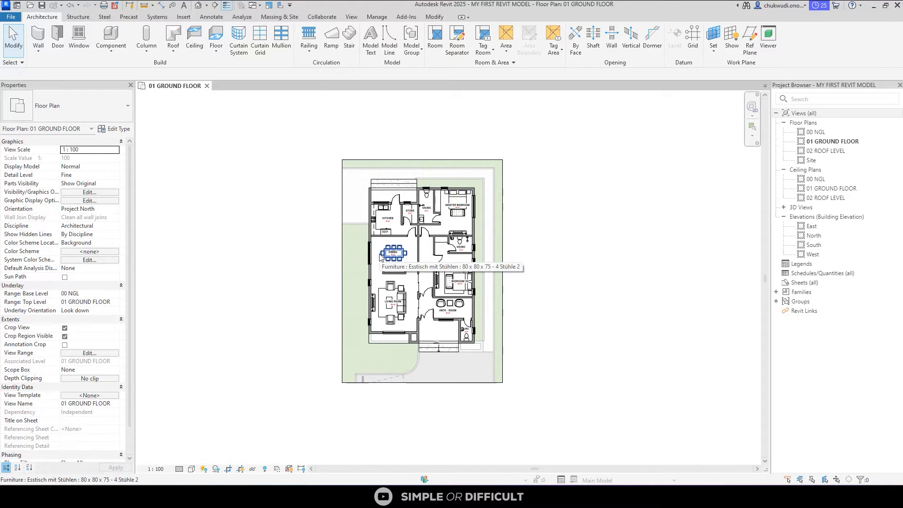
Configure the doPDF 9 print setup with Presentation raster quality and A3 paper size
key(ctrl+p)
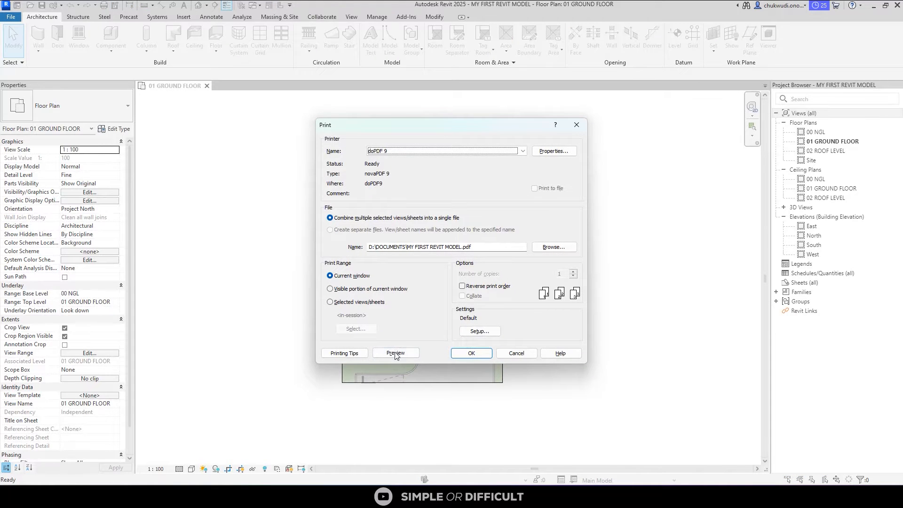
click(482, 332)
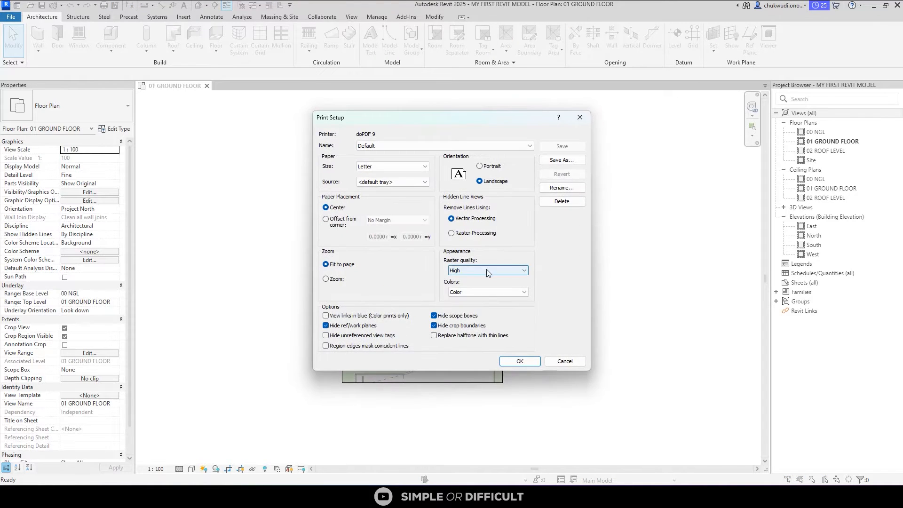
click(521, 270)
click(479, 296)
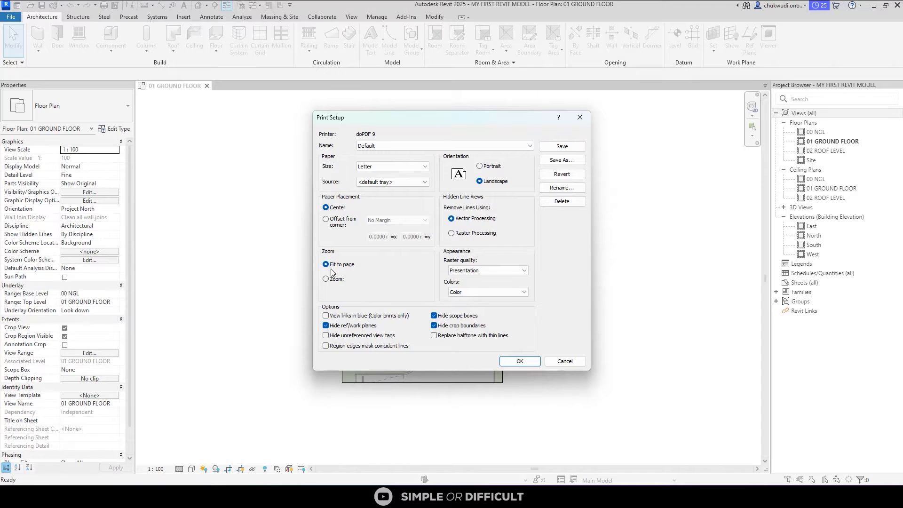
click(370, 169)
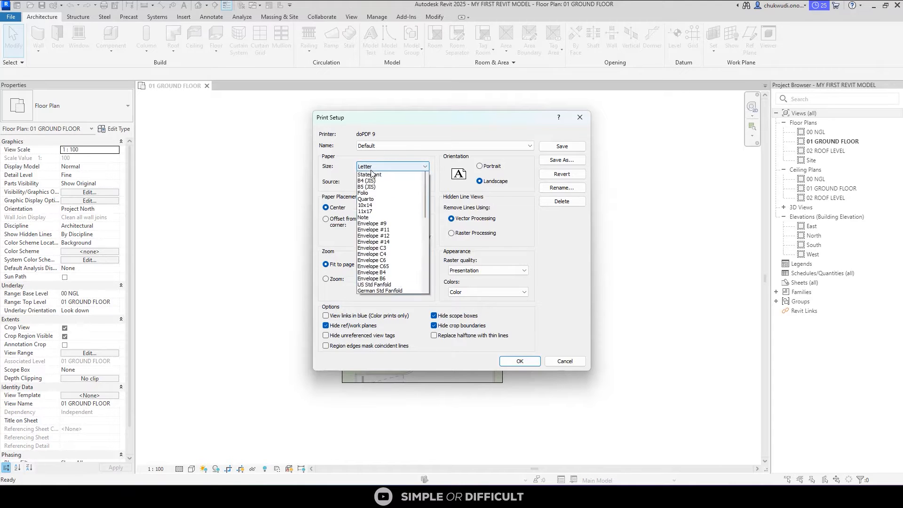
scroll(373, 281, down, 2)
scroll(371, 282, down, 3)
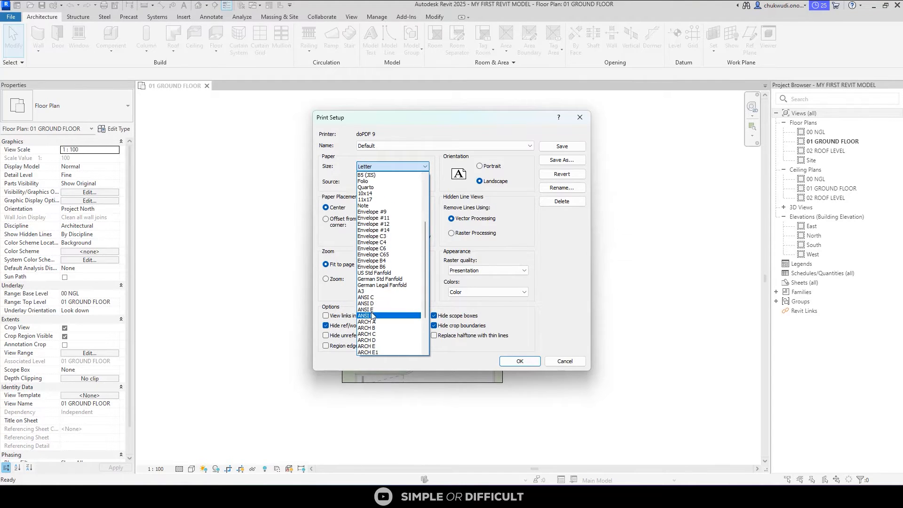
click(371, 292)
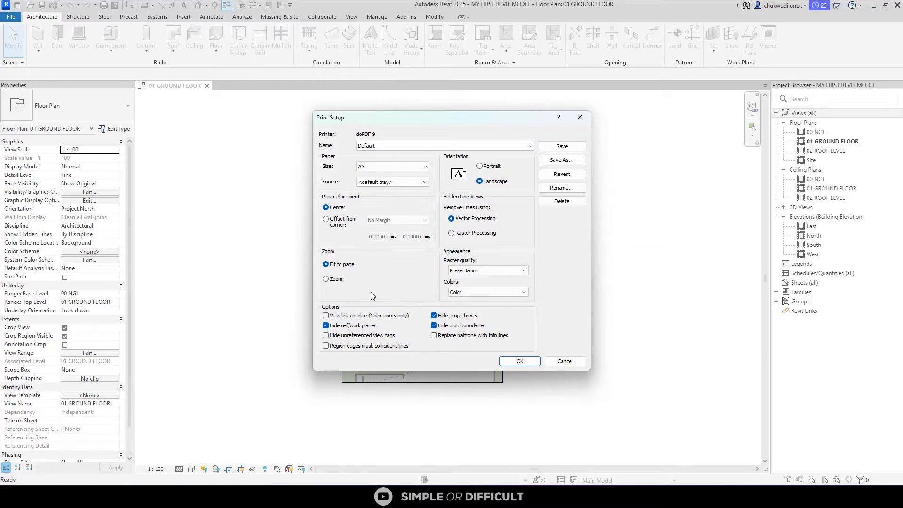
click(509, 360)
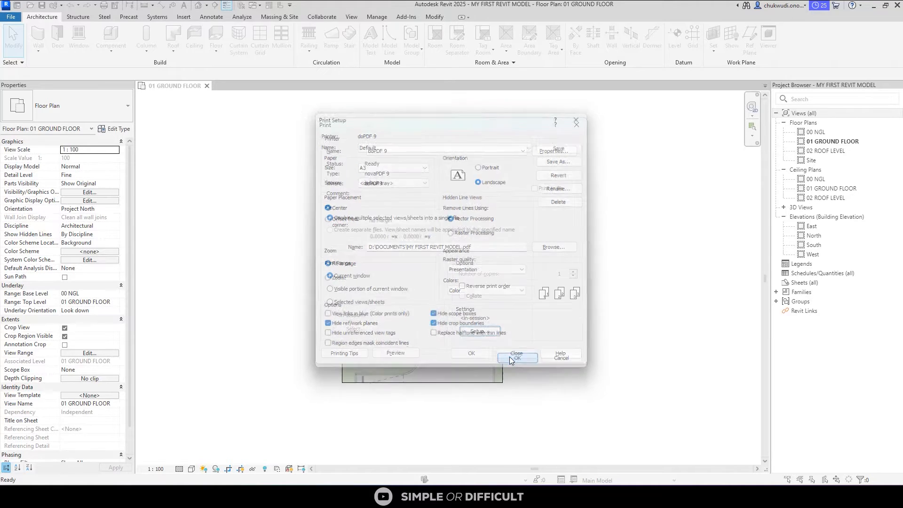
Preview the A3 print of the cropped ground floor plan and send the current window to the PDF printer
click(405, 352)
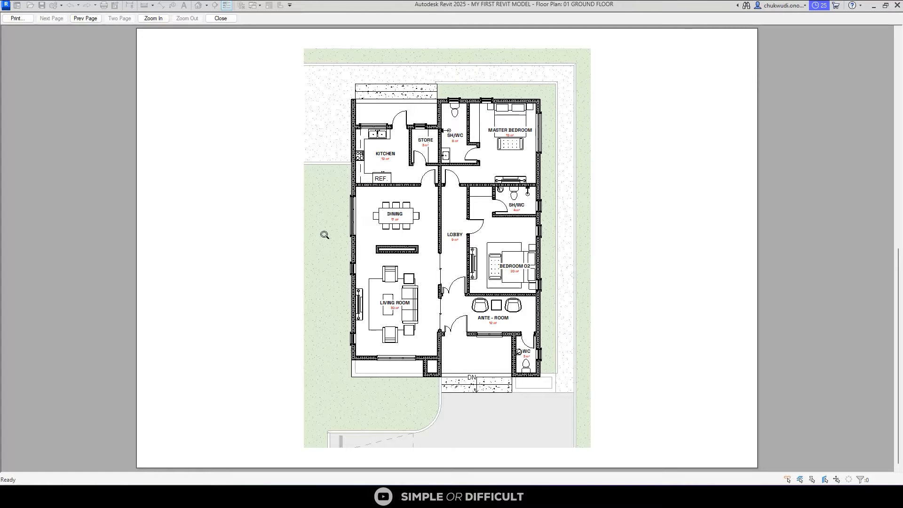
click(17, 19)
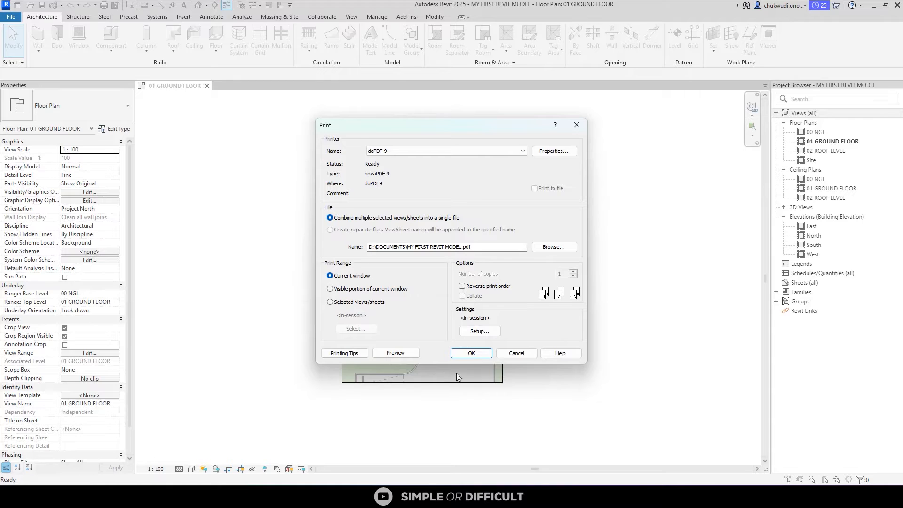
click(461, 354)
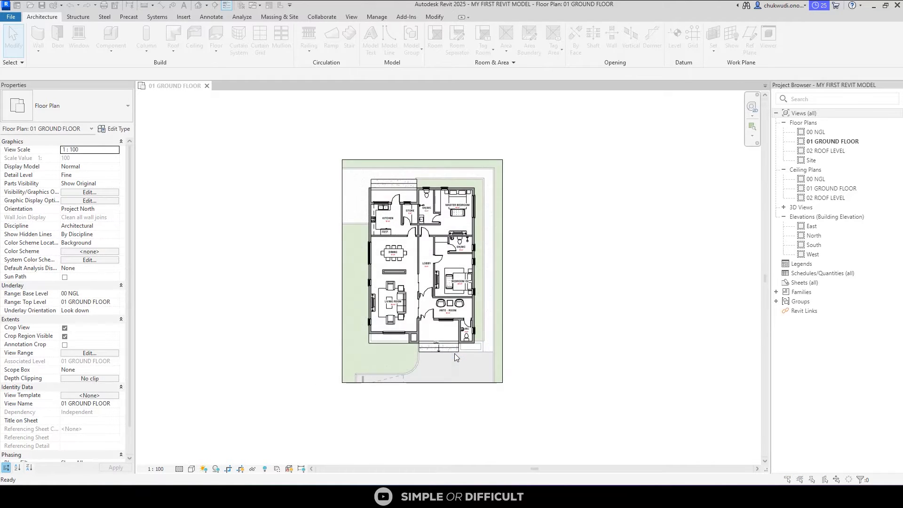
Save the PDF as "MY FIRST REVIT MODEL - plan" in the DOCUMENTS folder and inspect the opened file's linework up close
click(548, 185)
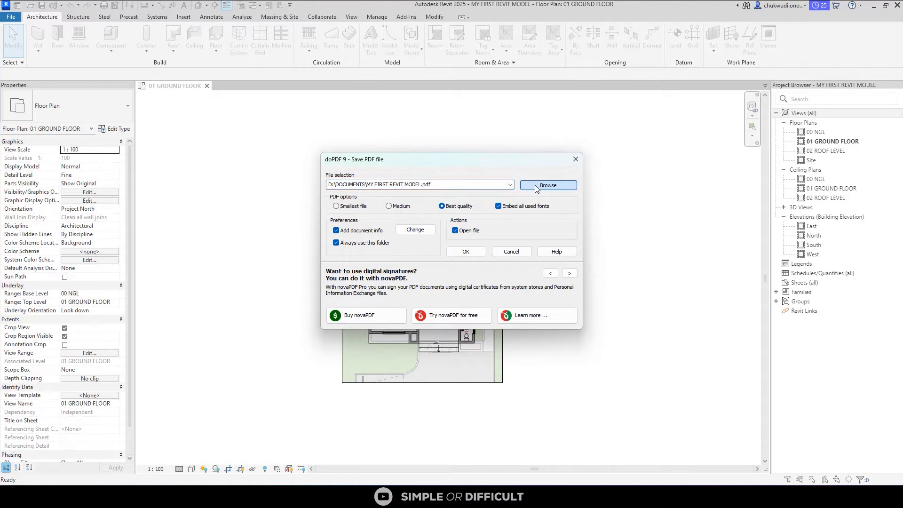
double_click(379, 434)
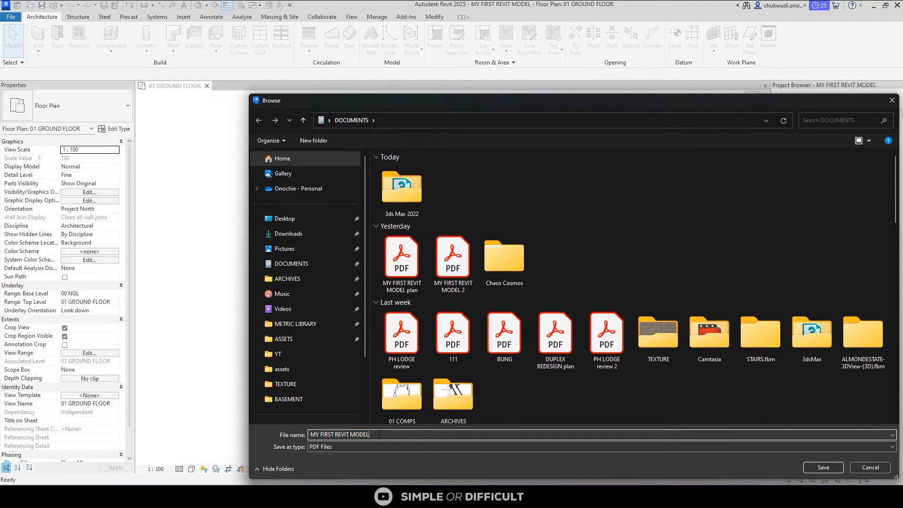
click(379, 434)
text(- plan)
click(823, 467)
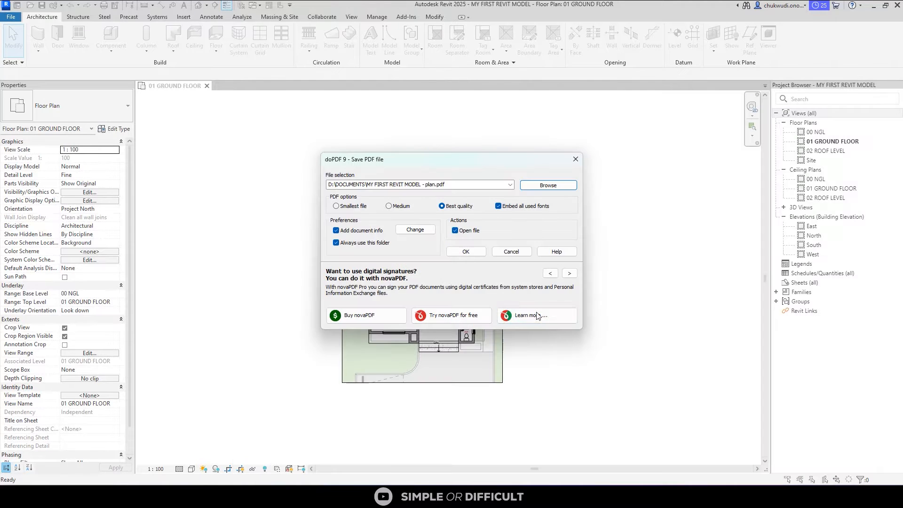
click(470, 254)
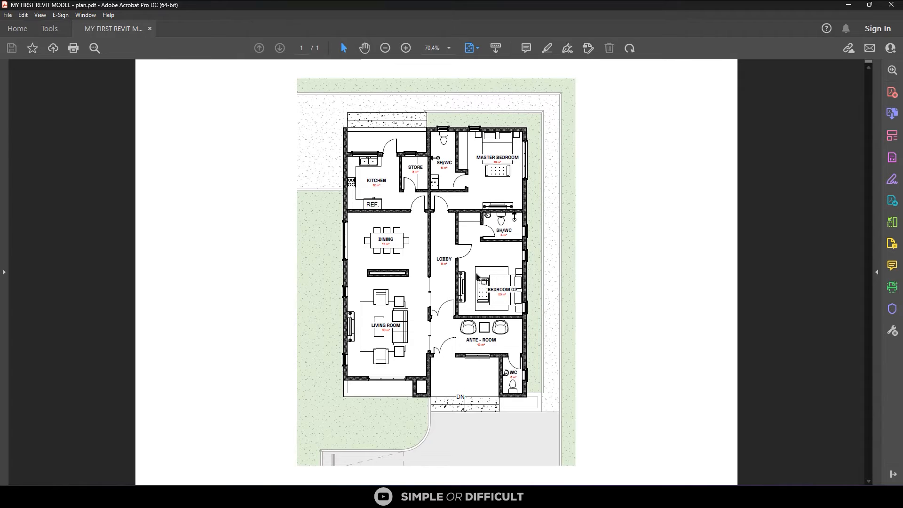
scroll(444, 258, up, 6)
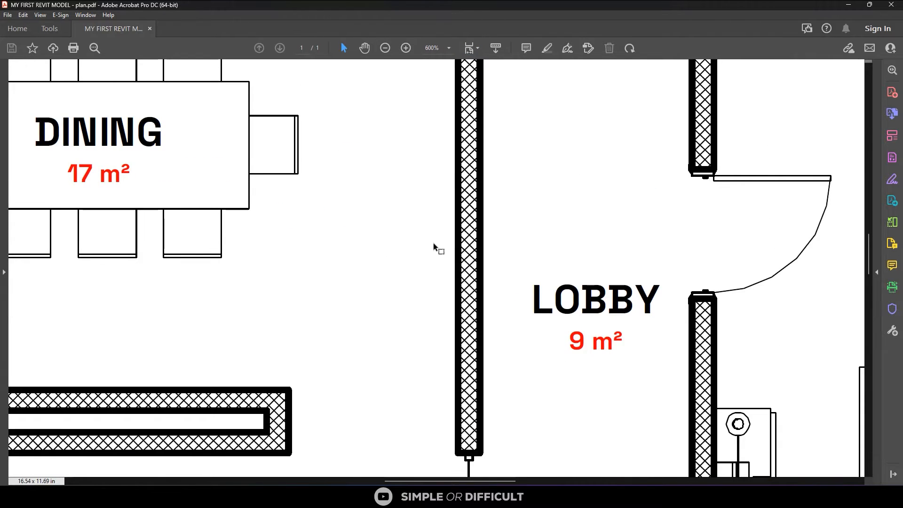
scroll(433, 242, down, 5)
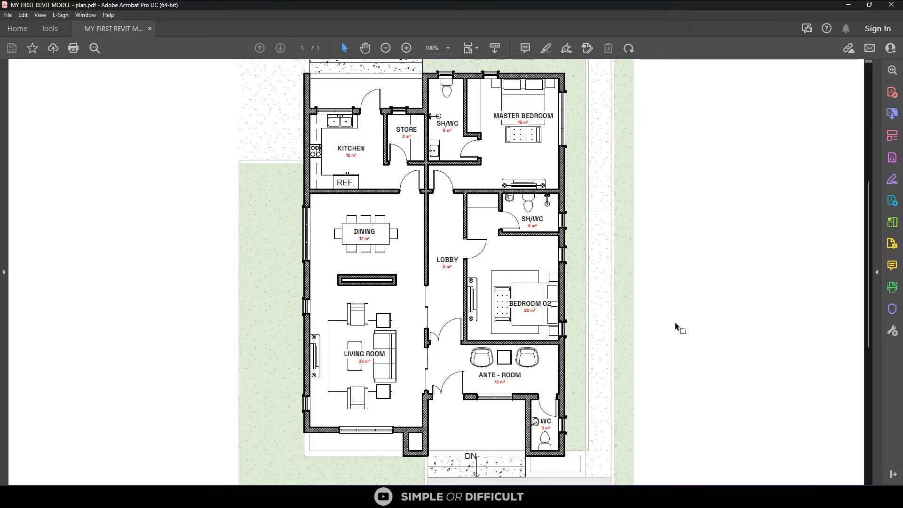
Switch to Photoshop and create a landscape A3 document, 420 x 297 mm at 300 pixels/inch, from the print presets
click(560, 497)
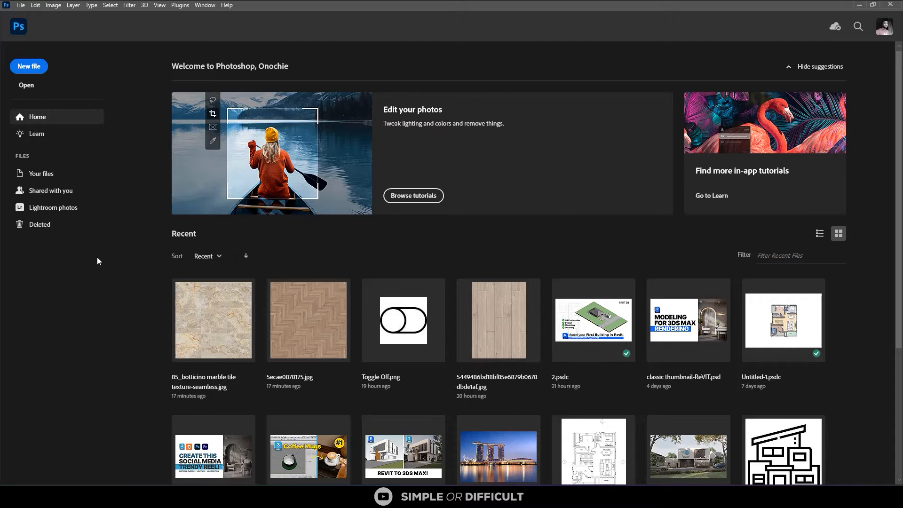
key(ctrl+n)
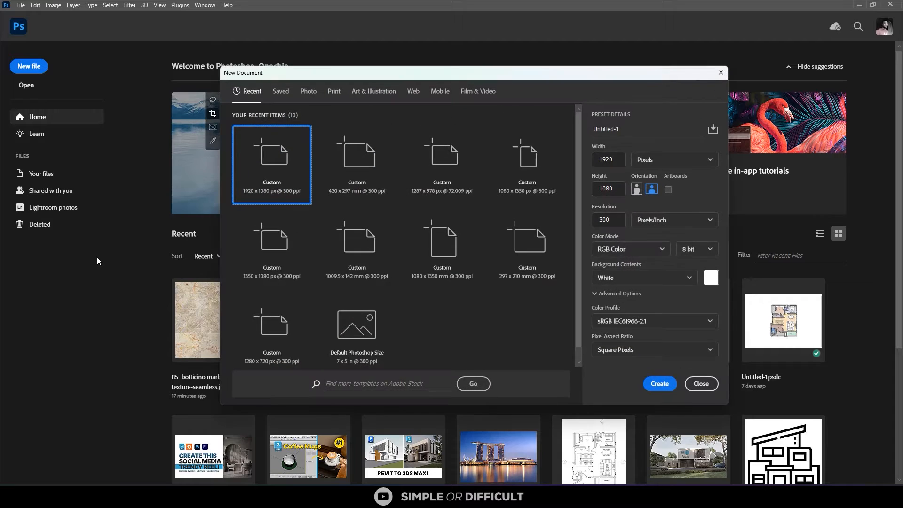
click(332, 91)
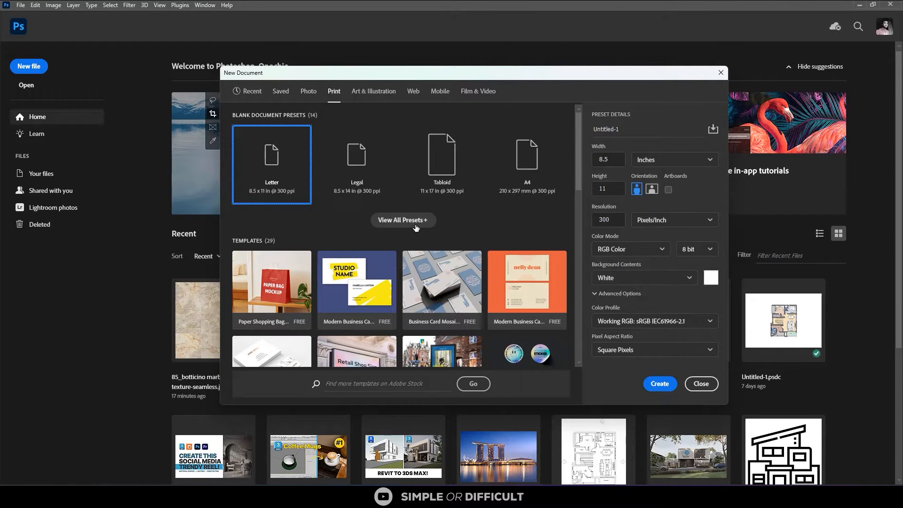
click(415, 224)
click(448, 250)
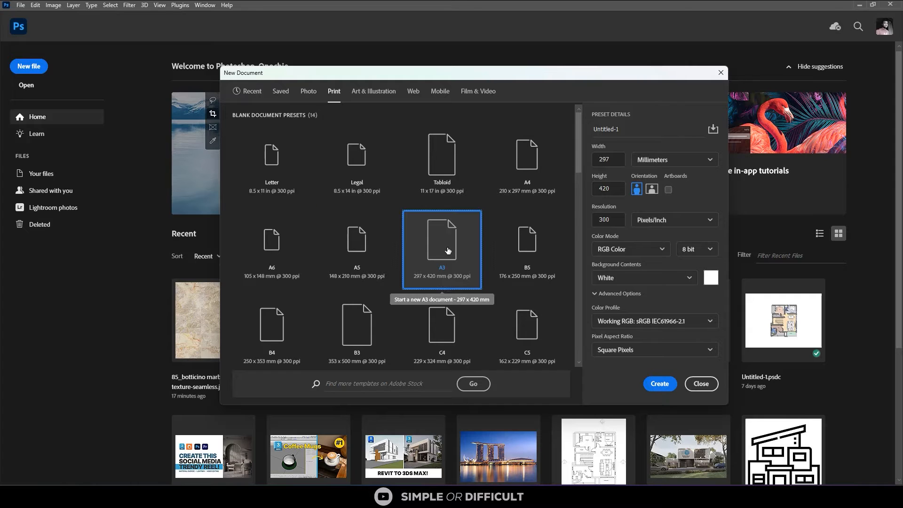
click(651, 189)
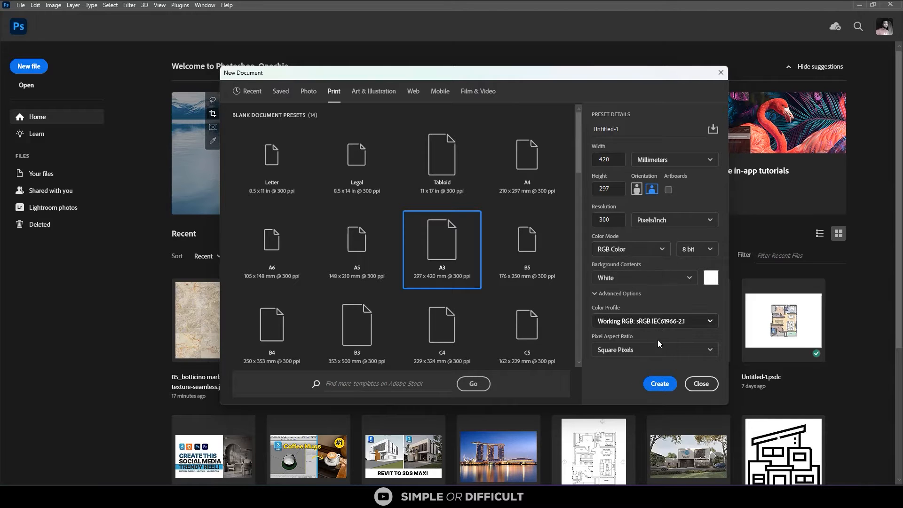
click(659, 384)
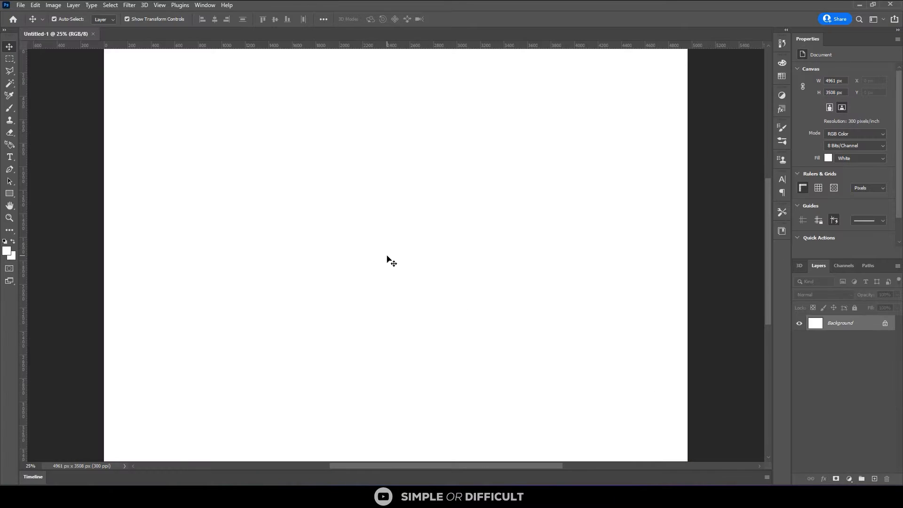
Place the "MY FIRST REVIT MODEL - plan" PDF page as an embedded smart object, cropped to its bounding box, on the canvas
click(21, 5)
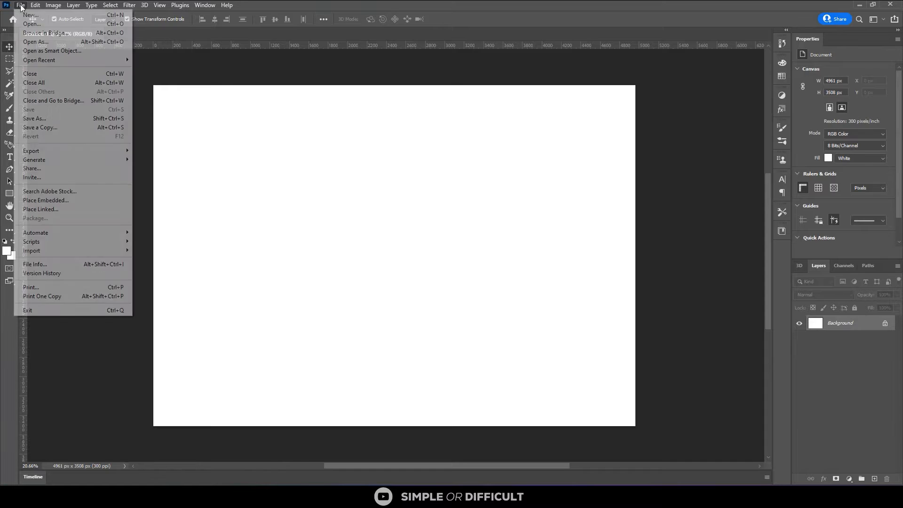
click(60, 202)
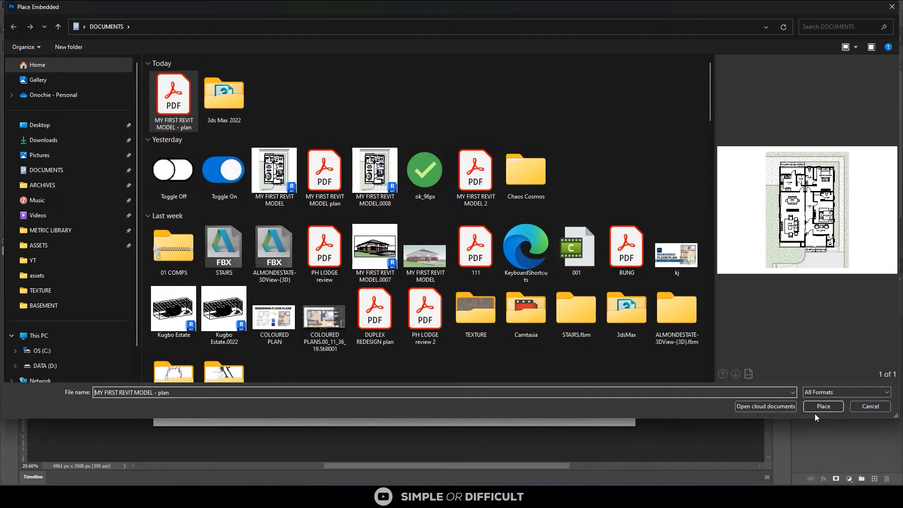
click(816, 404)
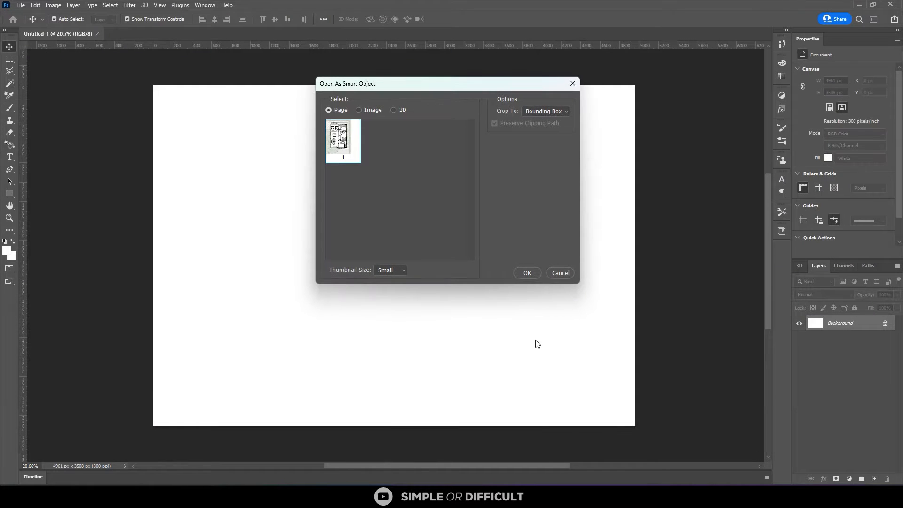
click(525, 274)
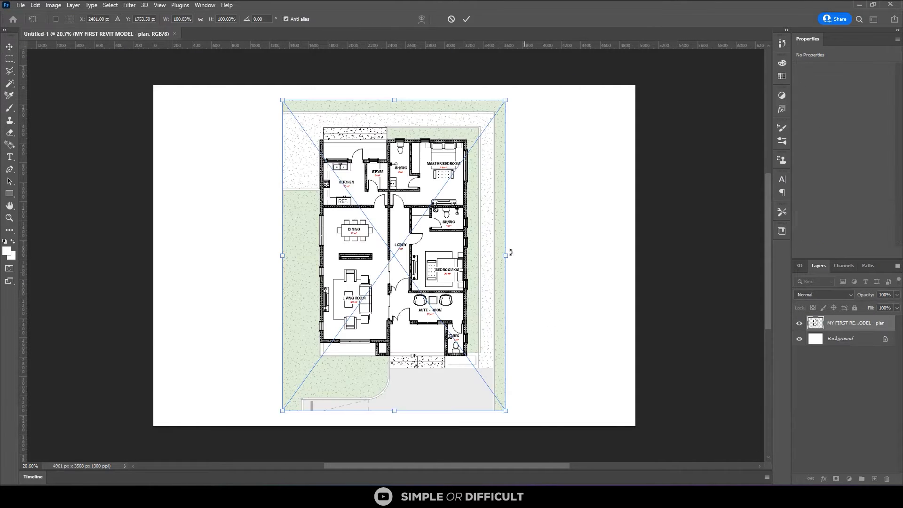
click(465, 19)
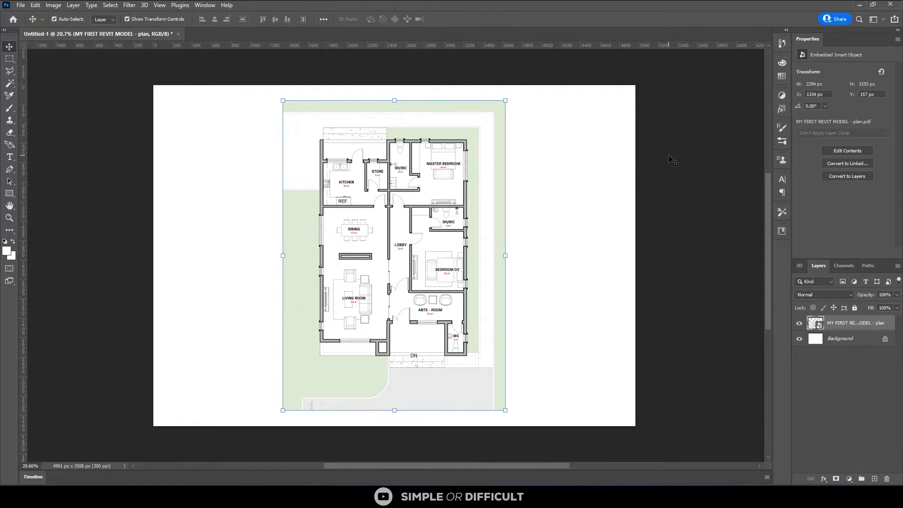
Examine the placed floor plan's walls, room labels and furniture linework up close and in full
scroll(475, 196, up, 1)
scroll(454, 195, up, 3)
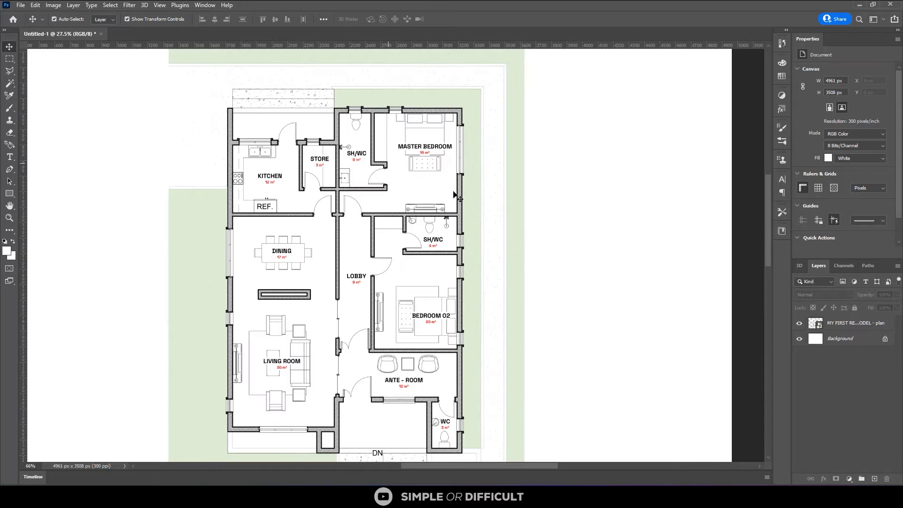
scroll(455, 196, up, 1)
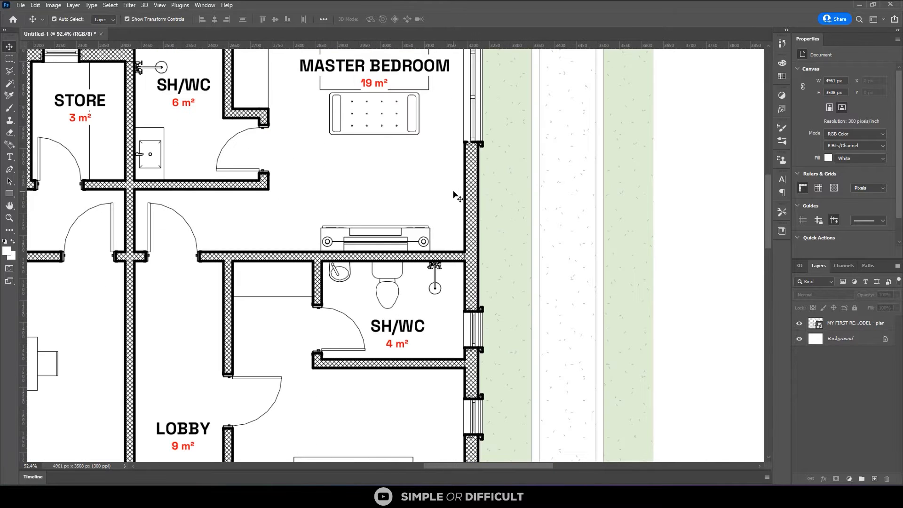
scroll(454, 195, down, 1)
scroll(454, 195, down, 1)
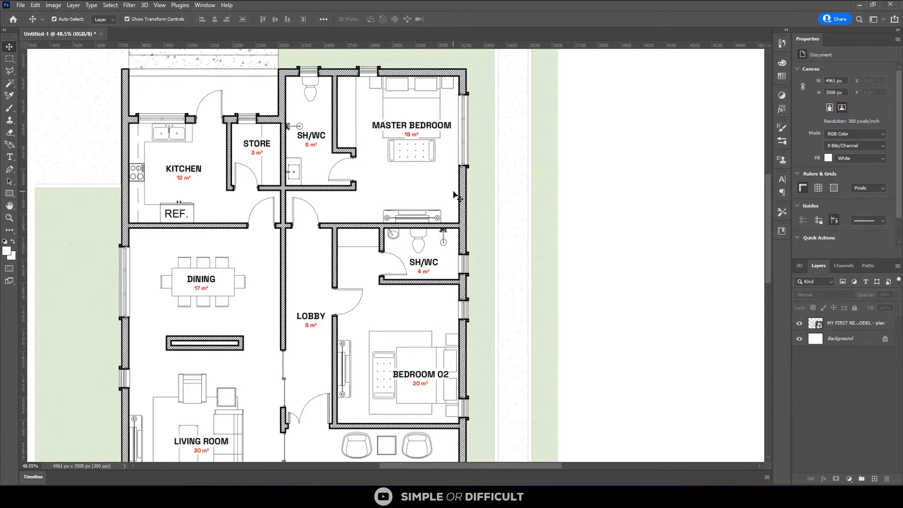
scroll(526, 256, down, 1)
scroll(527, 257, down, 1)
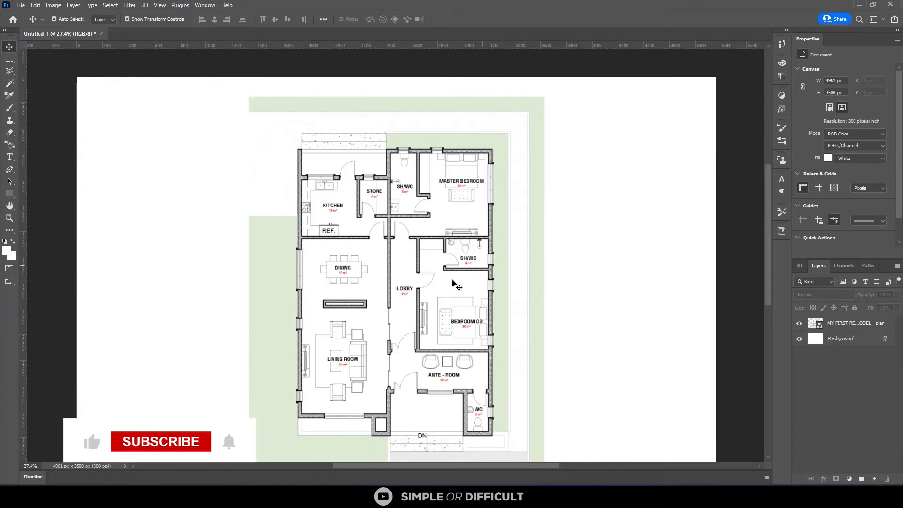
Open the light wood plank JPG from the Downloads folder as a separate Photoshop document
mouse_move(258, 497)
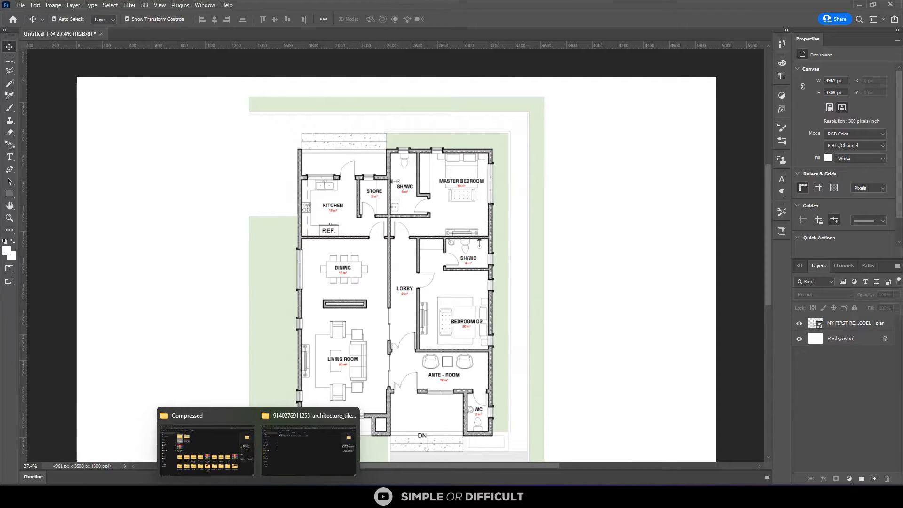
click(247, 454)
click(52, 151)
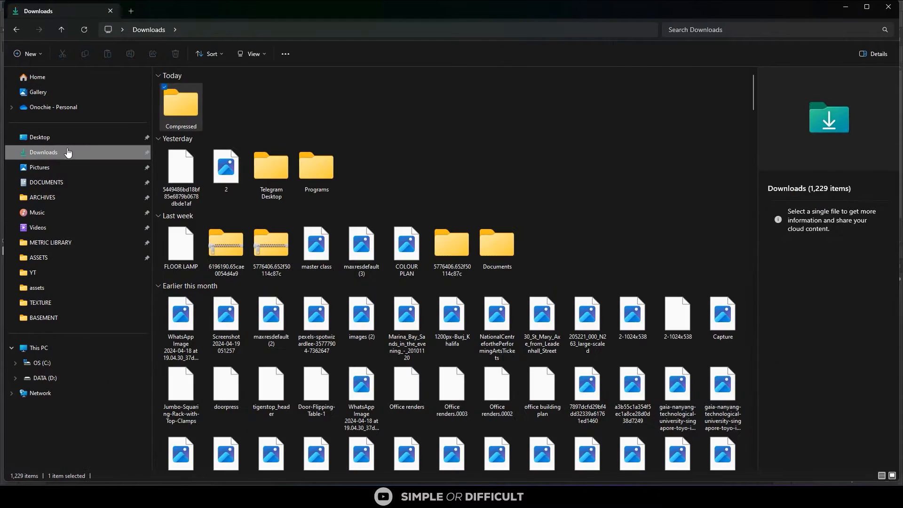
click(190, 152)
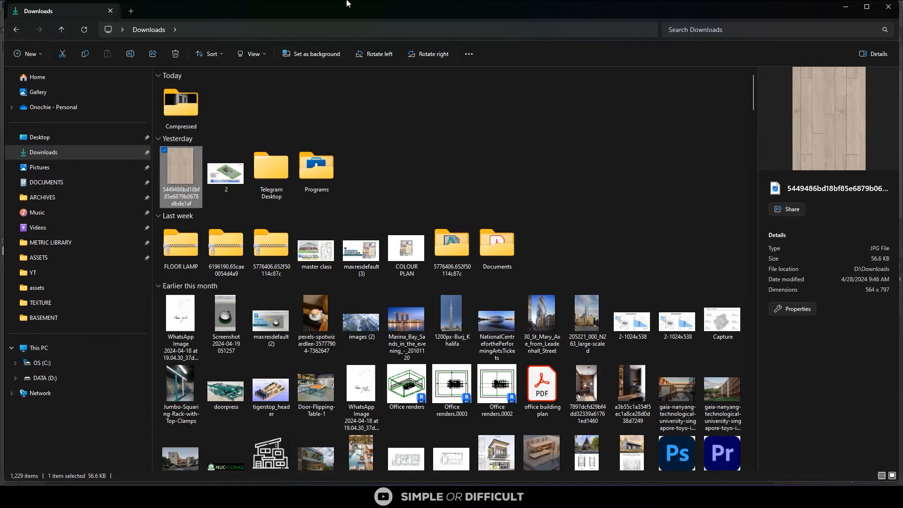
drag(443, 8, 884, 116)
drag(586, 288, 331, 30)
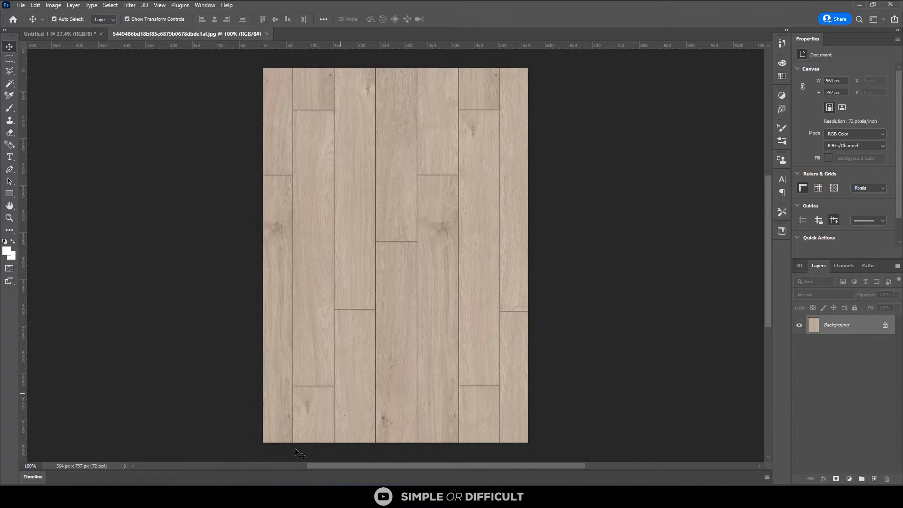
Open the herringbone wood texture f3aca3dd2525.jpg from the DOCUMENTS > TEXTURE folder as another Photoshop document
mouse_move(280, 496)
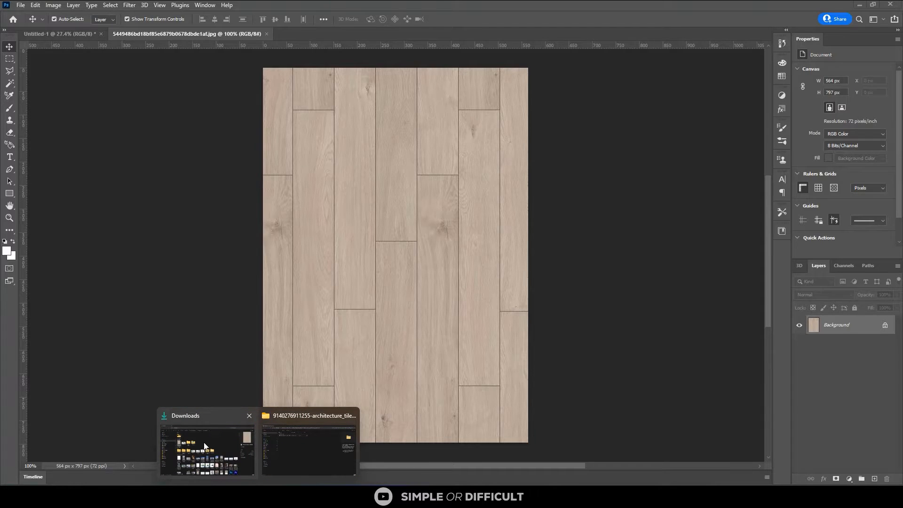
click(206, 446)
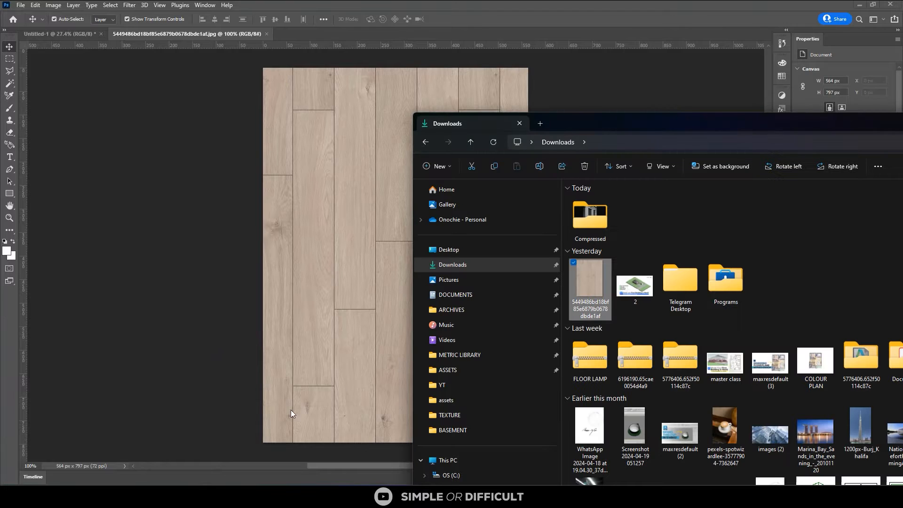
drag(692, 120, 422, 98)
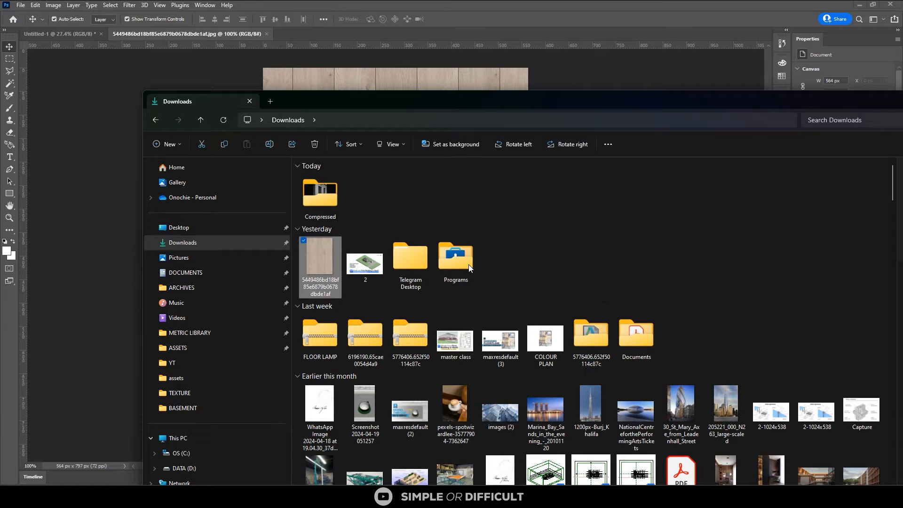
scroll(459, 247, down, 2)
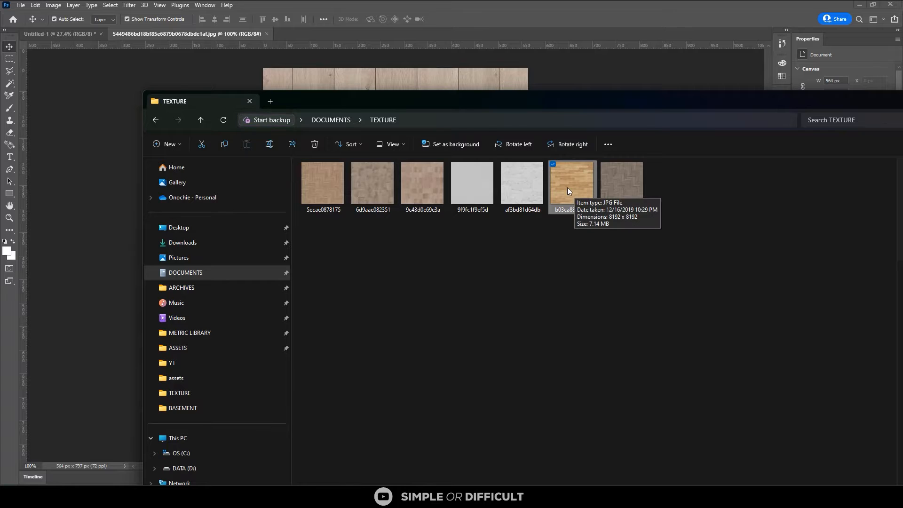
click(625, 188)
drag(625, 187, 290, 34)
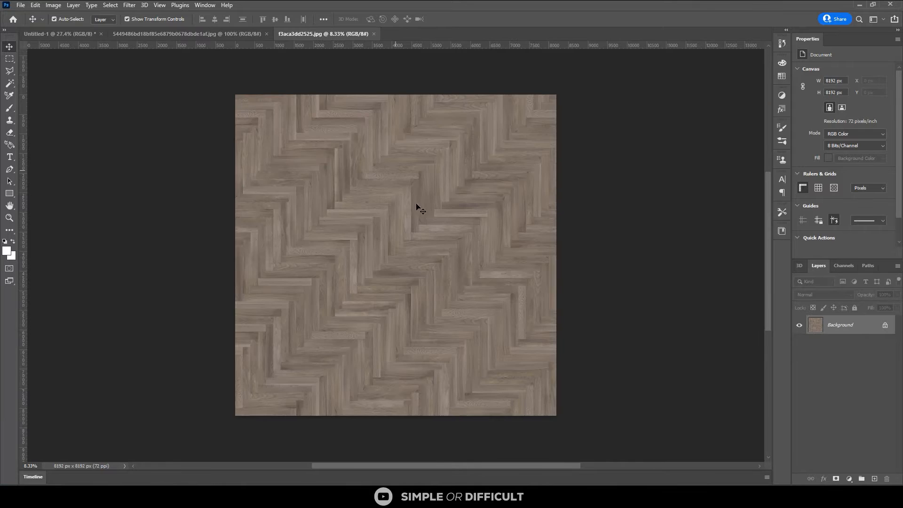
Inspect the herringbone pattern up close and return to the light wood plank document
scroll(417, 216, up, 4)
scroll(417, 226, up, 1)
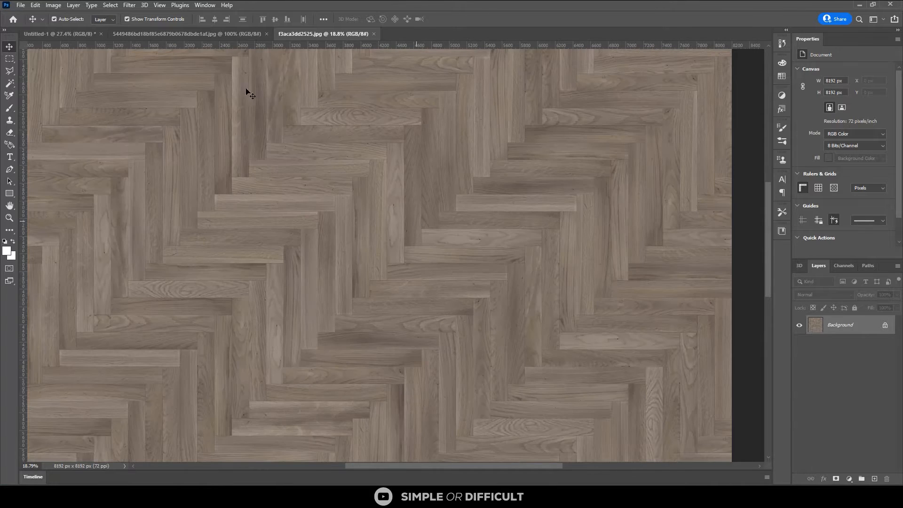
click(207, 34)
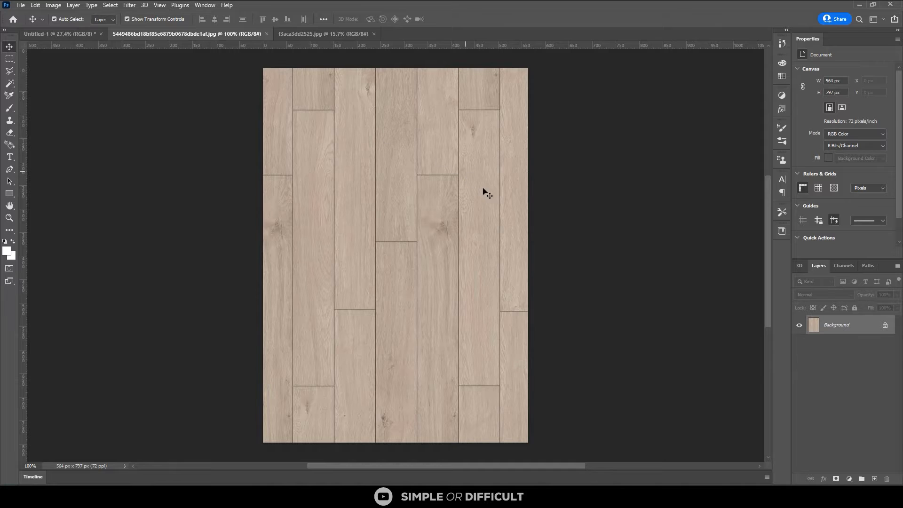
click(131, 5)
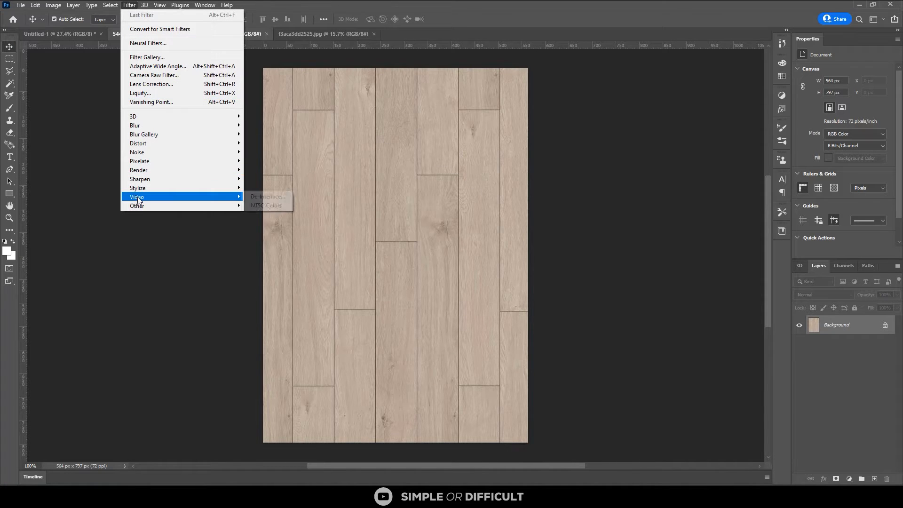
mouse_move(142, 206)
click(260, 259)
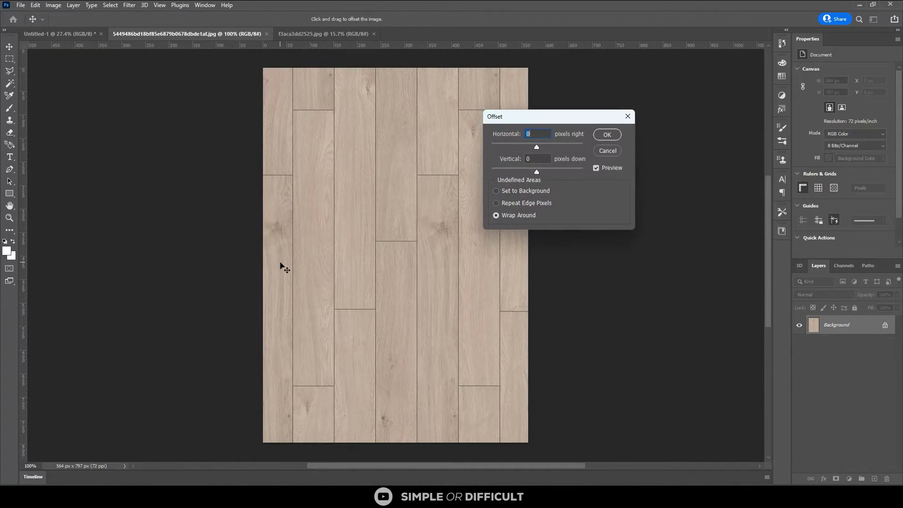
click(627, 116)
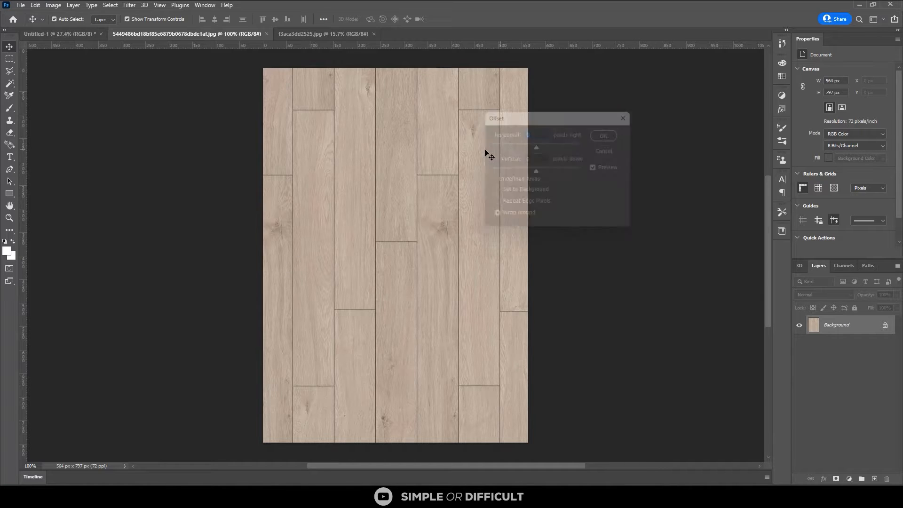
Check the wood plank texture for seams by previewing a wrap-around Offset of +242 px horizontally and +425 px vertically, and dismiss it without applying
scroll(484, 150, up, 1)
scroll(486, 152, up, 4)
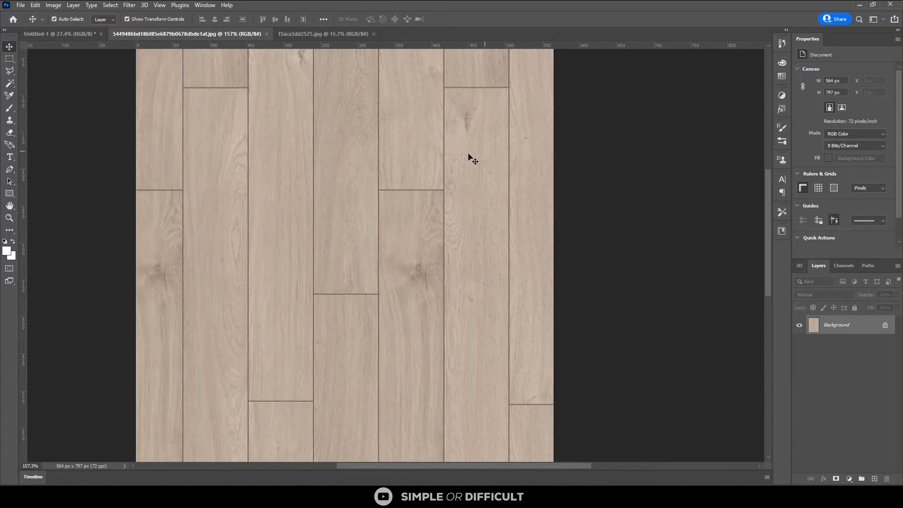
click(125, 6)
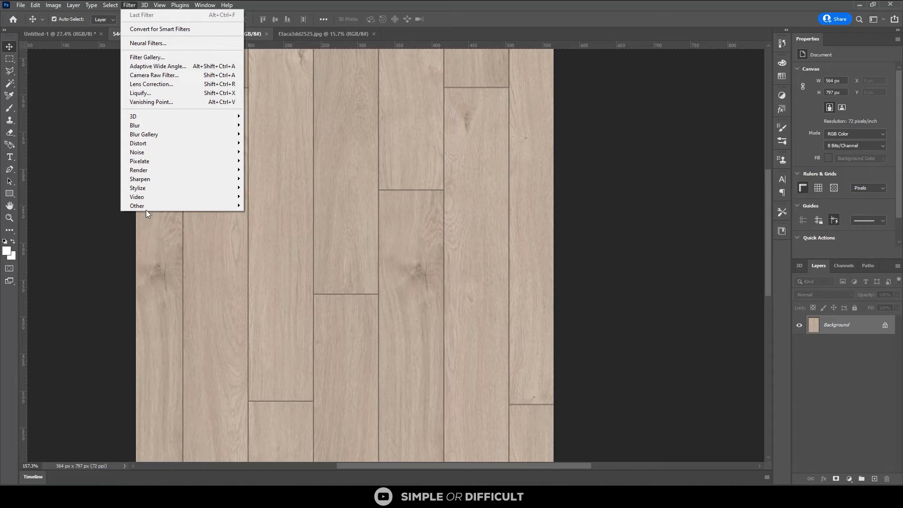
mouse_move(148, 205)
click(269, 258)
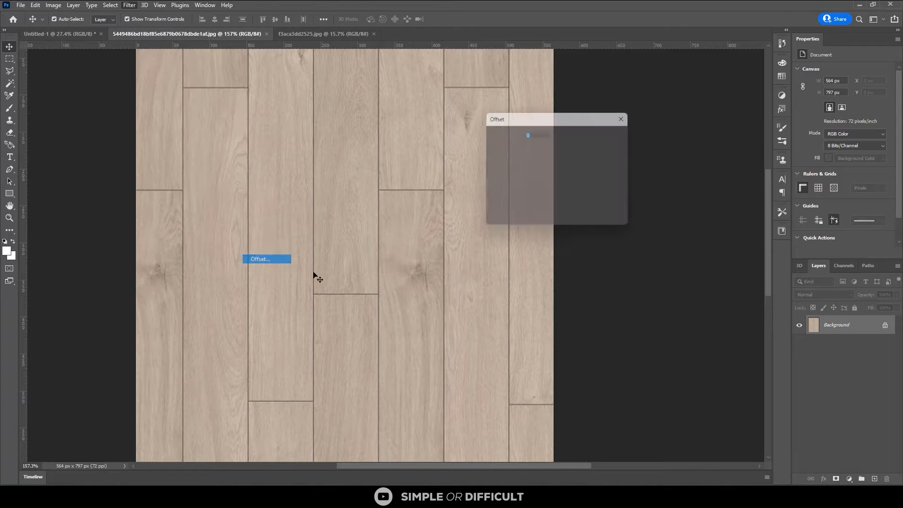
drag(540, 146, 548, 147)
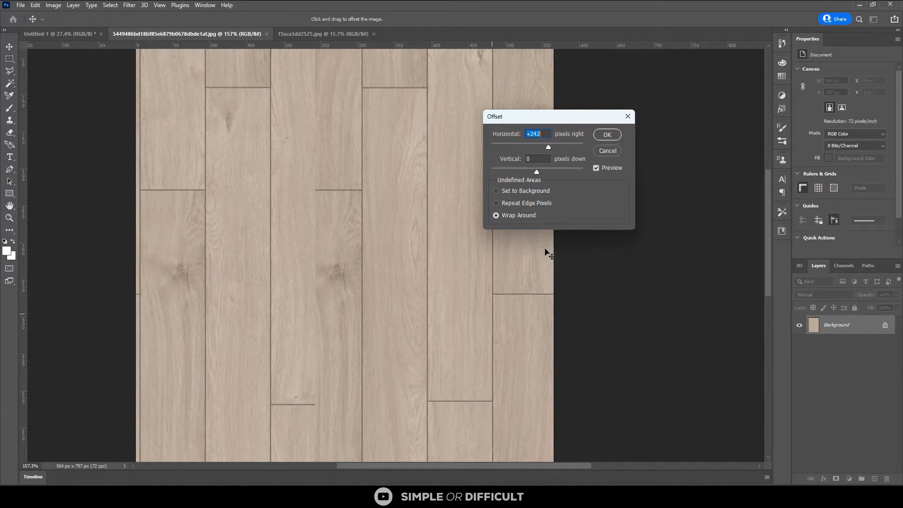
drag(537, 171, 551, 172)
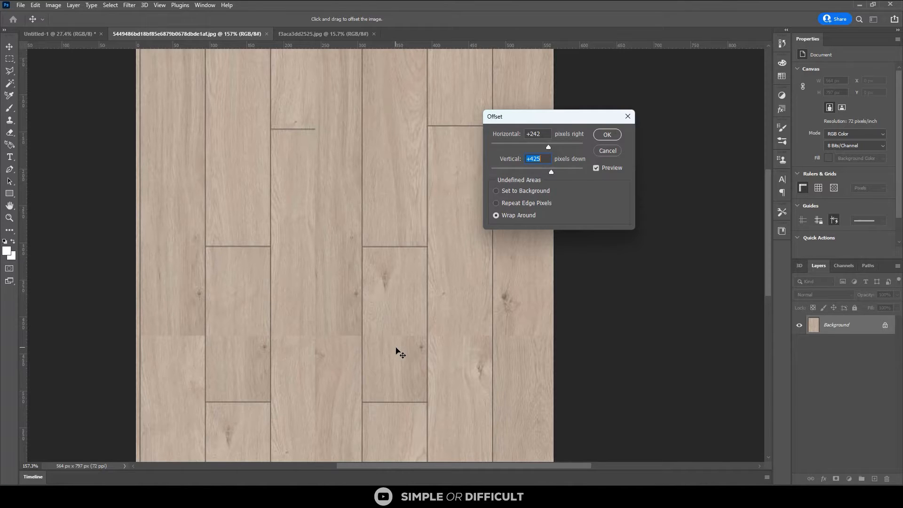
click(628, 117)
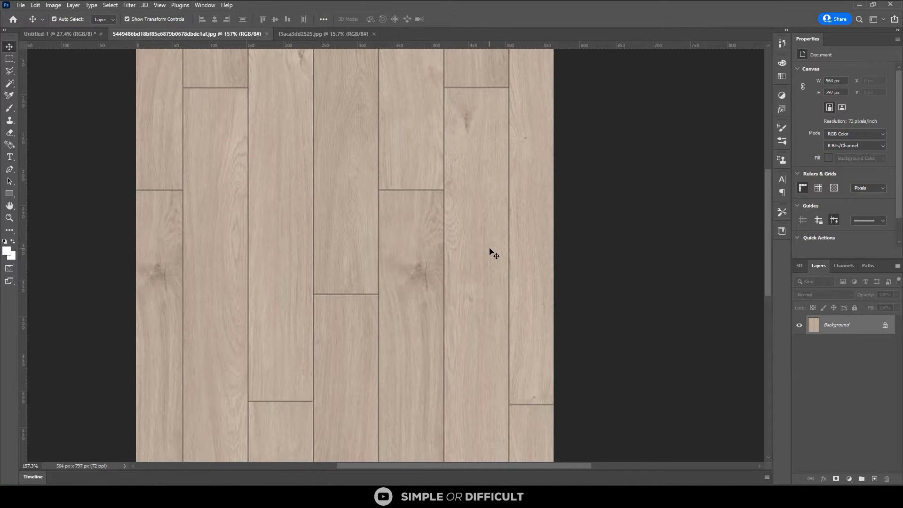
Check the herringbone texture for seams by previewing a wrap-around Offset of -1689 px horizontally and -10683 px vertically, and dismiss it without applying
click(330, 33)
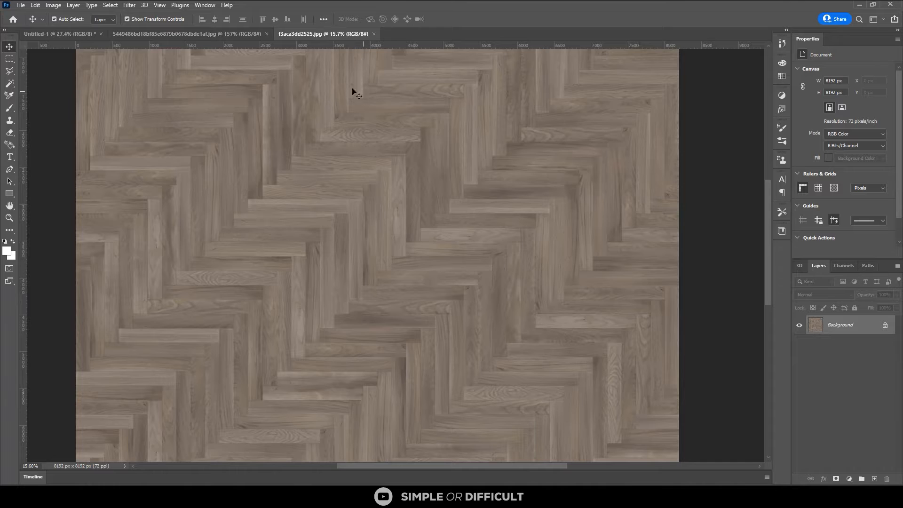
scroll(353, 207, up, 1)
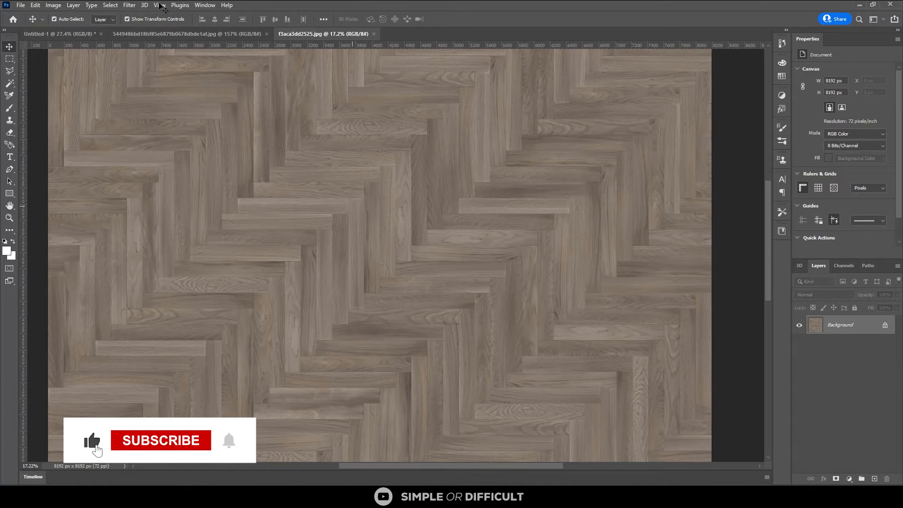
scroll(259, 257, down, 1)
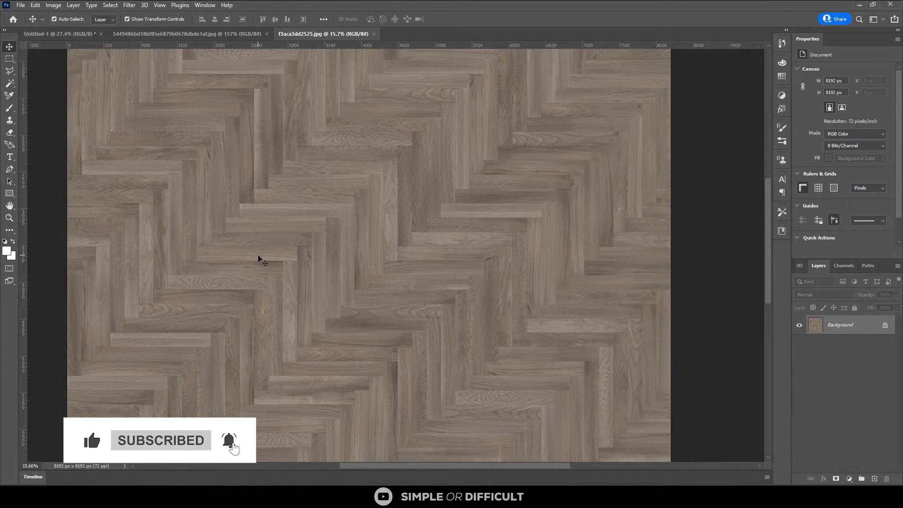
scroll(259, 258, down, 3)
scroll(259, 258, up, 2)
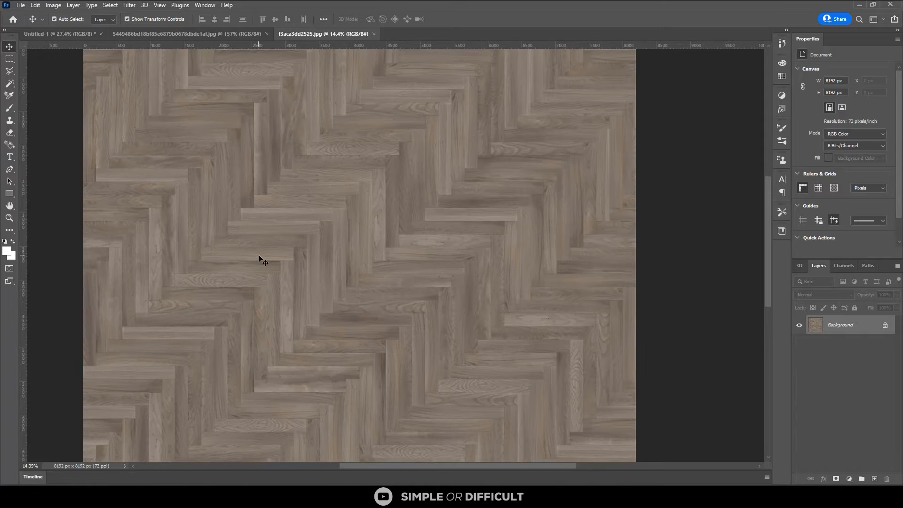
click(129, 5)
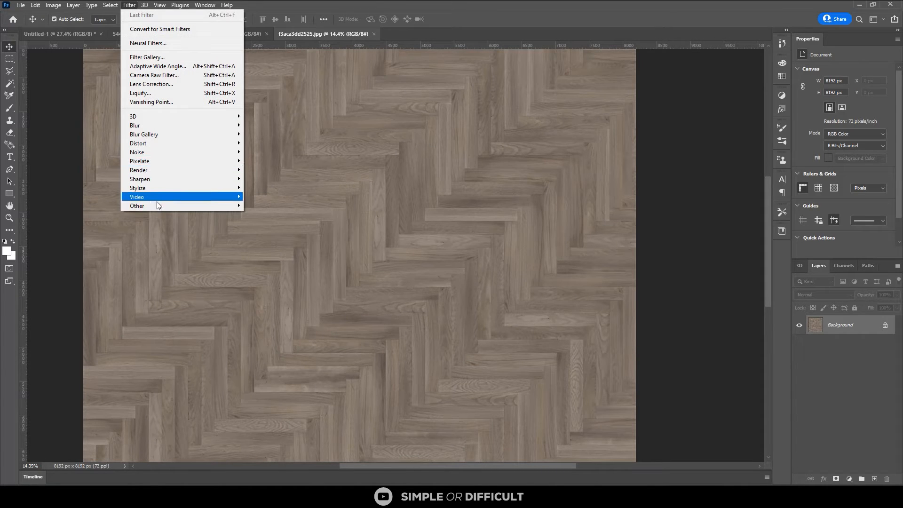
mouse_move(159, 205)
click(280, 258)
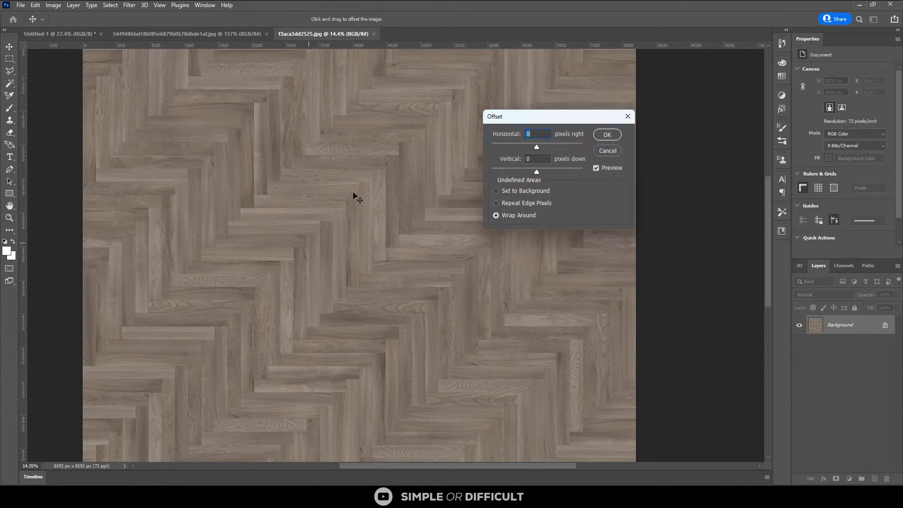
drag(536, 146, 551, 144)
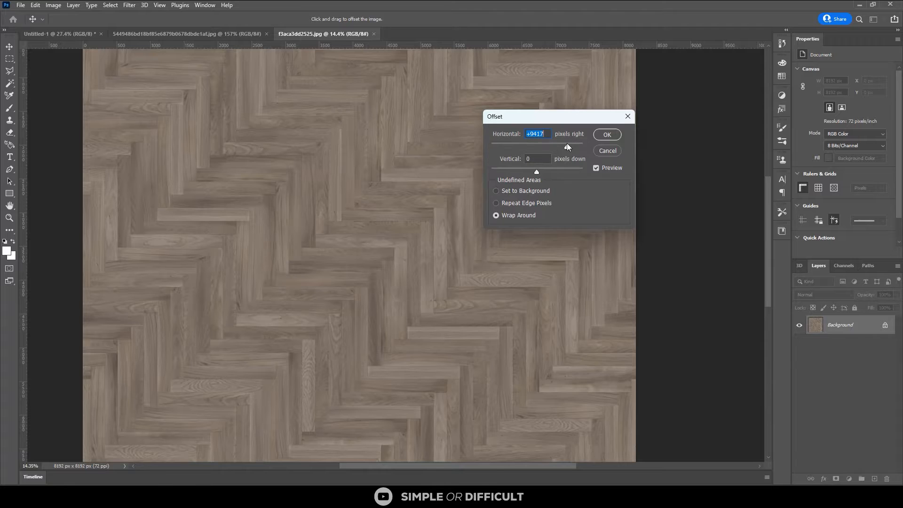
drag(566, 143, 503, 170)
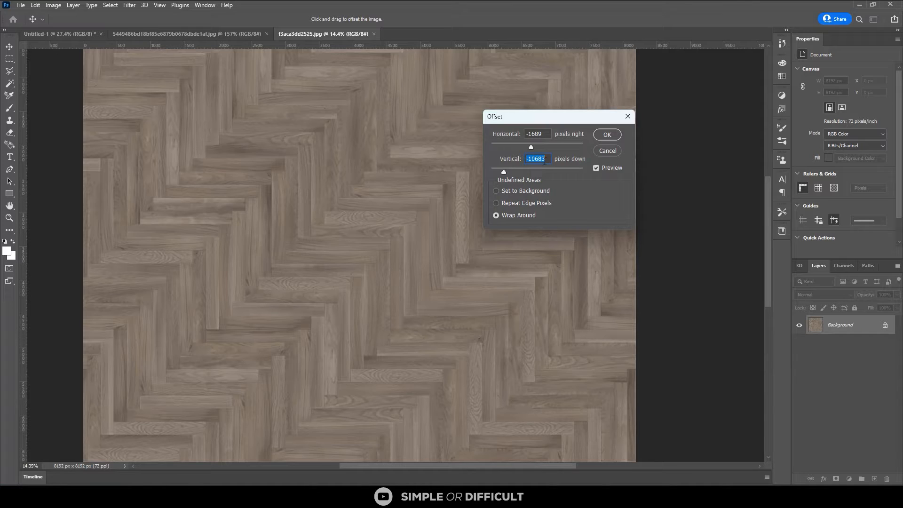
click(627, 117)
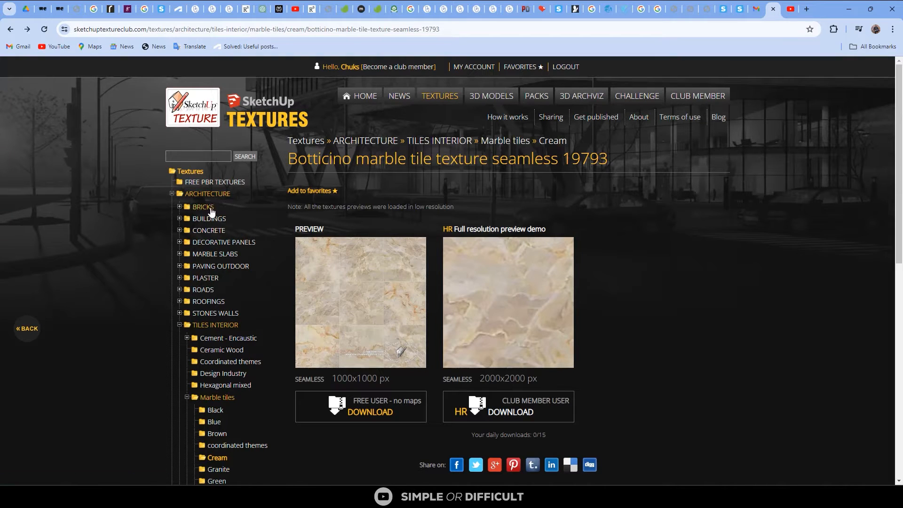
Browse the Bricks, Buildings and Concrete > Bare texture categories on the SketchUp Textures site, and return to Photoshop
click(210, 209)
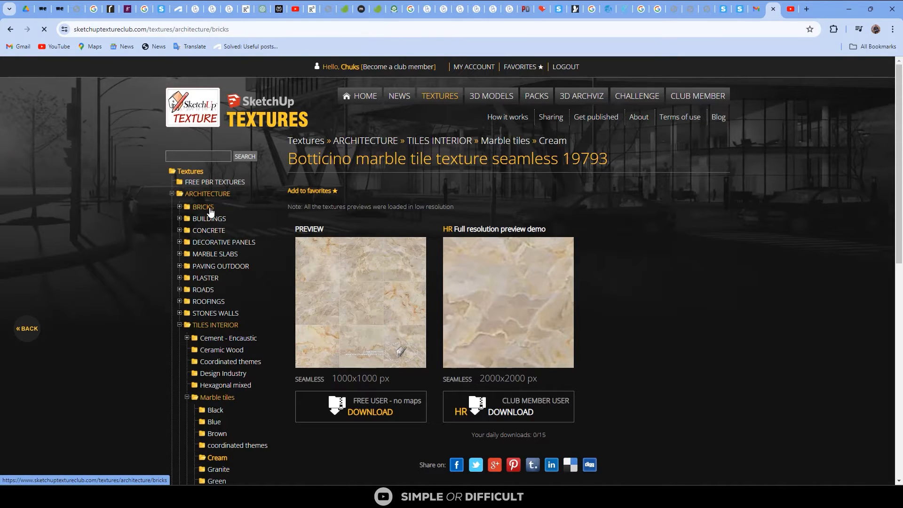
scroll(335, 320, down, 3)
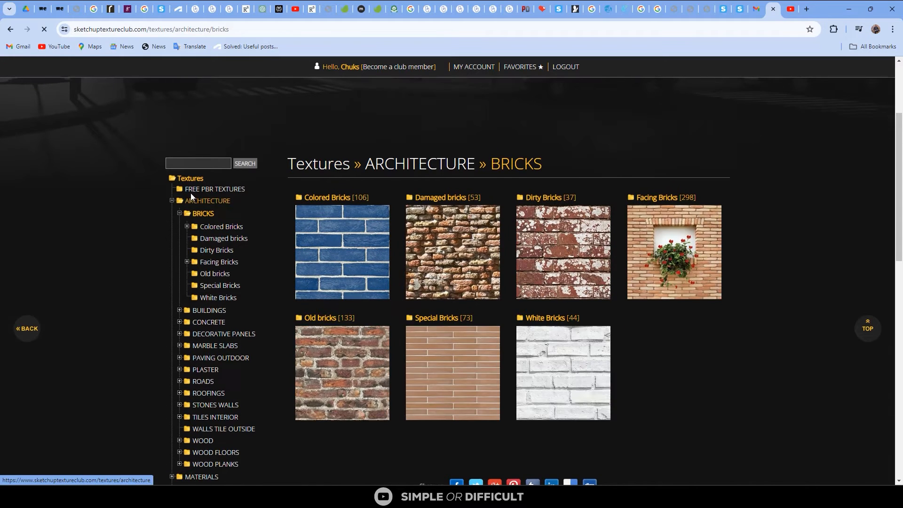
click(208, 311)
click(243, 194)
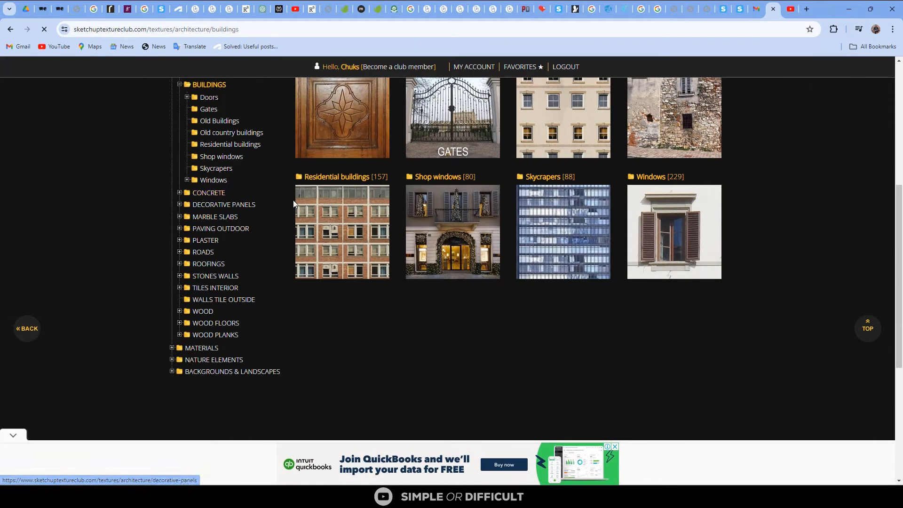
scroll(364, 276, down, 2)
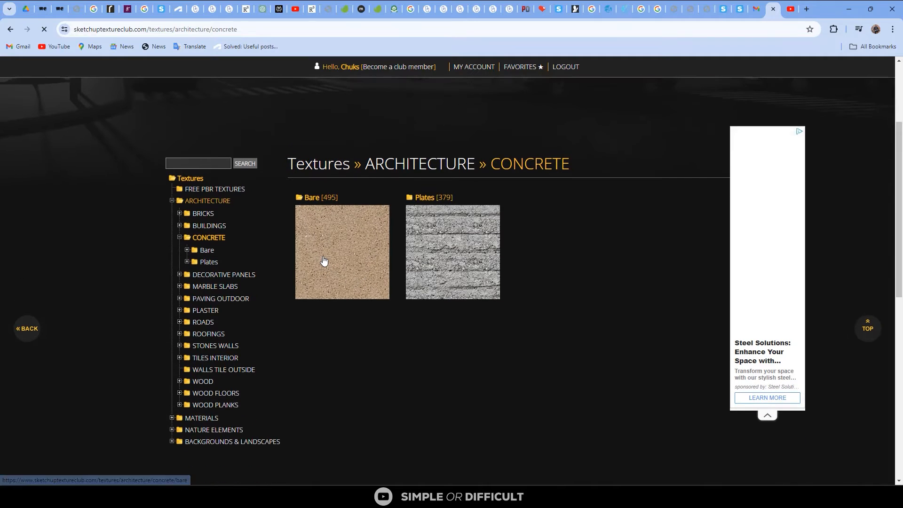
click(324, 261)
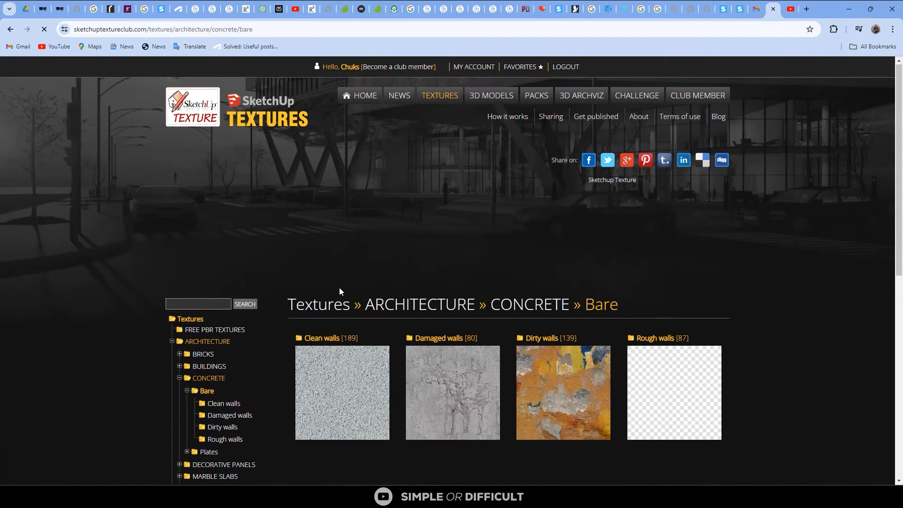
scroll(339, 287, down, 4)
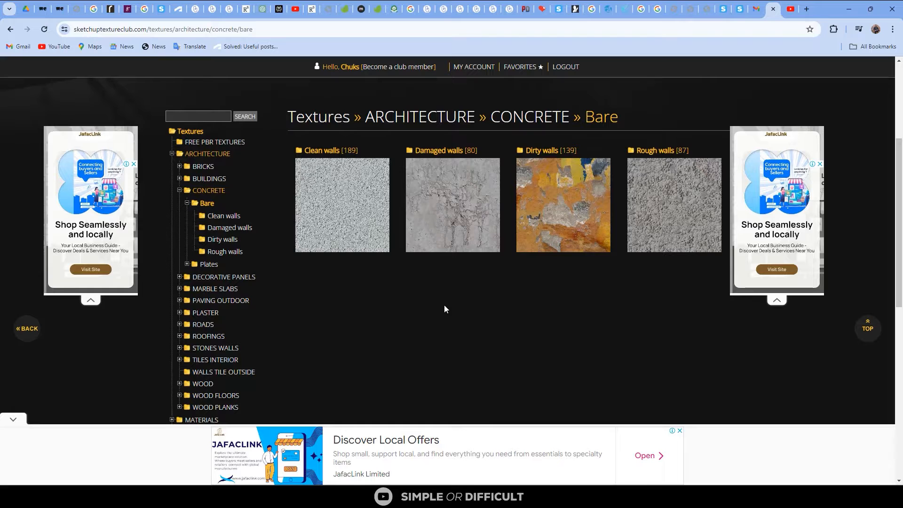
scroll(187, 228, down, 3)
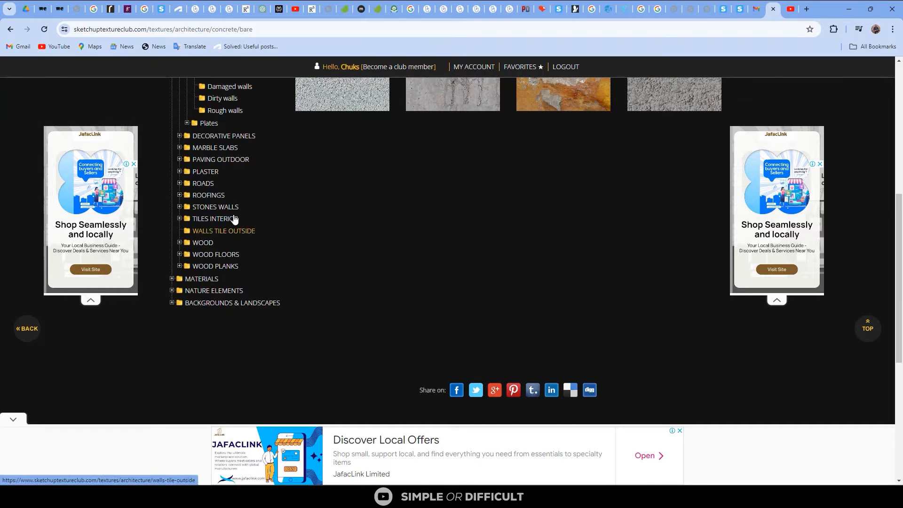
scroll(235, 220, up, 2)
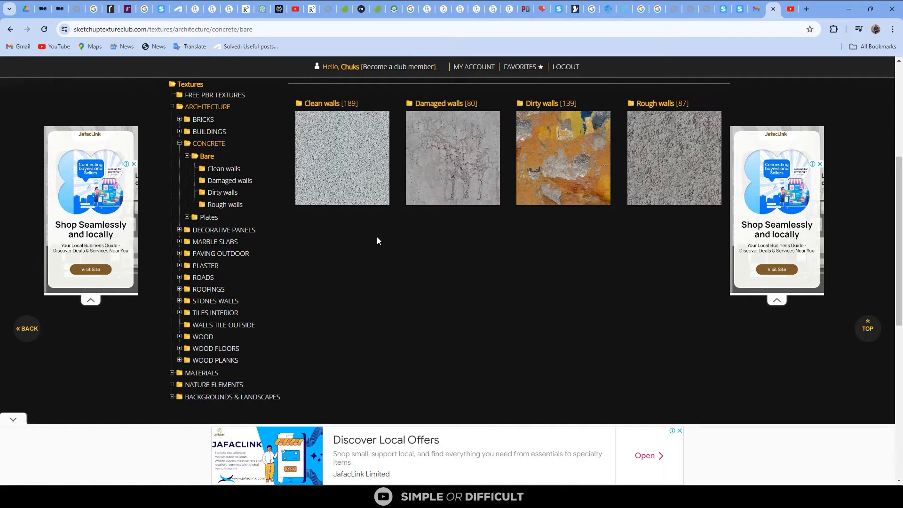
click(853, 13)
Look over the herringbone texture, view the Untitled-1 floor plan, and return to the f3aca3dd2525.jpg document
scroll(473, 307, down, 3)
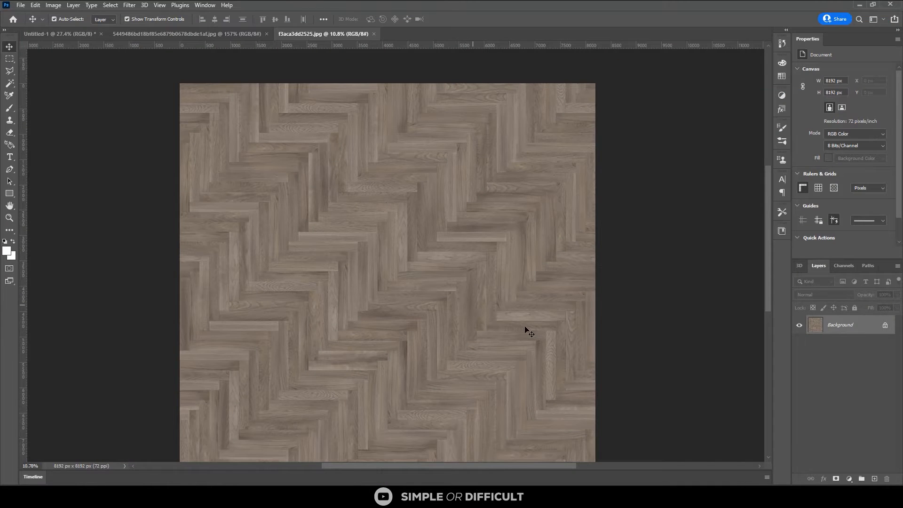
scroll(525, 332, down, 1)
scroll(522, 335, up, 2)
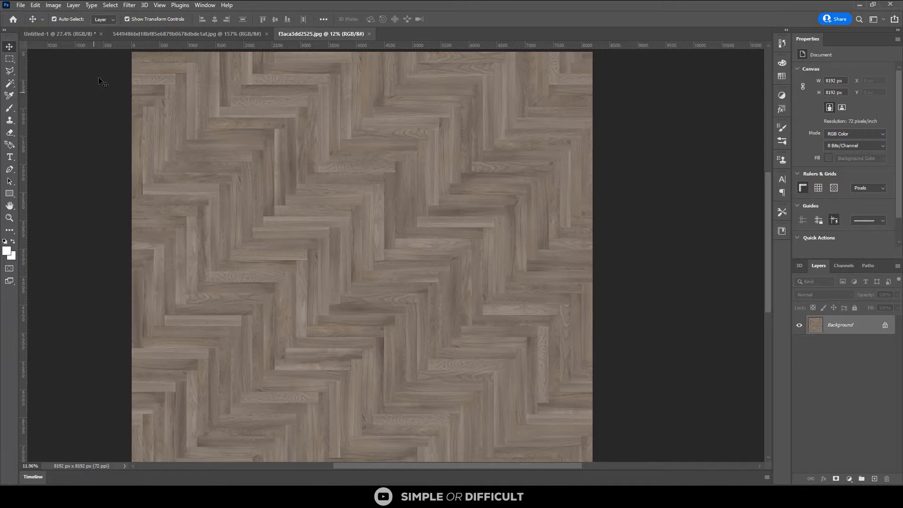
click(77, 33)
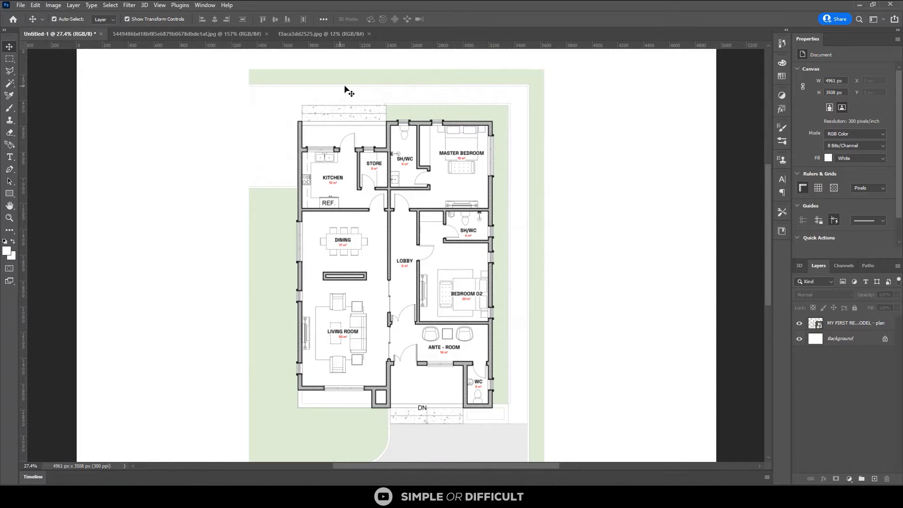
click(321, 32)
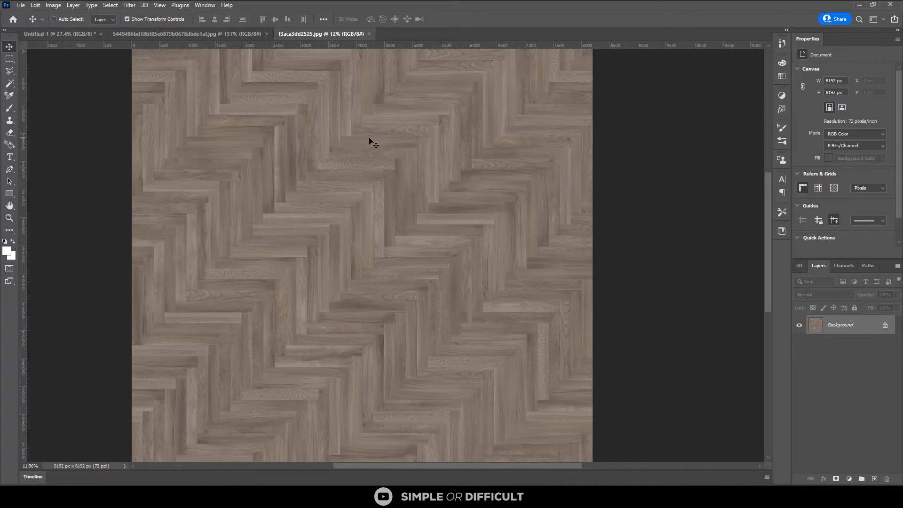
Define the whole herringbone image as a pattern, replacing the suggested file name with a wooden floor name
scroll(449, 184, down, 1)
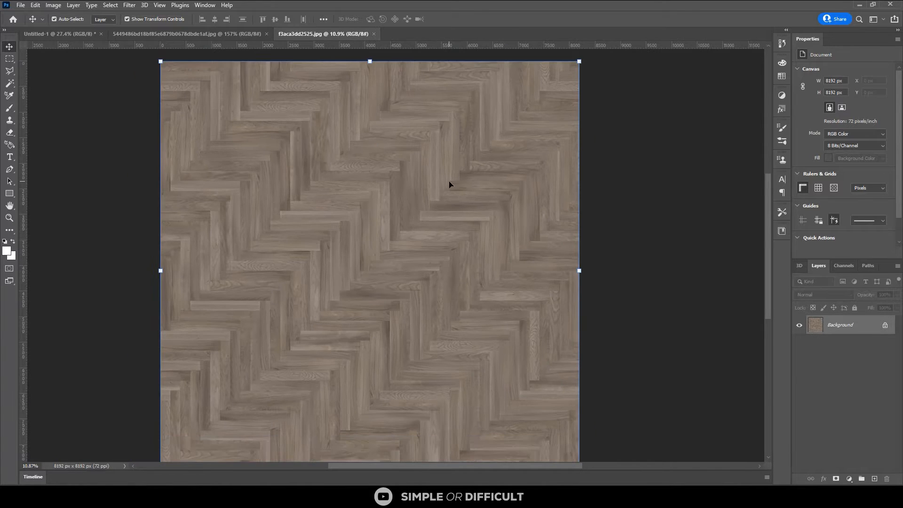
scroll(449, 184, down, 1)
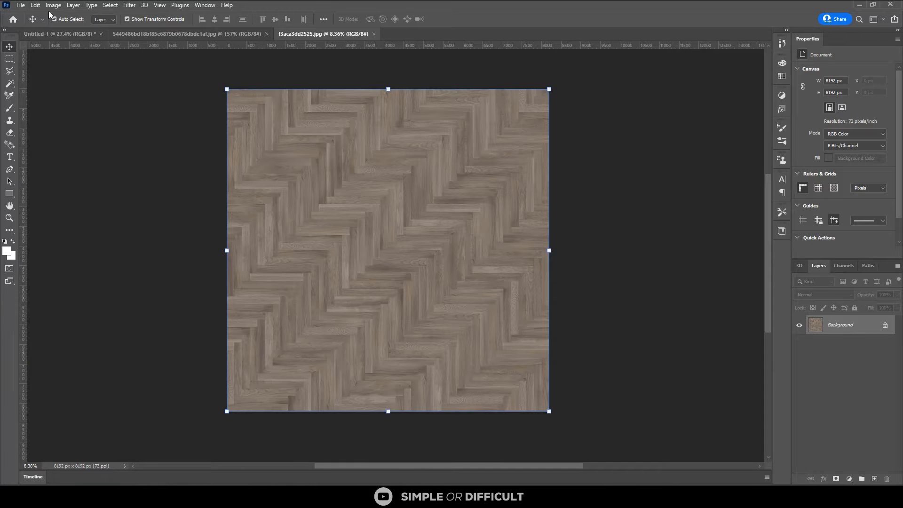
click(35, 6)
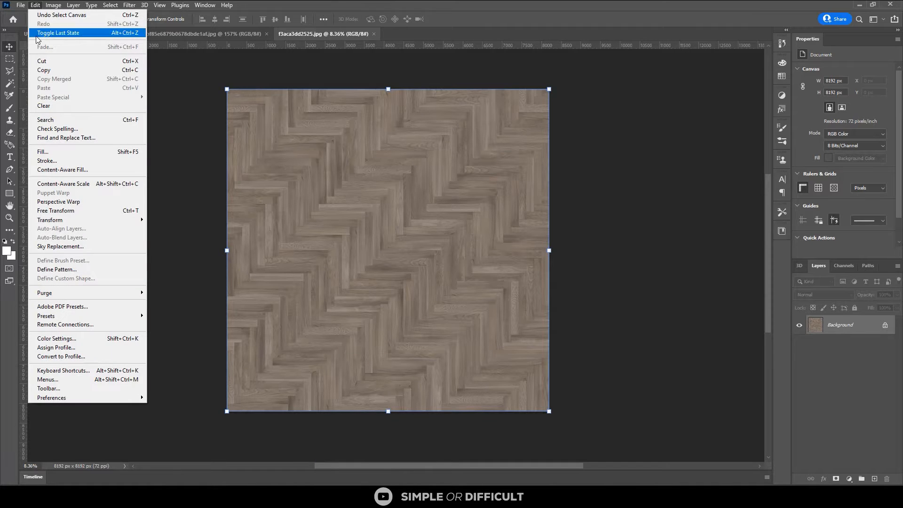
click(77, 271)
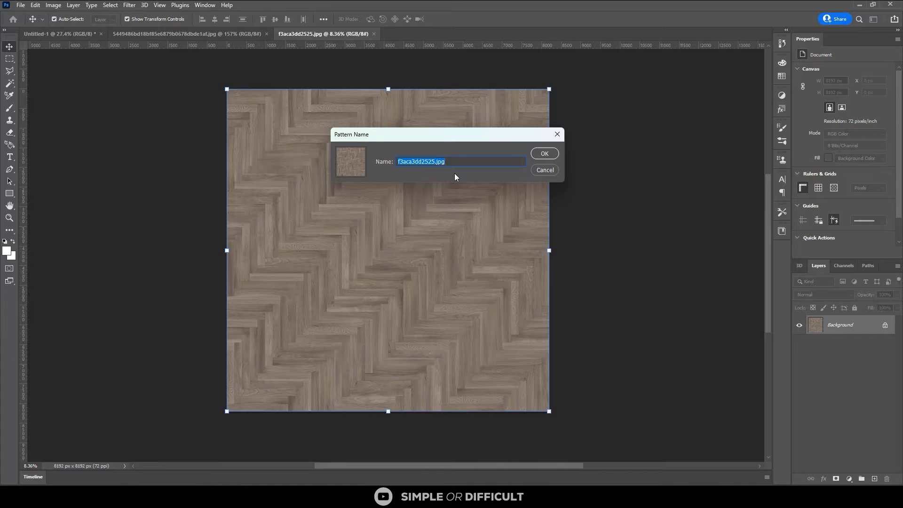
text(FLOO)
key(BackSpace)
key(BackSpace)
key(BackSpace)
key(BackSpace)
text(WOODE)
click(539, 156)
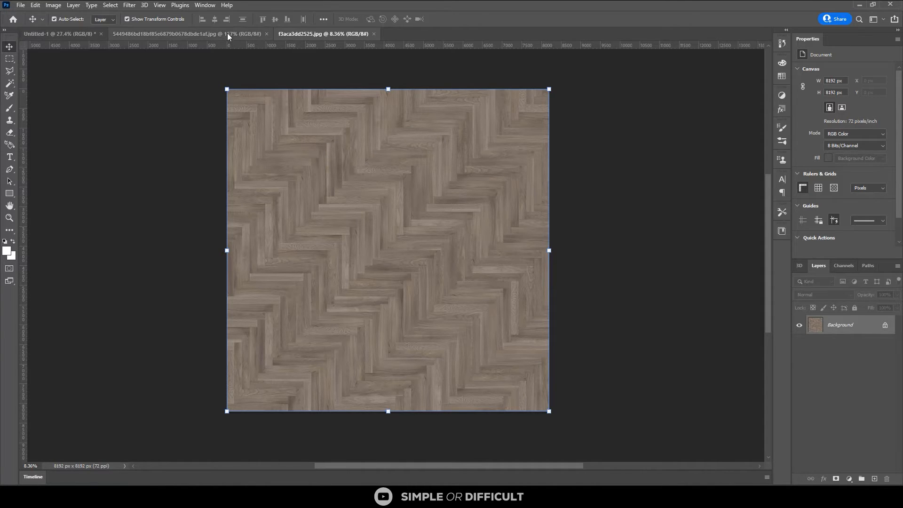
Show the saved patterns, check the herringbone pattern at the end of the list, and collapse the list
click(205, 5)
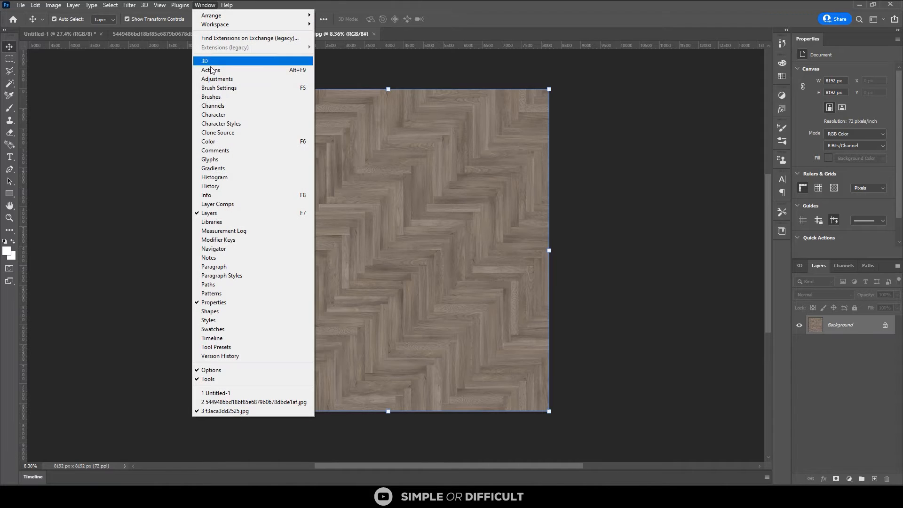
click(235, 292)
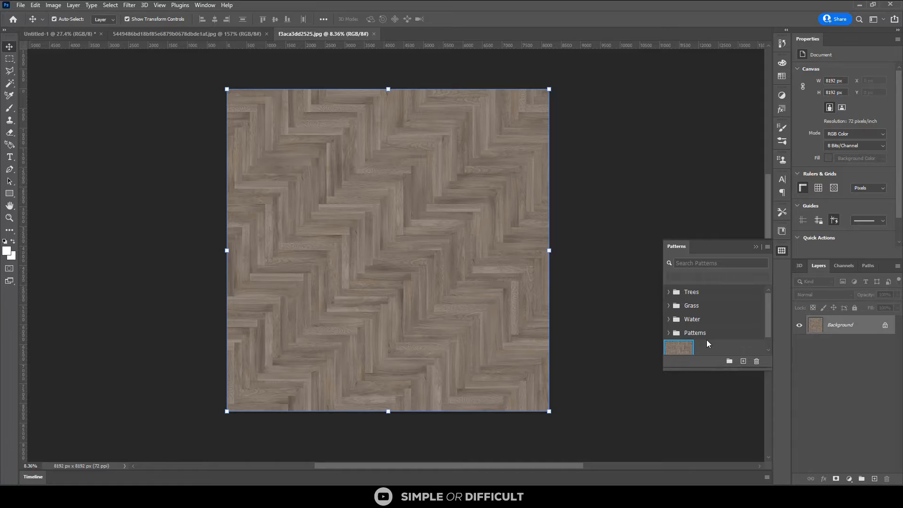
scroll(708, 344, down, 1)
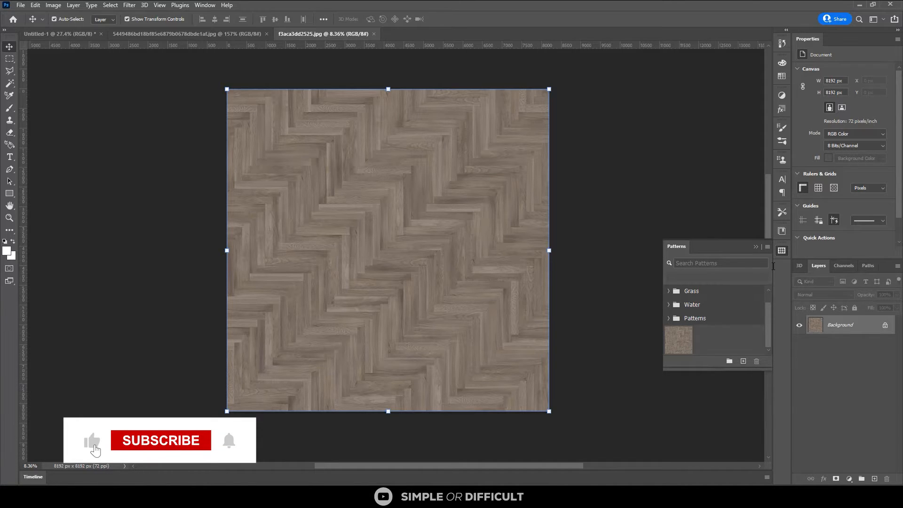
click(757, 247)
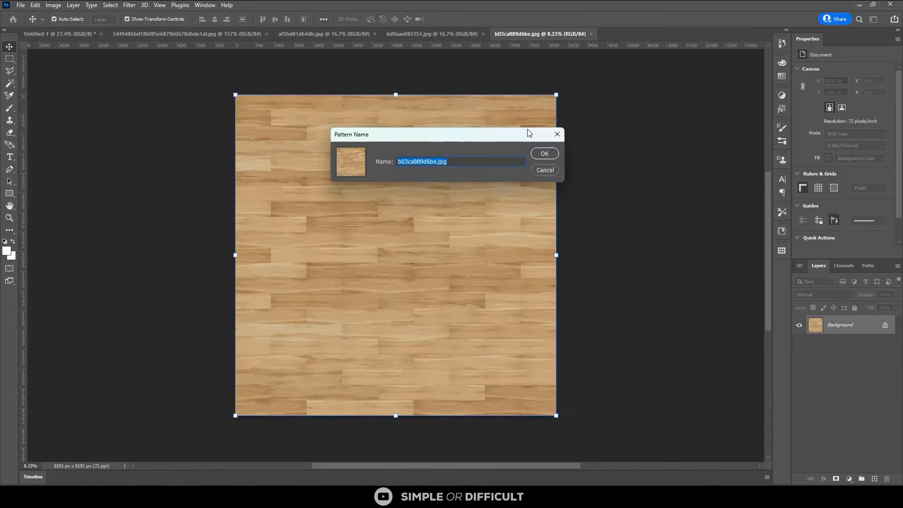
Name the pattern defined from the light wood plank texture b03ca889d6be.jpg "wooden floor"
text(wooden floor)
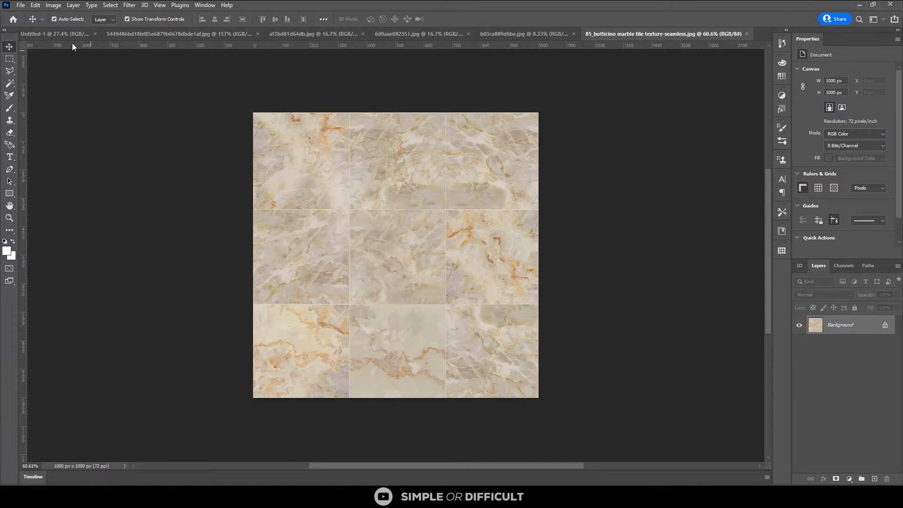
In the Untitled-1 floor plan document, add a layer above the plan layer and name it LIVING ROON AND DINING
click(55, 36)
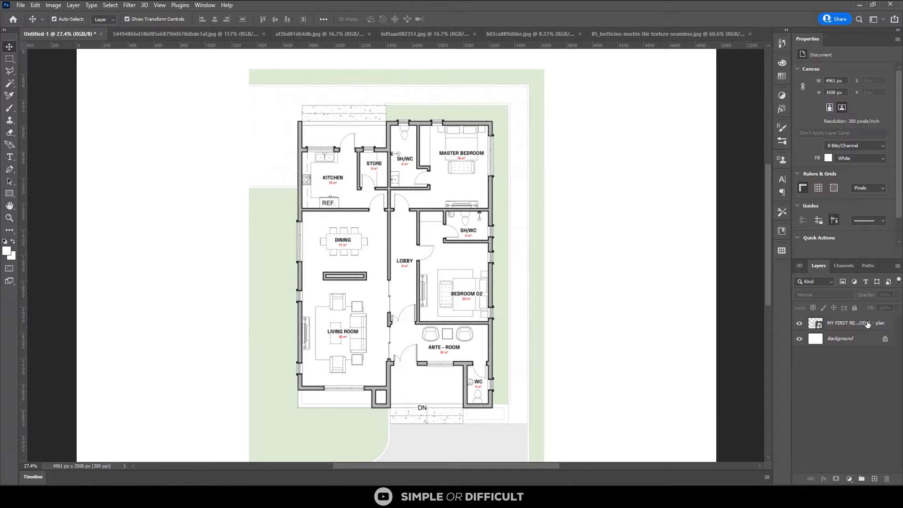
click(343, 251)
scroll(296, 242, up, 1)
scroll(296, 241, up, 1)
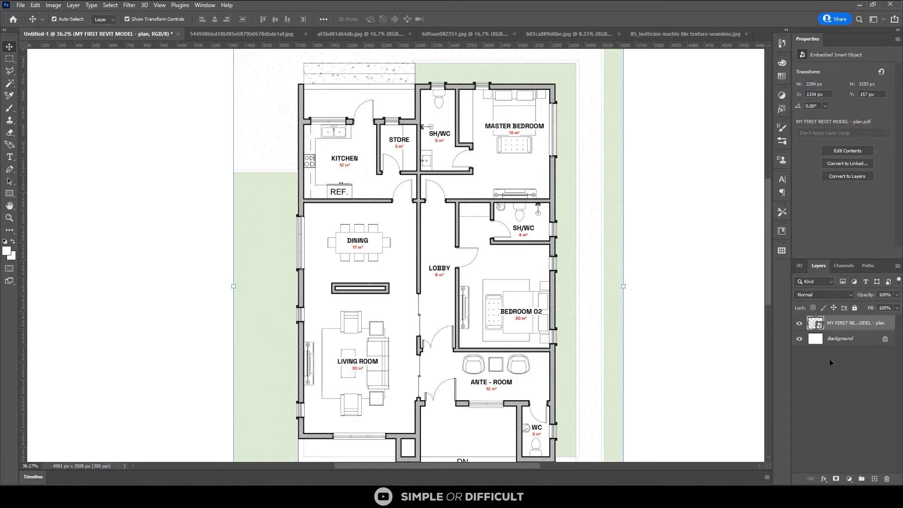
click(874, 479)
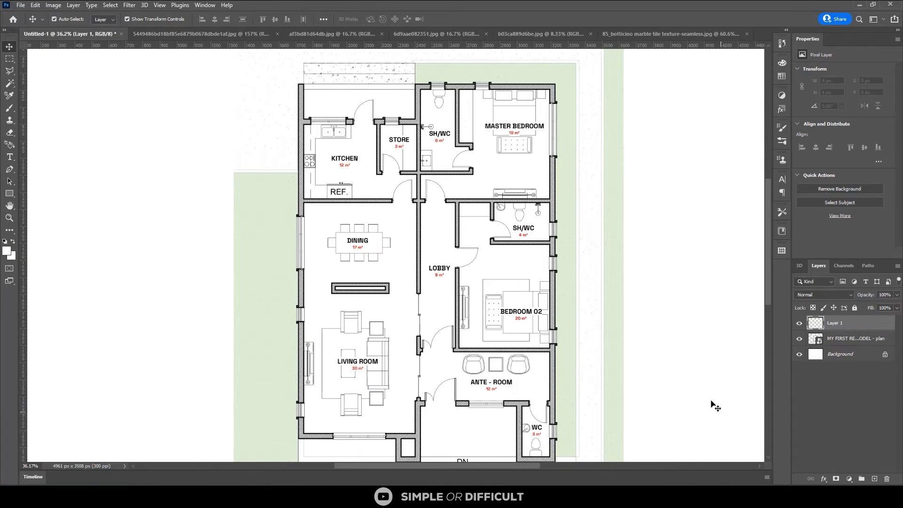
double_click(838, 324)
text(LIVING ROON AND DINING)
click(845, 420)
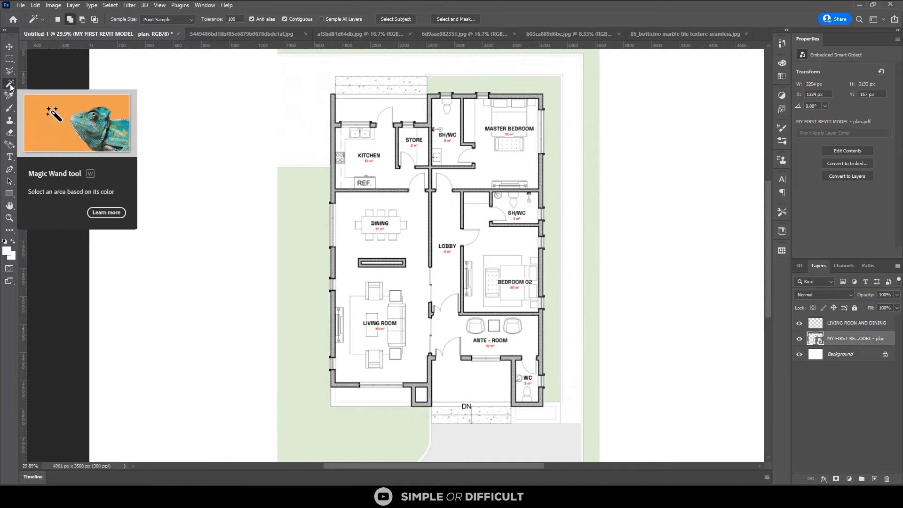
Select the connected living room and dining floor area on the plan layer with the Magic Wand tool
click(10, 85)
click(11, 86)
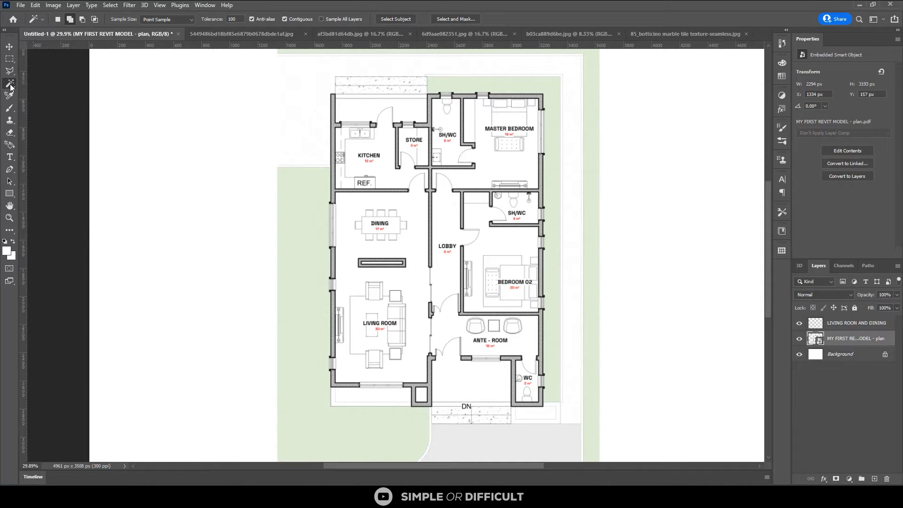
click(45, 102)
scroll(324, 314, up, 2)
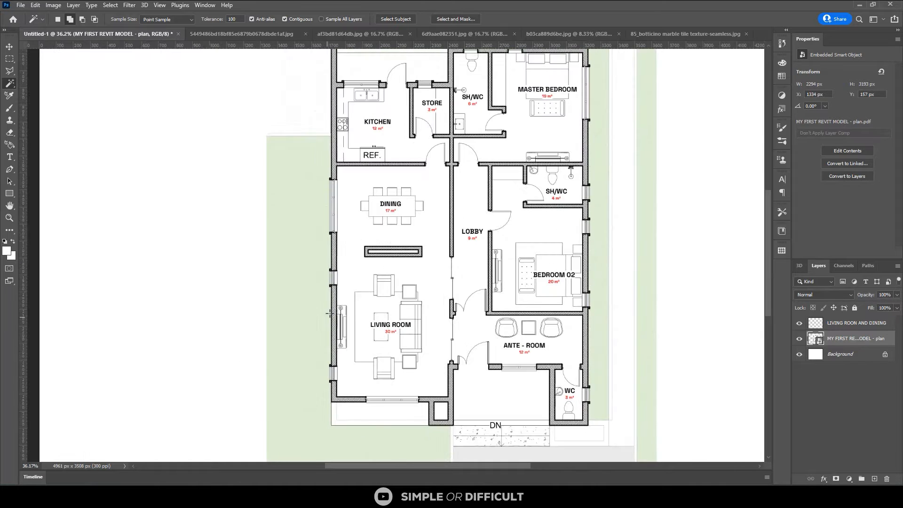
scroll(361, 281, up, 2)
click(387, 258)
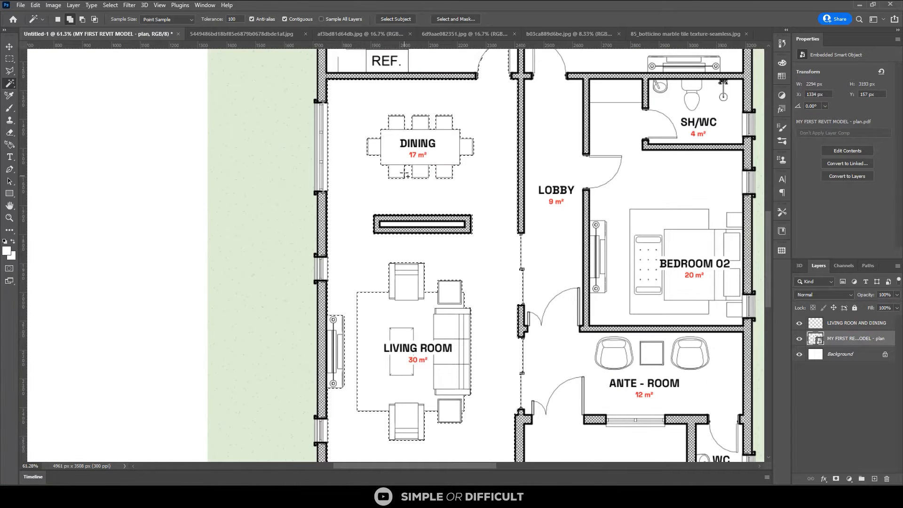
scroll(385, 102, up, 2)
scroll(414, 146, down, 2)
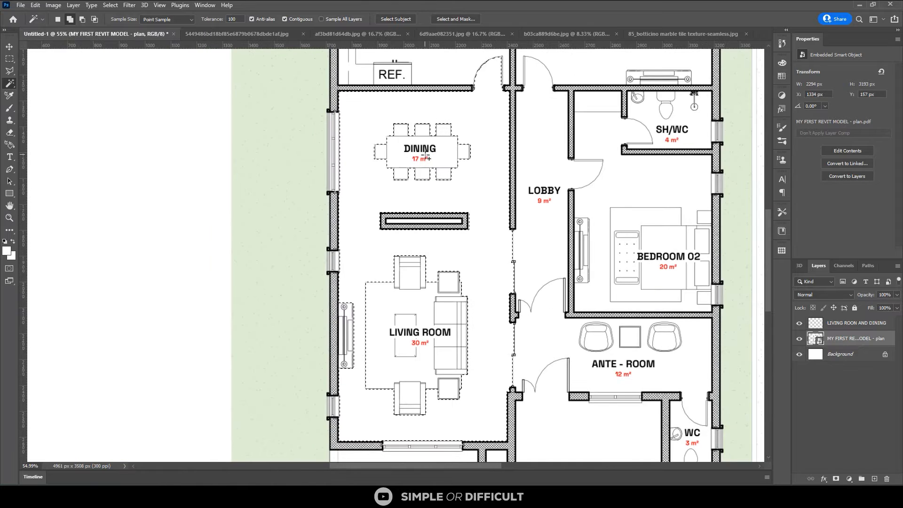
scroll(515, 292, down, 1)
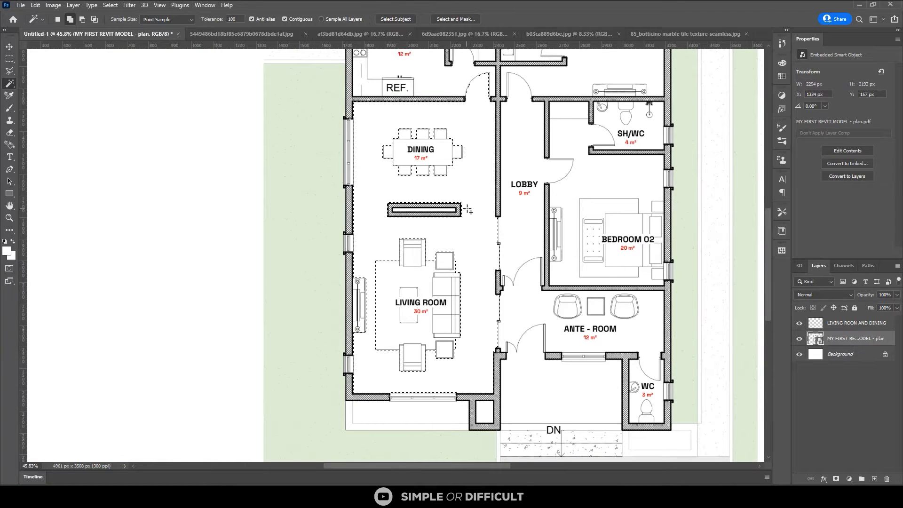
Add the door opening between the kitchen and dining area to the floor selection with the Rectangular Marquee tool
click(6, 59)
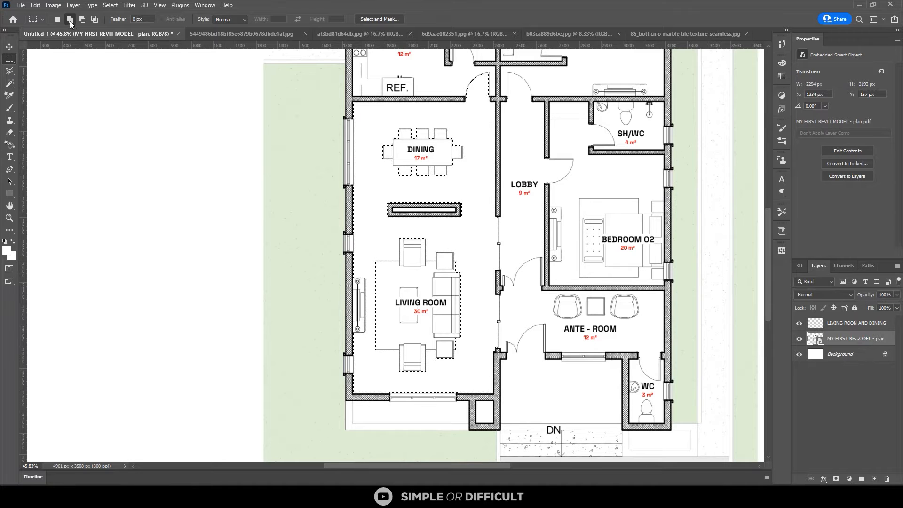
scroll(462, 301, down, 1)
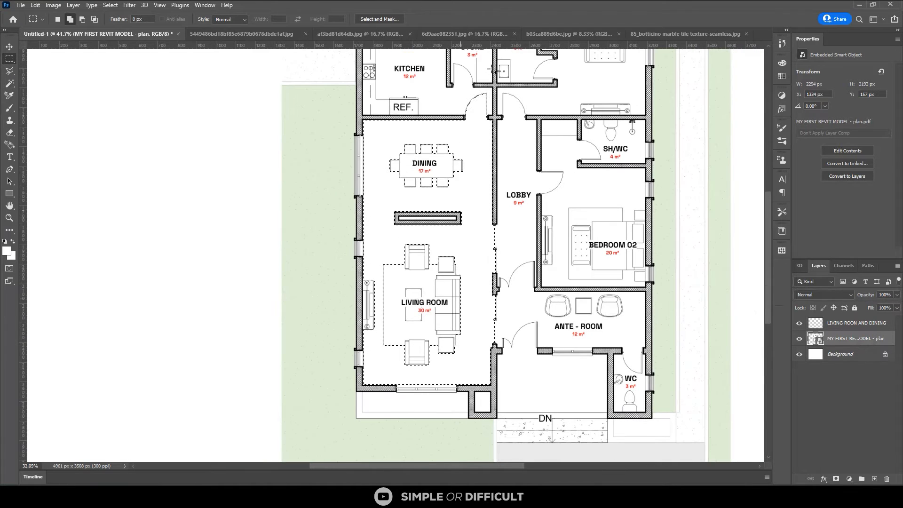
scroll(486, 103, up, 3)
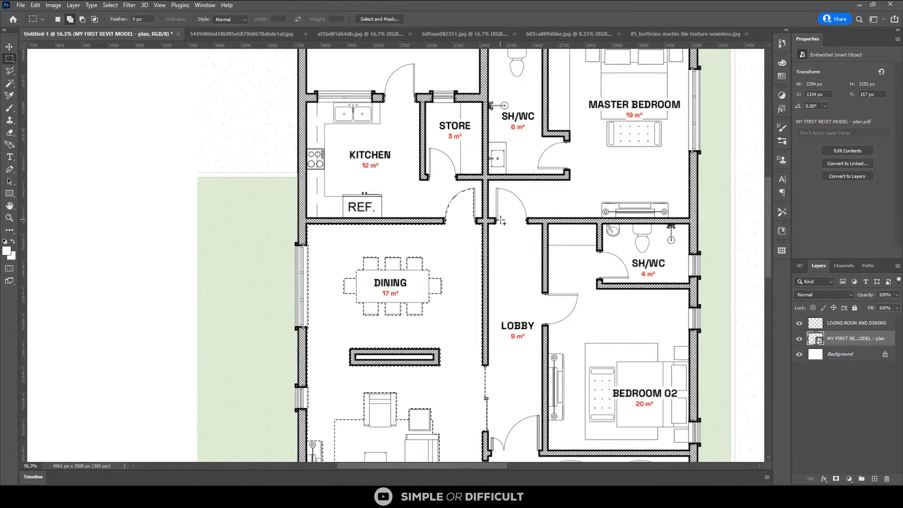
click(71, 22)
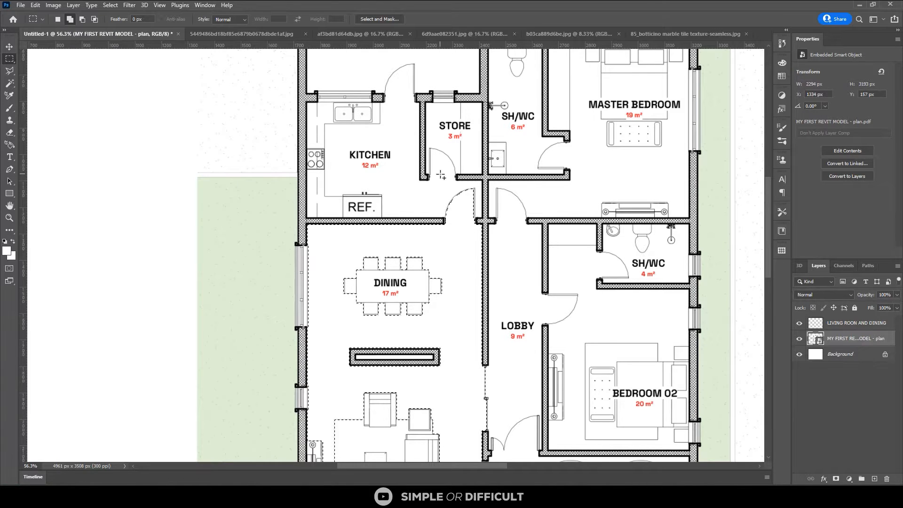
scroll(485, 191, up, 2)
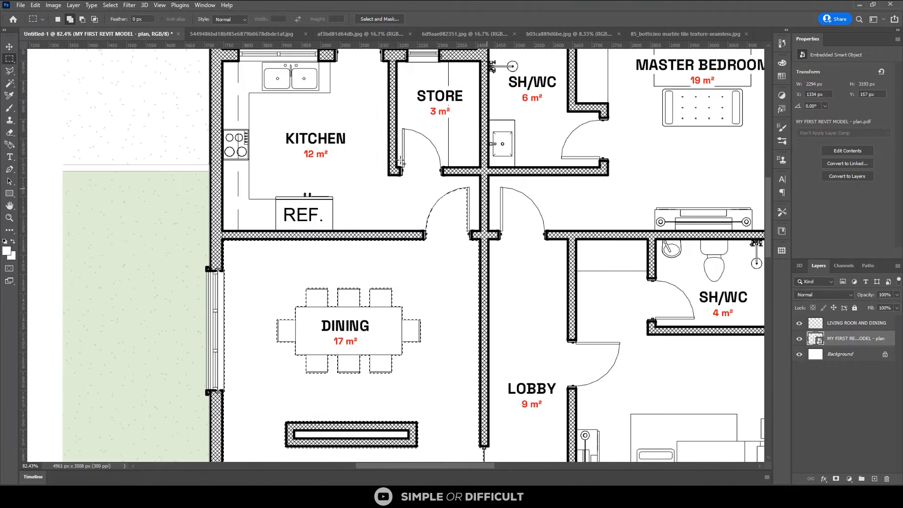
drag(400, 160, 423, 186)
drag(452, 217, 480, 234)
scroll(409, 192, down, 3)
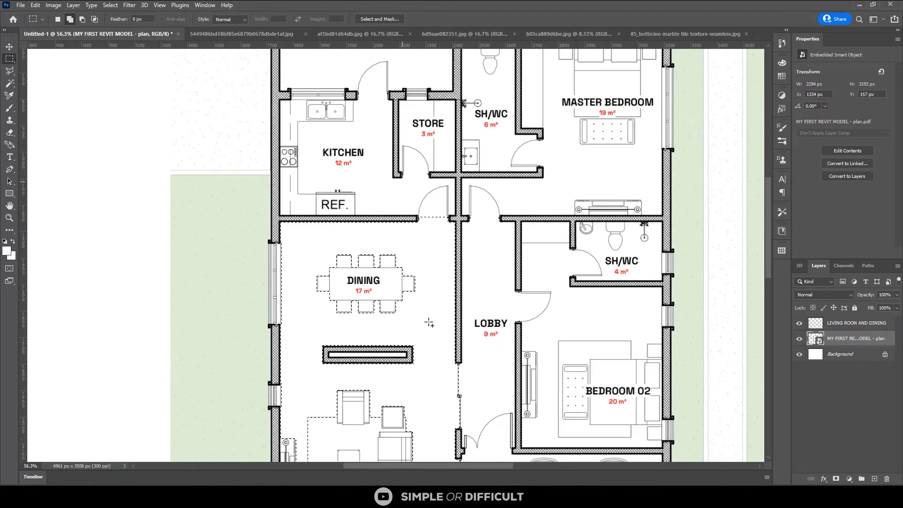
Add the narrow strip along the sliding opening between the living room and lobby to the selection
scroll(428, 323, down, 3)
scroll(435, 364, up, 3)
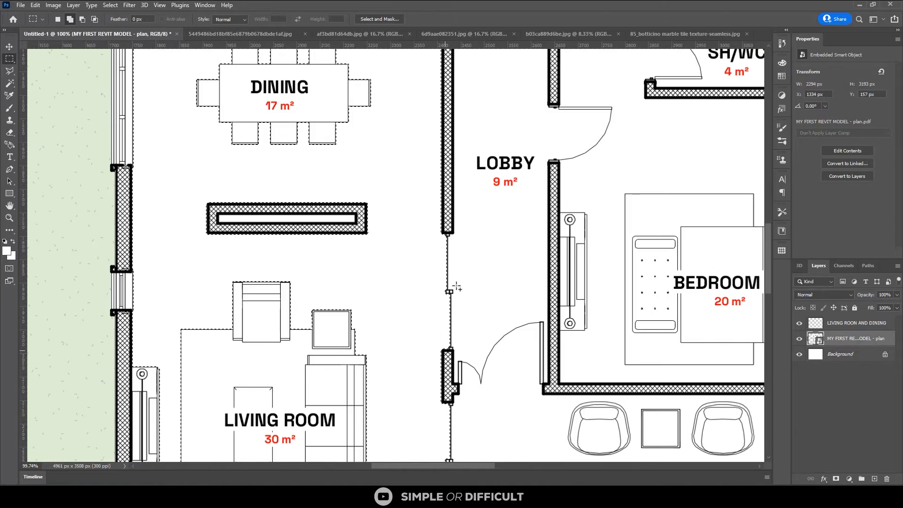
scroll(444, 221, up, 1)
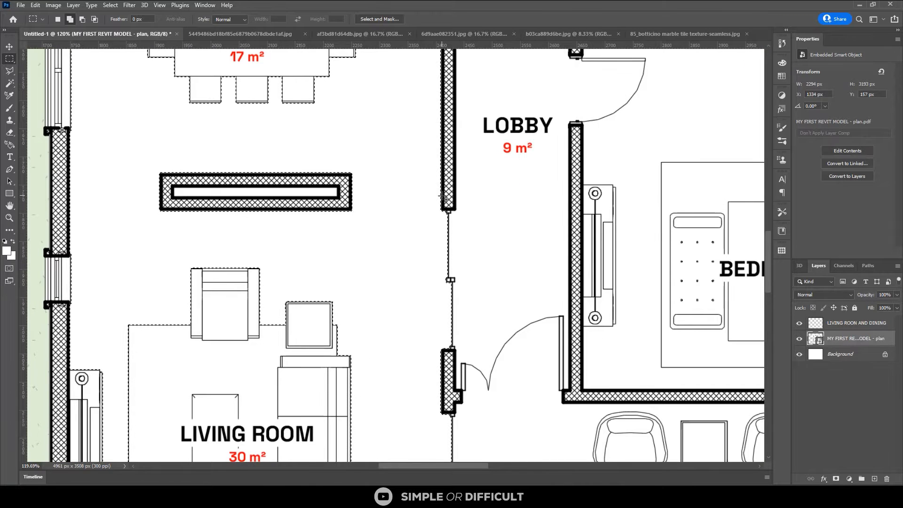
drag(447, 205, 479, 353)
scroll(487, 150, down, 1)
scroll(488, 149, down, 10)
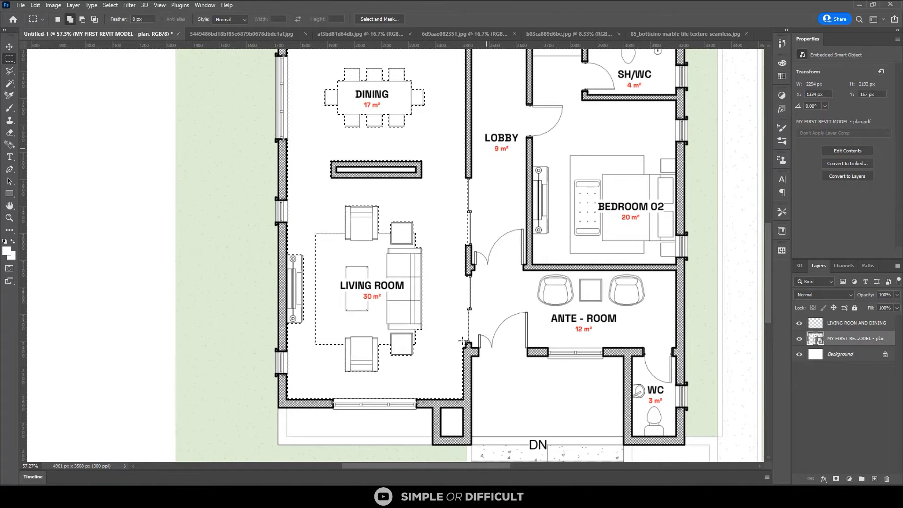
Extend the selection over the sliding opening between the living room and ante-room, down to the wall corner
scroll(464, 342, up, 10)
scroll(469, 342, up, 1)
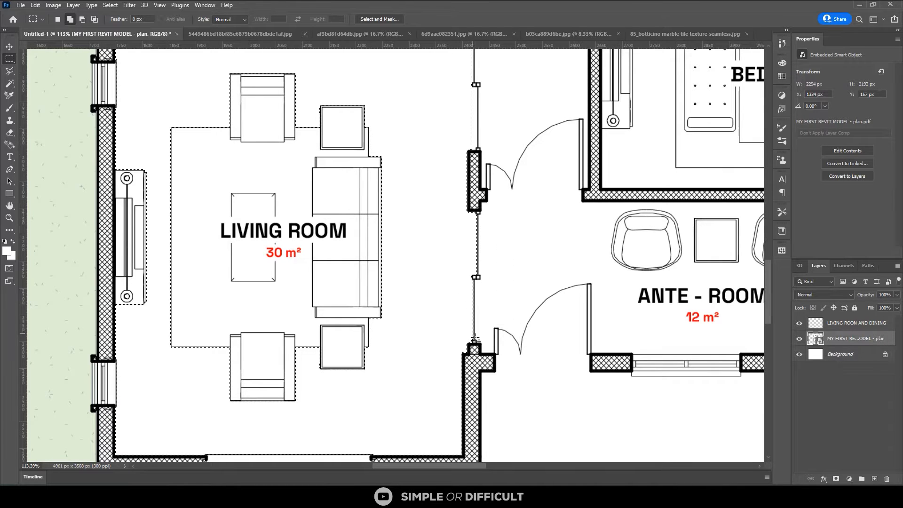
drag(463, 422, 498, 219)
key(alt)
drag(475, 309, 519, 175)
scroll(476, 205, down, 3)
scroll(476, 220, up, 3)
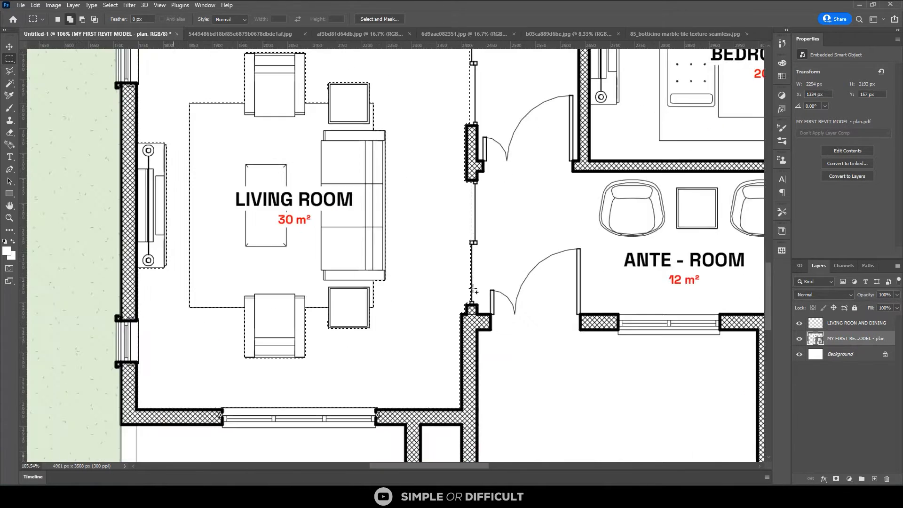
scroll(476, 220, up, 1)
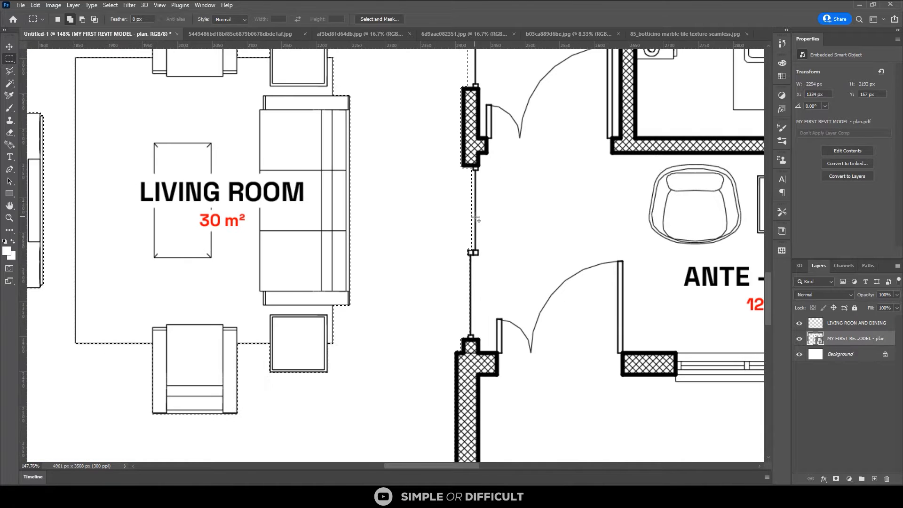
Enable a Pattern Overlay layer style on the LIVING ROON AND DINING layer and set its opacity to 100%
click(9, 47)
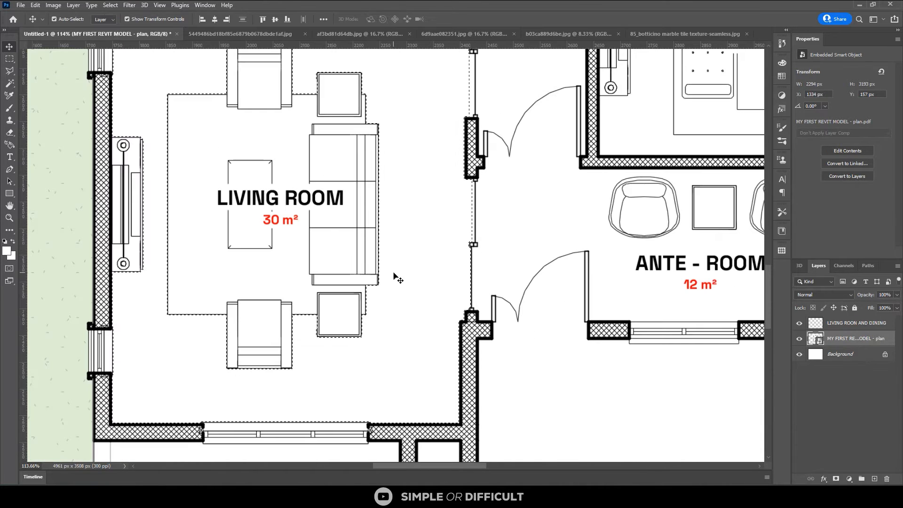
scroll(395, 279, down, 4)
scroll(395, 278, down, 3)
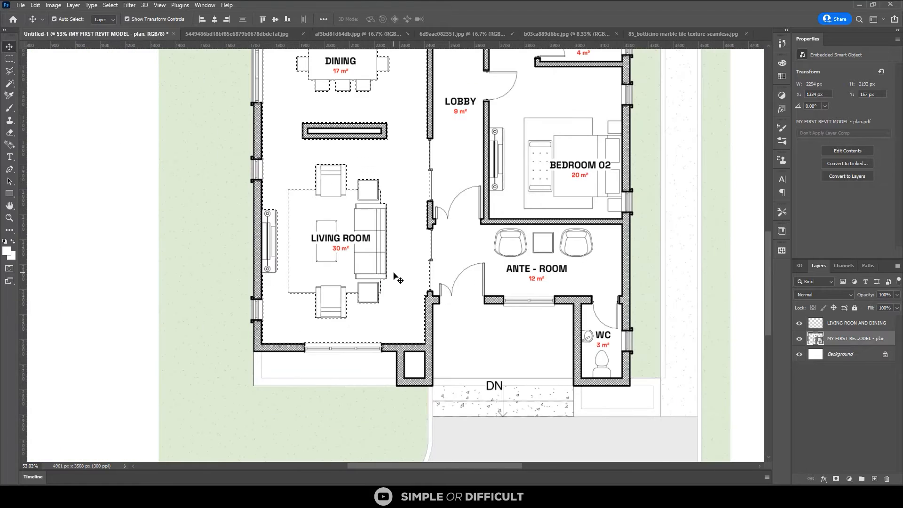
scroll(395, 278, down, 1)
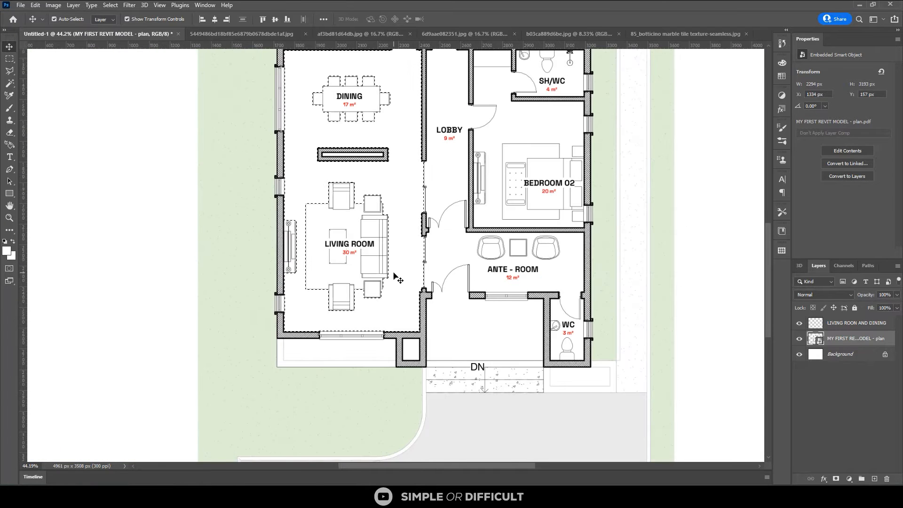
scroll(395, 278, down, 2)
scroll(375, 106, up, 2)
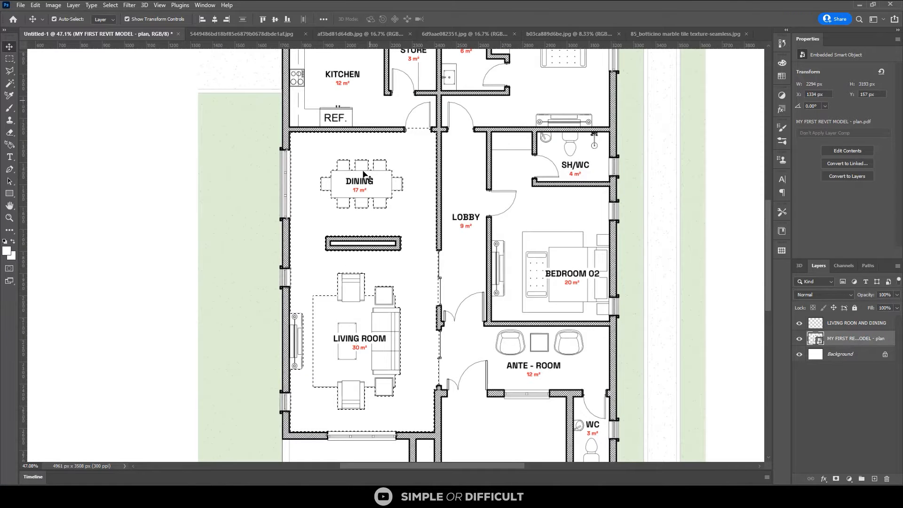
click(845, 322)
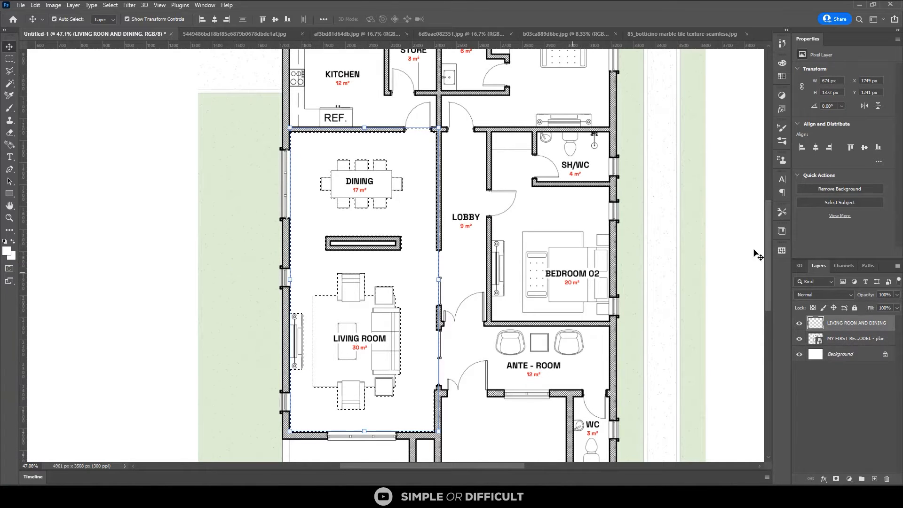
right_click(838, 321)
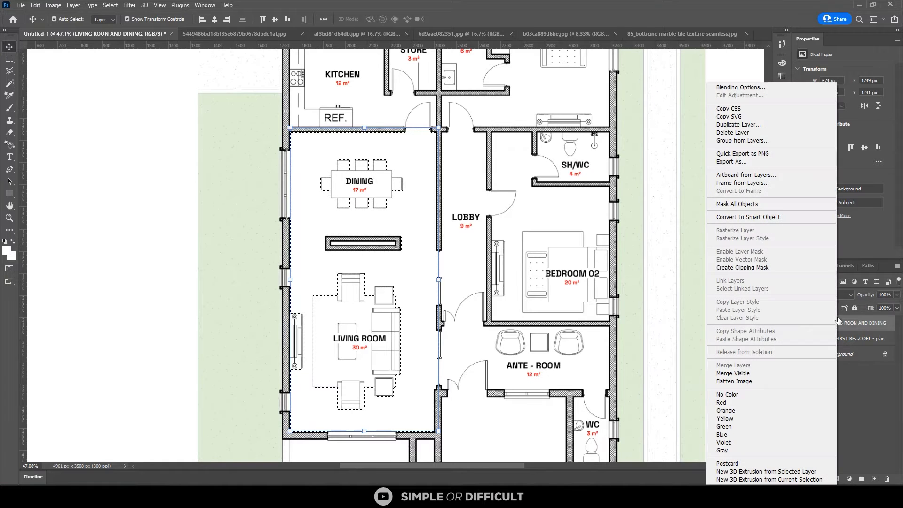
click(747, 87)
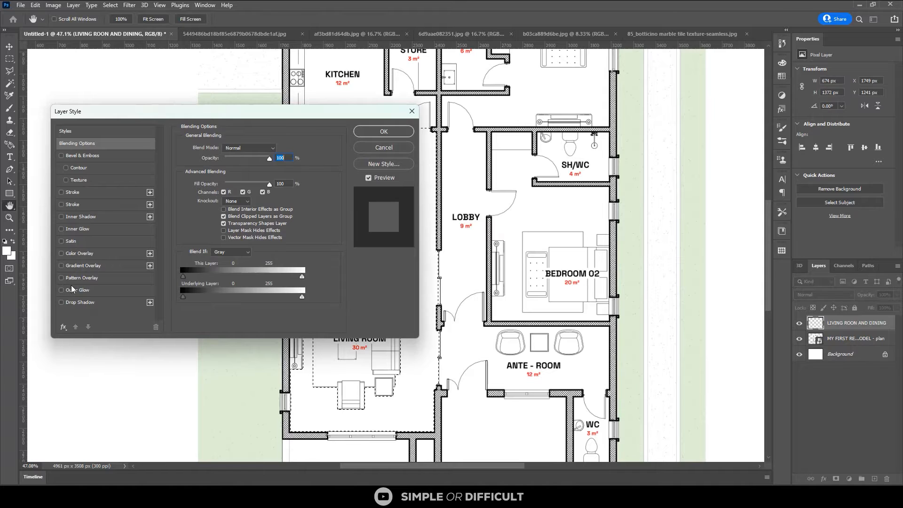
click(70, 278)
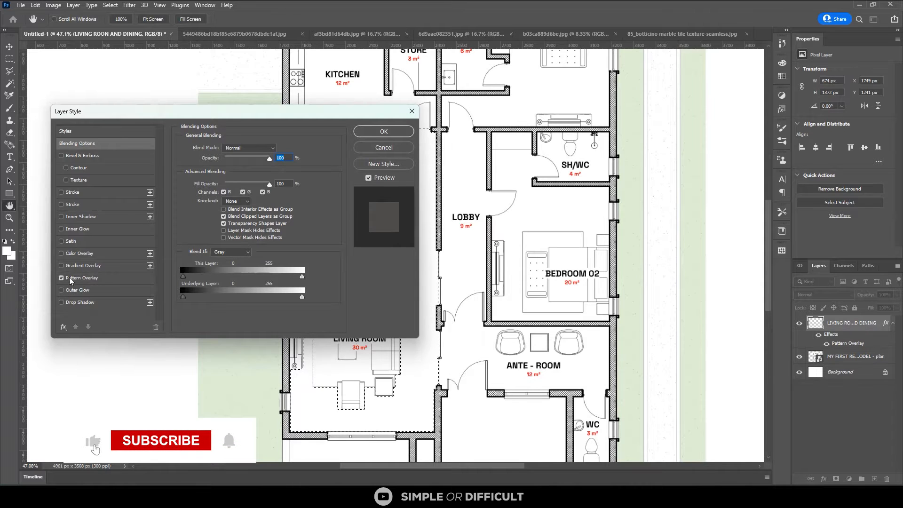
click(75, 278)
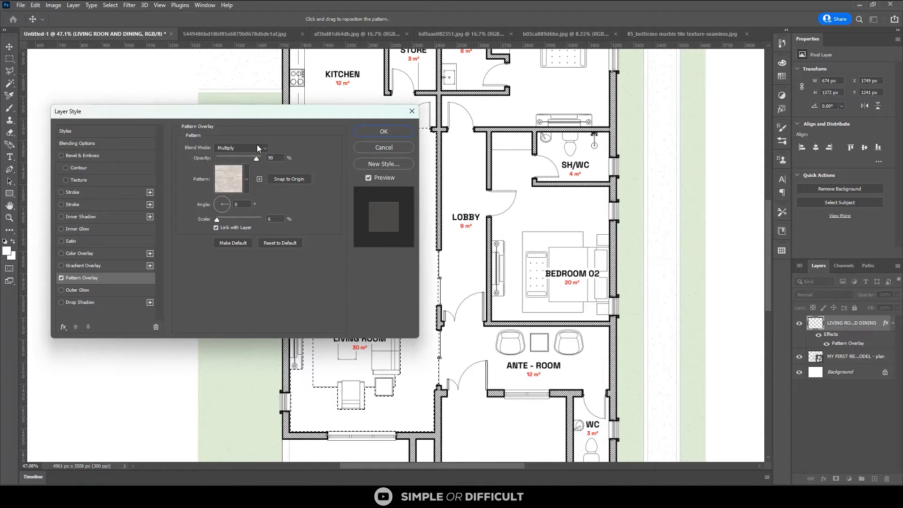
drag(257, 144, 259, 143)
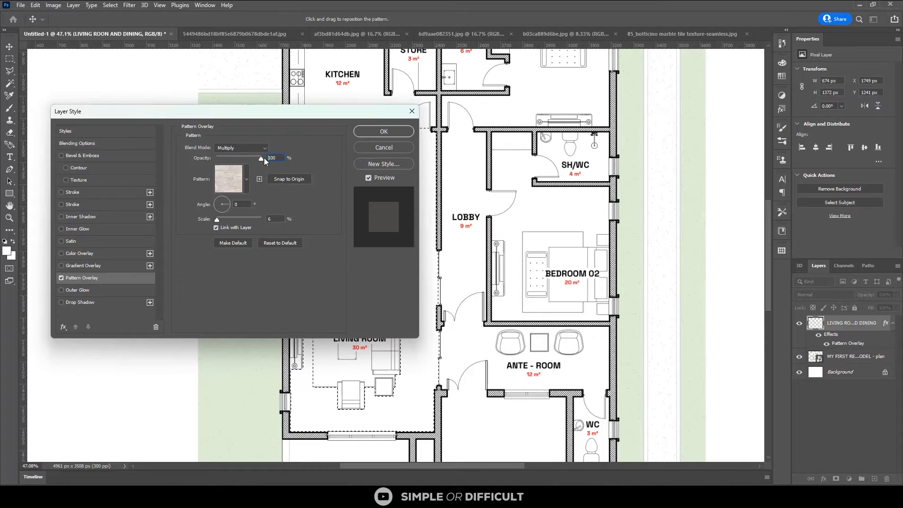
Choose the light grey marble tile pattern for the overlay, increase its scale, and apply the layer style
click(246, 185)
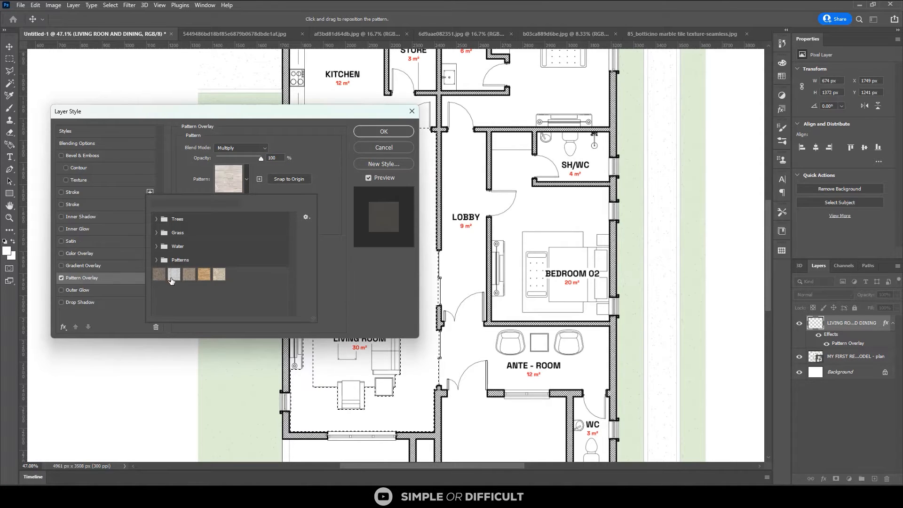
click(219, 275)
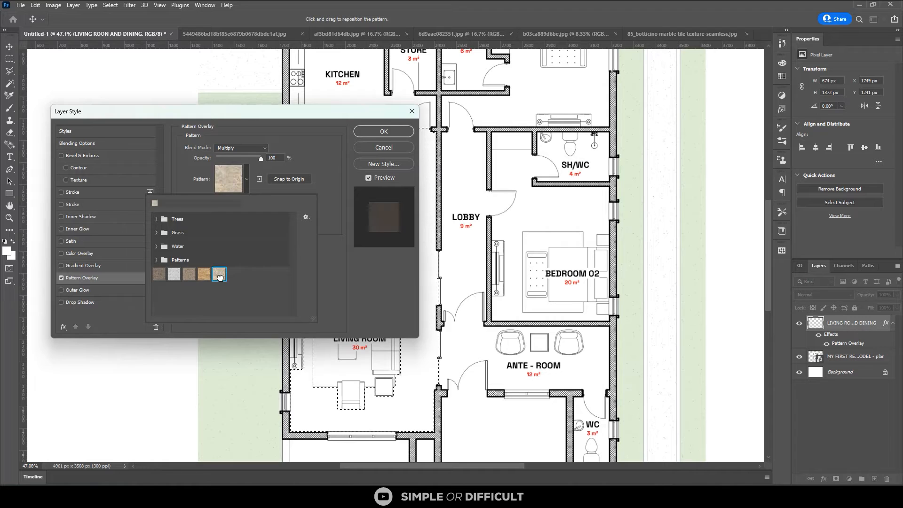
click(174, 274)
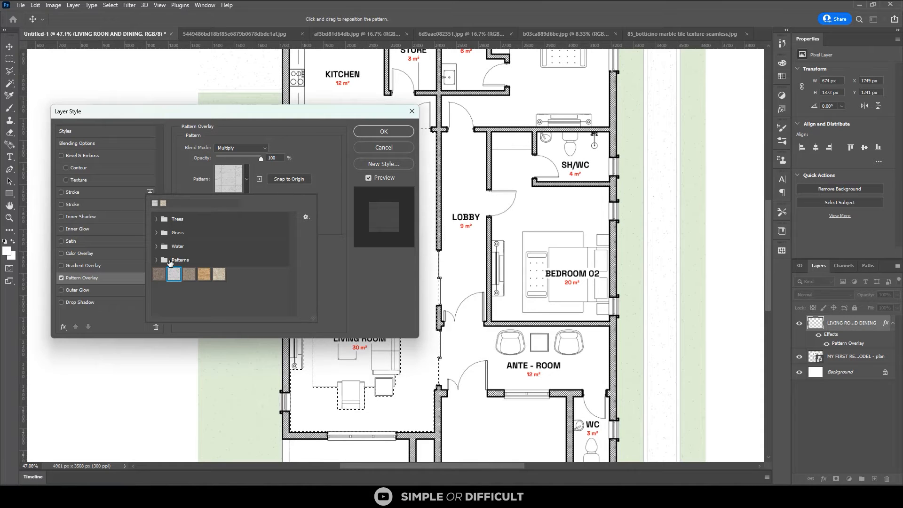
click(303, 156)
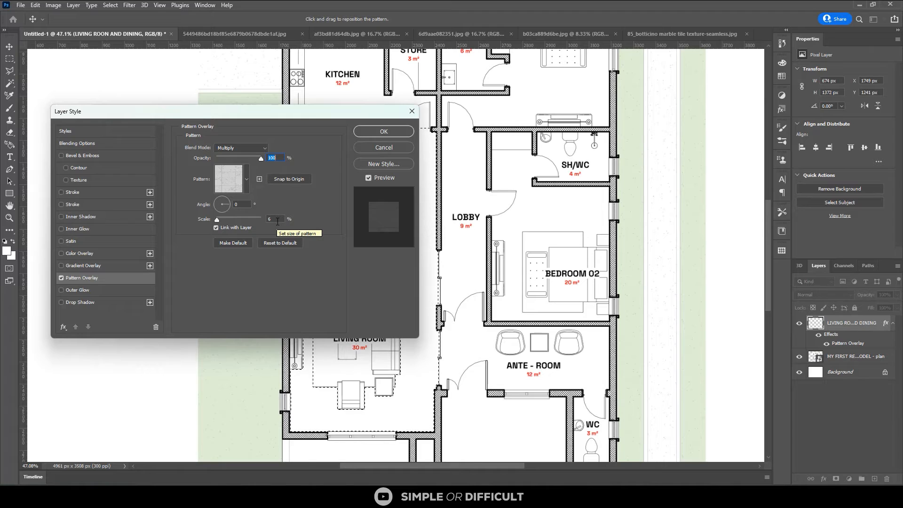
drag(217, 219, 236, 218)
click(384, 131)
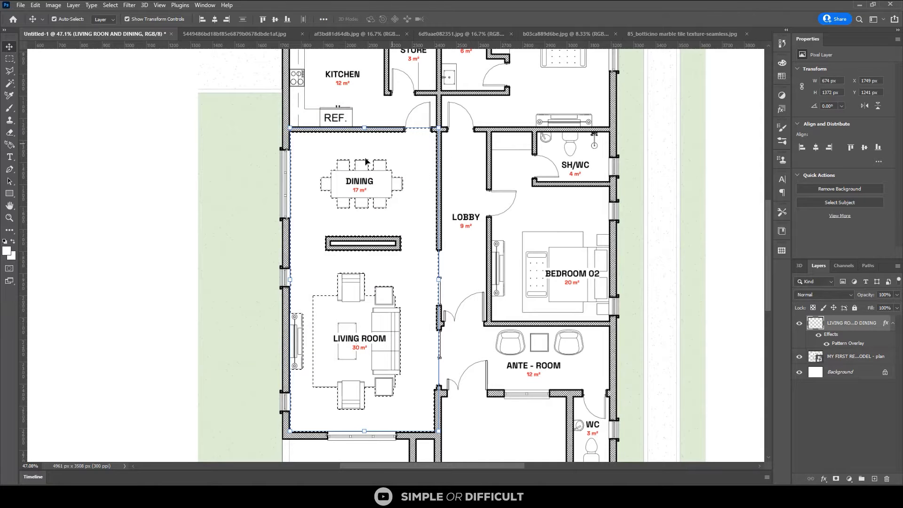
Fill the selected living room and dining floor with the white foreground colour using the Paint Bucket tool
key(i)
click(12, 242)
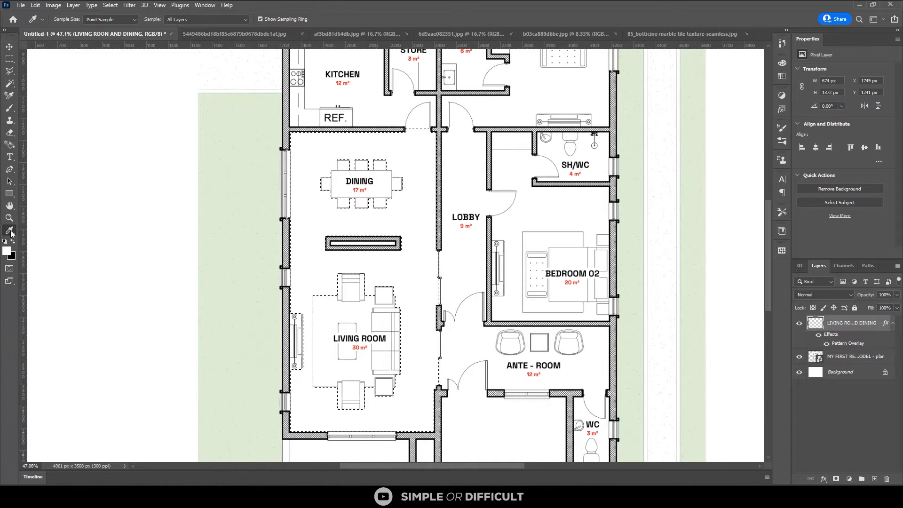
right_click(11, 233)
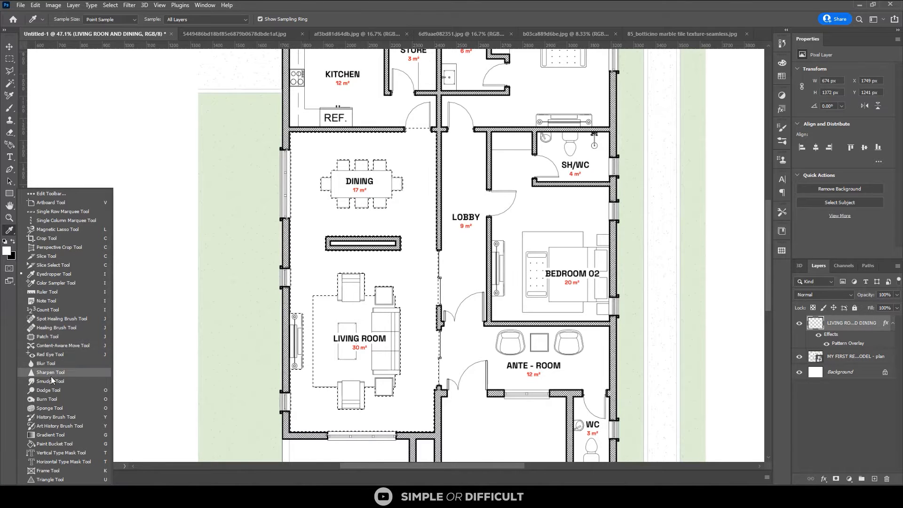
scroll(63, 427, down, 7)
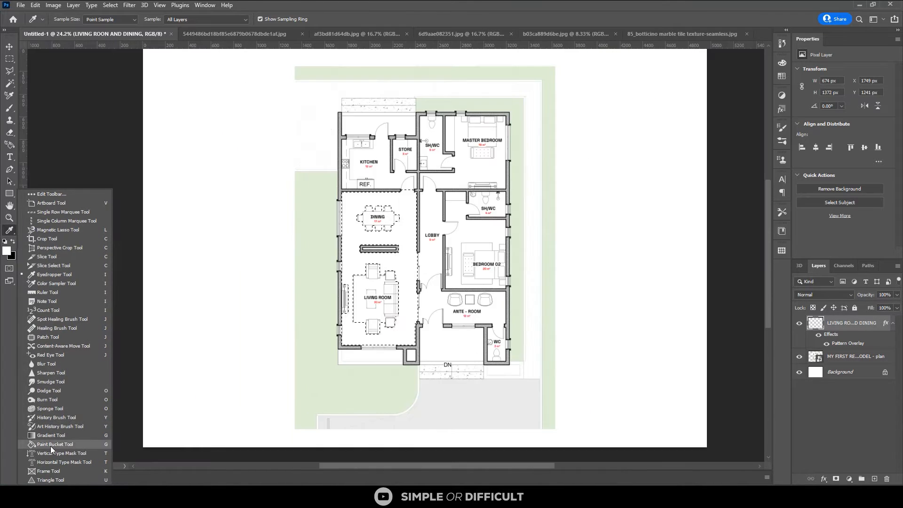
click(50, 445)
scroll(389, 245, up, 2)
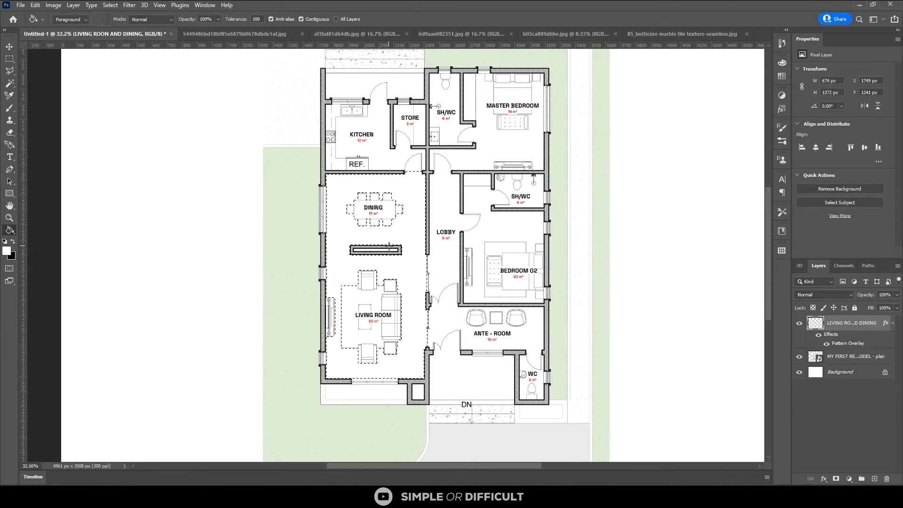
scroll(389, 245, up, 2)
scroll(428, 268, up, 1)
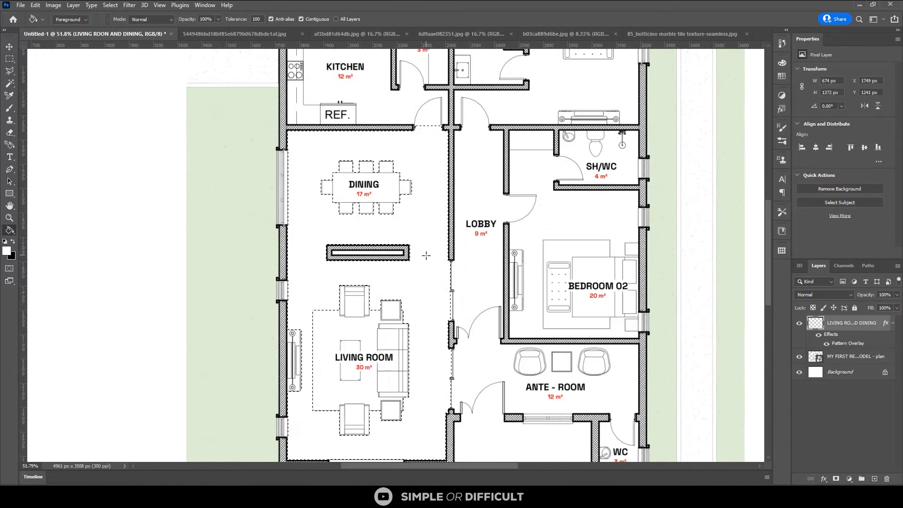
click(410, 226)
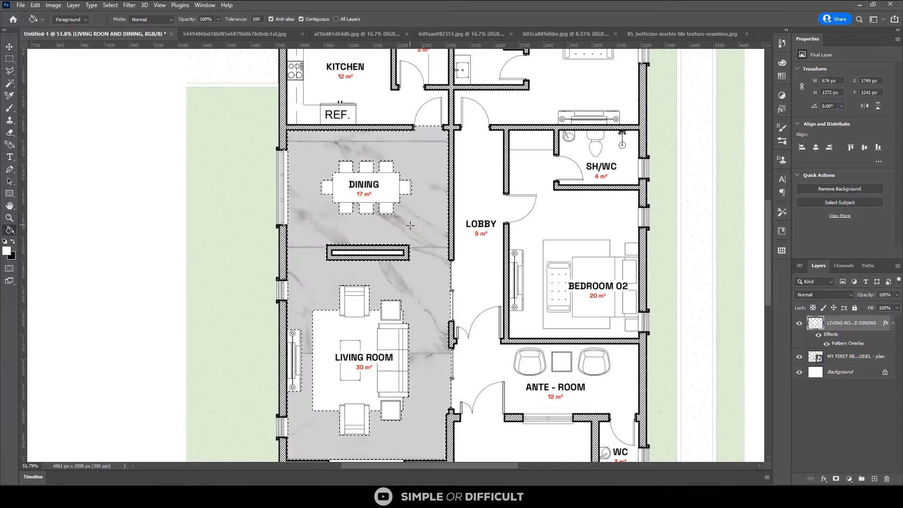
scroll(413, 226, down, 2)
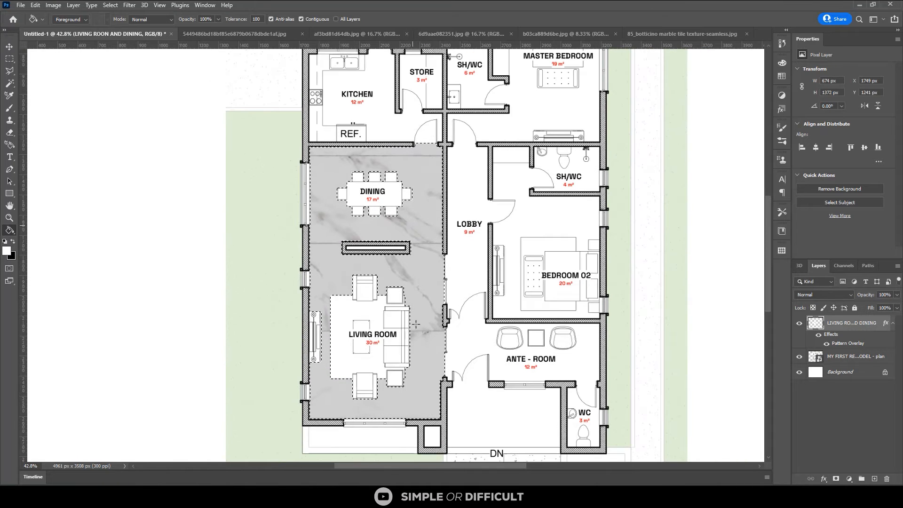
scroll(416, 324, up, 1)
scroll(419, 294, up, 1)
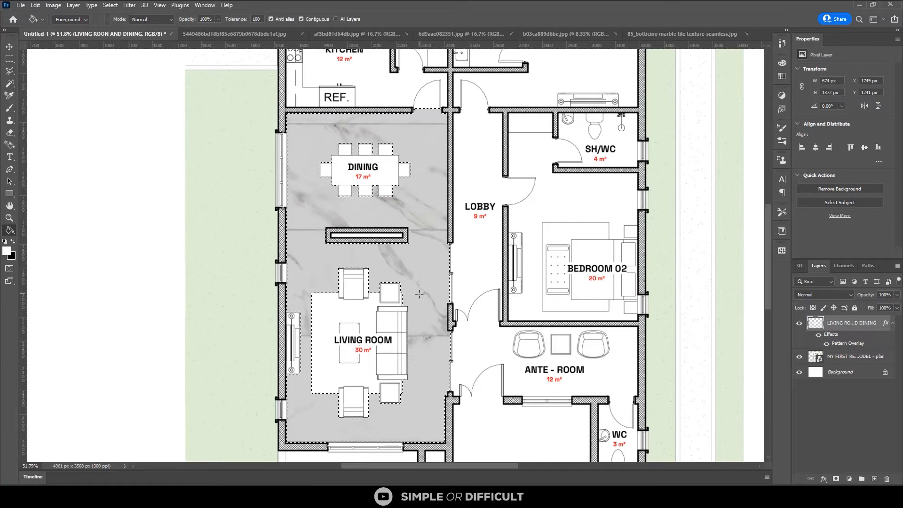
Reduce the marble pattern overlay's scale on the LIVING ROON AND DINING layer to 6% and apply the layer style
double_click(846, 344)
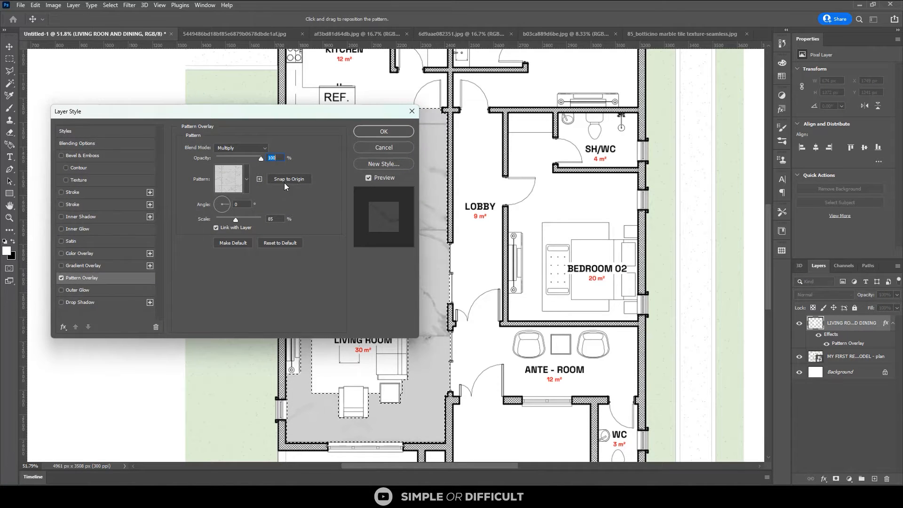
click(220, 219)
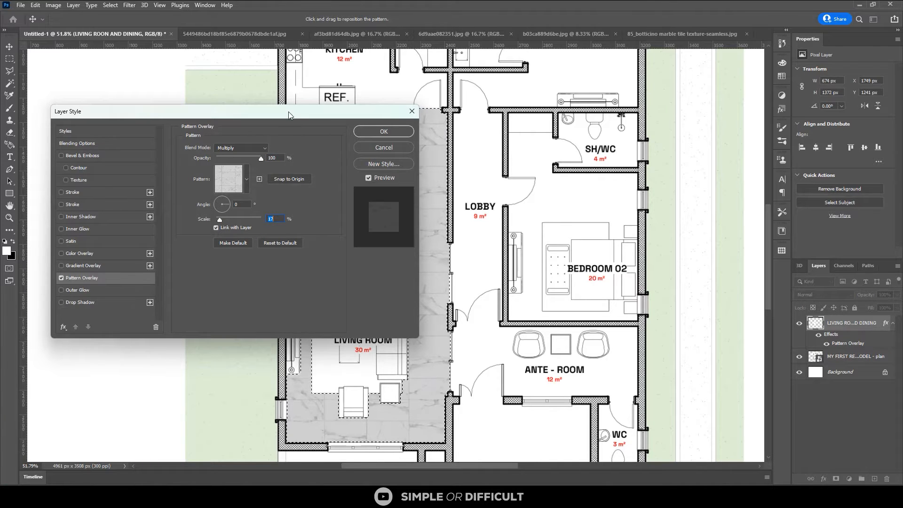
drag(289, 111, 157, 57)
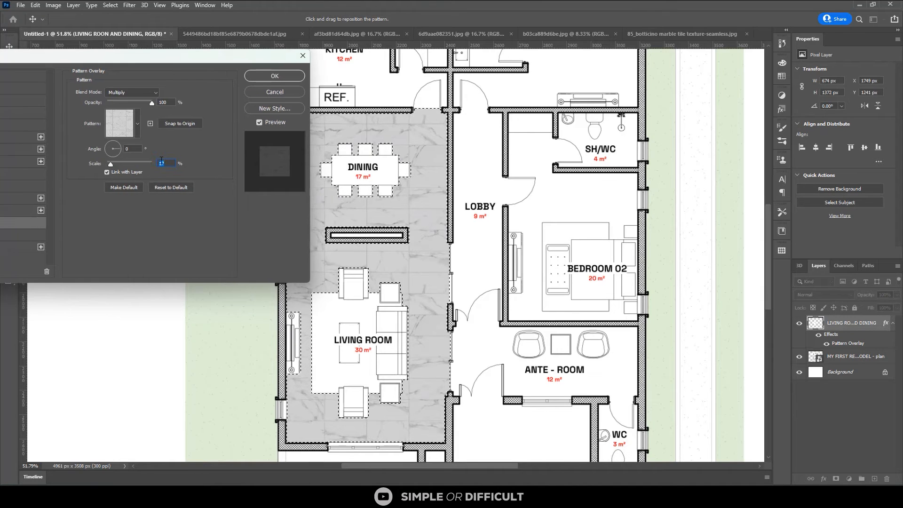
text(6)
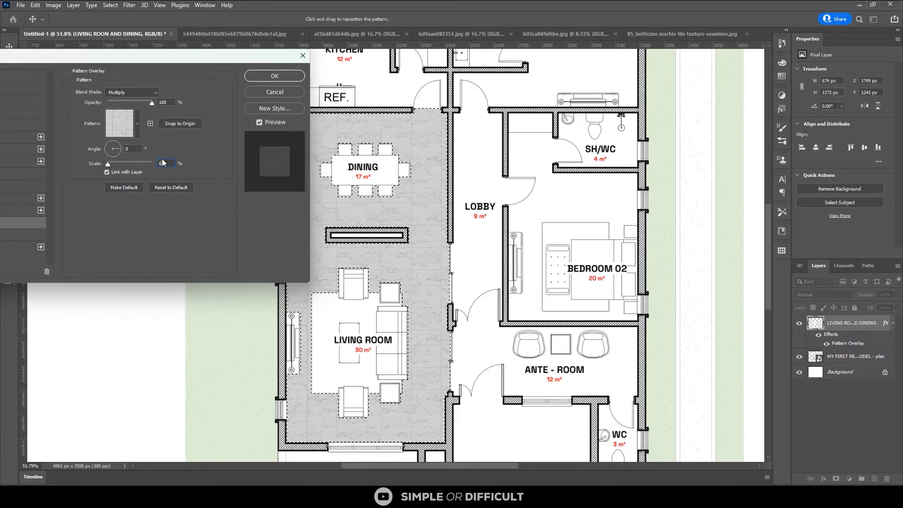
click(262, 75)
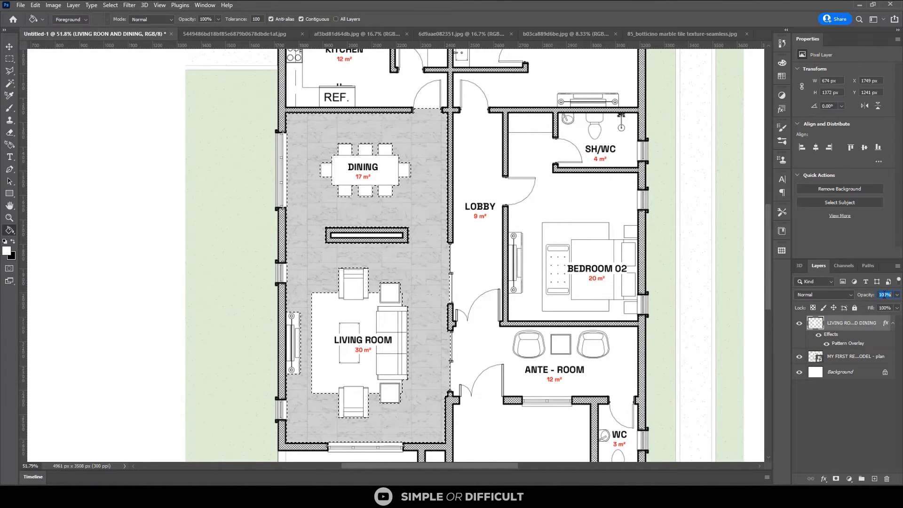
Set the LIVING ROON AND DINING layer's opacity to 75% and clear the floor selection
text(75)
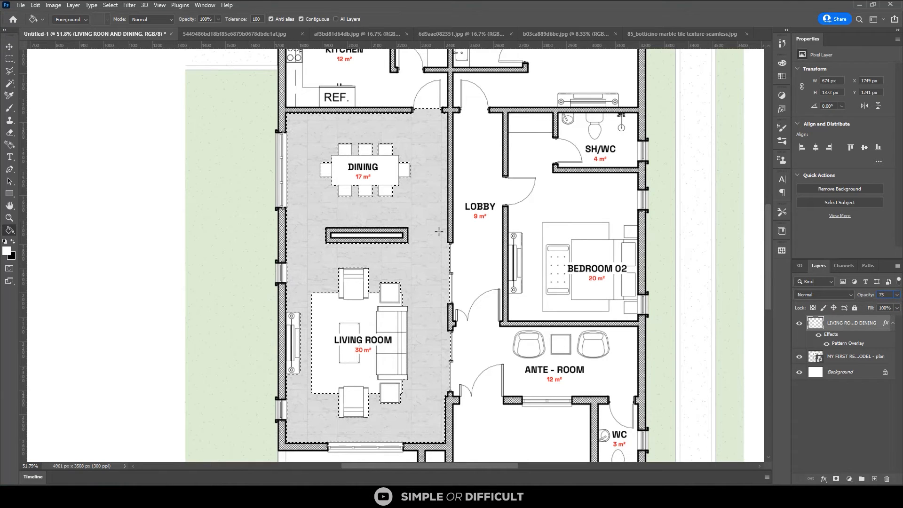
click(9, 47)
key(ctrl+d)
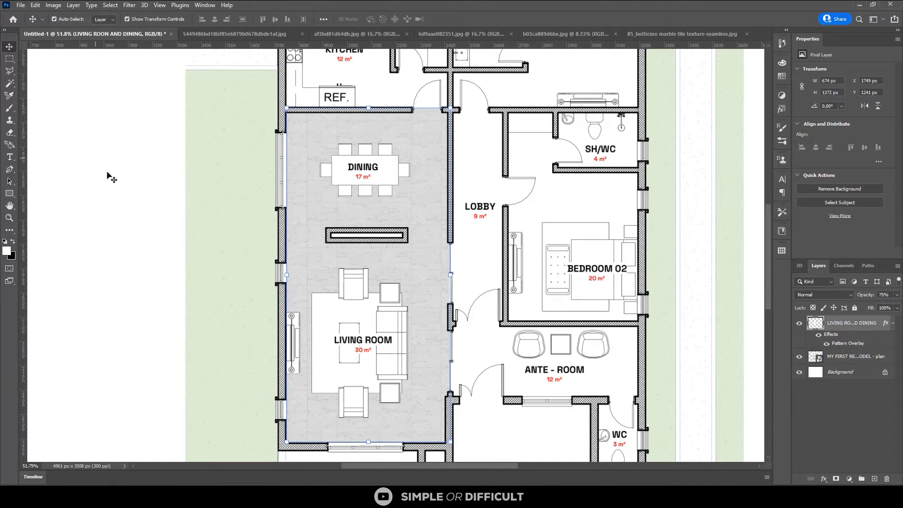
scroll(184, 293, down, 2)
scroll(352, 250, up, 3)
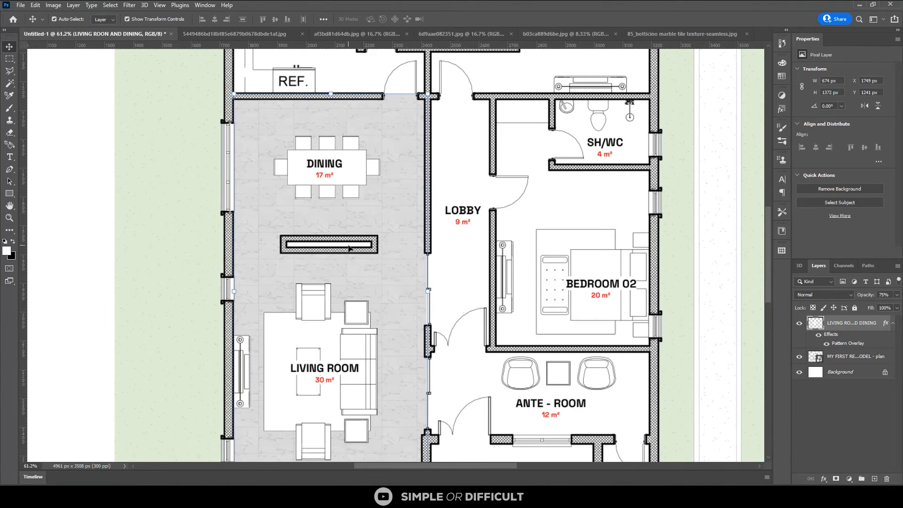
scroll(408, 205, up, 1)
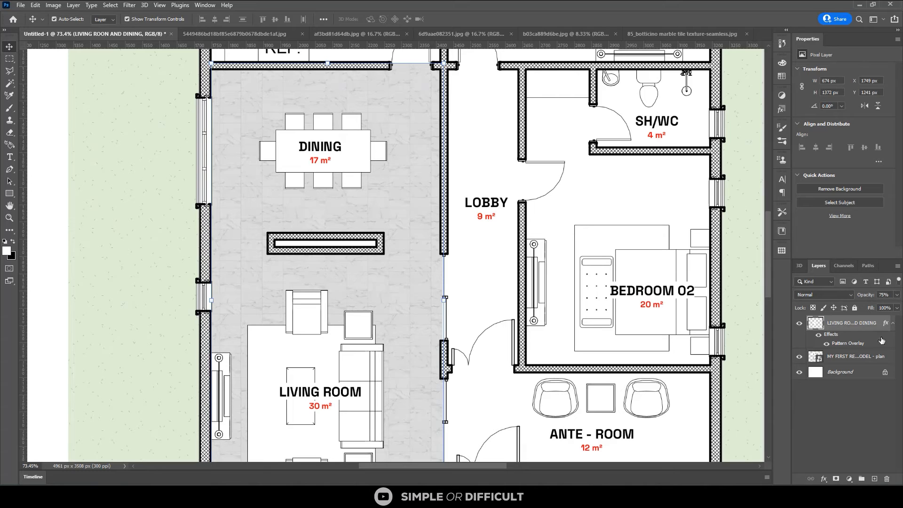
scroll(305, 284, up, 2)
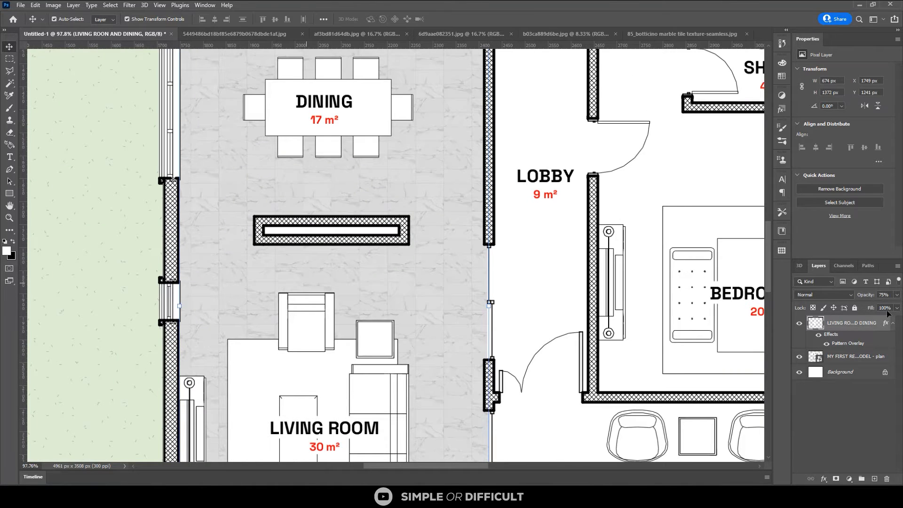
Lower the opacity of the living and dining floor's Pattern Overlay to 85% and apply the layer style
double_click(841, 344)
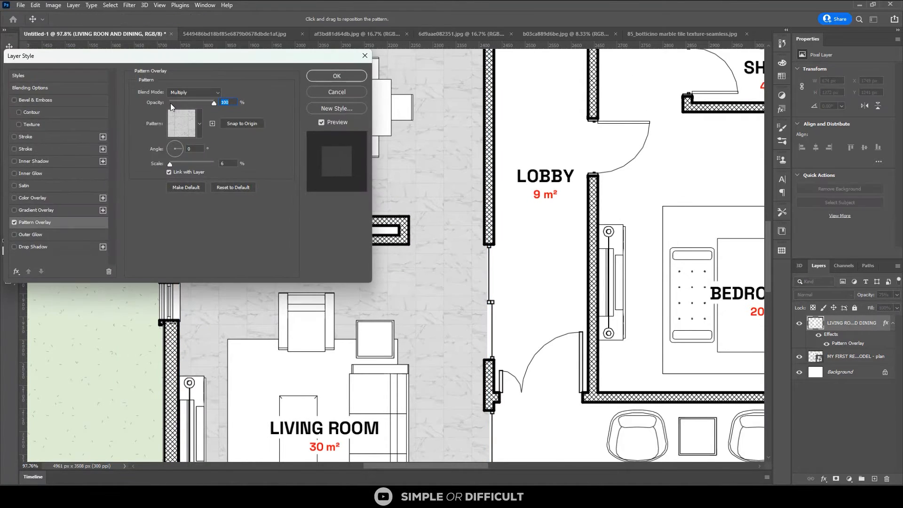
click(197, 102)
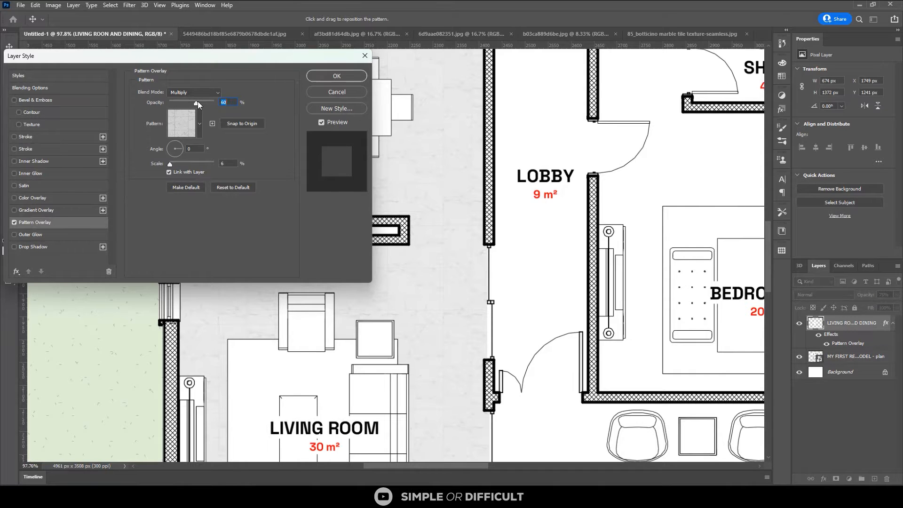
click(207, 102)
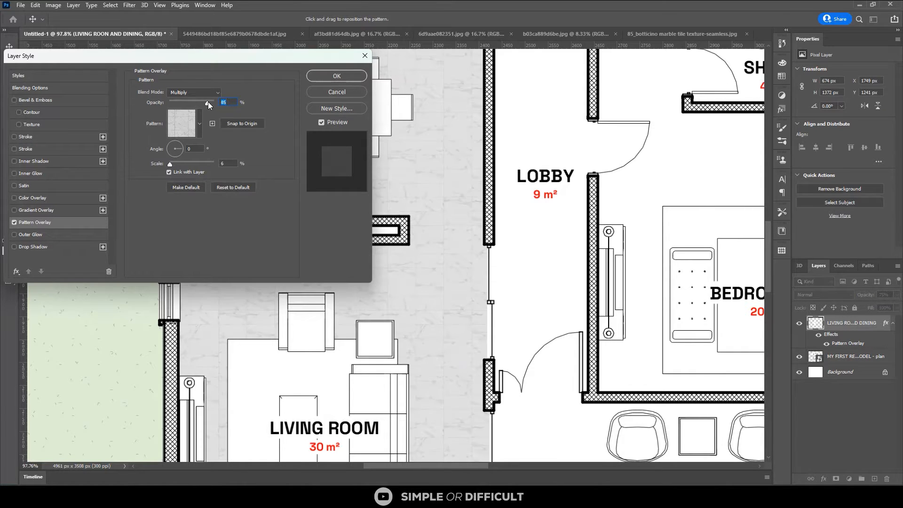
click(320, 77)
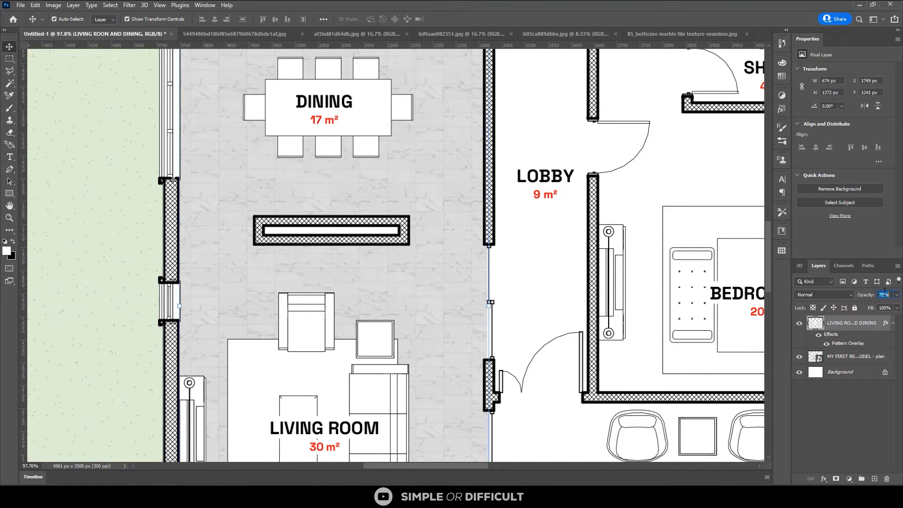
Try the living and dining layer at 50% opacity, and set it back to 75%
text(50)
key(Return)
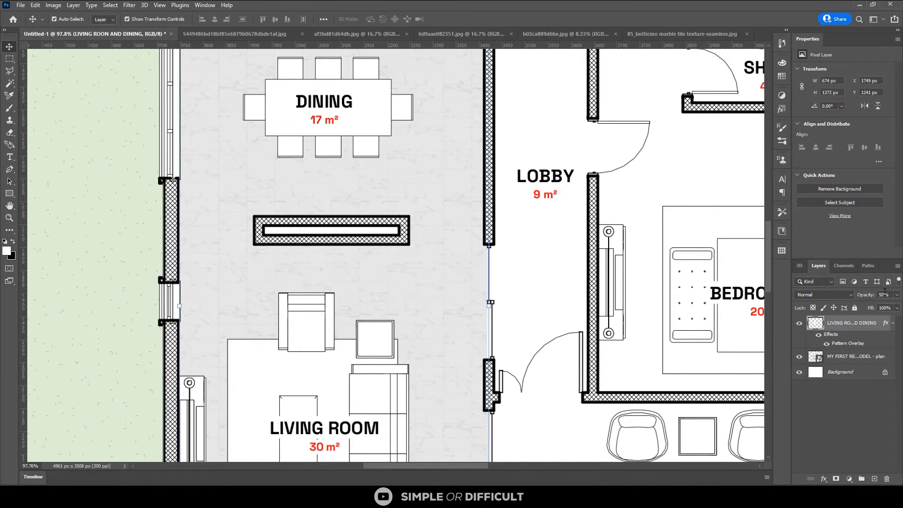
text(75)
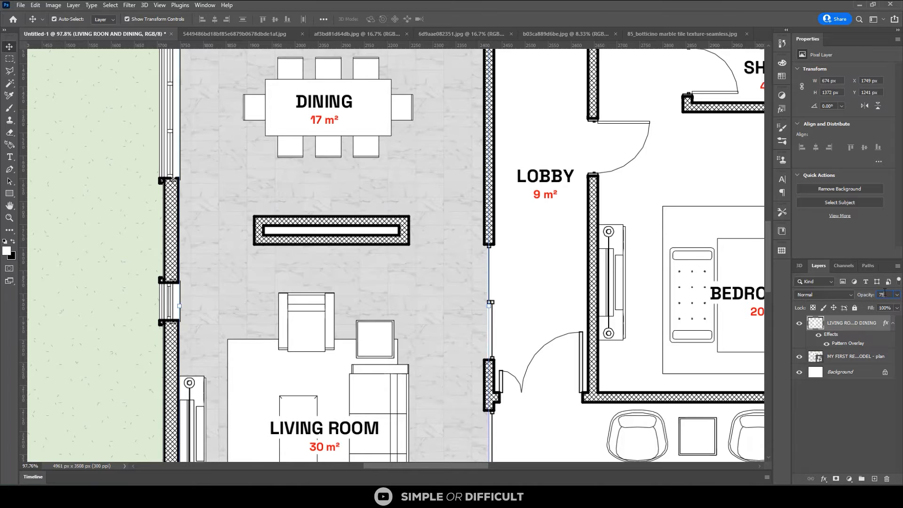
click(632, 290)
Select the lobby floor on the MY FIRST REVIT MODEL - plan layer with the Magic Wand, including the room label area
scroll(480, 249, down, 2)
scroll(480, 253, down, 2)
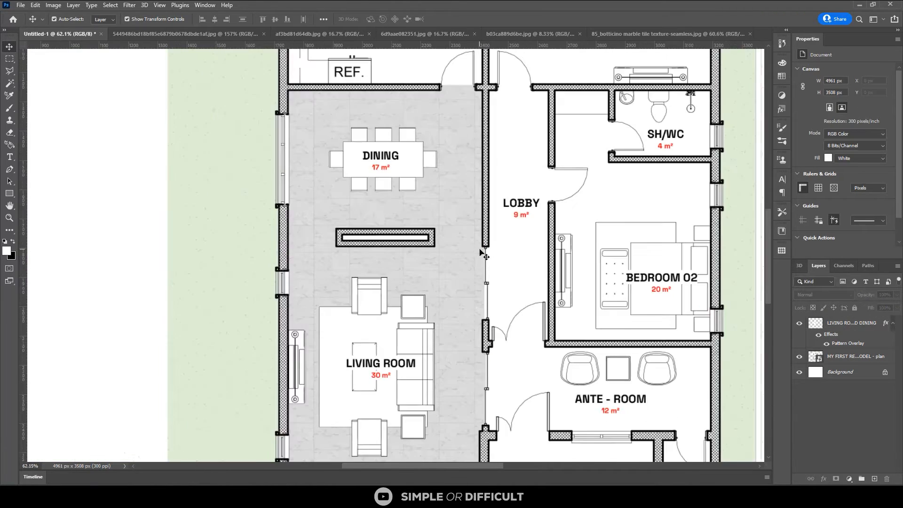
scroll(296, 217, down, 1)
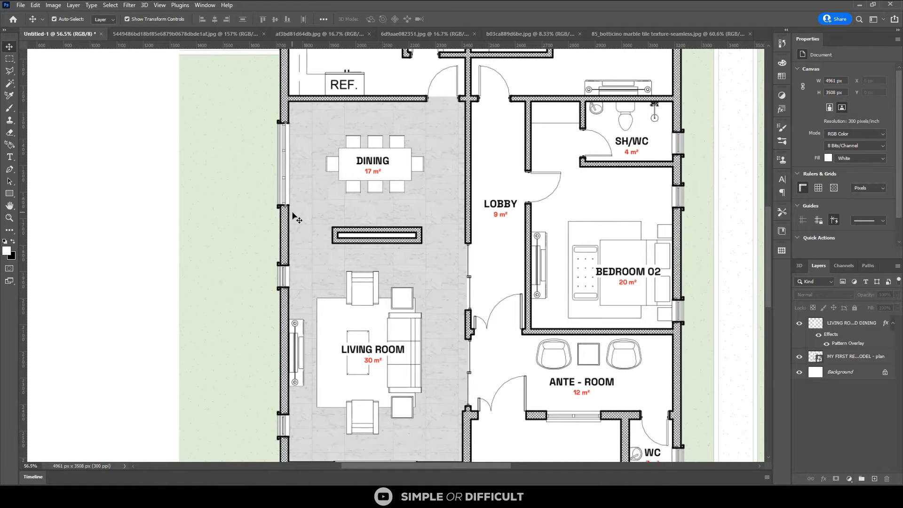
scroll(295, 217, down, 1)
scroll(294, 217, down, 1)
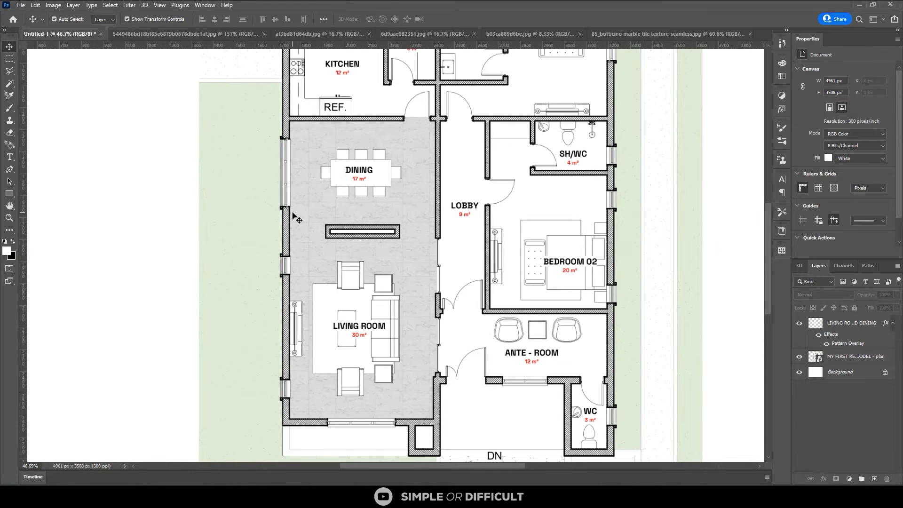
scroll(293, 217, down, 1)
scroll(479, 233, up, 1)
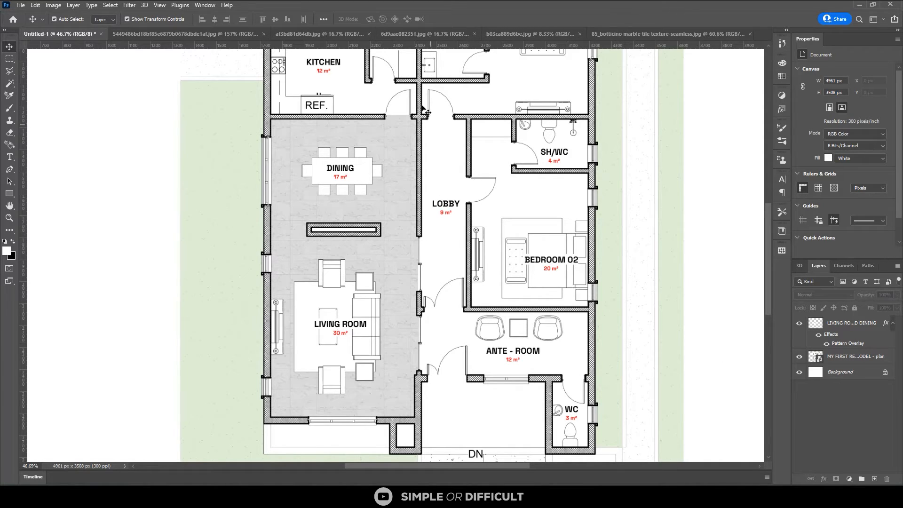
key(m)
scroll(426, 110, up, 3)
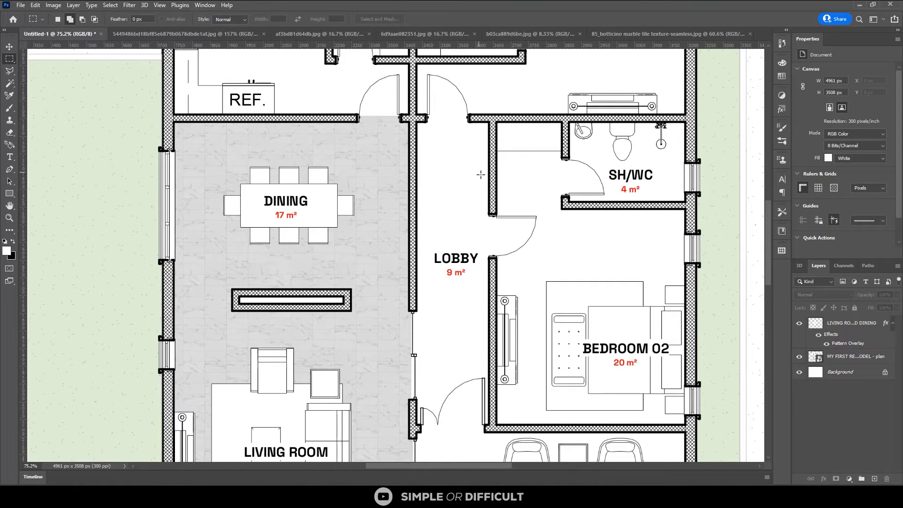
key(w)
click(848, 357)
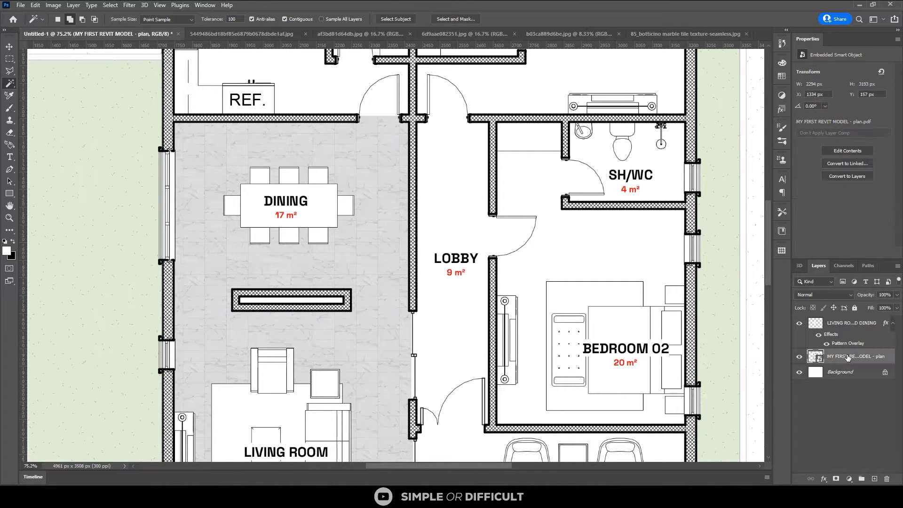
click(459, 212)
key(m)
drag(423, 224, 482, 306)
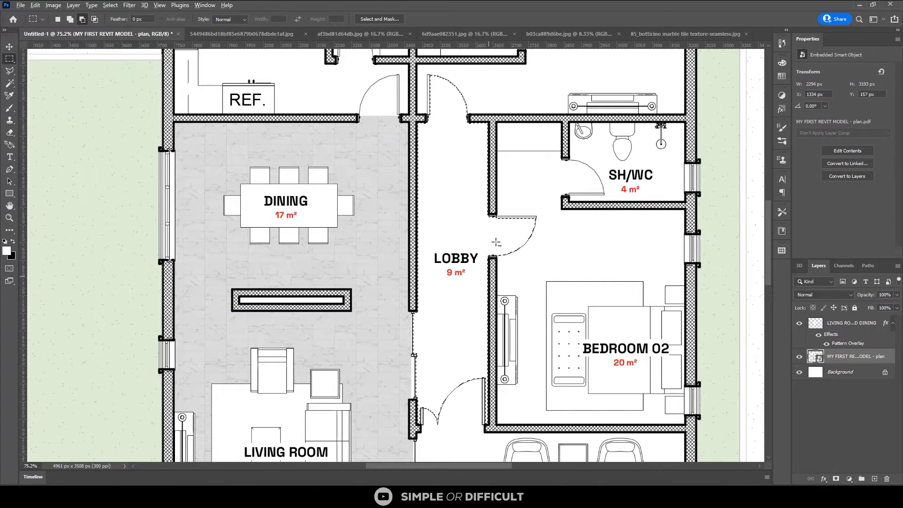
Subtract the Bedroom 02 door swing and the door swing at the lobby's upper end from the selection
drag(525, 193, 553, 248)
drag(416, 59, 489, 123)
scroll(451, 119, up, 3)
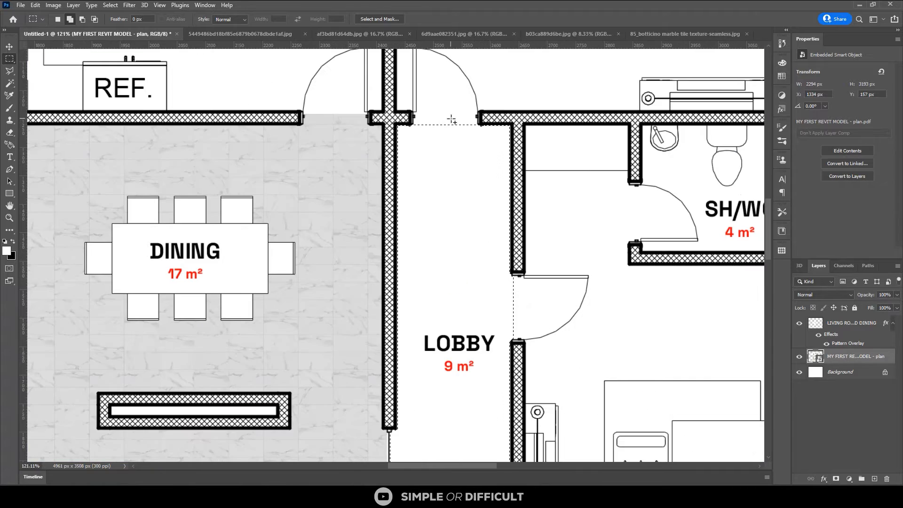
scroll(452, 119, up, 3)
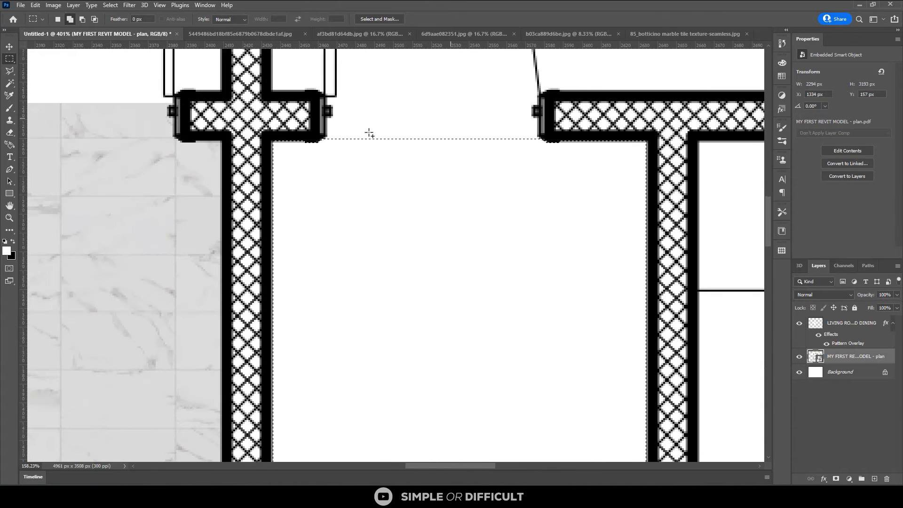
scroll(369, 133, down, 2)
scroll(369, 133, down, 6)
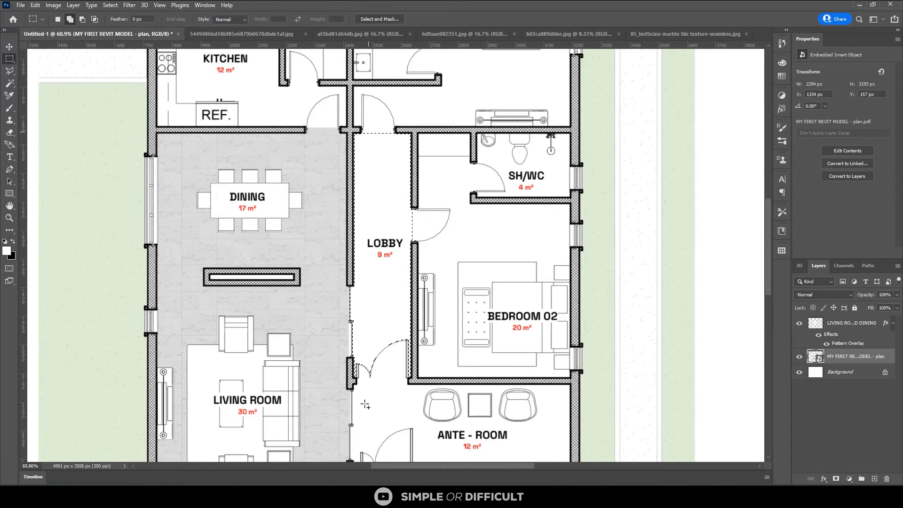
Extend the lobby selection over the sliding opening between the living room and the lobby
scroll(372, 406, down, 3)
scroll(381, 249, up, 2)
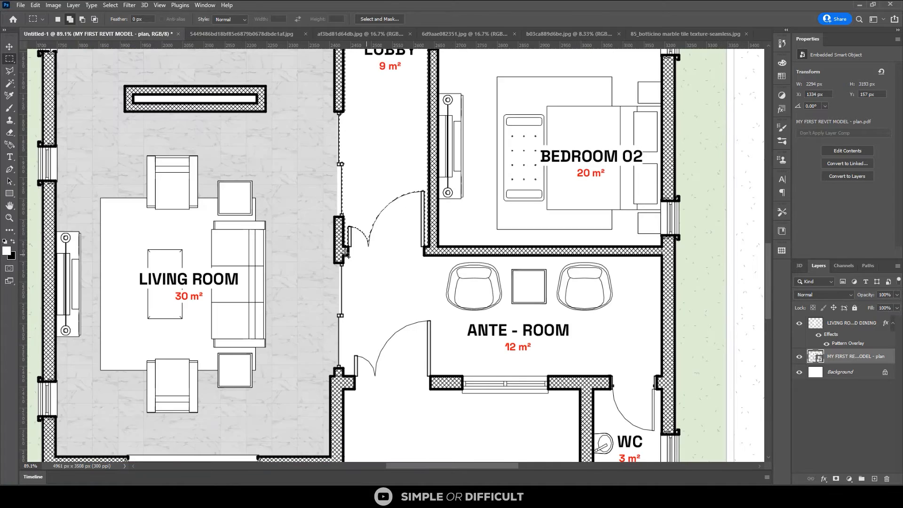
scroll(337, 161, up, 2)
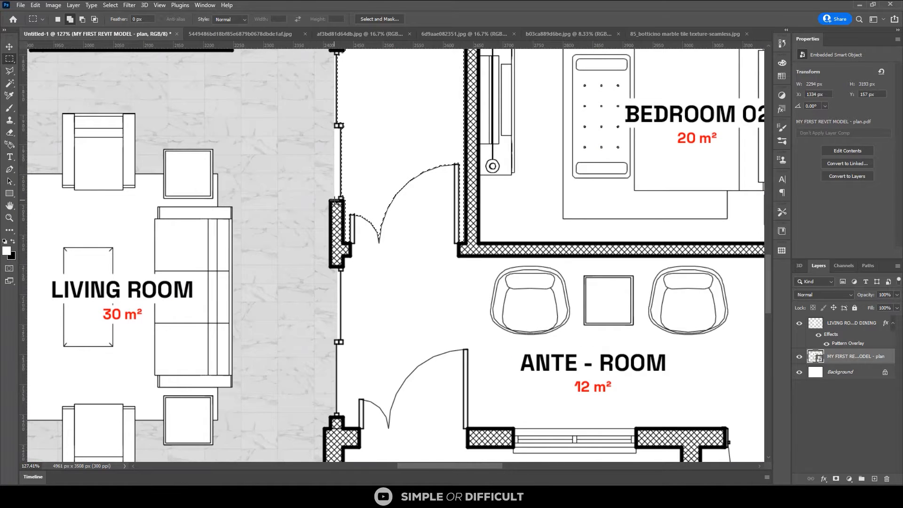
drag(337, 200, 409, 52)
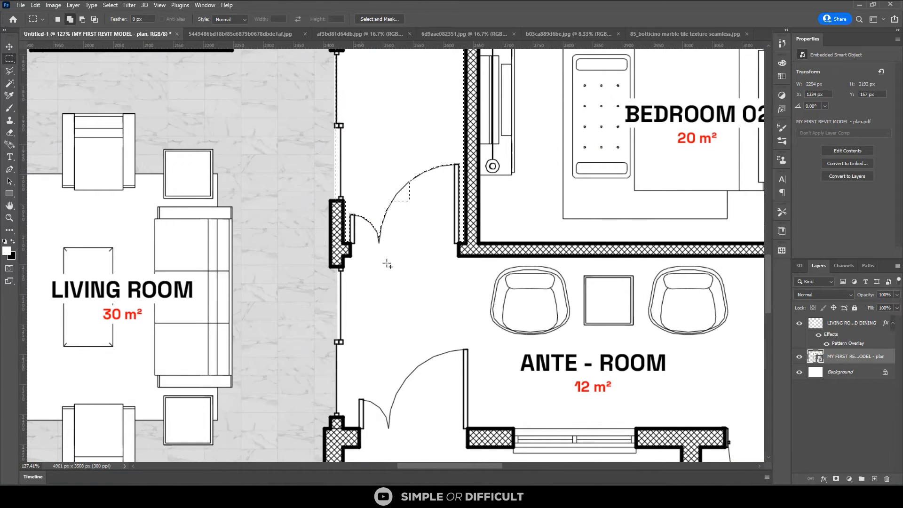
scroll(401, 307, down, 3)
scroll(367, 167, up, 3)
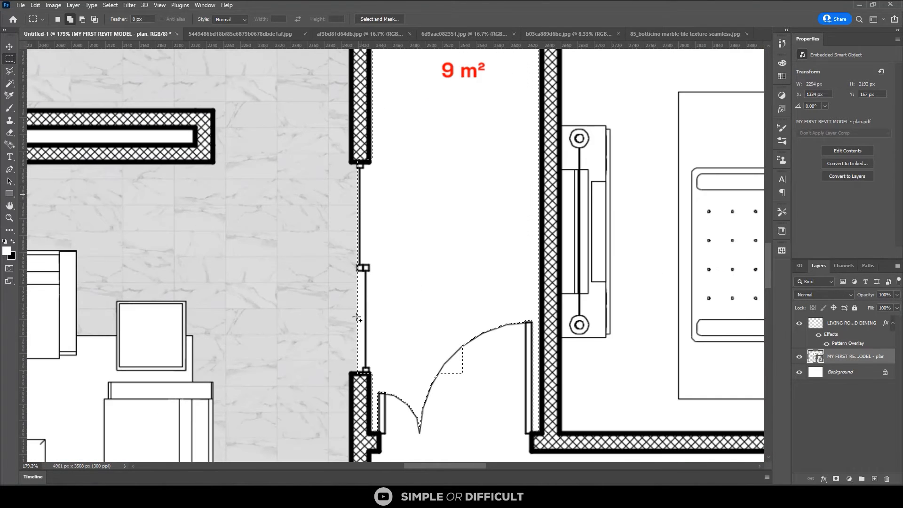
drag(360, 375, 433, 124)
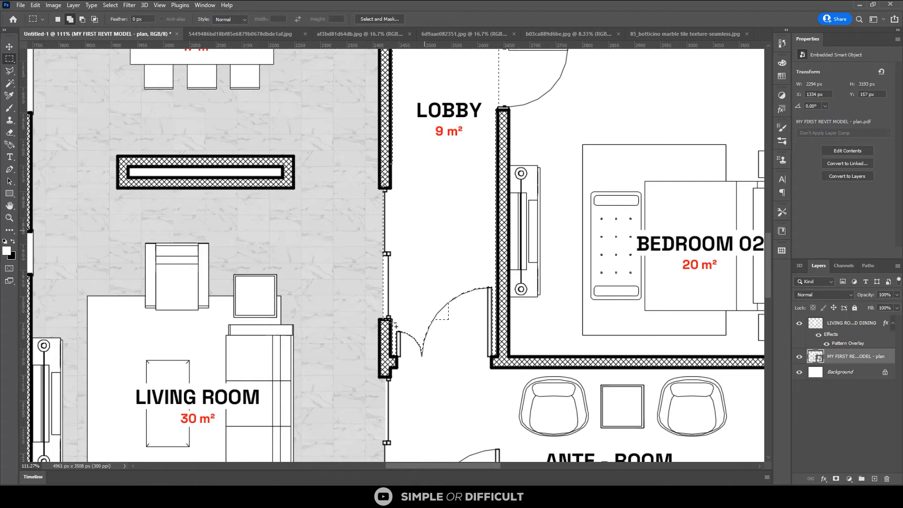
Extend the selection through the double door between lobby and ante-room, adding the door swing and the ante-room floor
drag(396, 328, 491, 349)
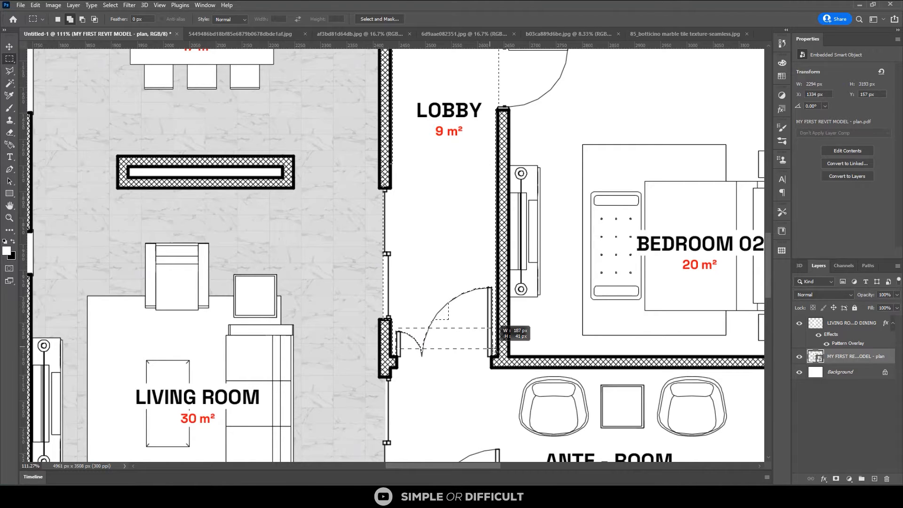
key(w)
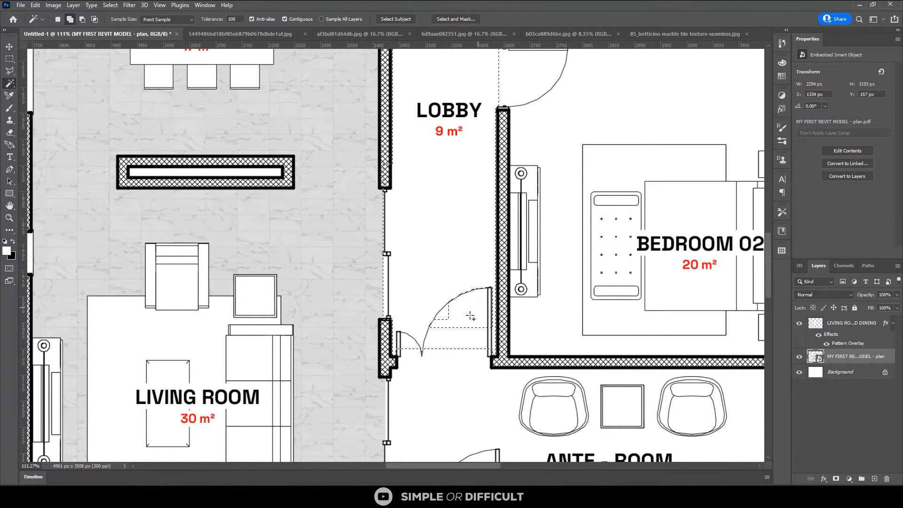
click(470, 315)
click(462, 291)
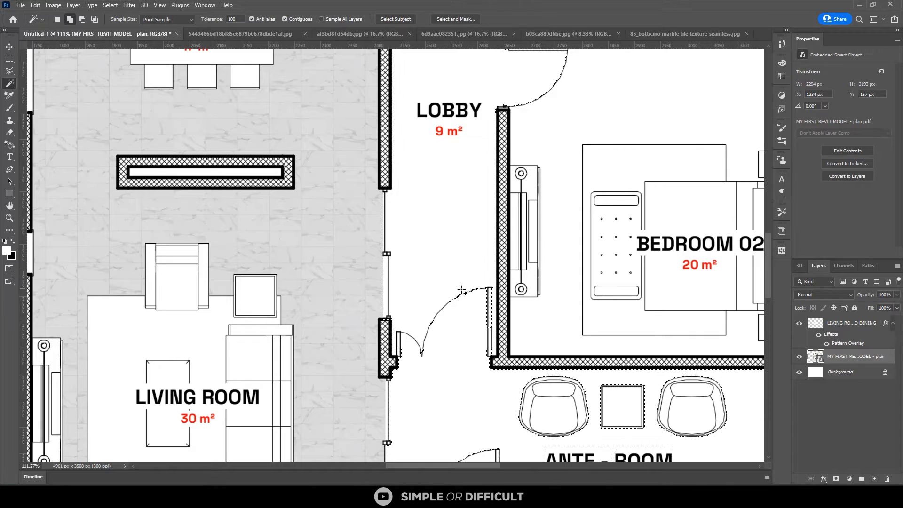
key(m)
drag(424, 272, 483, 356)
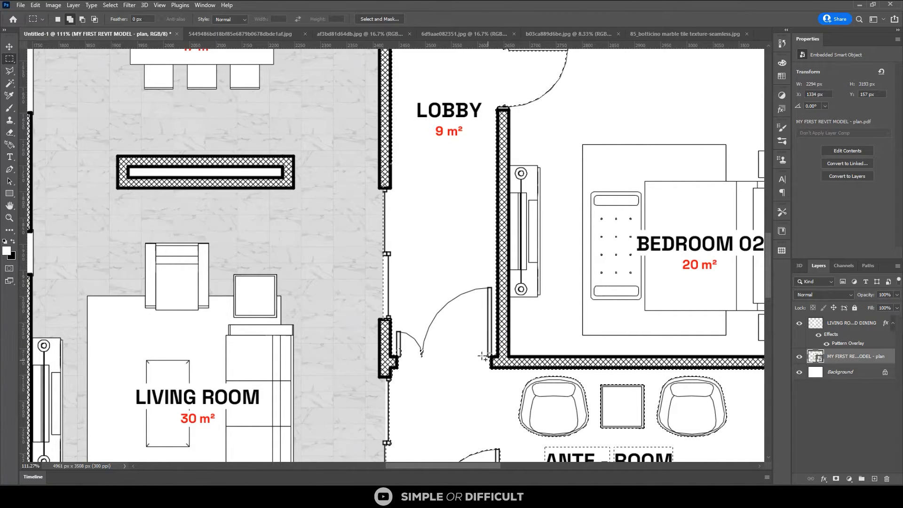
Clean up the selection beside the small leaf of the lobby/ante-room double door, and subtract both door leaves from the selection
scroll(396, 350, up, 2)
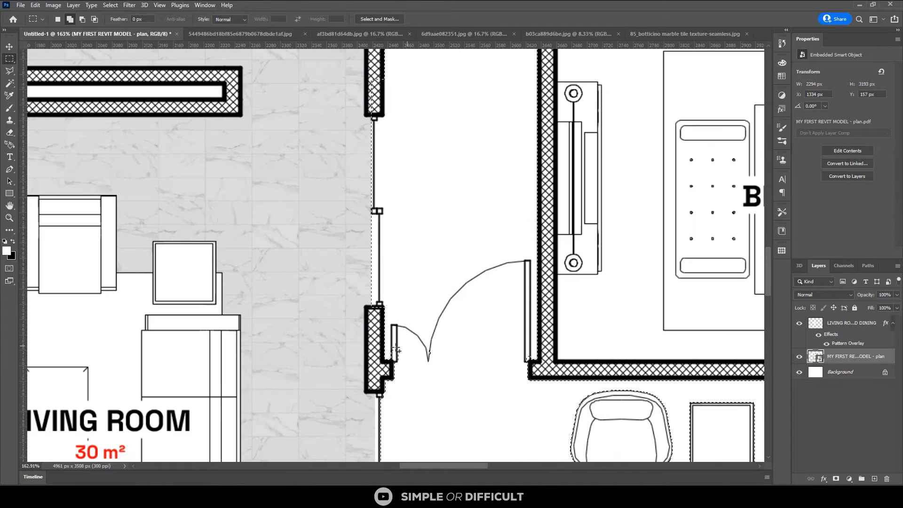
scroll(387, 338, up, 3)
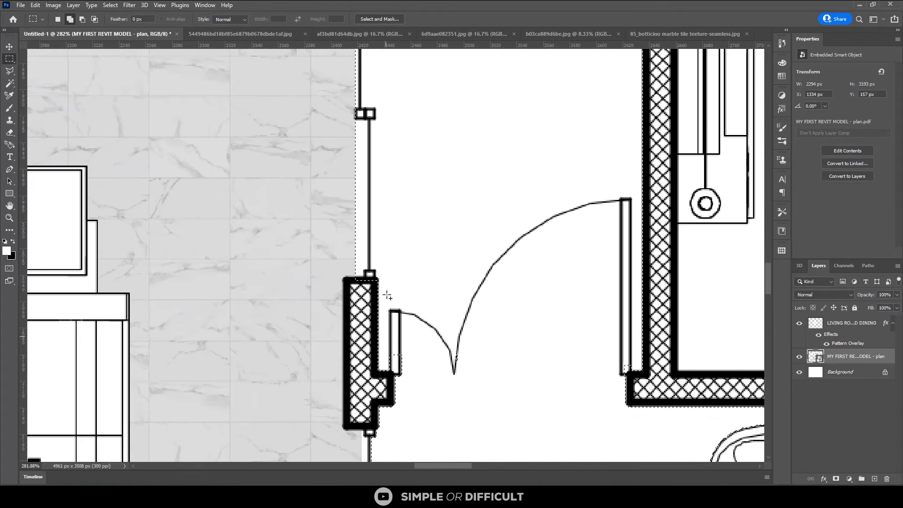
scroll(386, 296, up, 1)
drag(385, 296, 429, 374)
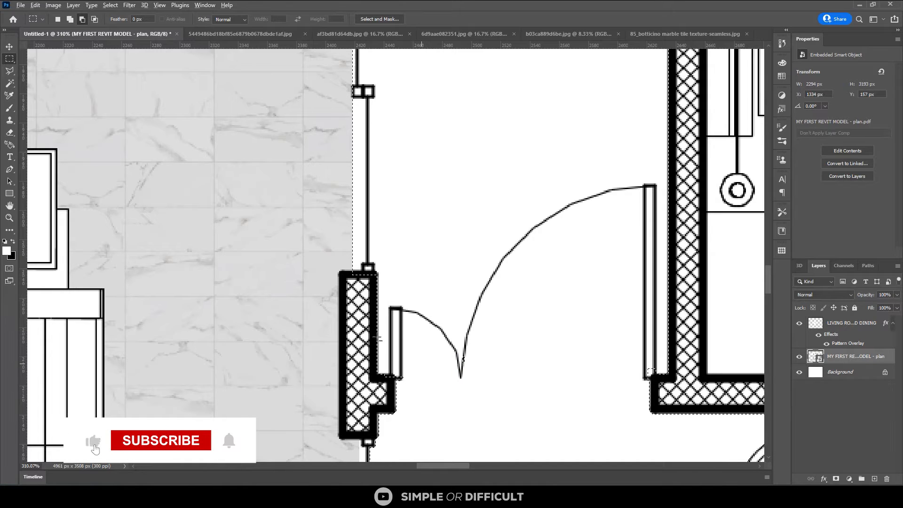
key(w)
key(alt+w)
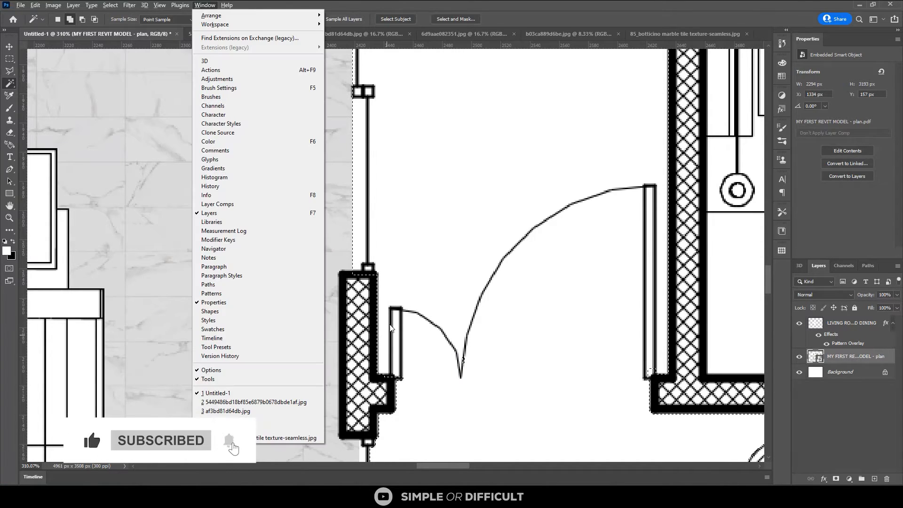
key(Escape)
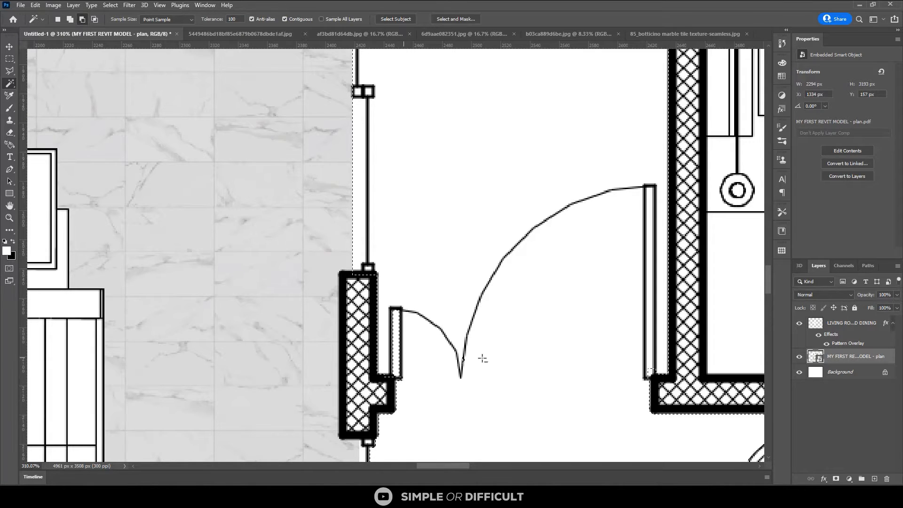
shift+click(649, 300)
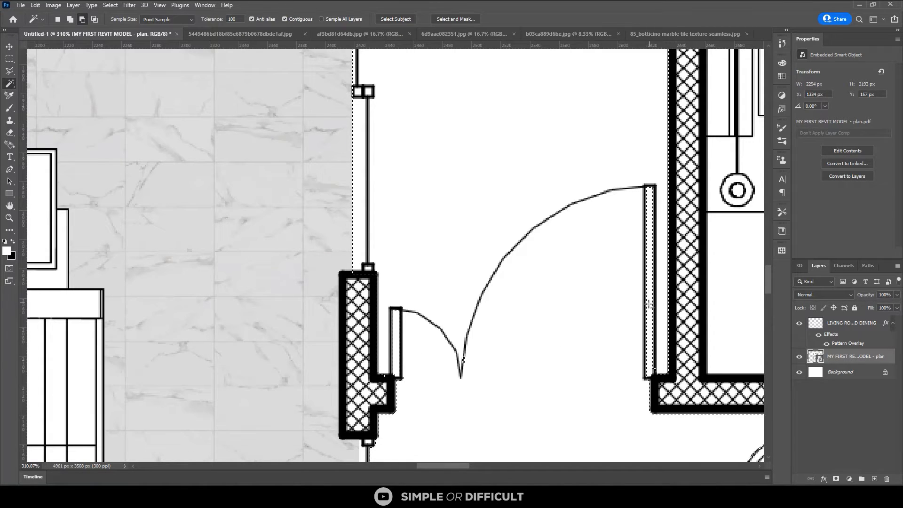
Add the ANTE - ROOM label and its area text to the floor selection
scroll(478, 237, down, 3)
scroll(479, 236, down, 3)
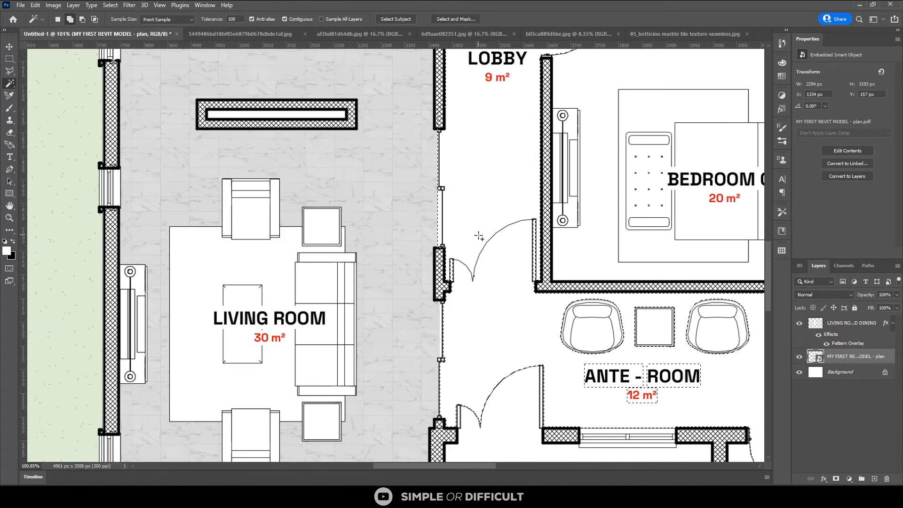
scroll(531, 322, up, 2)
key(m)
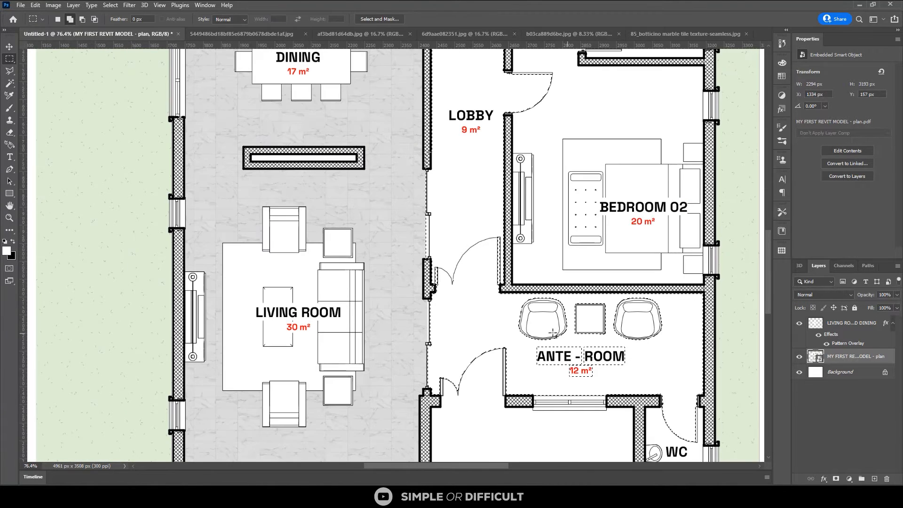
drag(530, 347, 655, 384)
Add the swing area of the entrance double door in the ante-room to the floor selection
scroll(530, 387, up, 2)
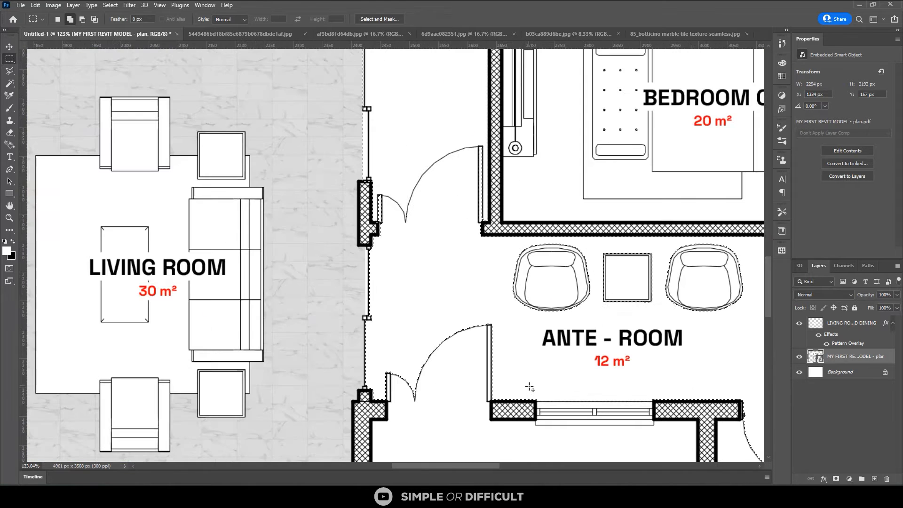
scroll(383, 332, up, 2)
drag(377, 329, 522, 379)
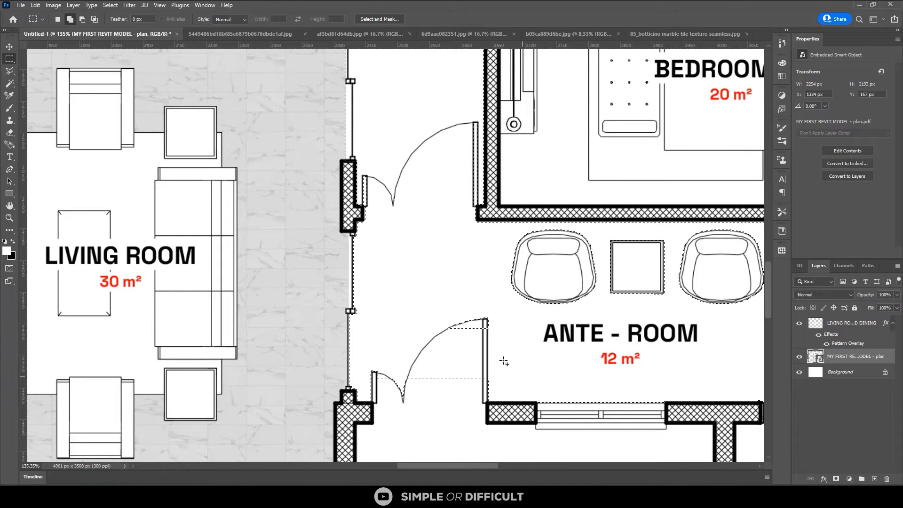
drag(493, 296, 438, 361)
drag(510, 370, 366, 402)
Extend the selection over the sliding opening between the living room and the ante-room
scroll(398, 250, down, 2)
scroll(397, 182, down, 2)
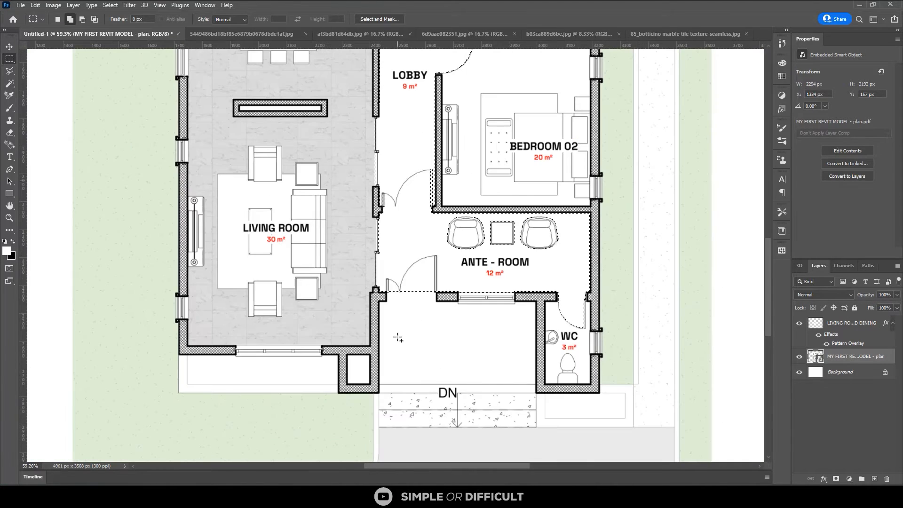
scroll(397, 338, up, 1)
scroll(375, 257, up, 4)
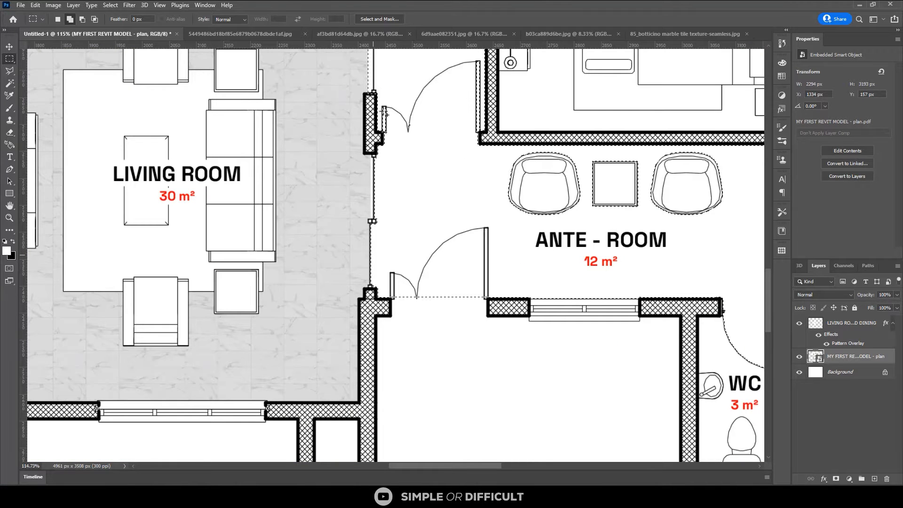
scroll(376, 123, up, 1)
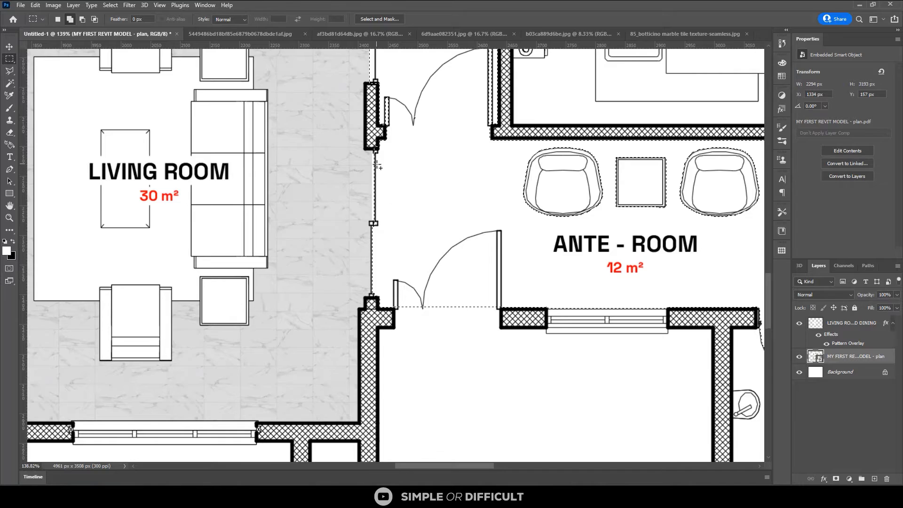
scroll(376, 150, up, 1)
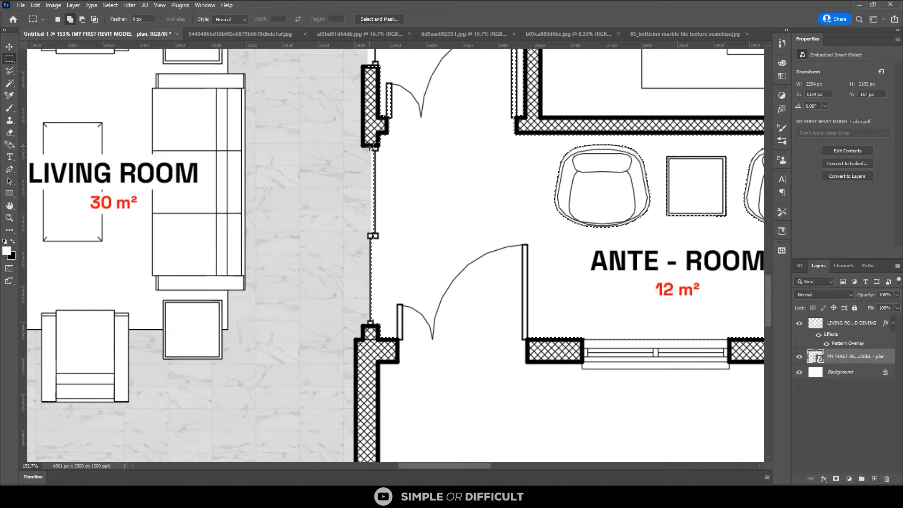
drag(371, 150, 423, 288)
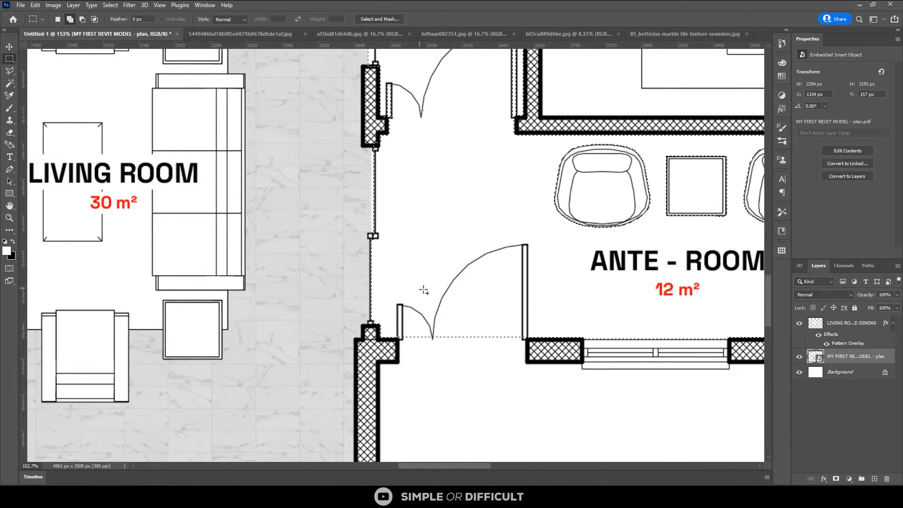
Extend the selection through the ante-room's entrance doorway to the outer face of the wall
scroll(441, 212, down, 2)
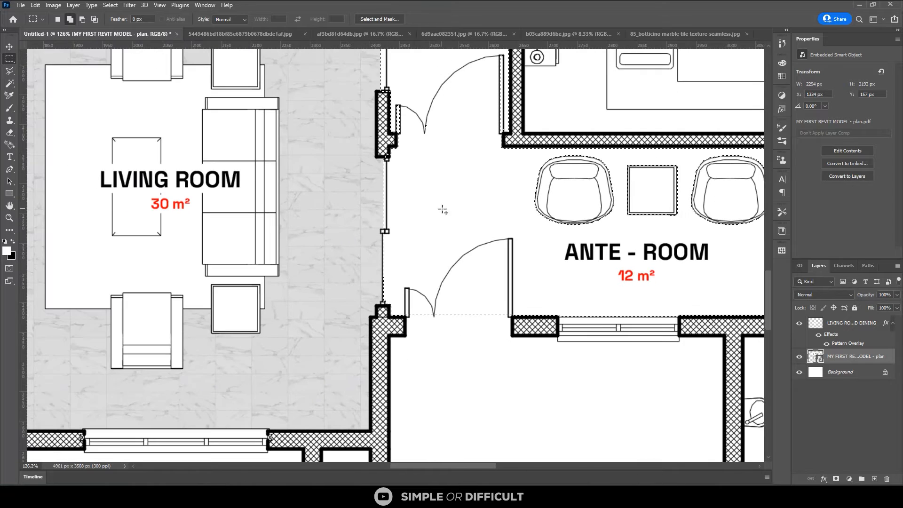
scroll(394, 276, down, 1)
scroll(422, 308, up, 2)
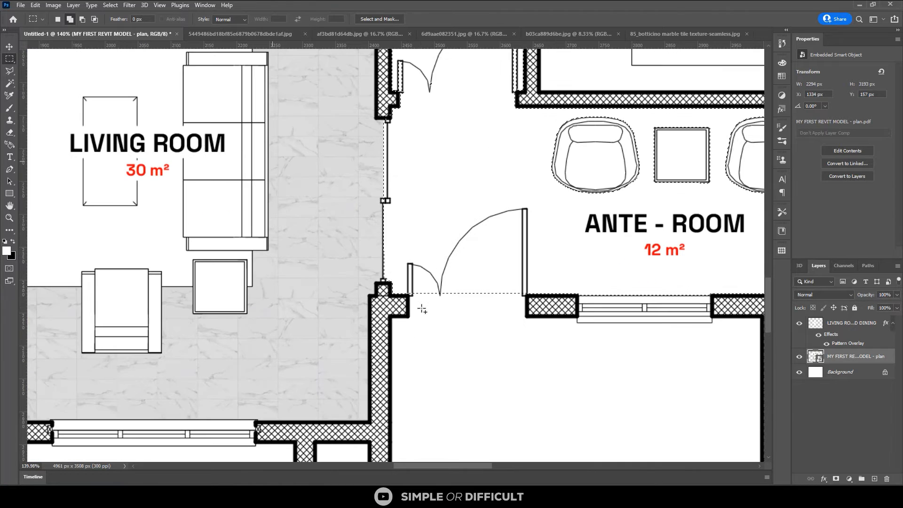
scroll(411, 318, up, 1)
drag(409, 315, 535, 230)
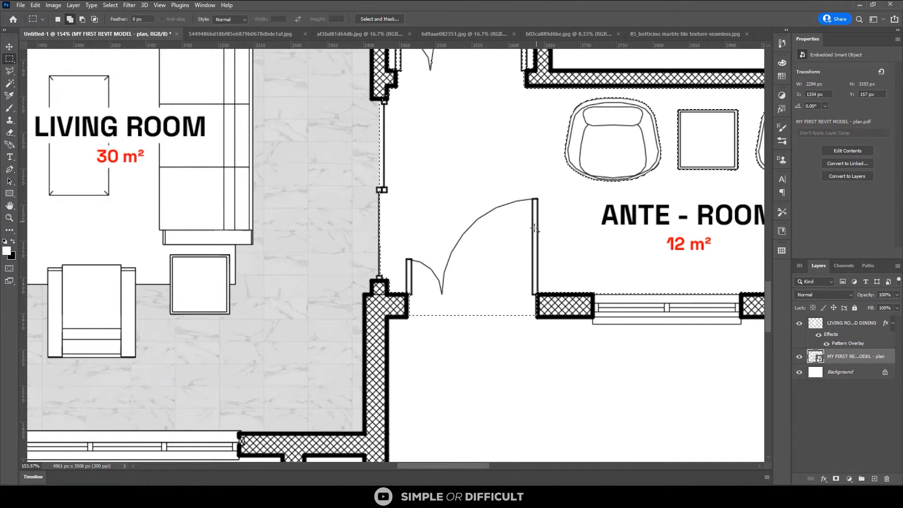
scroll(414, 320, up, 2)
scroll(410, 318, up, 2)
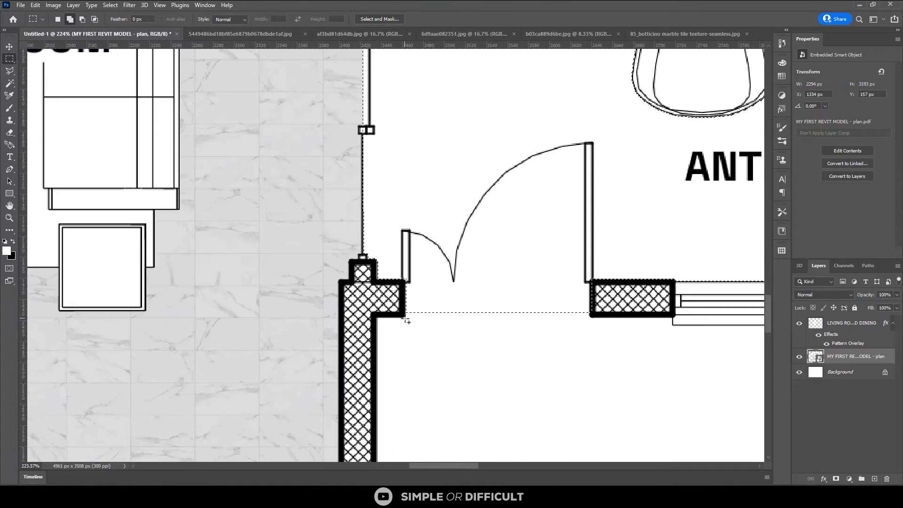
drag(406, 316, 591, 162)
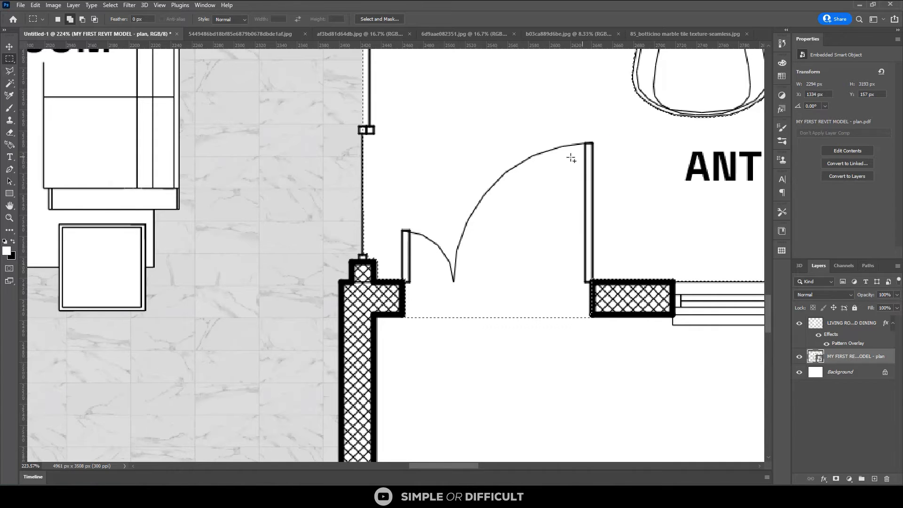
Subtract both leaves of the entrance double door from the selection with the Magic Wand
key(w)
key(alt)
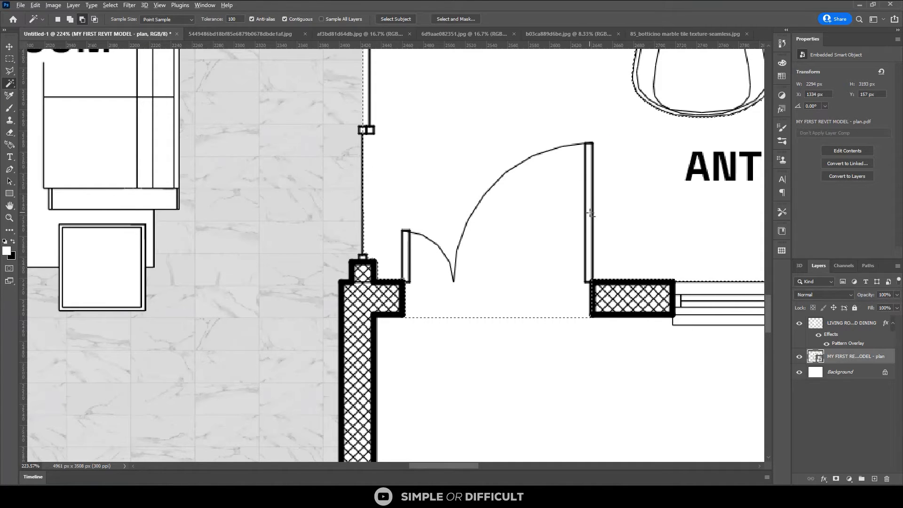
alt+click(590, 214)
alt+click(405, 244)
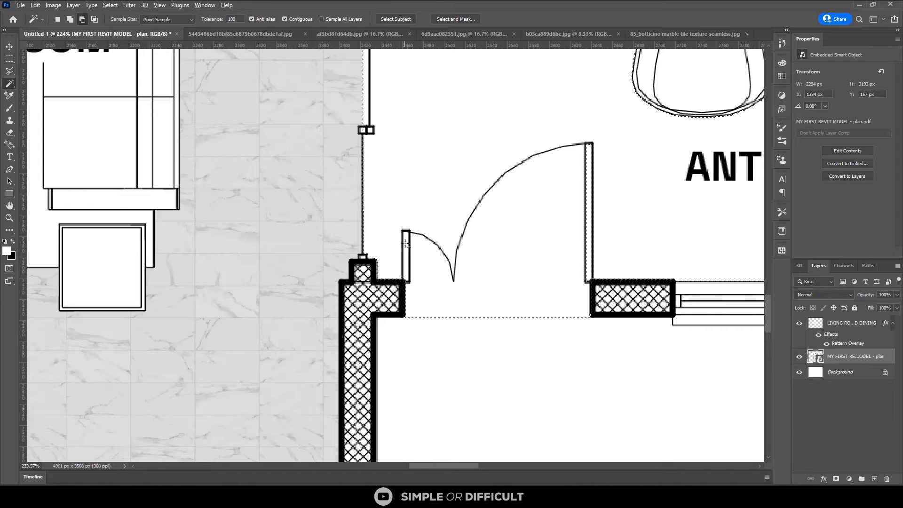
Subtract the WC door swing and doorway from the selection, up to the ante-room's wall face
scroll(425, 273, down, 2)
scroll(425, 273, down, 4)
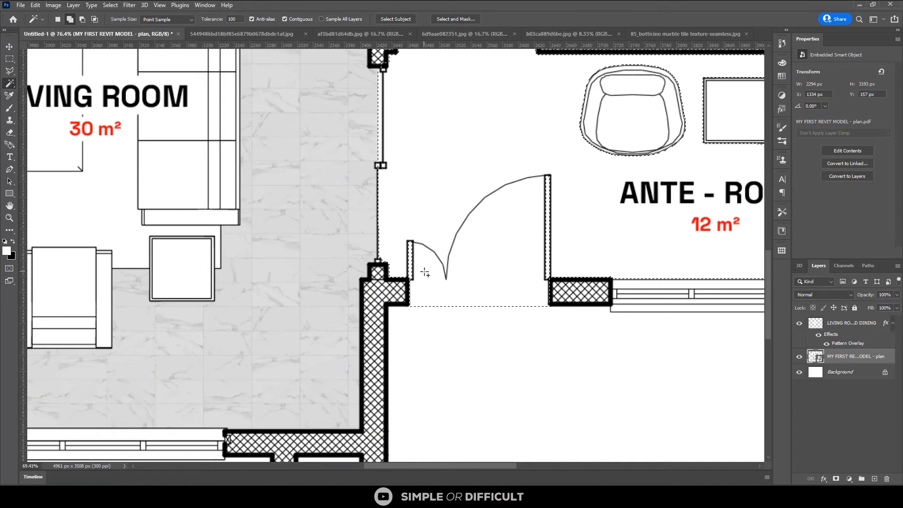
scroll(627, 280, up, 2)
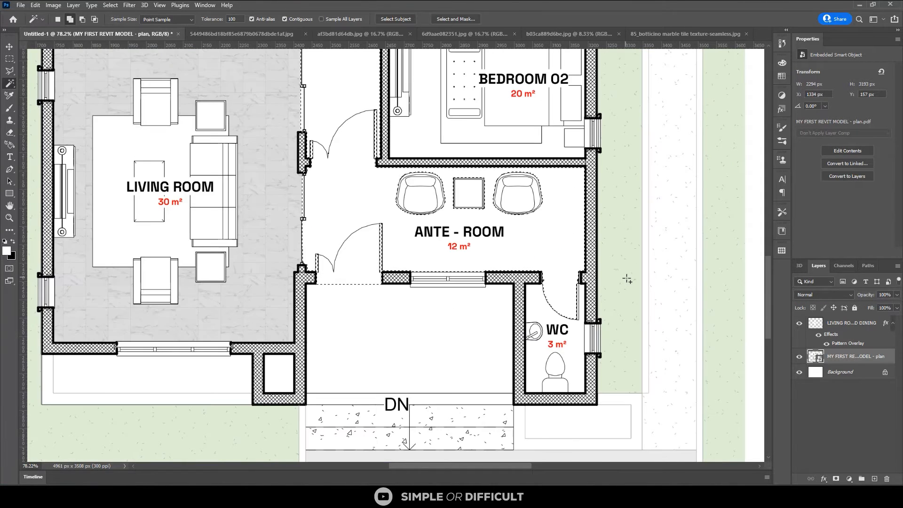
scroll(627, 280, up, 2)
key(m)
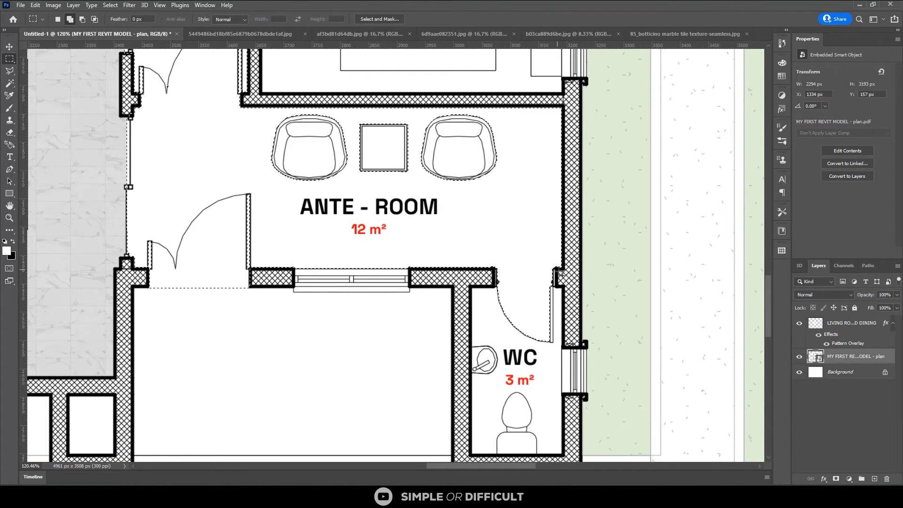
alt+drag(562, 270, 482, 386)
scroll(544, 278, up, 1)
scroll(544, 281, up, 1)
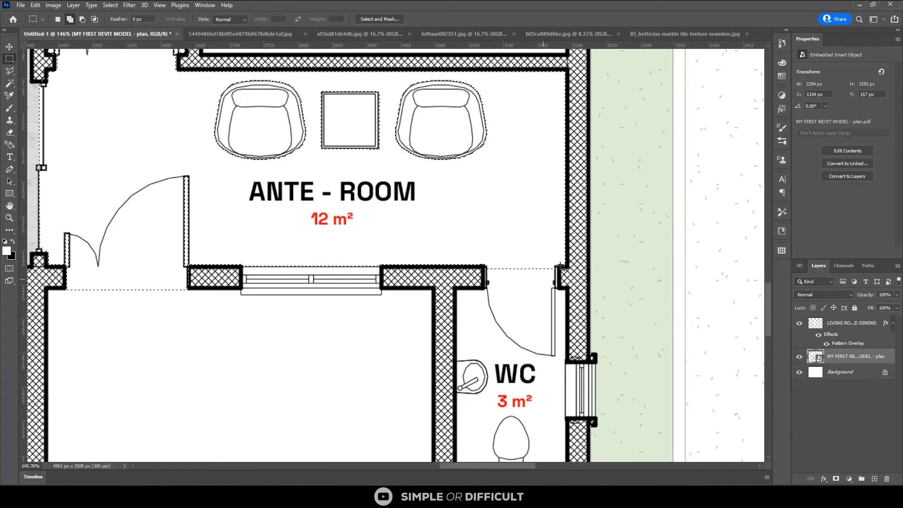
scroll(562, 267, up, 1)
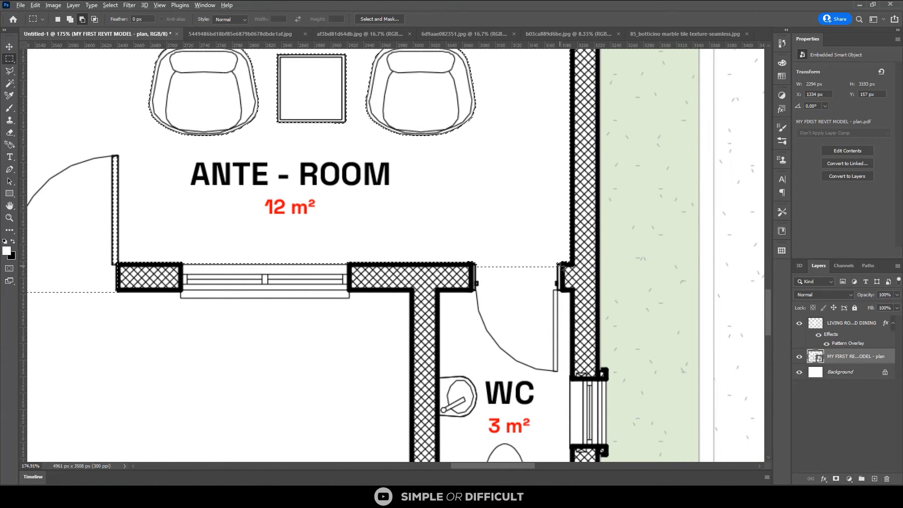
alt+drag(555, 272, 428, 312)
Subtract the Bedroom 02 door swing and doorway from the selection, up to the lobby's wall face
scroll(548, 324, down, 3)
scroll(548, 325, down, 2)
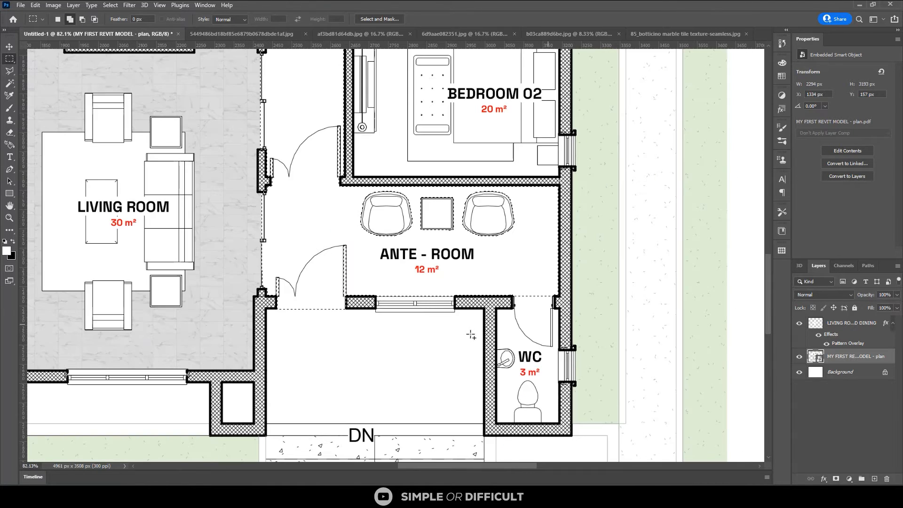
scroll(471, 335, down, 2)
scroll(470, 334, down, 2)
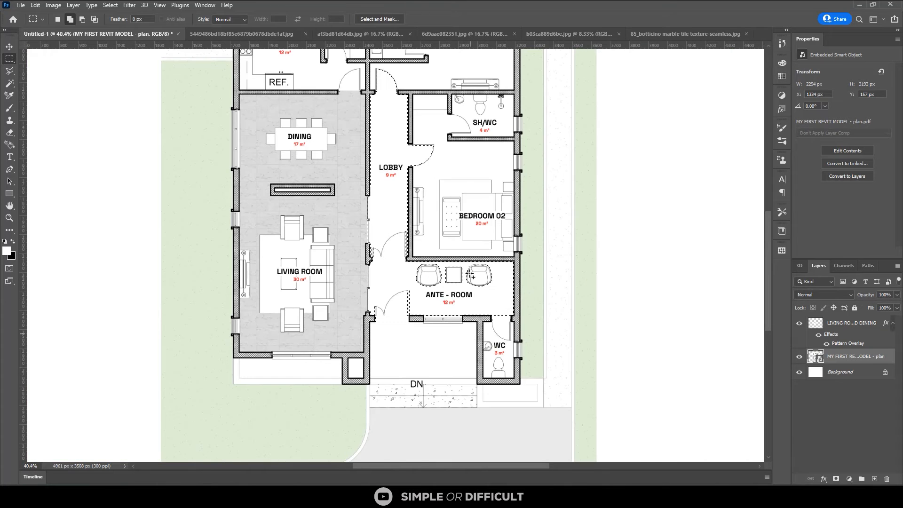
scroll(444, 127, up, 2)
scroll(424, 160, up, 2)
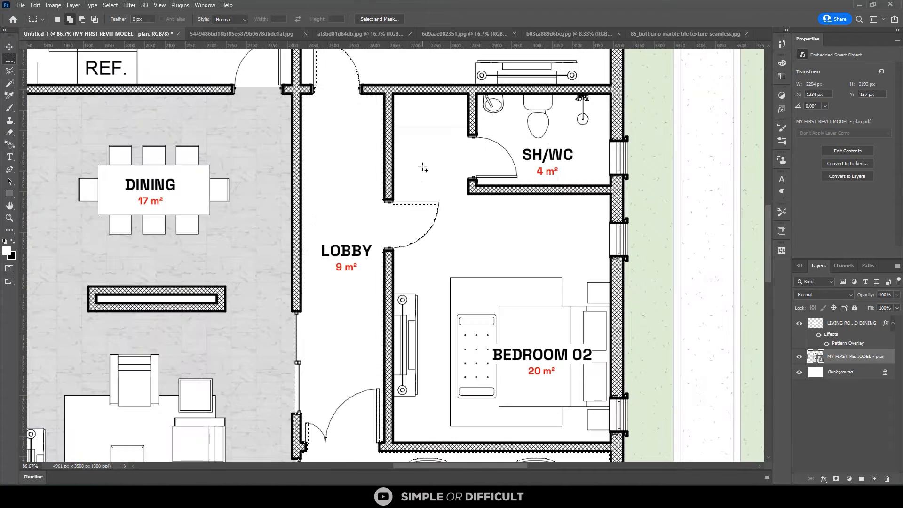
key(alt)
drag(489, 147, 384, 340)
Subtract the master bedroom door swing and doorway at the lobby's upper end from the selection
scroll(386, 348, down, 1)
scroll(355, 180, up, 3)
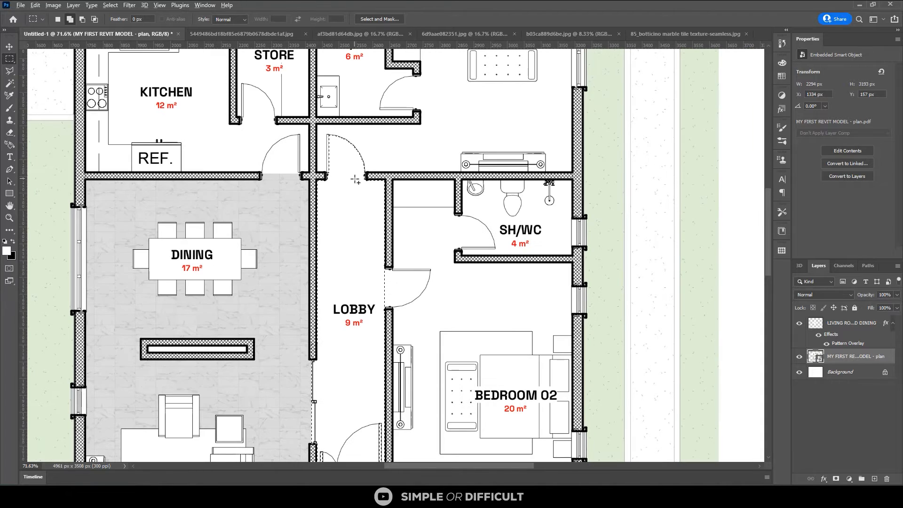
key(alt)
scroll(336, 151, up, 3)
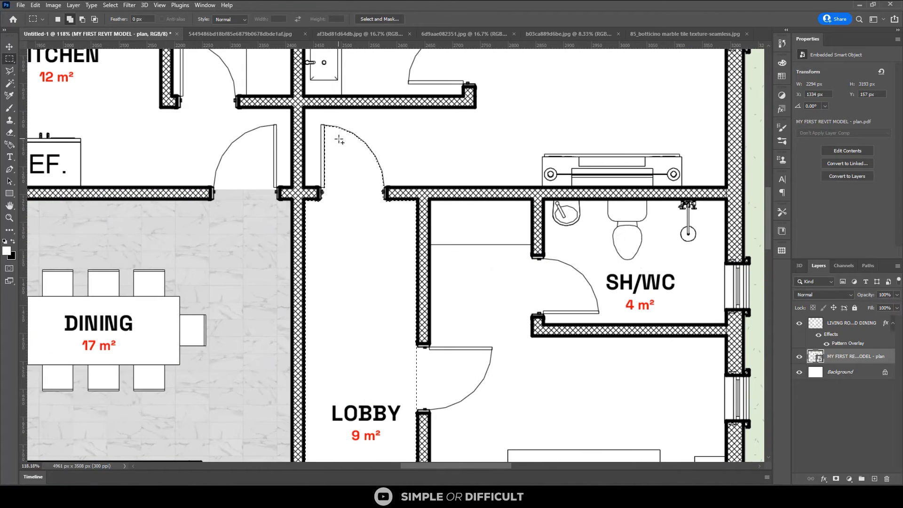
scroll(339, 139, up, 2)
drag(464, 92, 275, 225)
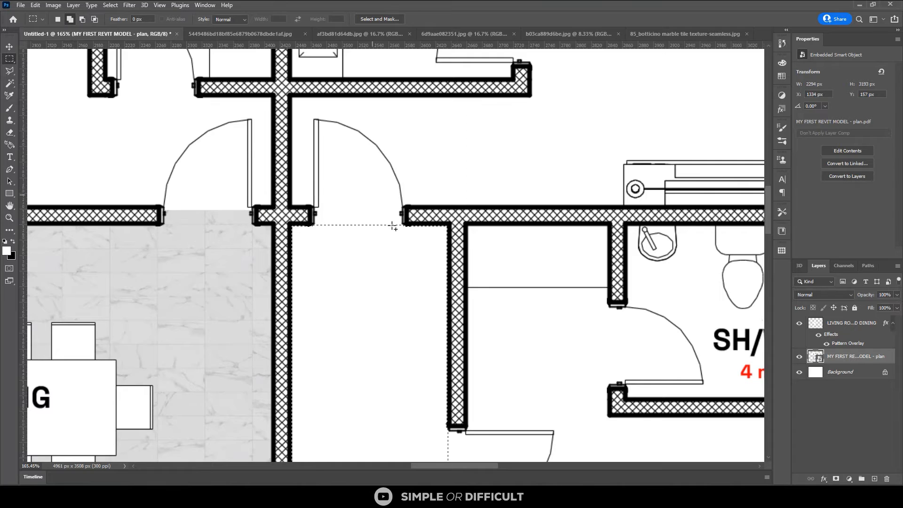
Create a new layer directly above the plan layer and enable a Pattern Overlay effect on it
scroll(393, 225, down, 4)
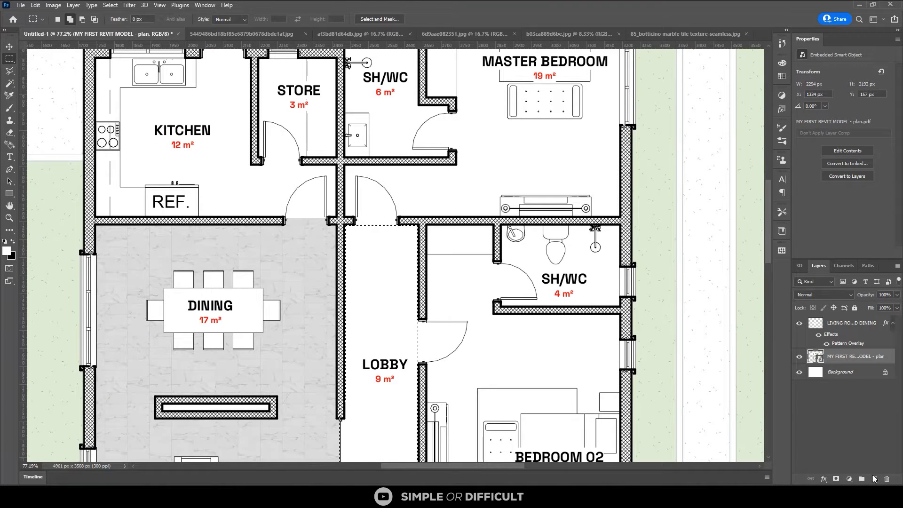
click(874, 478)
right_click(817, 357)
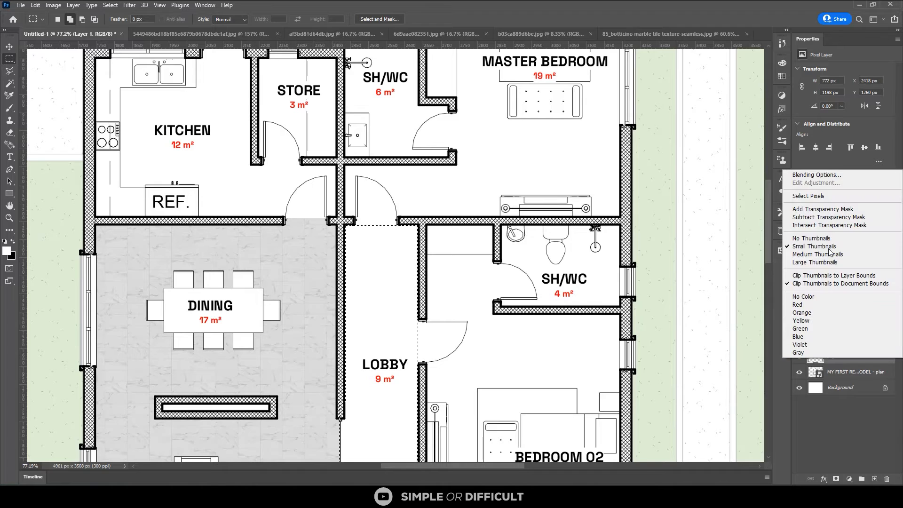
click(816, 174)
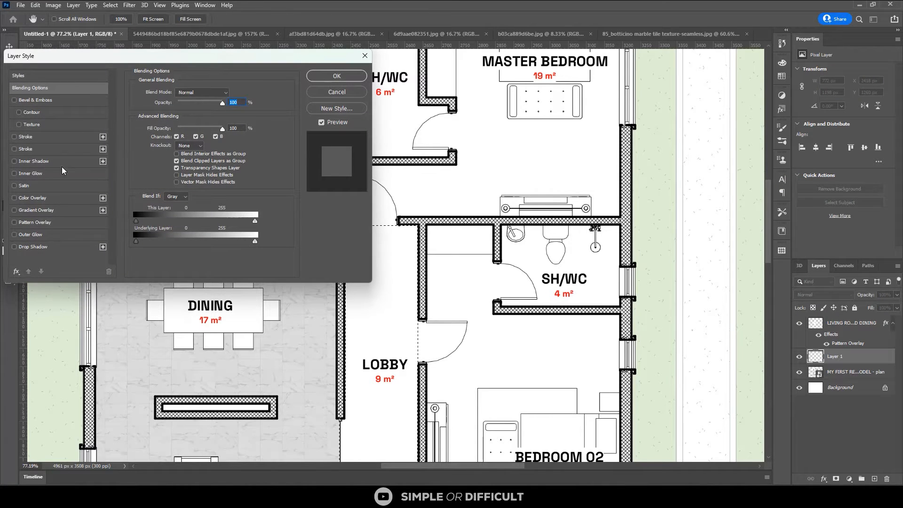
click(37, 223)
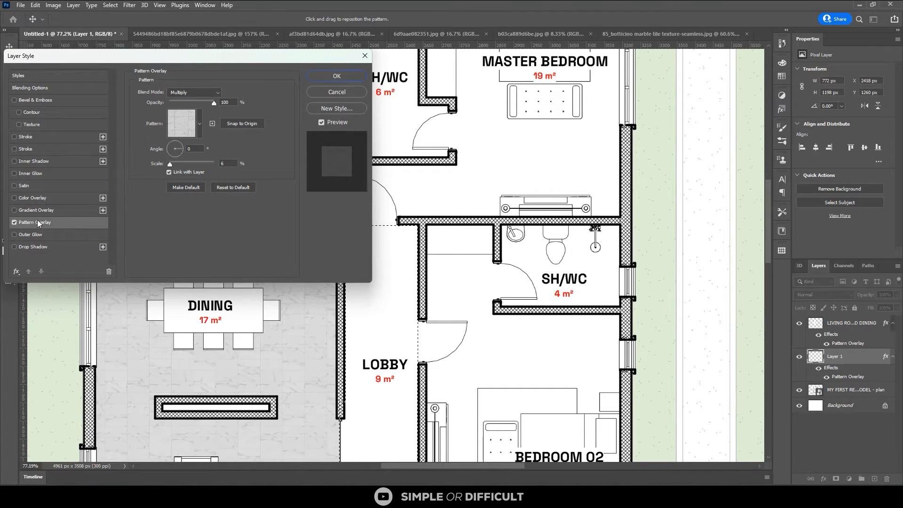
Compare the saved seamless textures in the new layer's Pattern Overlay and apply the light brown wood plank pattern
click(198, 125)
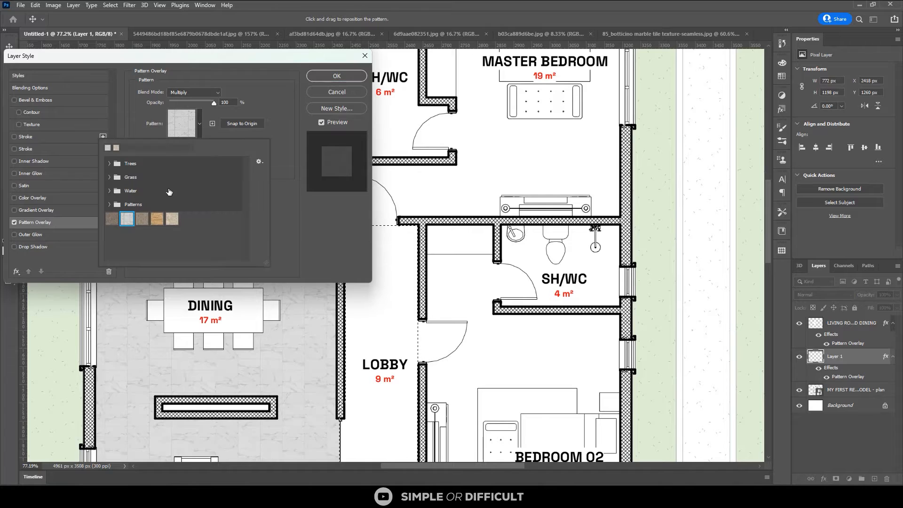
click(142, 219)
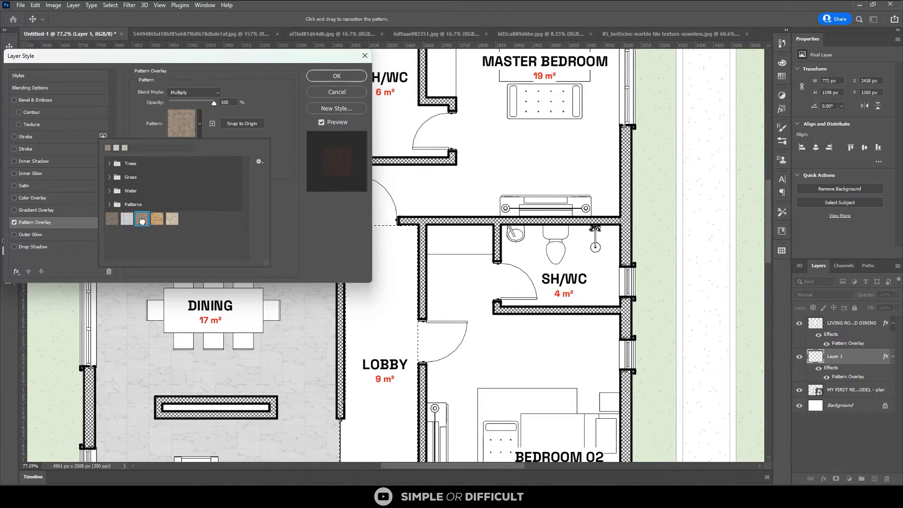
click(112, 219)
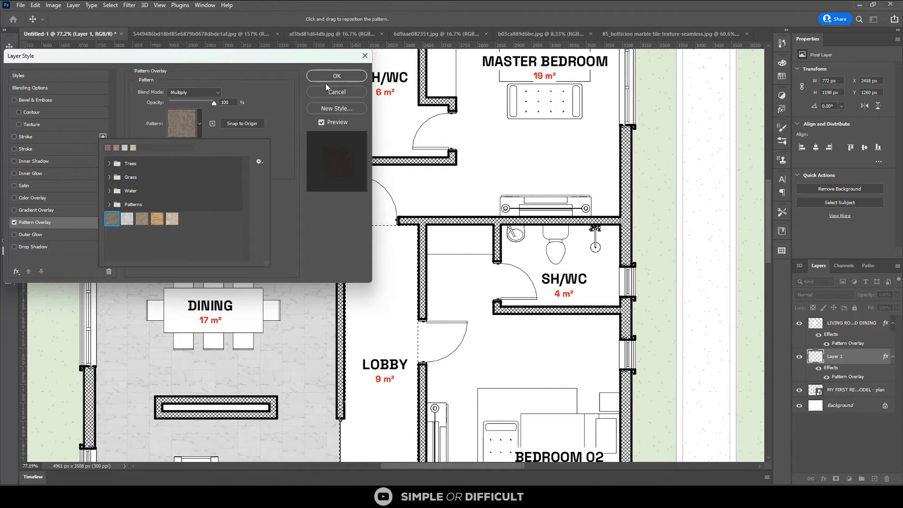
click(157, 219)
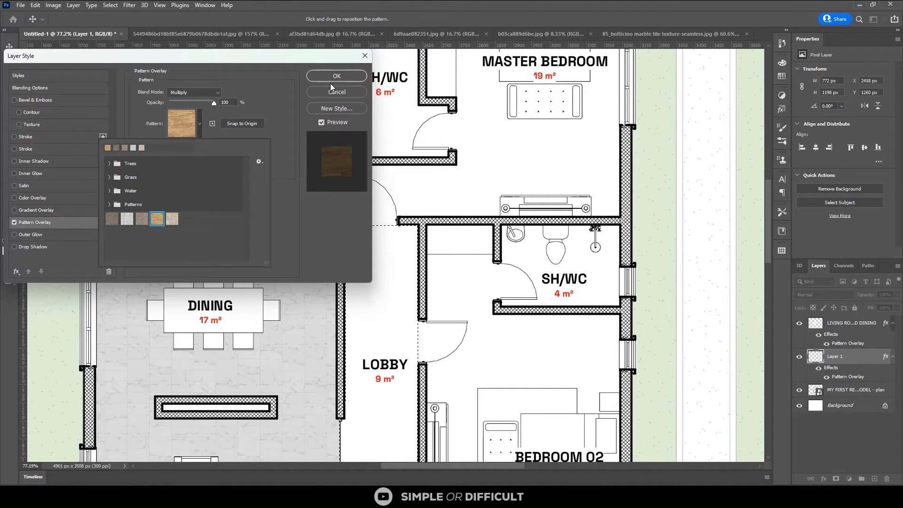
click(177, 218)
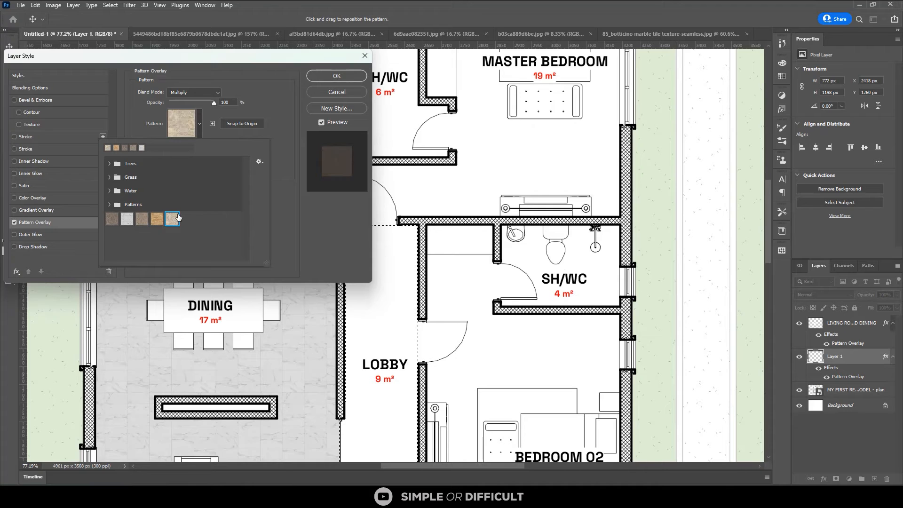
click(156, 219)
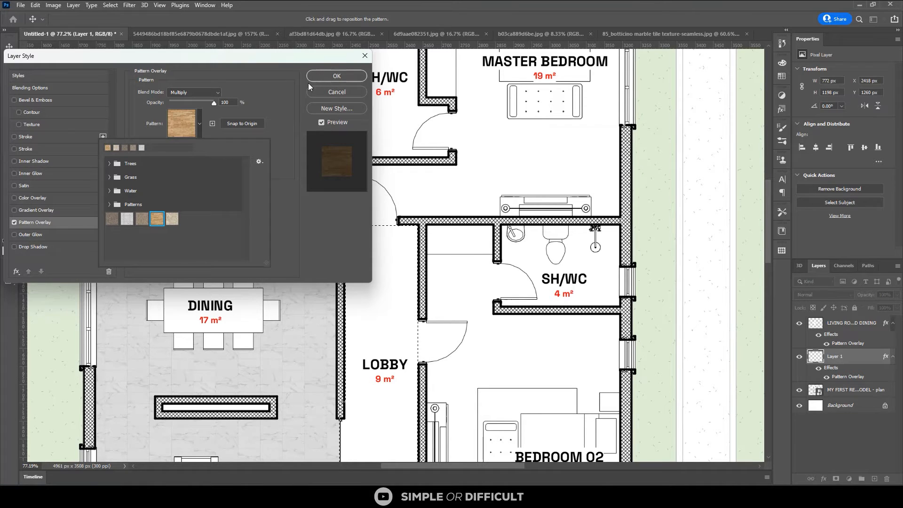
click(335, 76)
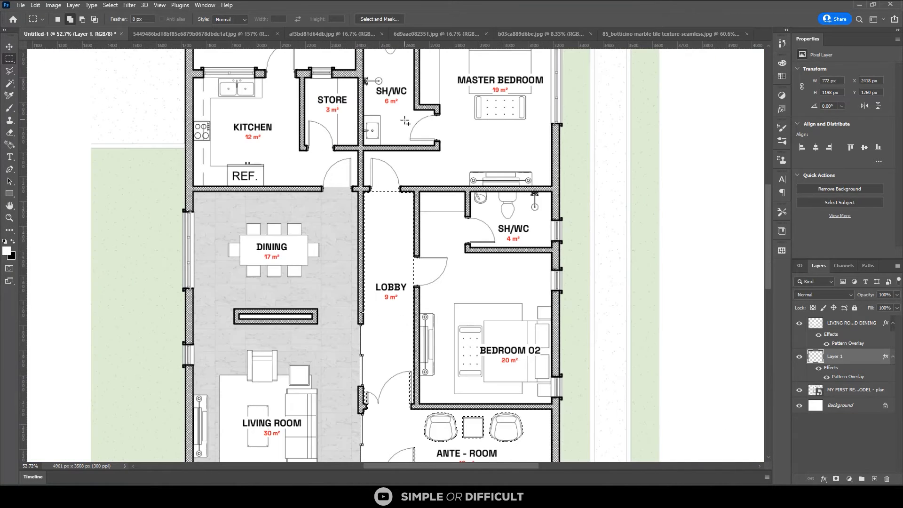
Fill the lobby and ante-room selection on the new layer using the Paint Bucket, and set the layer's blend mode to Multiply
scroll(404, 122, down, 2)
key(g)
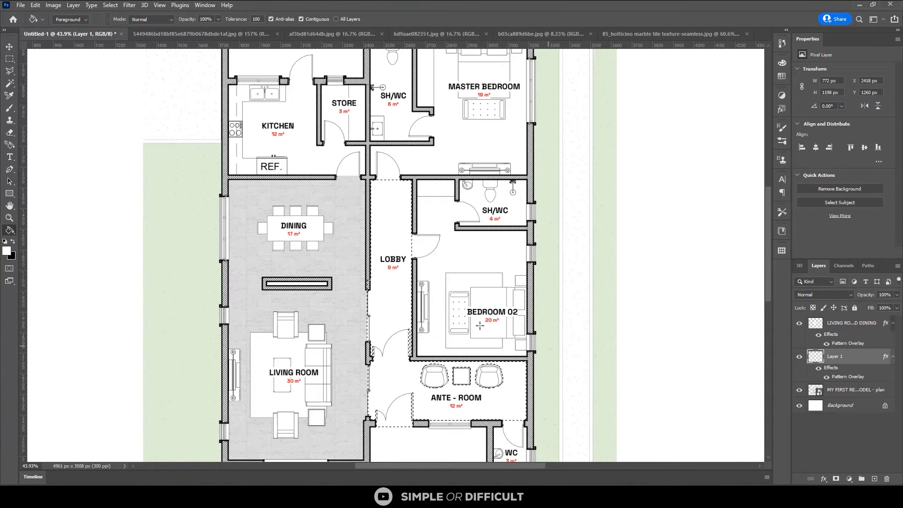
click(403, 285)
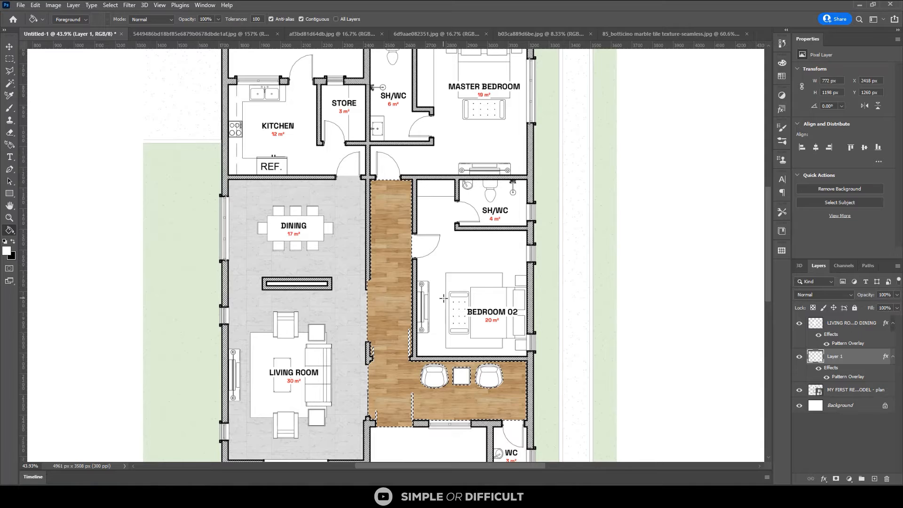
click(826, 295)
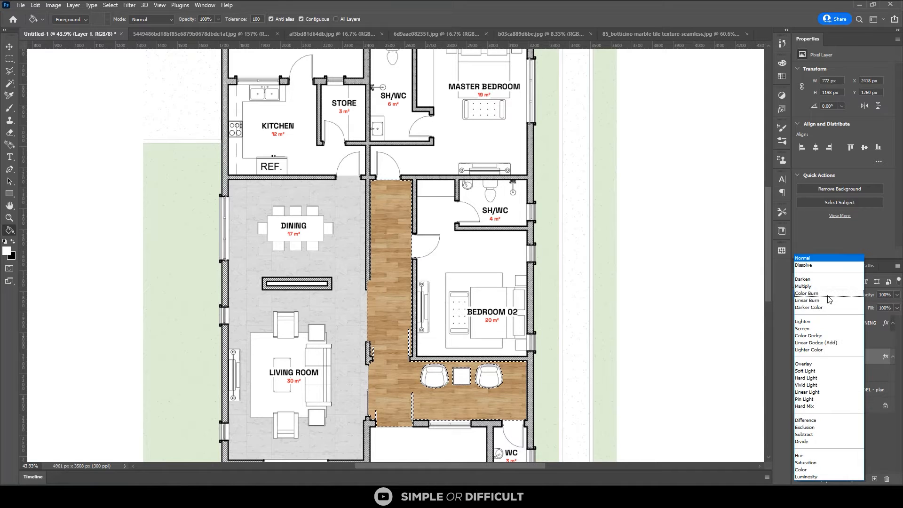
click(808, 284)
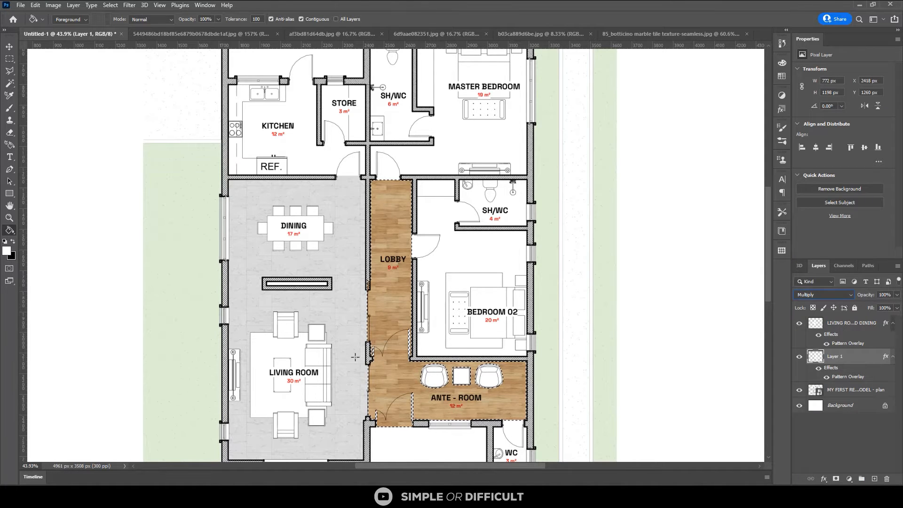
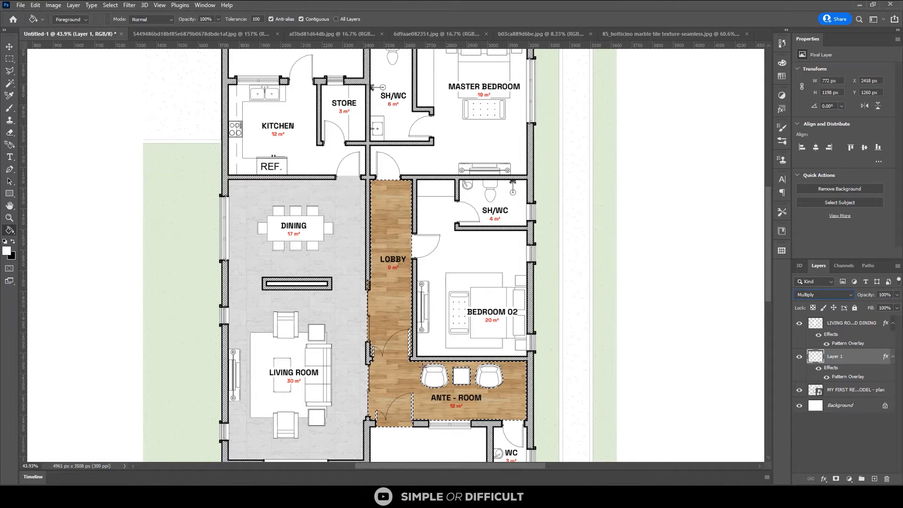
Clear the selection and set the opacity of the lobby and ante-room wood layer to 75%
key(ctrl+d)
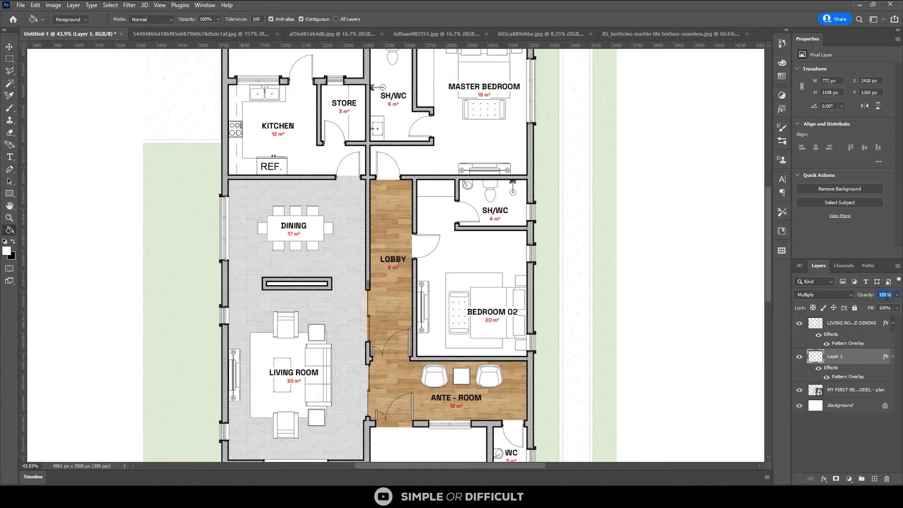
text(75)
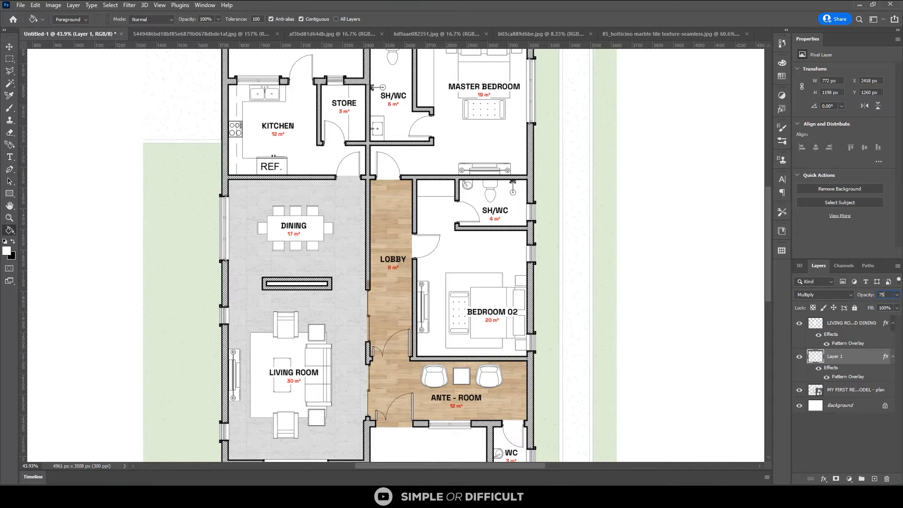
click(9, 46)
Marquee-select the end of the wall between the dining area and lobby and delete the wood texture covering it
scroll(331, 273, up, 2)
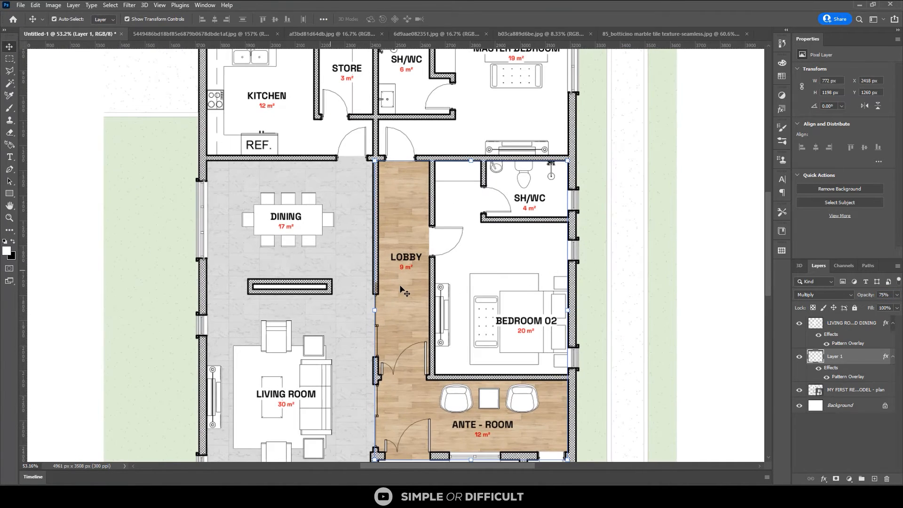
scroll(389, 289, up, 5)
scroll(382, 286, down, 2)
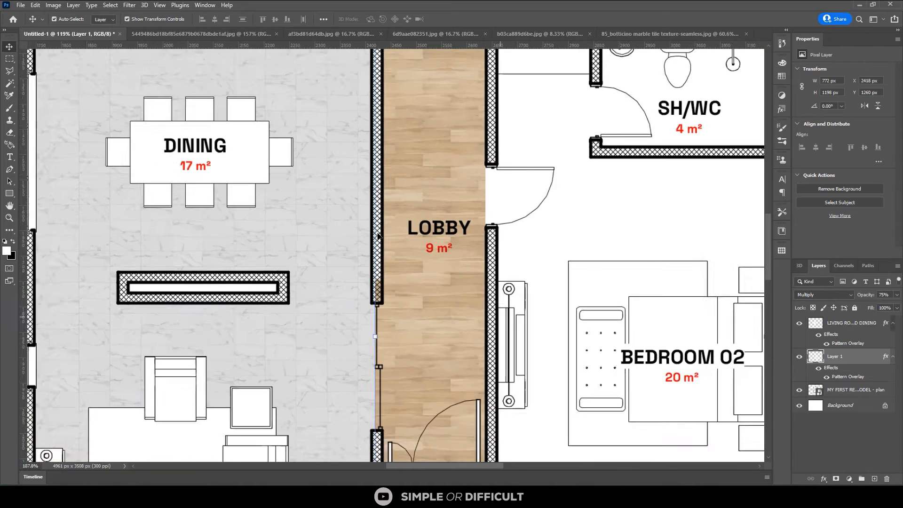
scroll(379, 236, down, 2)
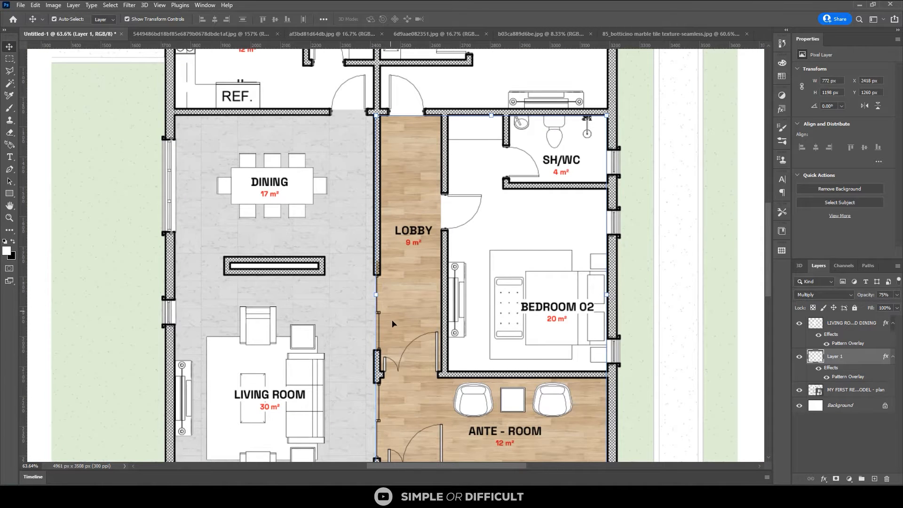
key(m)
scroll(384, 314, up, 1)
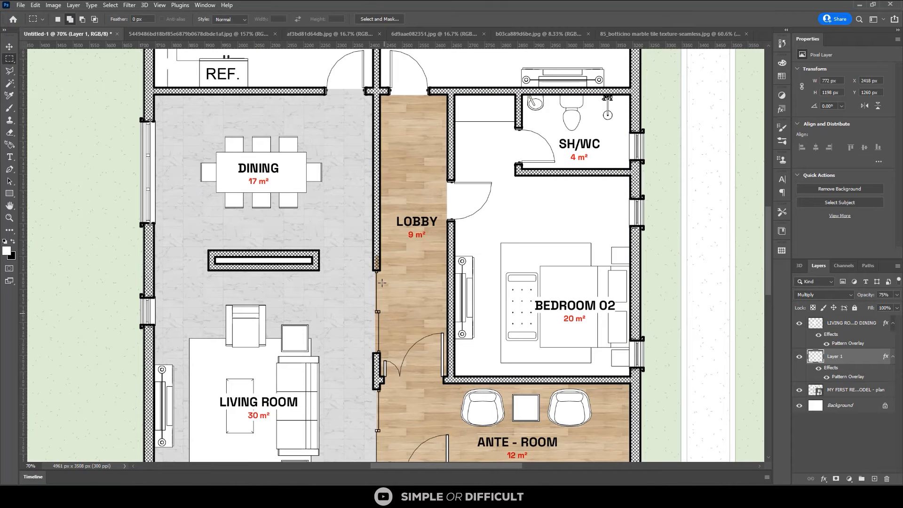
scroll(380, 251, up, 6)
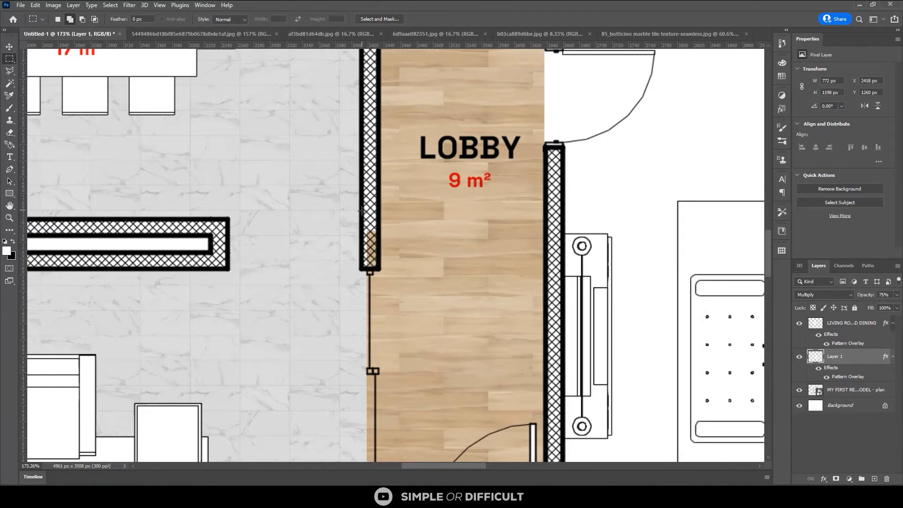
drag(361, 210, 381, 270)
key(alt+BackSpace)
Examine the wood floor's edges along the living room wall, lobby and ante-room for texture overlapping the walls
scroll(350, 216, down, 1)
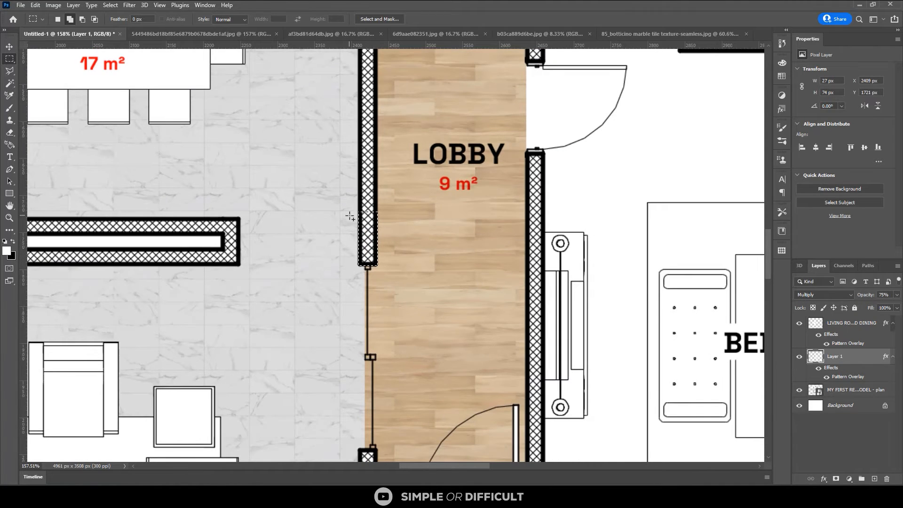
scroll(349, 215, down, 2)
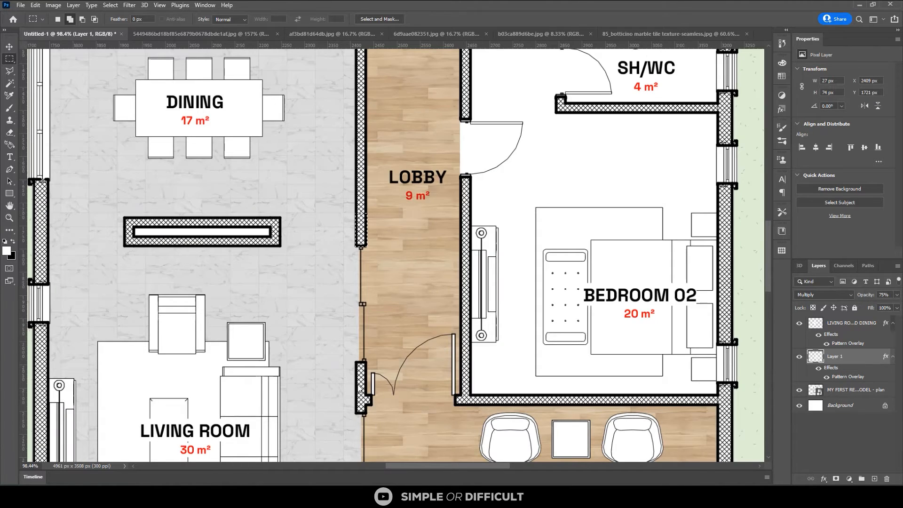
scroll(359, 388, up, 1)
scroll(370, 416, up, 1)
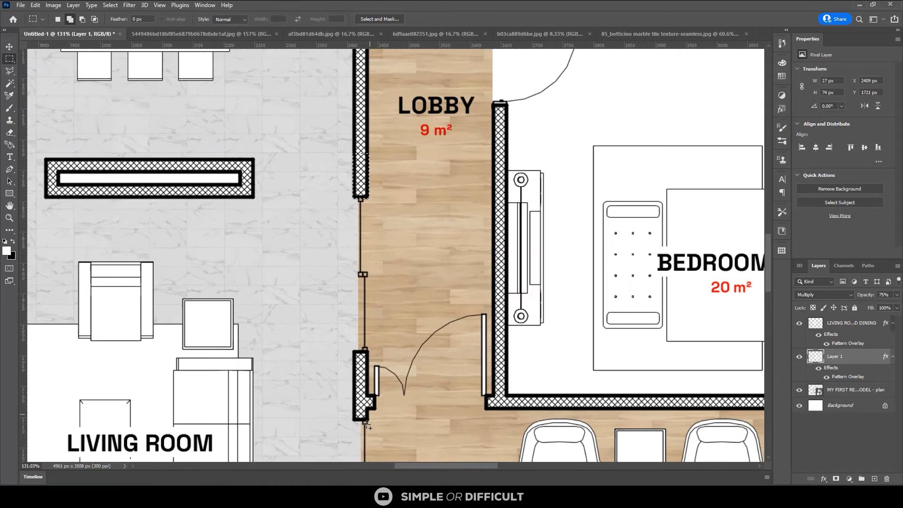
scroll(371, 415, up, 4)
scroll(346, 239, down, 4)
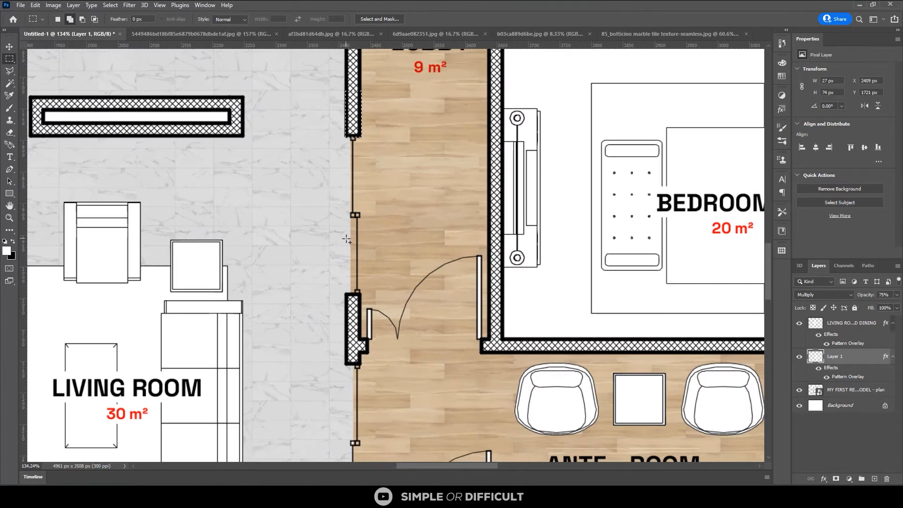
scroll(346, 239, down, 2)
scroll(346, 239, down, 2)
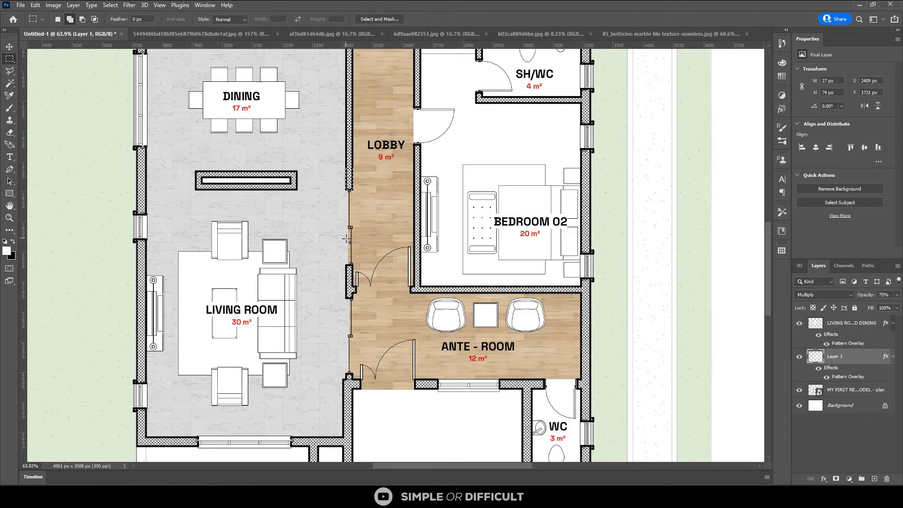
scroll(416, 266, down, 1)
scroll(413, 281, down, 1)
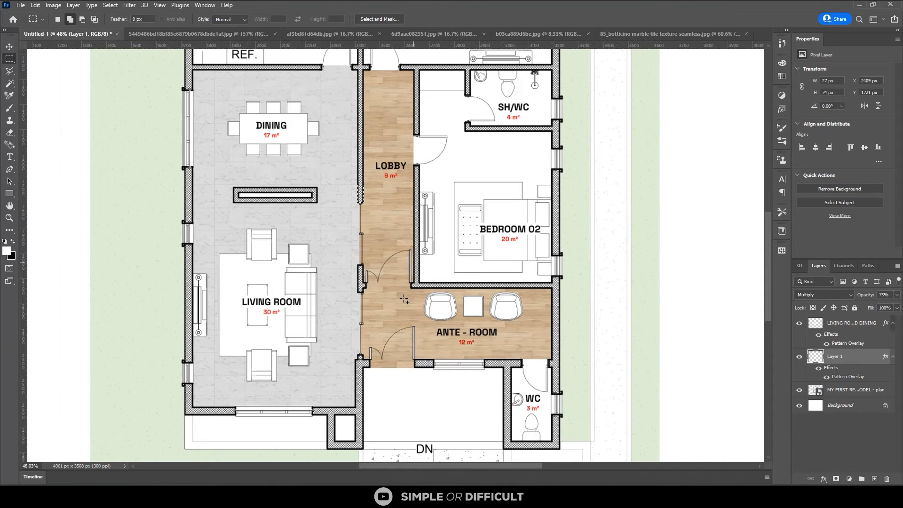
Select the entrance porch floor below the ante-room with the Rectangular Marquee, extending the selection fully to the porch's side wall
scroll(373, 437, up, 1)
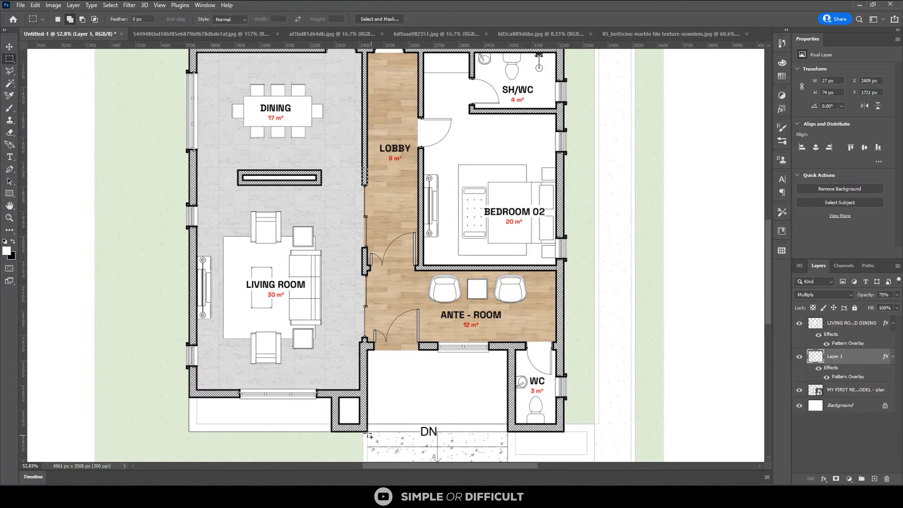
scroll(370, 436, up, 1)
drag(370, 432, 537, 336)
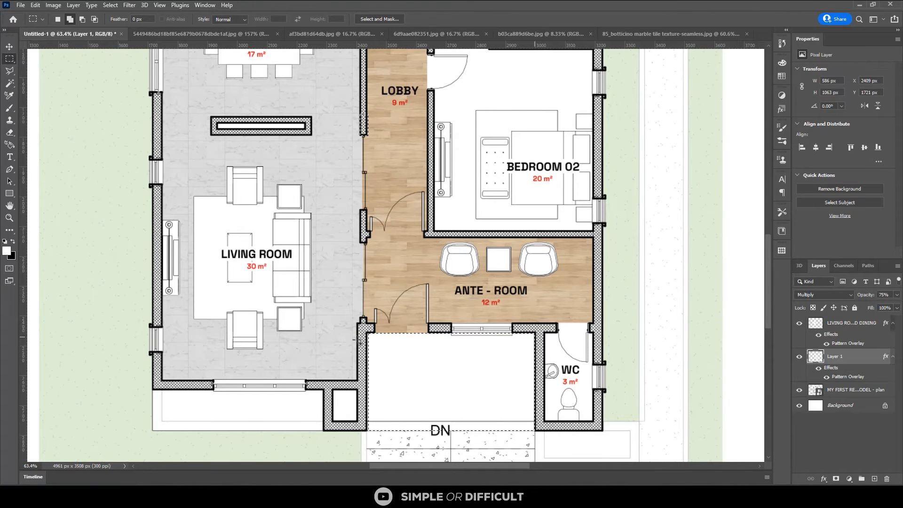
scroll(365, 369, up, 2)
scroll(367, 323, up, 2)
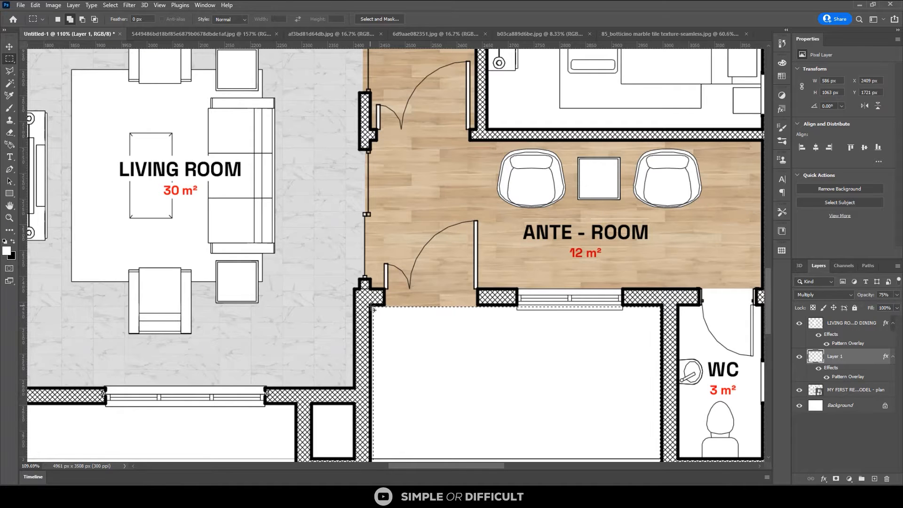
drag(374, 306, 401, 403)
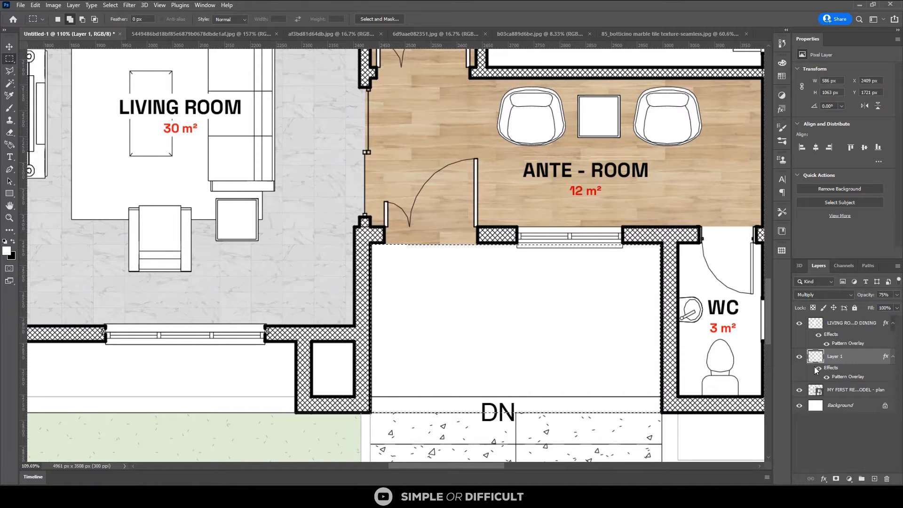
Rename the wood floor layer as LOBBY
double_click(836, 356)
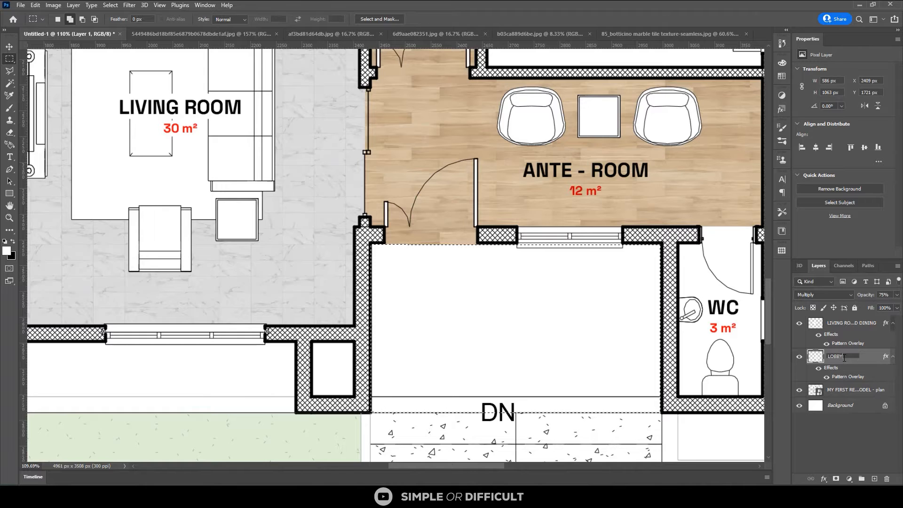
text(LOBBY)
key(Return)
Create a new layer at the top of the stack and apply a Pattern Overlay with the saved brown tile pattern
key(ctrl+shift+alt+n)
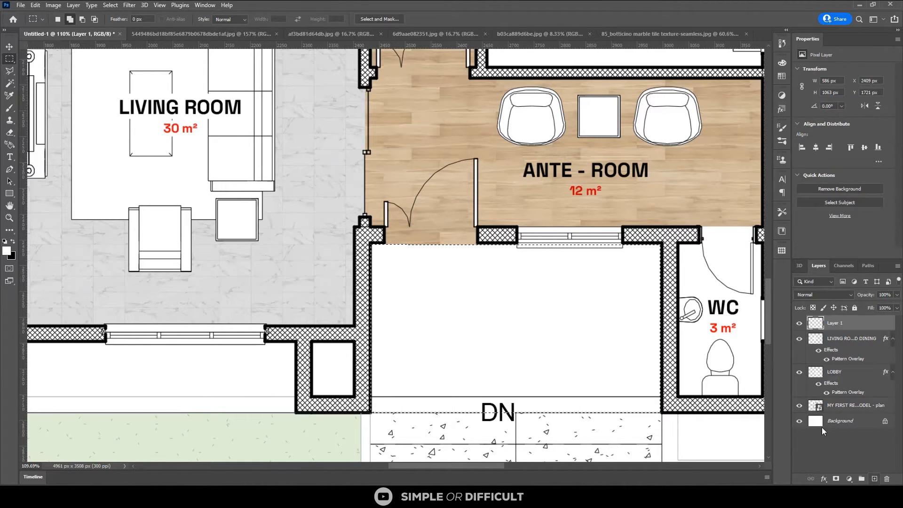
right_click(818, 326)
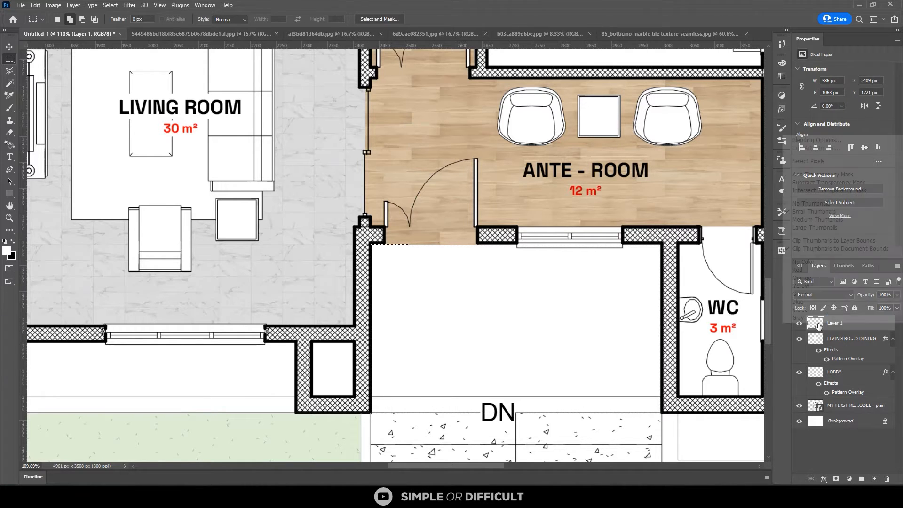
click(830, 142)
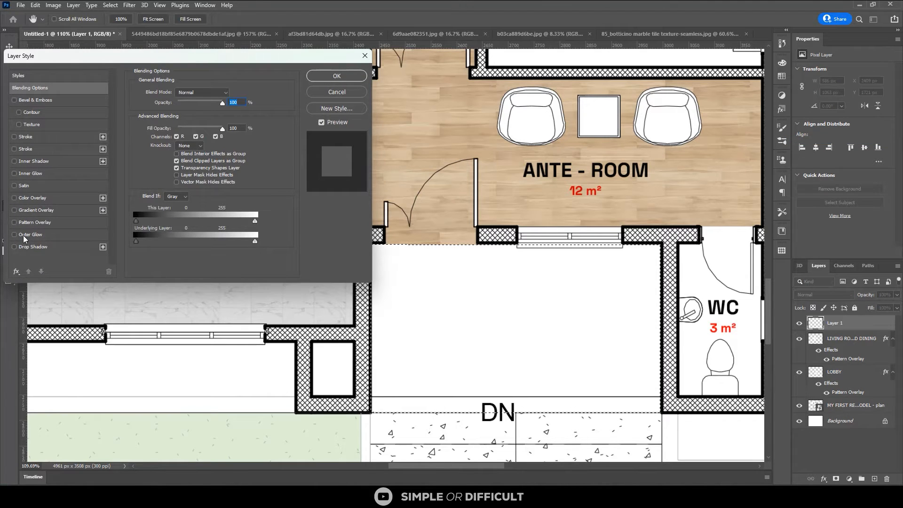
click(24, 222)
click(200, 123)
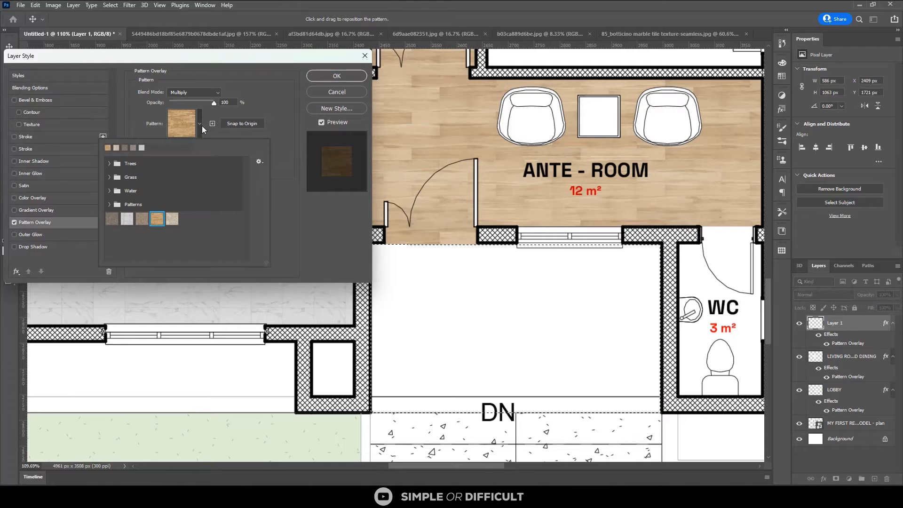
click(170, 219)
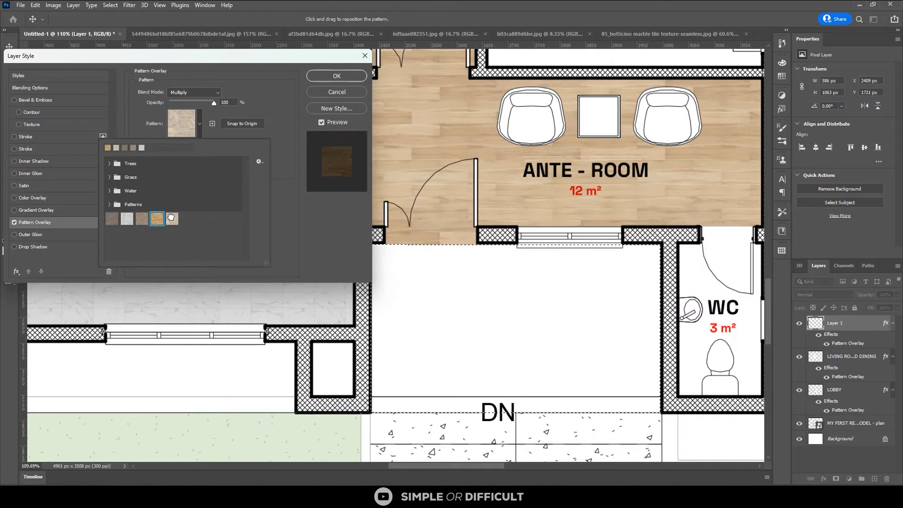
click(140, 219)
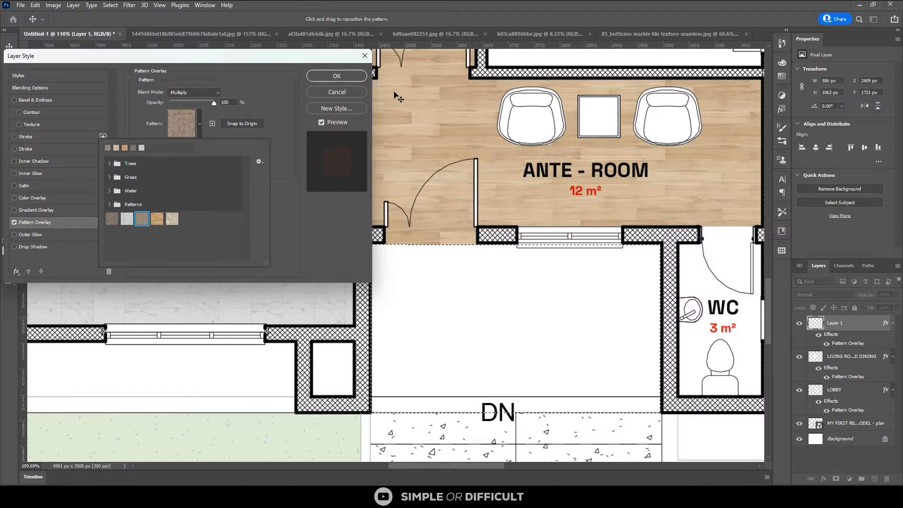
click(354, 75)
click(345, 75)
Fill the porch selection on the new layer using the Paint Bucket, and set its Pattern Overlay scale to 13%
scroll(463, 327, down, 2)
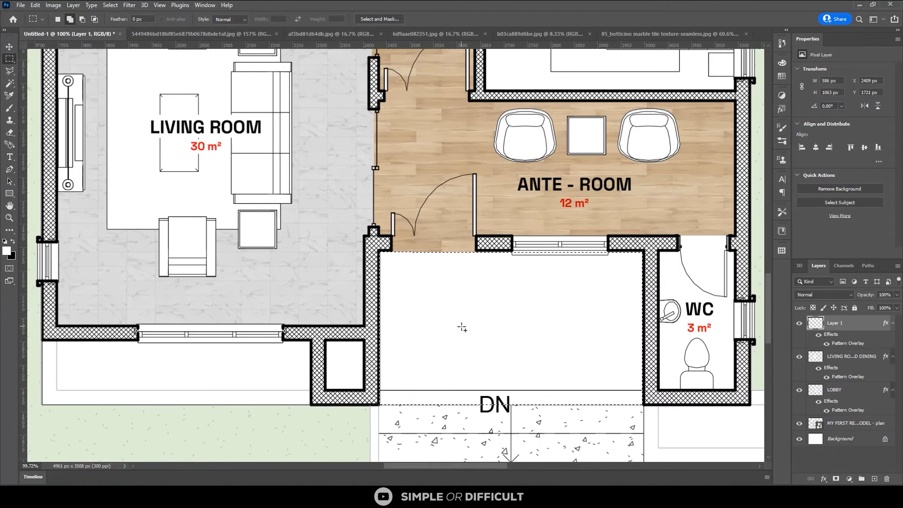
click(485, 327)
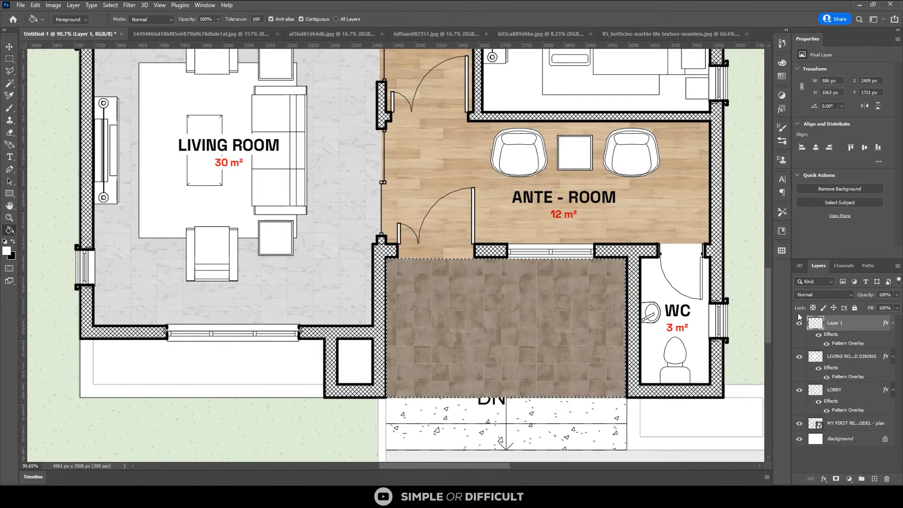
scroll(516, 299, up, 1)
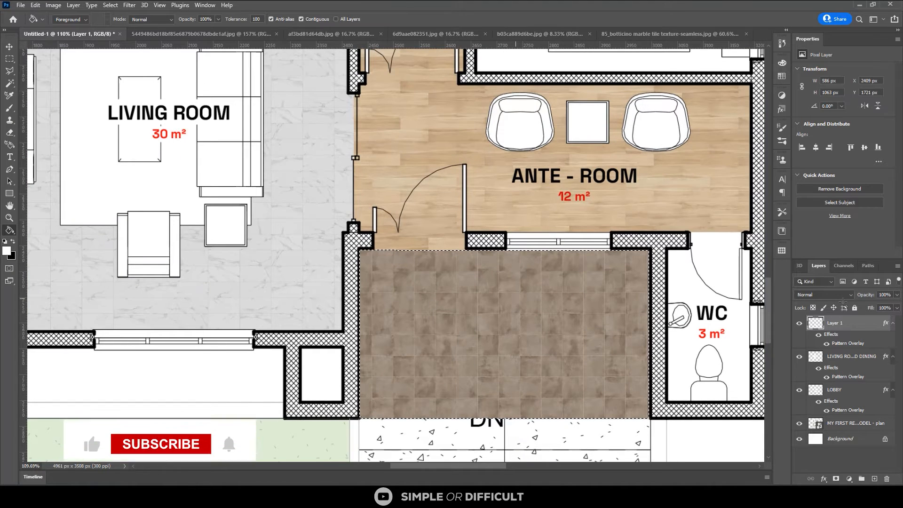
scroll(516, 299, up, 1)
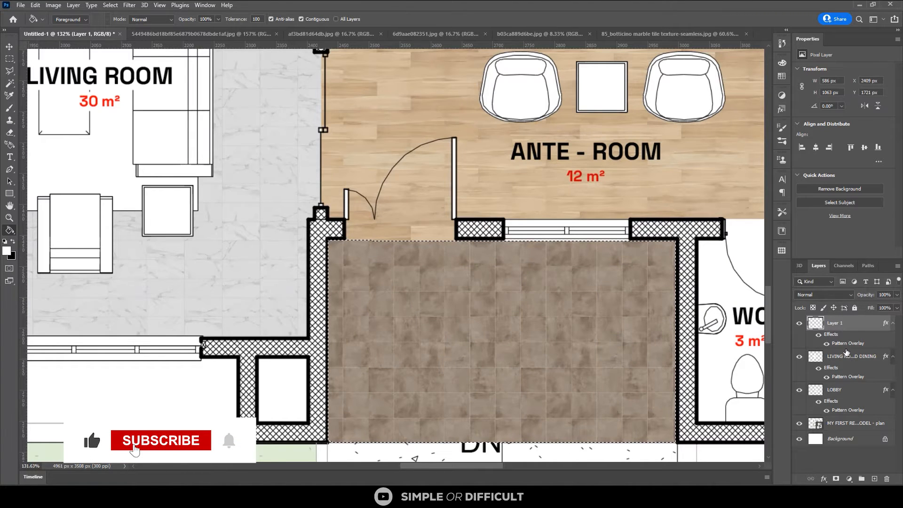
double_click(843, 345)
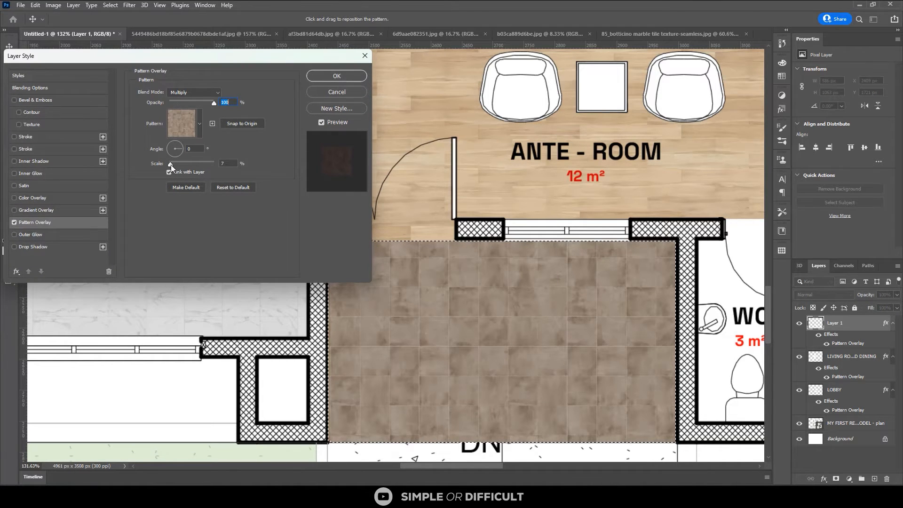
drag(172, 167, 173, 168)
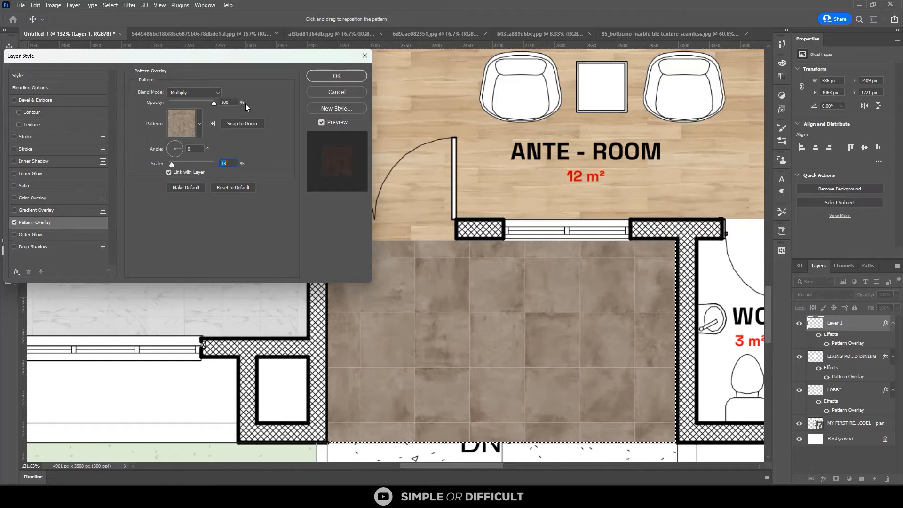
click(335, 76)
Set the porch tile layer's blend mode to Multiply and its opacity to 50%, and clear the selection
click(832, 295)
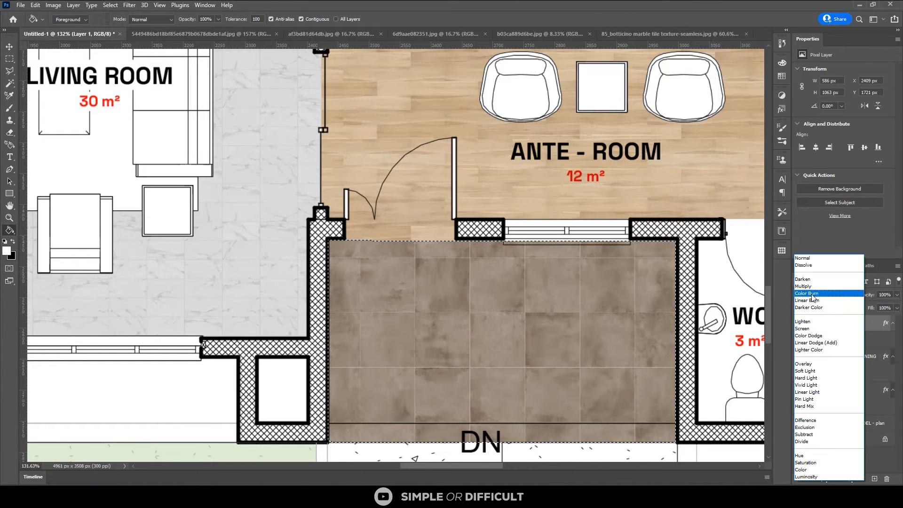
click(812, 287)
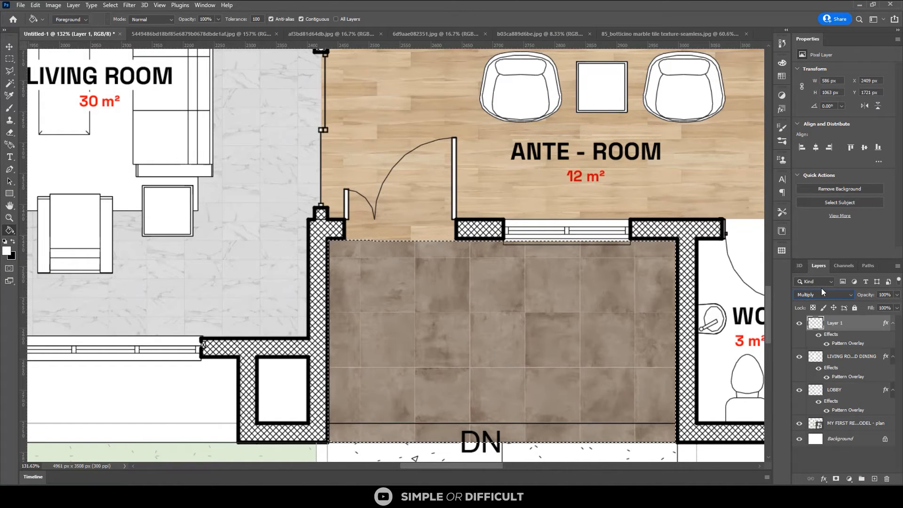
click(884, 295)
text(50)
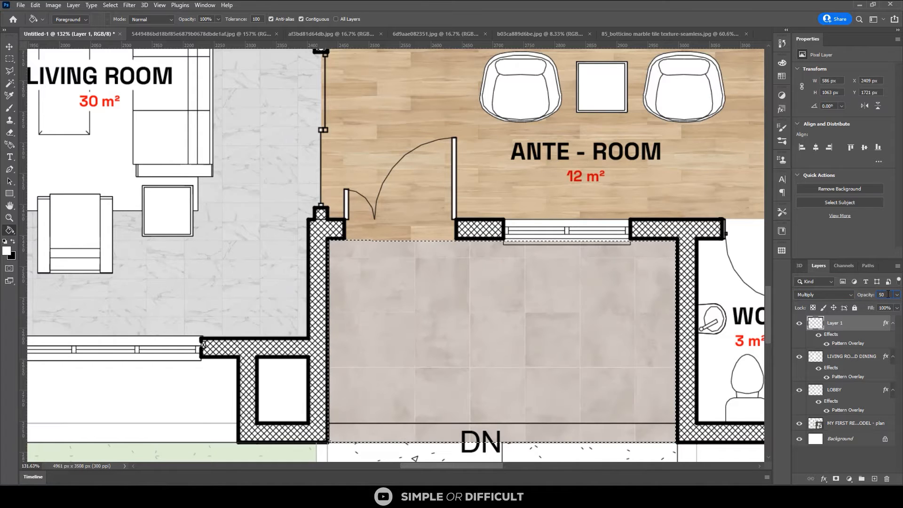
key(Return)
click(10, 47)
scroll(319, 241, down, 3)
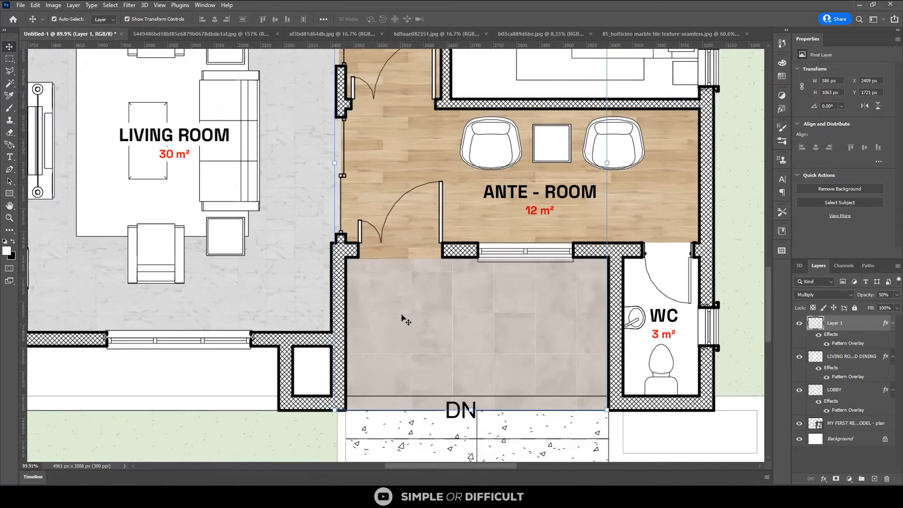
scroll(405, 320, down, 3)
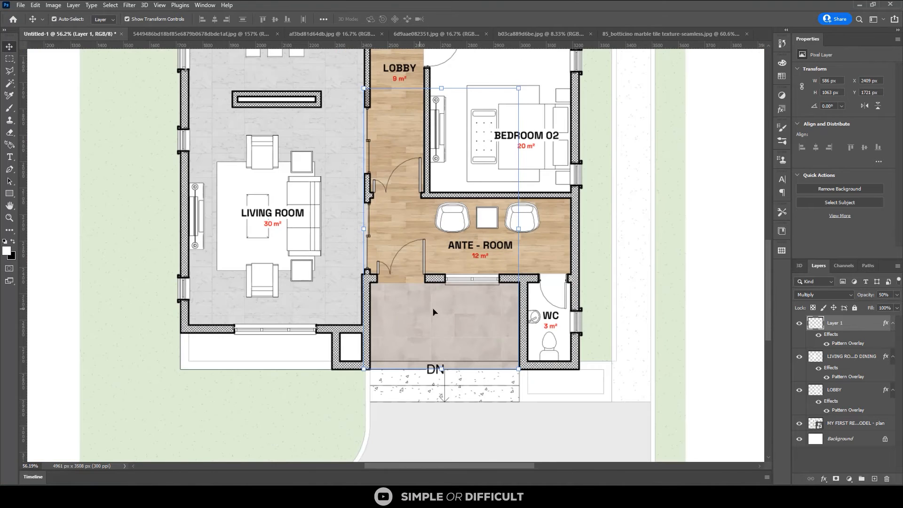
Set the porch tile layer's opacity to 60%
click(884, 296)
text(60)
key(Return)
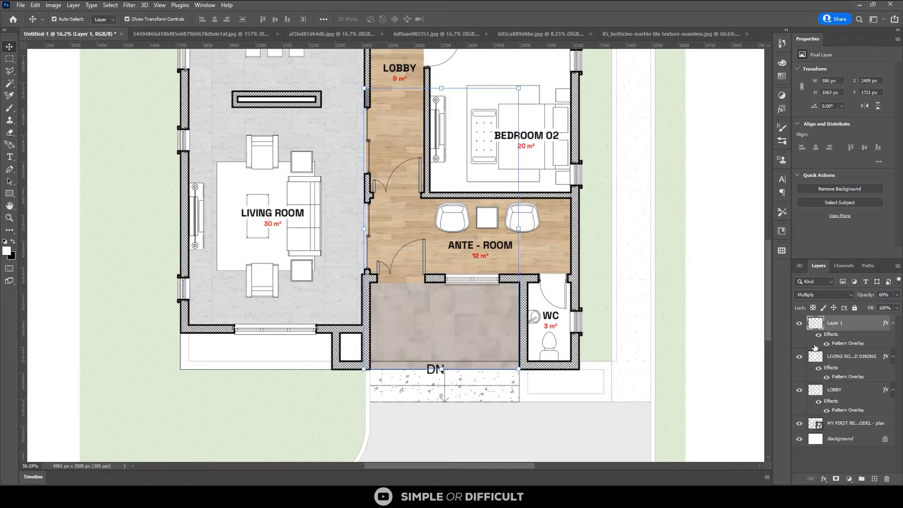
Select the entrance steps below the porch, fill them on the porch tile layer with the Paint Bucket, and clear the selection
scroll(421, 411, up, 1)
scroll(422, 411, up, 2)
key(m)
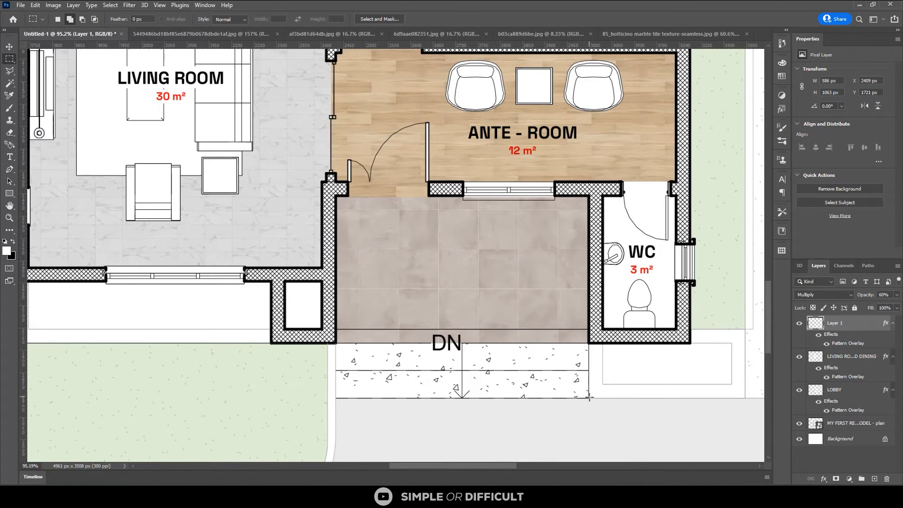
drag(588, 397, 335, 342)
key(g)
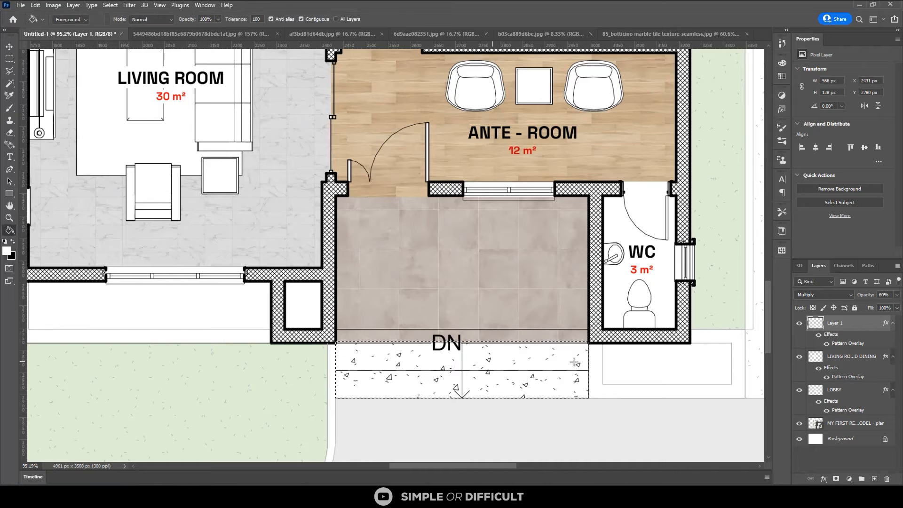
click(497, 373)
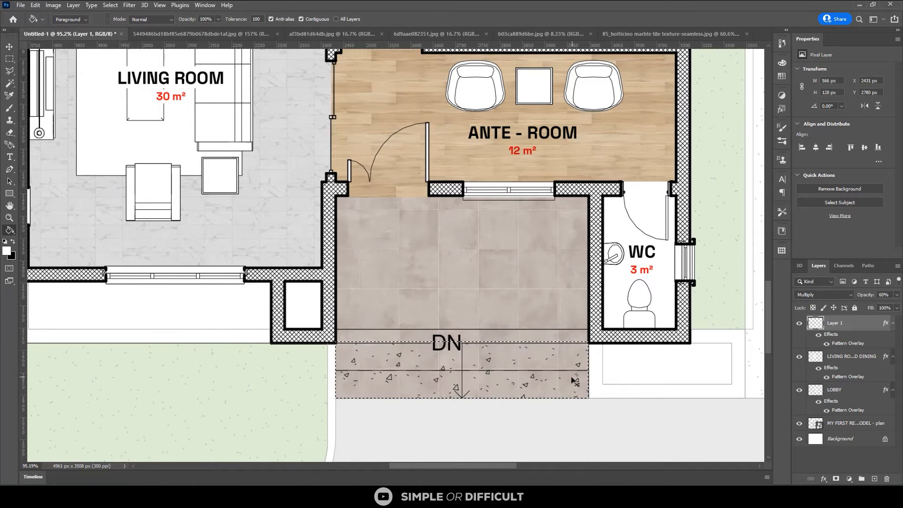
key(ctrl+d)
Set the Pattern Overlay scale of the living room and dining layer to 15%, and deselect the layer
scroll(504, 356, down, 2)
scroll(503, 356, down, 2)
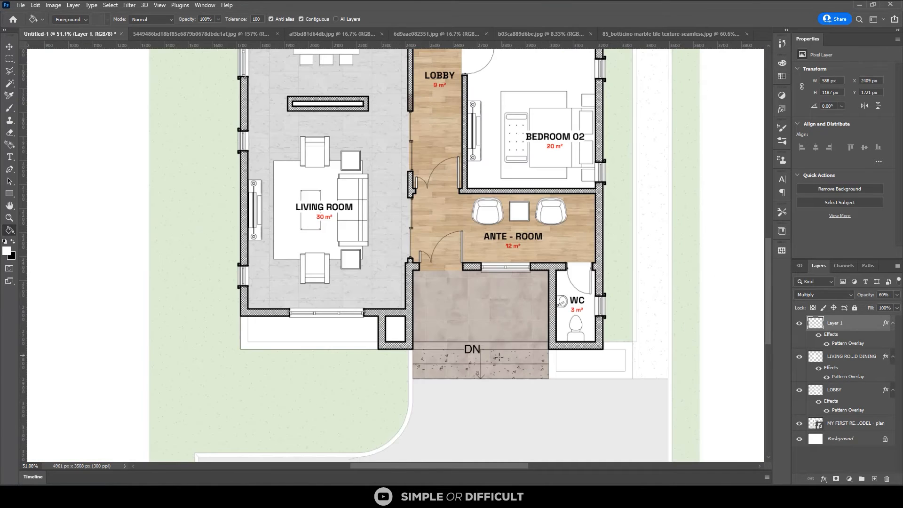
scroll(492, 359, down, 1)
scroll(479, 381, down, 1)
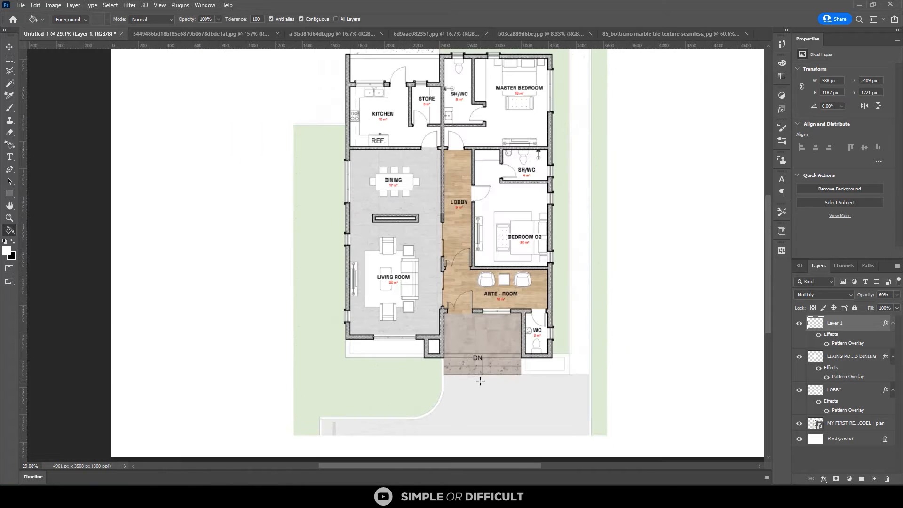
scroll(501, 178, up, 1)
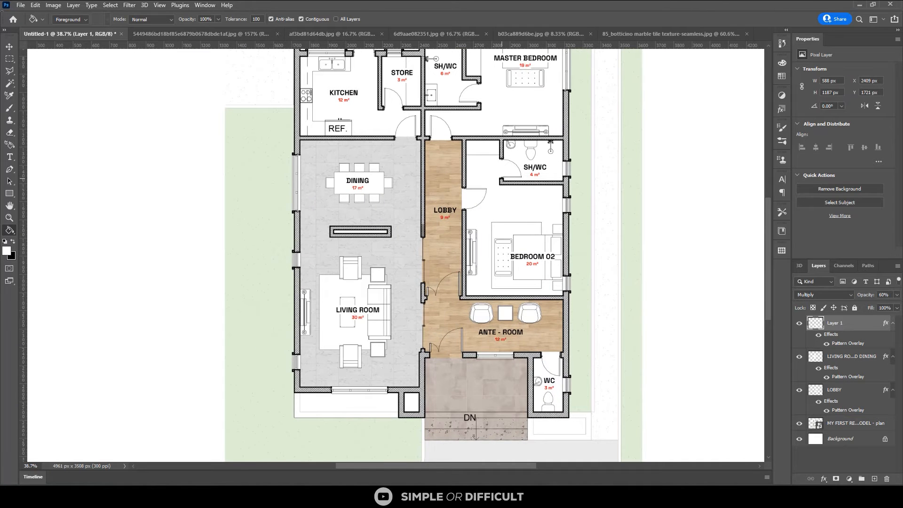
click(10, 46)
click(416, 200)
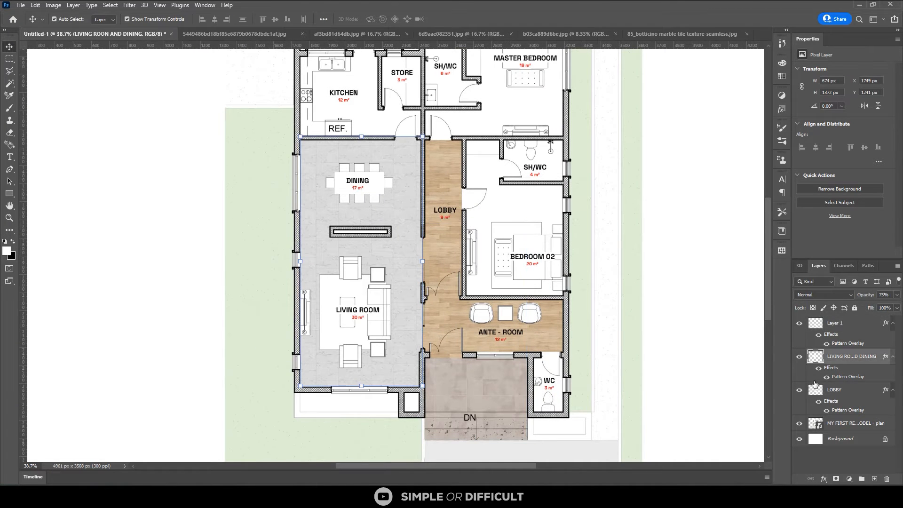
double_click(840, 379)
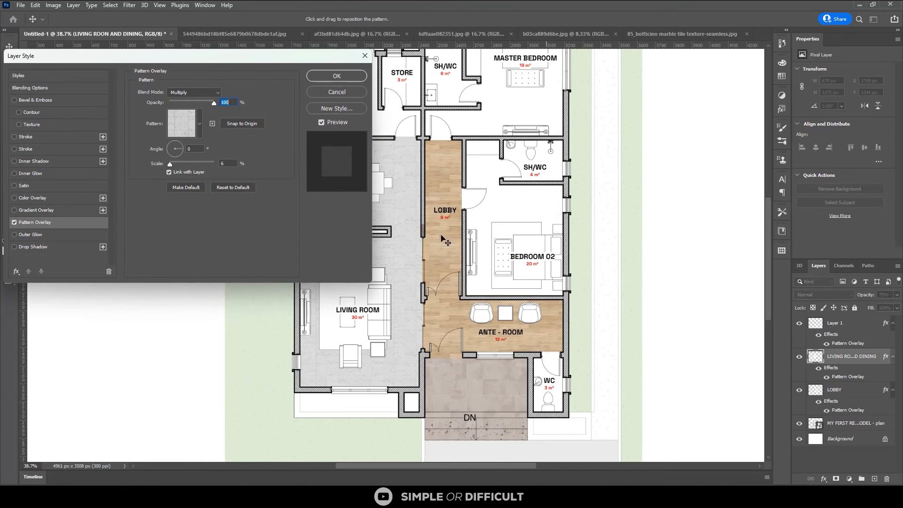
click(172, 168)
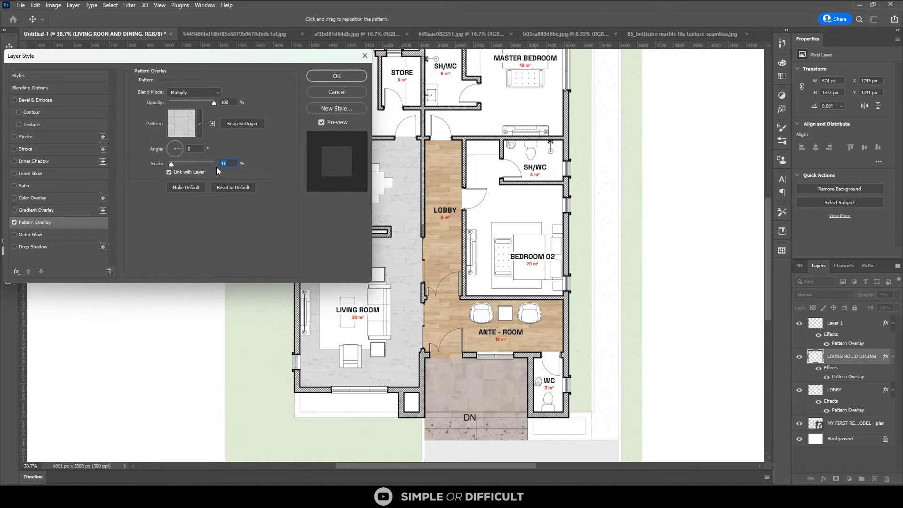
text(15)
click(327, 77)
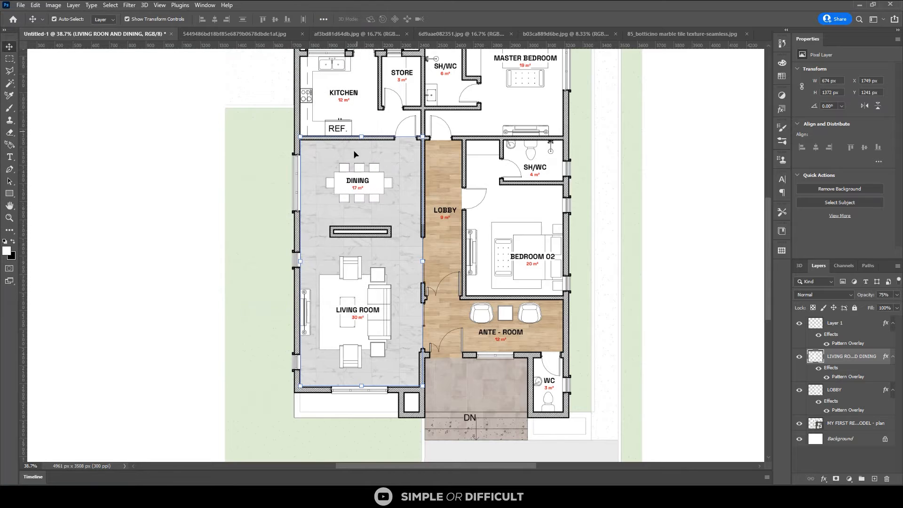
scroll(343, 159, up, 3)
scroll(551, 257, down, 2)
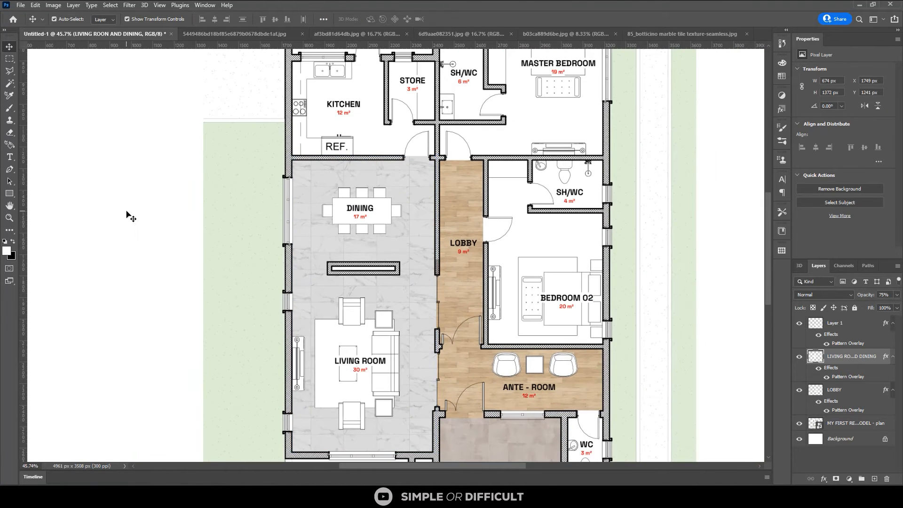
click(127, 215)
Select the Bedroom 02 floor on the floor plan layer with the Magic Wand
scroll(483, 281, down, 1)
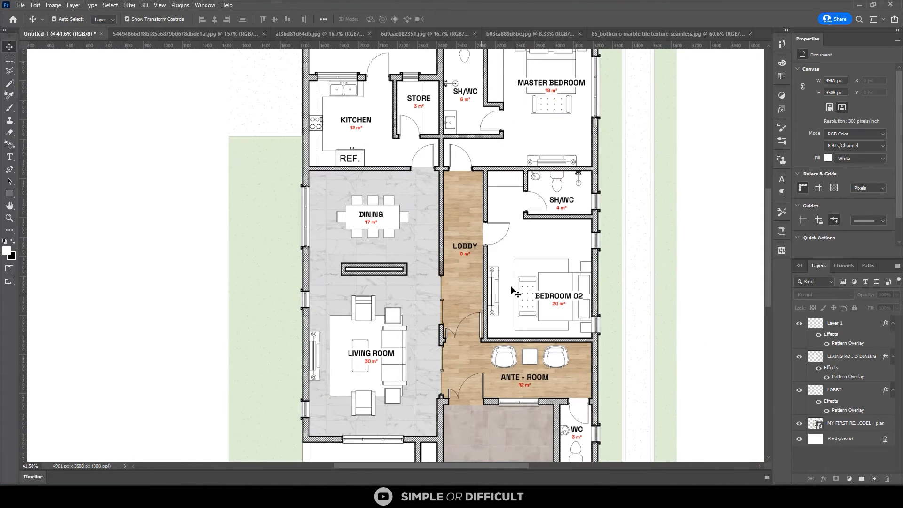
scroll(514, 292, down, 1)
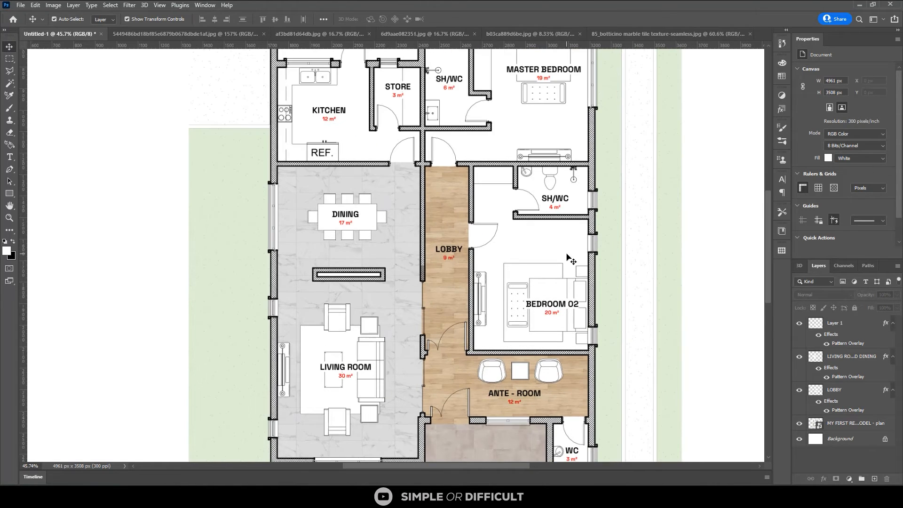
scroll(571, 260, up, 2)
click(845, 424)
key(w)
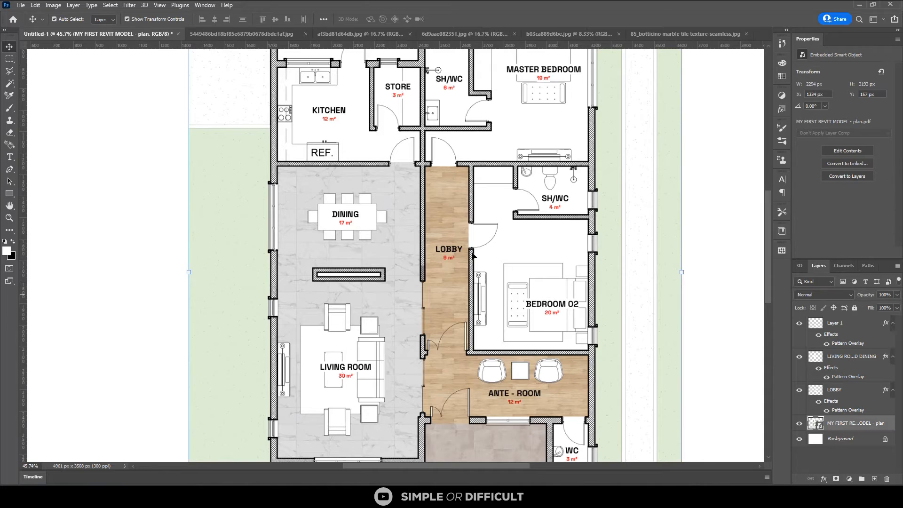
scroll(473, 254, up, 2)
click(485, 189)
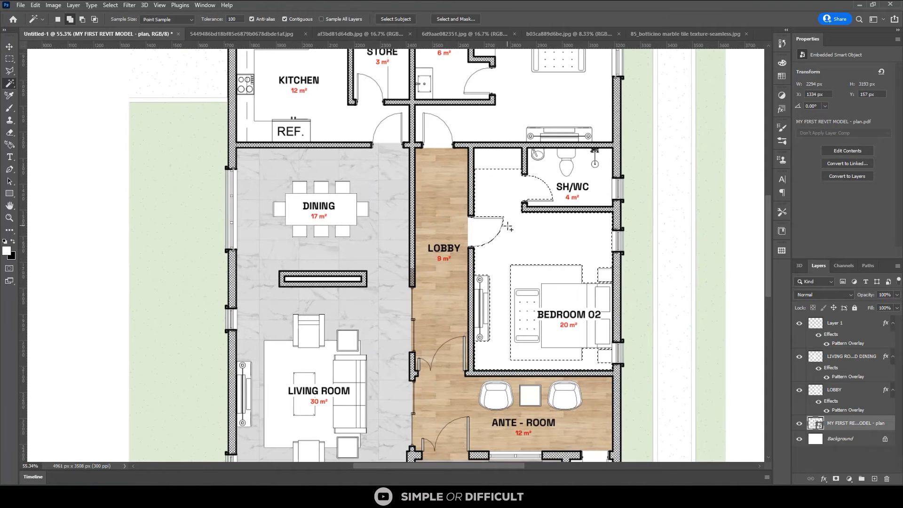
Add Bedroom 02's doorway and door swing, up to the lobby floor's edge, to the selection with the Rectangular Marquee
scroll(495, 362, up, 2)
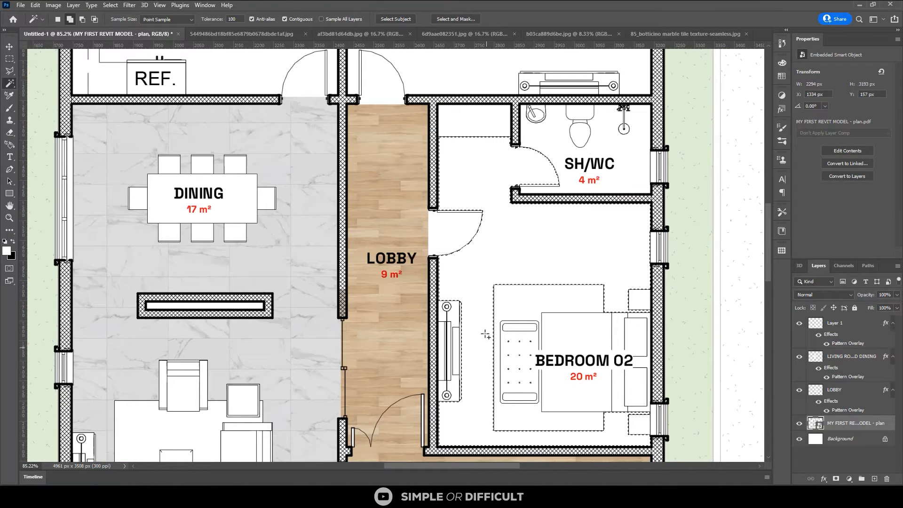
scroll(437, 207, up, 1)
key(m)
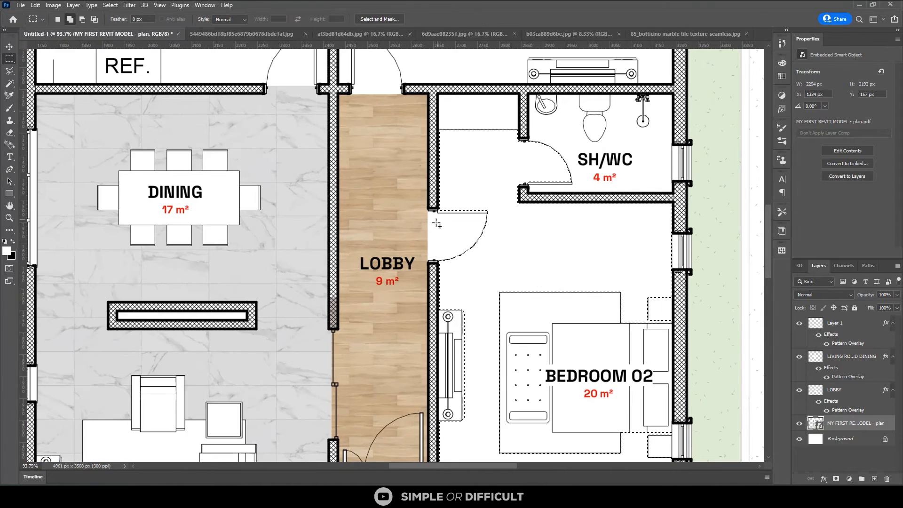
scroll(437, 225, up, 2)
scroll(442, 271, up, 4)
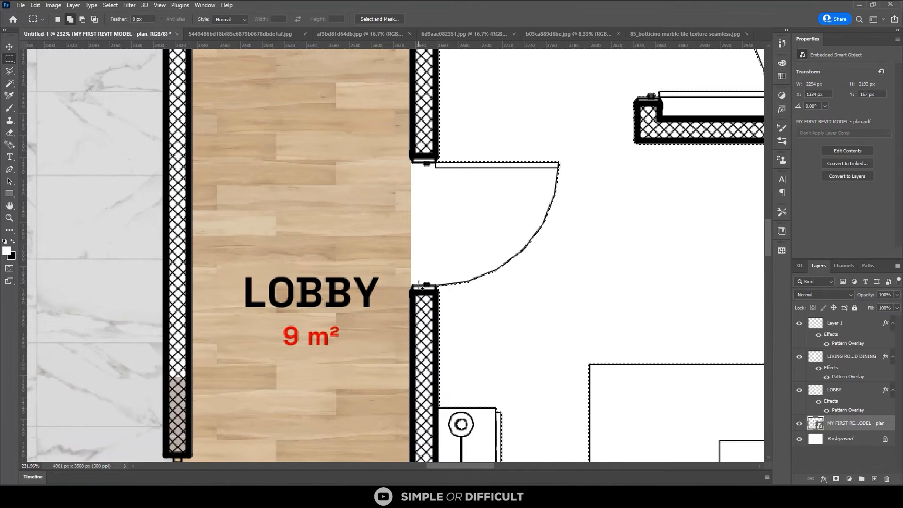
drag(414, 286, 577, 161)
scroll(413, 168, up, 3)
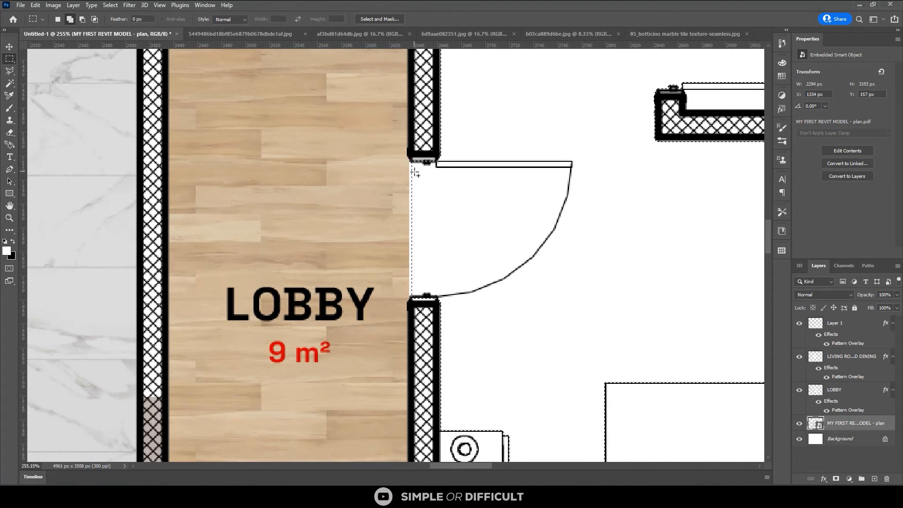
drag(410, 160, 458, 341)
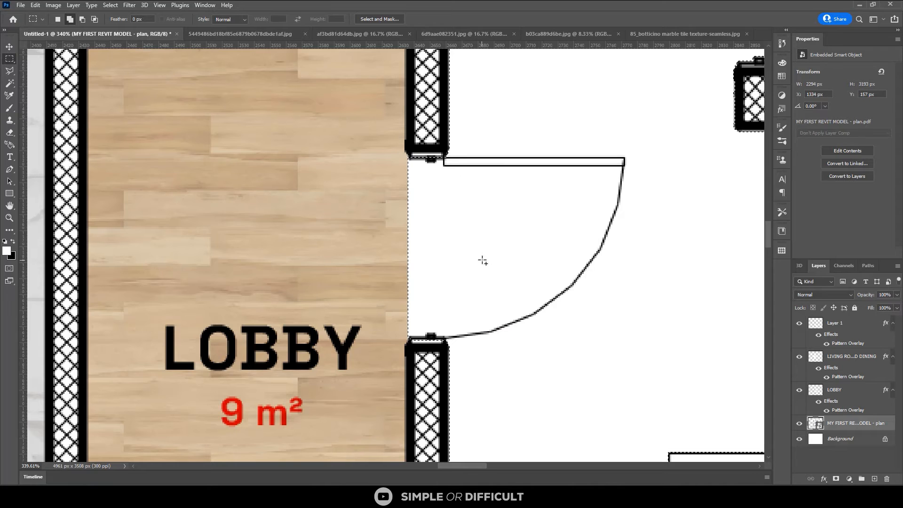
Subtract the Bedroom 02 door leaf from the selection with the Magic Wand
scroll(515, 300, down, 2)
key(w)
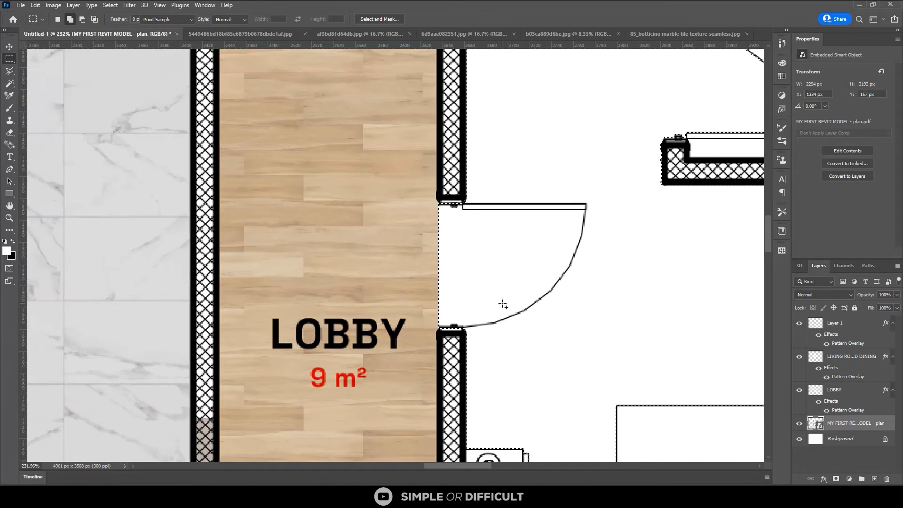
scroll(557, 227, up, 2)
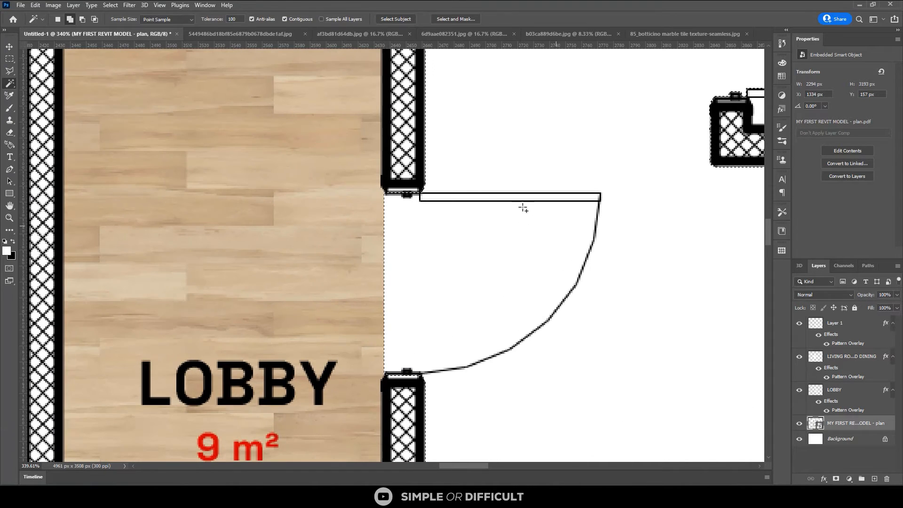
click(490, 201)
scroll(440, 244, down, 2)
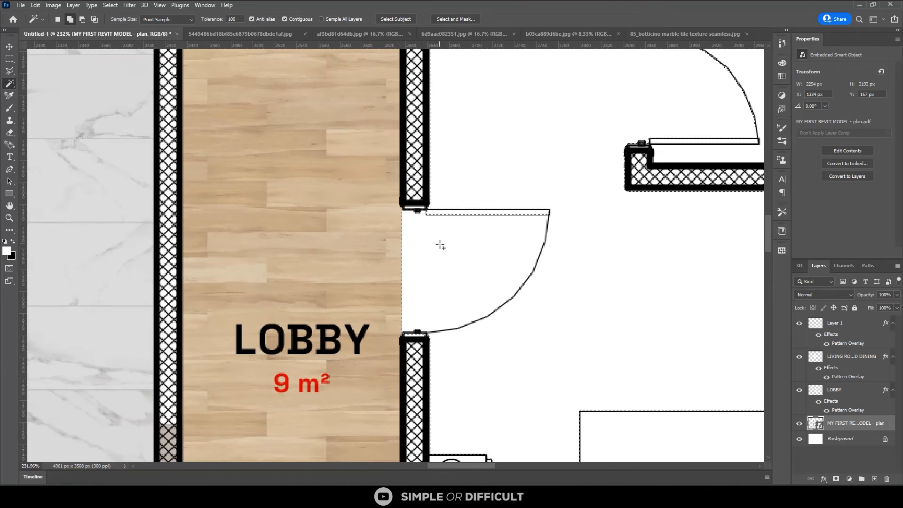
Subtract the 4 m² SH/WC doorway and door swing from the Bedroom 02 selection with the Rectangular Marquee
scroll(440, 245, down, 4)
key(m)
scroll(548, 133, up, 2)
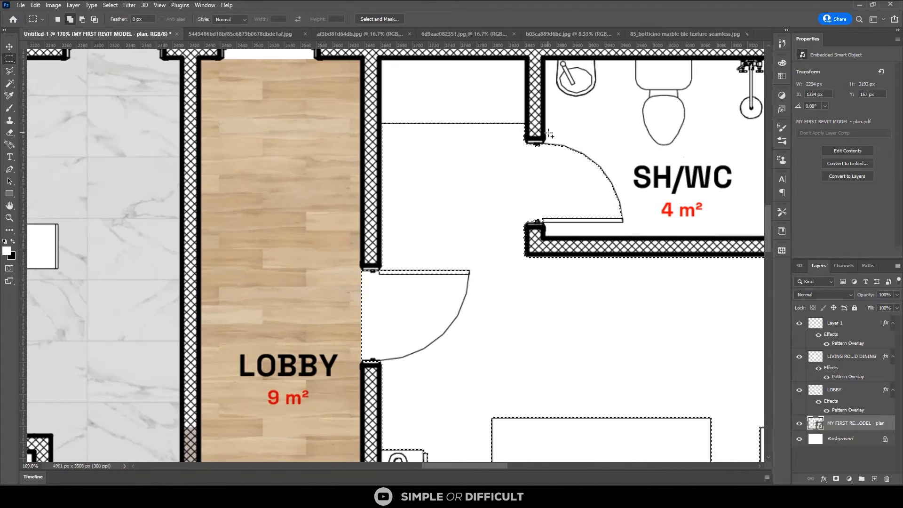
scroll(538, 146, up, 2)
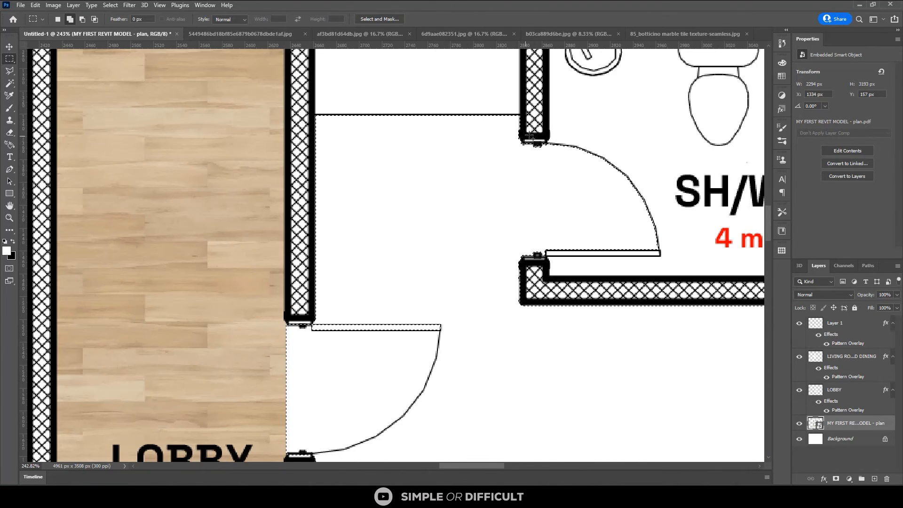
drag(520, 126, 674, 282)
scroll(523, 206, down, 2)
scroll(522, 205, down, 3)
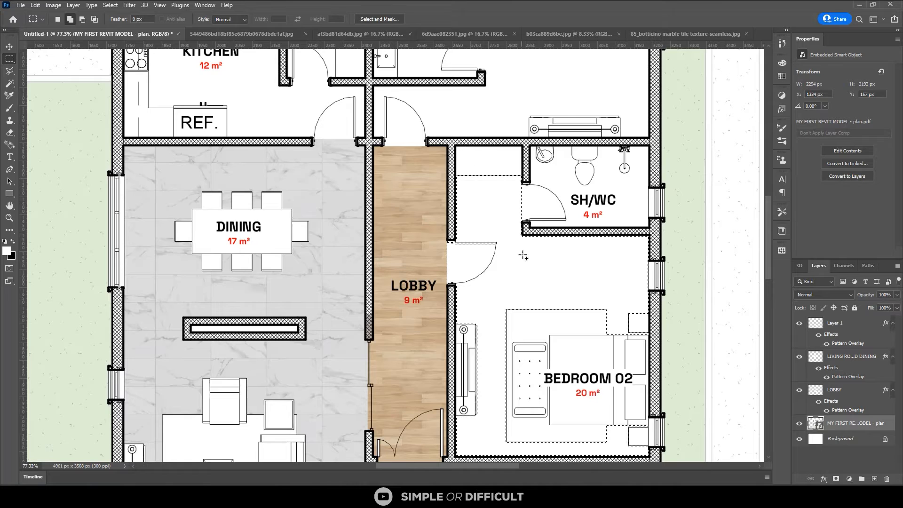
Add the Master Bedroom floor to the current selection with the Magic Wand
scroll(539, 334, down, 2)
scroll(491, 341, down, 2)
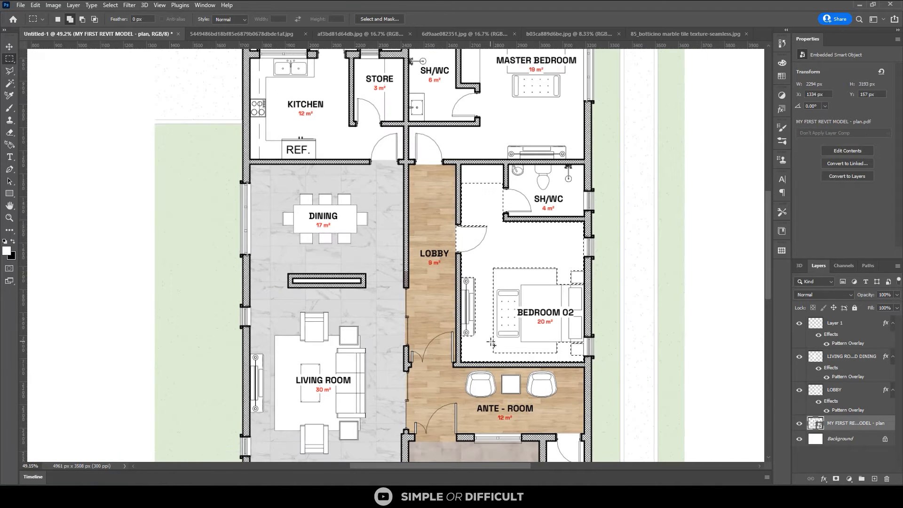
key(w)
click(494, 123)
Add the door swing area of the Master Bedroom's lobby entrance to the selection with the Rectangular Marquee
scroll(436, 118, up, 1)
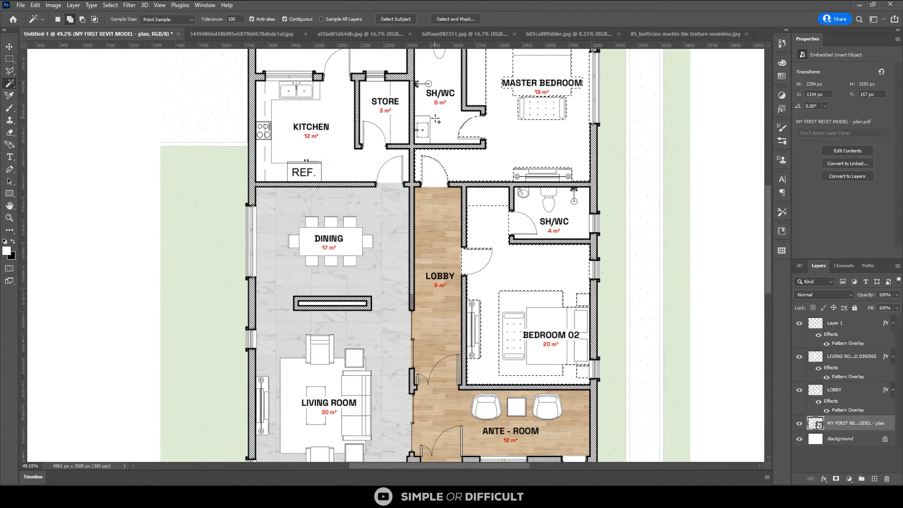
scroll(423, 181, up, 5)
key(m)
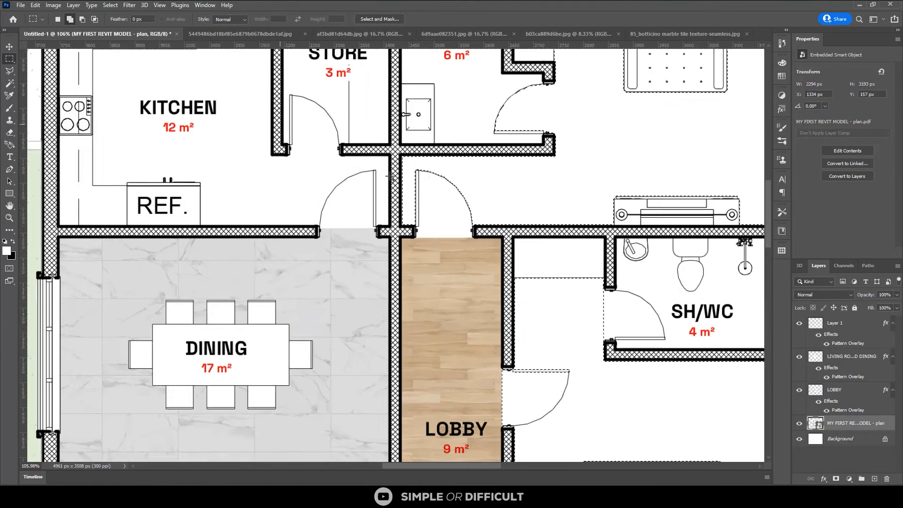
scroll(407, 165, up, 1)
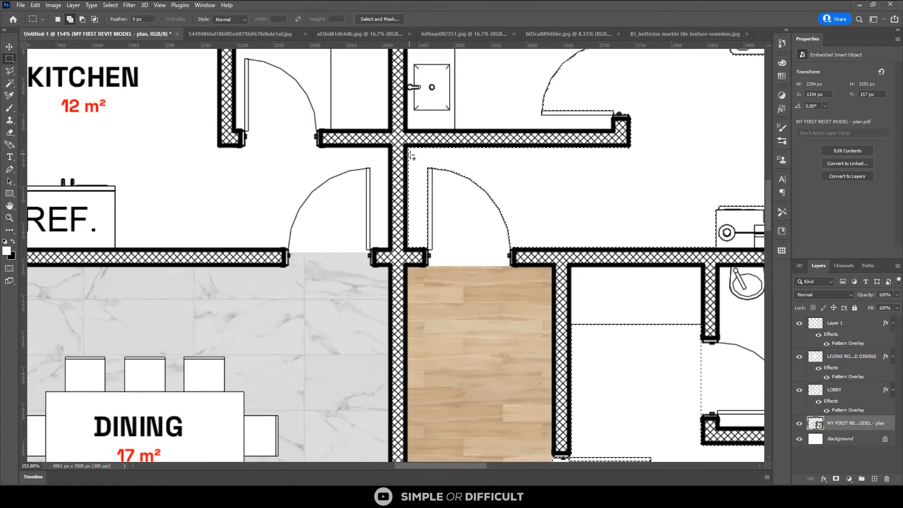
drag(409, 155, 553, 249)
scroll(498, 194, down, 2)
Extend the selection across the Master Bedroom's door threshold down to the lobby's wood floor and over to the door jamb
scroll(460, 235, up, 3)
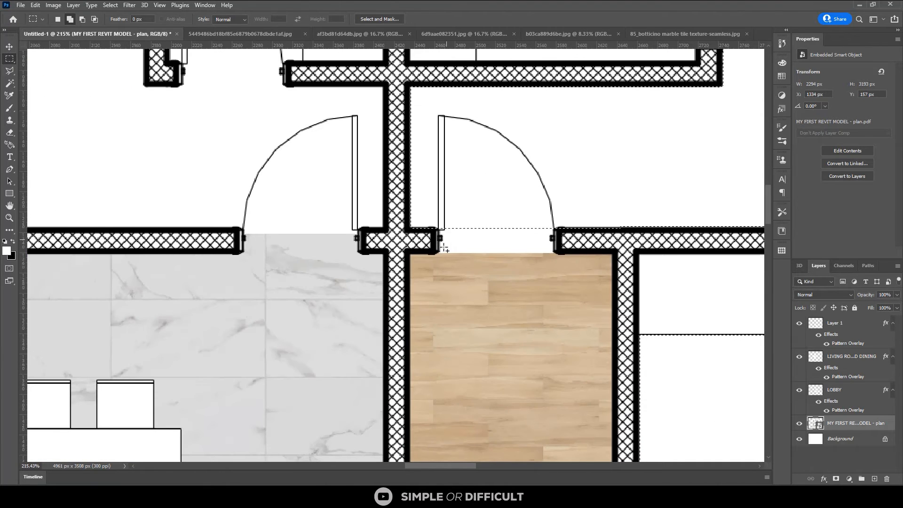
scroll(442, 250, up, 1)
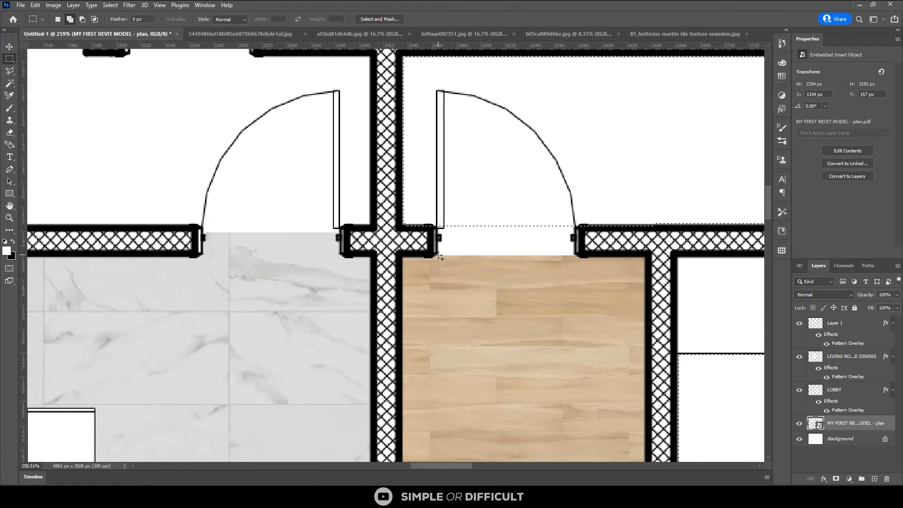
drag(439, 257, 570, 225)
scroll(459, 236, up, 1)
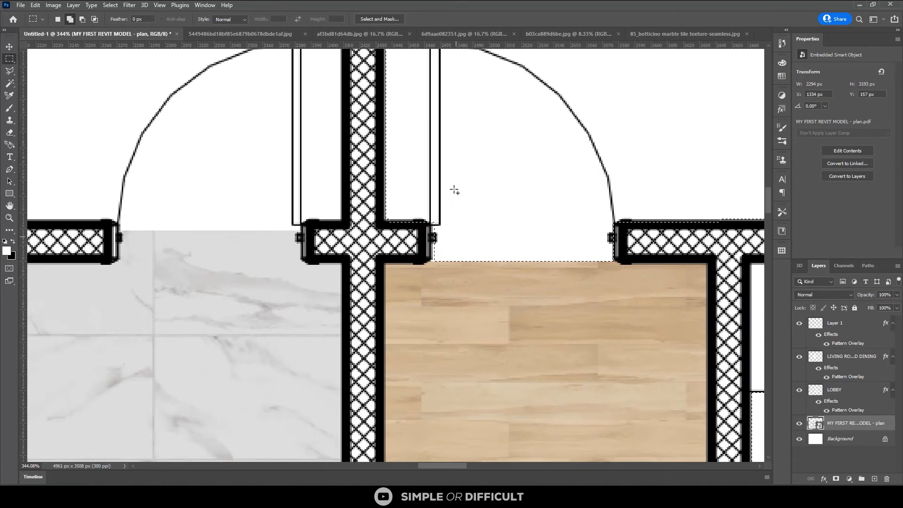
scroll(454, 190, up, 1)
drag(454, 190, 432, 264)
scroll(432, 264, down, 2)
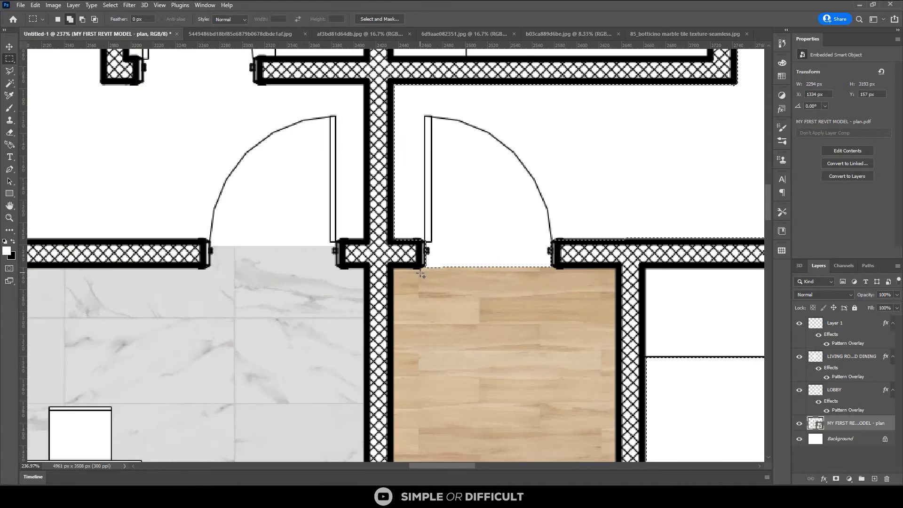
Subtract the door leaf at the Master Bedroom's lobby entrance from the selection with the Magic Wand
scroll(421, 274, down, 3)
key(w)
scroll(423, 265, up, 4)
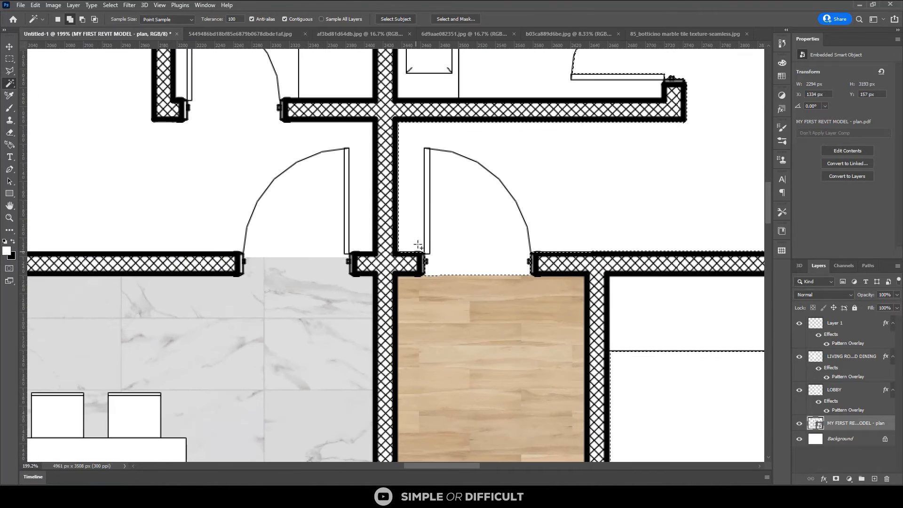
scroll(429, 201, up, 1)
click(429, 201)
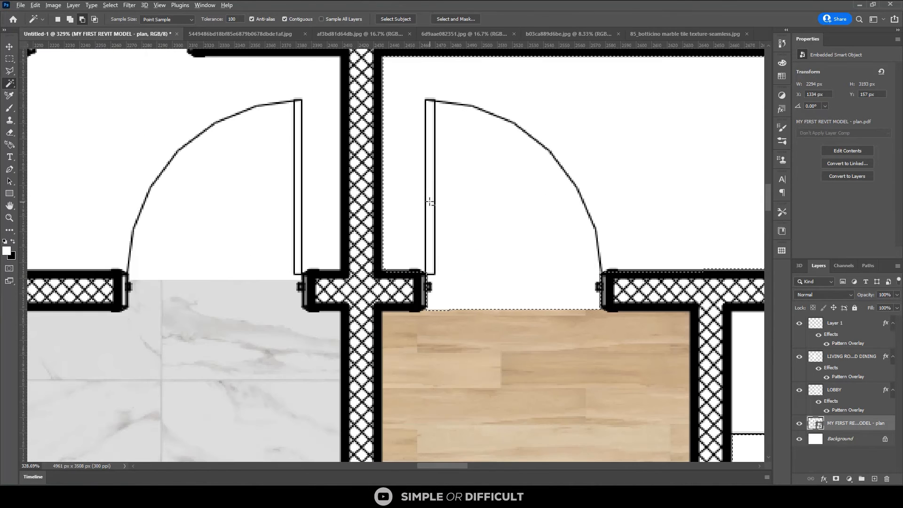
scroll(386, 229, down, 2)
scroll(386, 231, down, 3)
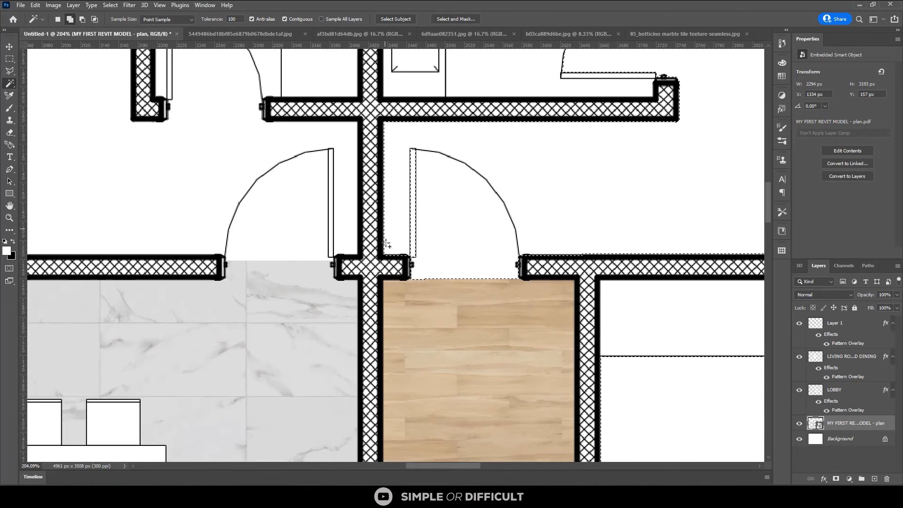
scroll(472, 196, down, 1)
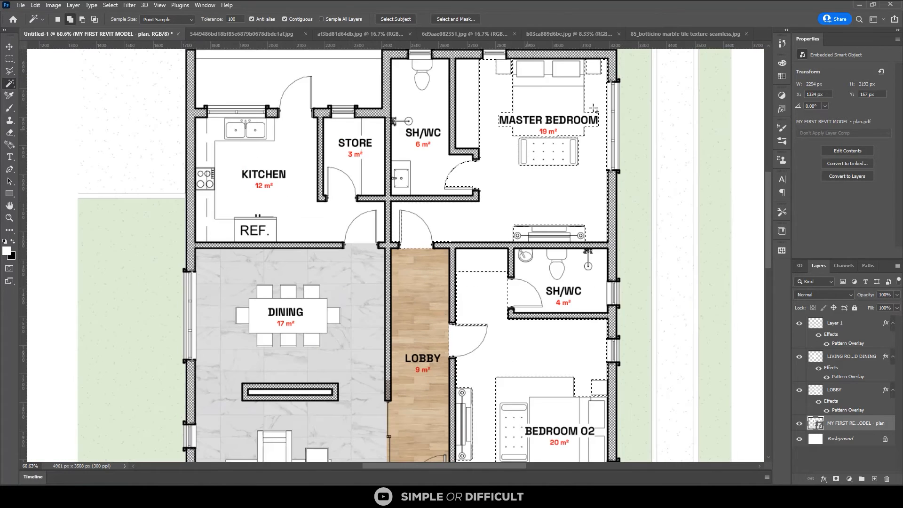
Add the floor areas behind the Master Bedroom label on both sides of the bed to the selection with the Rectangular Marquee
scroll(594, 109, up, 2)
scroll(458, 105, up, 1)
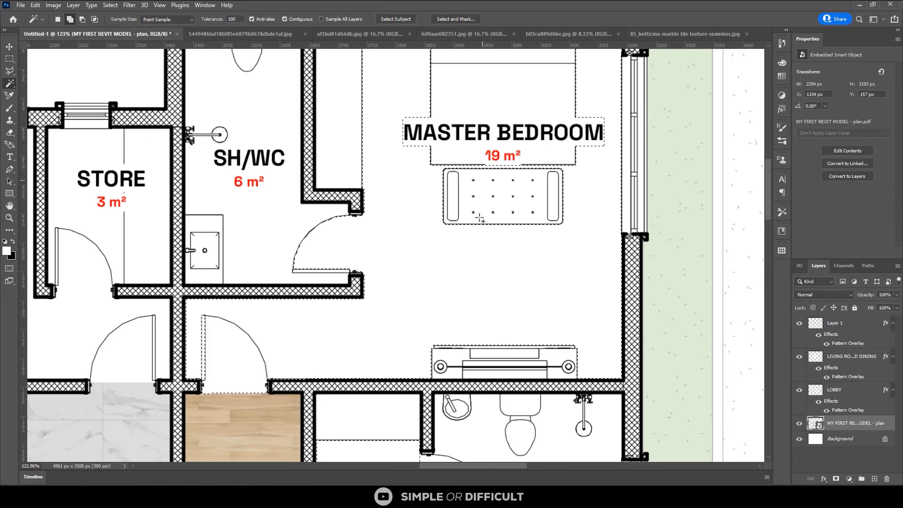
key(m)
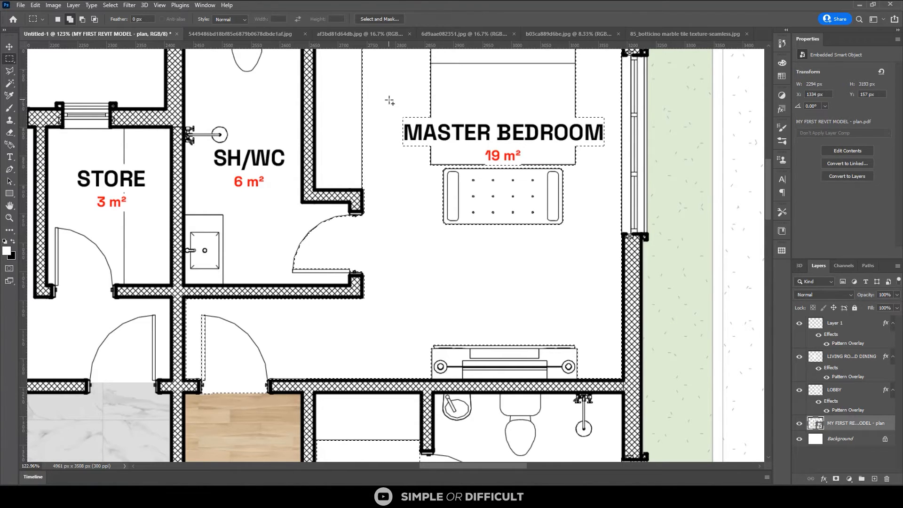
drag(387, 98, 430, 179)
drag(609, 90, 576, 185)
scroll(530, 223, down, 2)
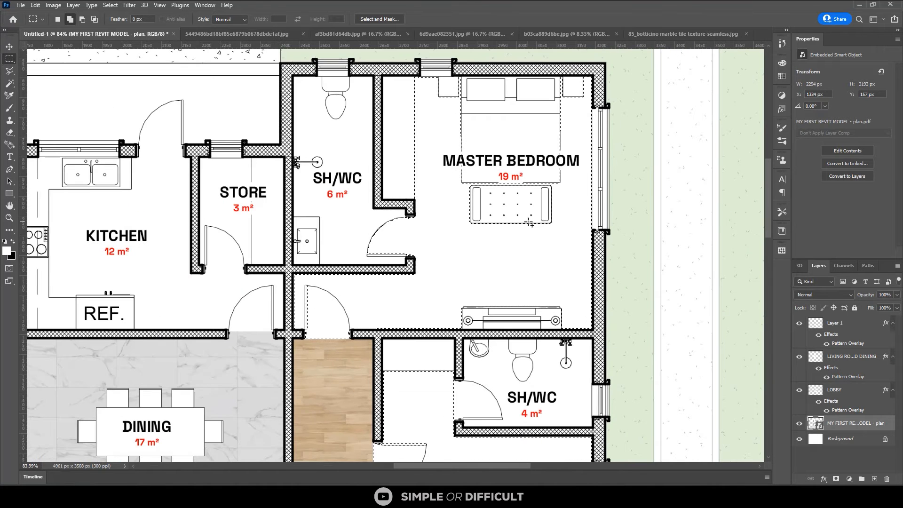
Subtract the 6 m² SH/WC doorway and door swing from the Master Bedroom selection with the Rectangular Marquee
scroll(478, 236, down, 1)
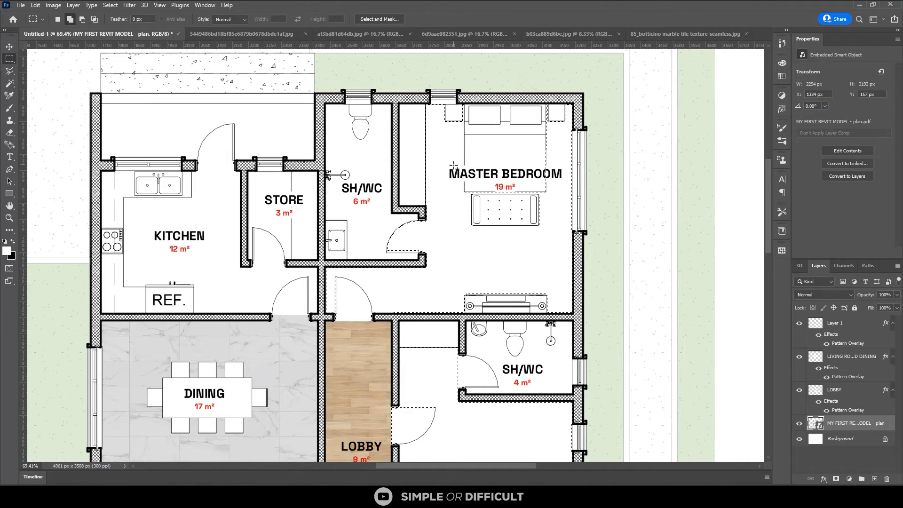
scroll(453, 166, down, 1)
scroll(429, 202, up, 1)
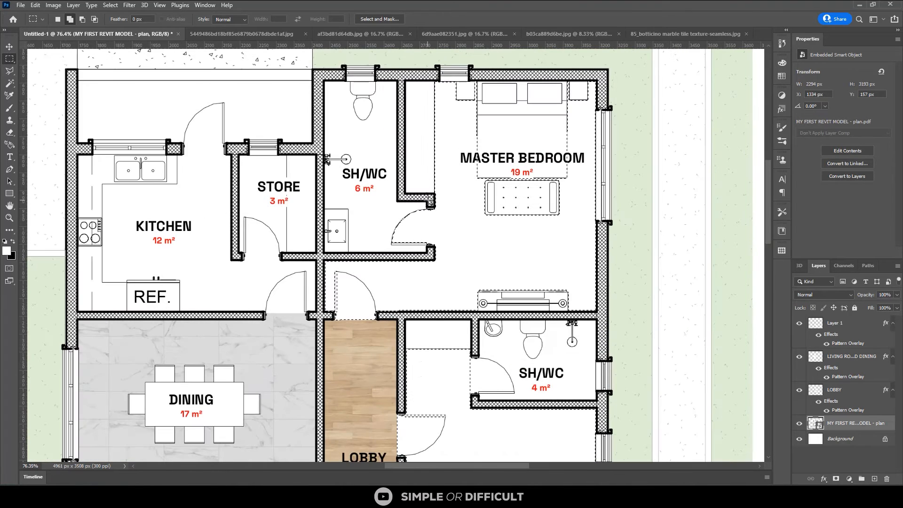
scroll(423, 221, up, 2)
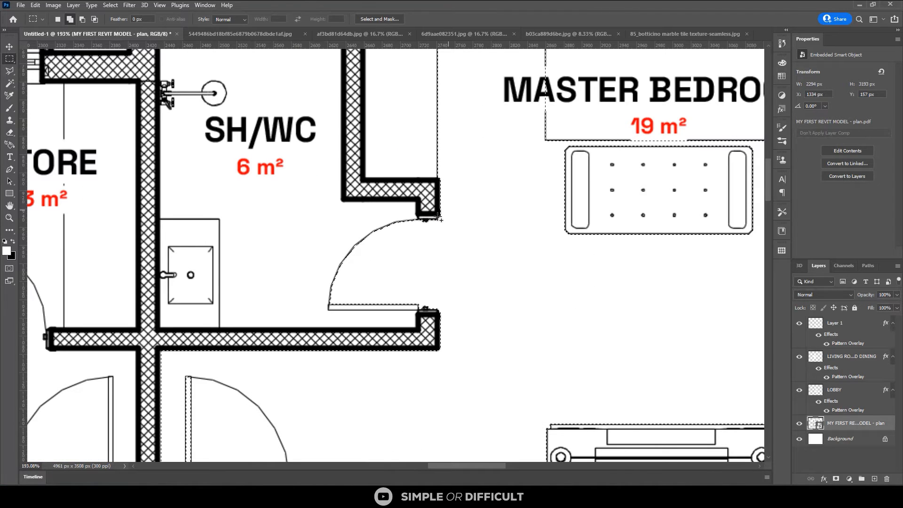
scroll(438, 216, up, 1)
drag(438, 217, 278, 330)
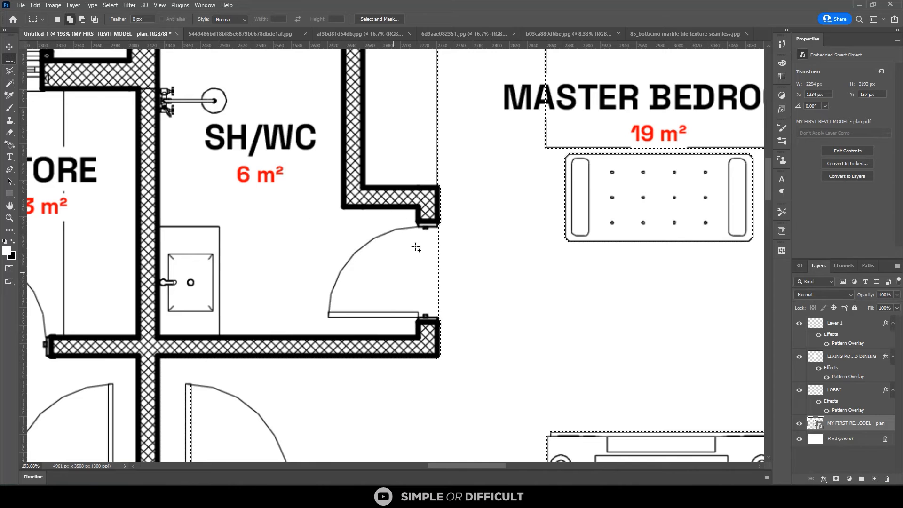
Create a new layer directly above the plan layer and name it BEDROOM
scroll(415, 247, down, 1)
scroll(423, 224, down, 2)
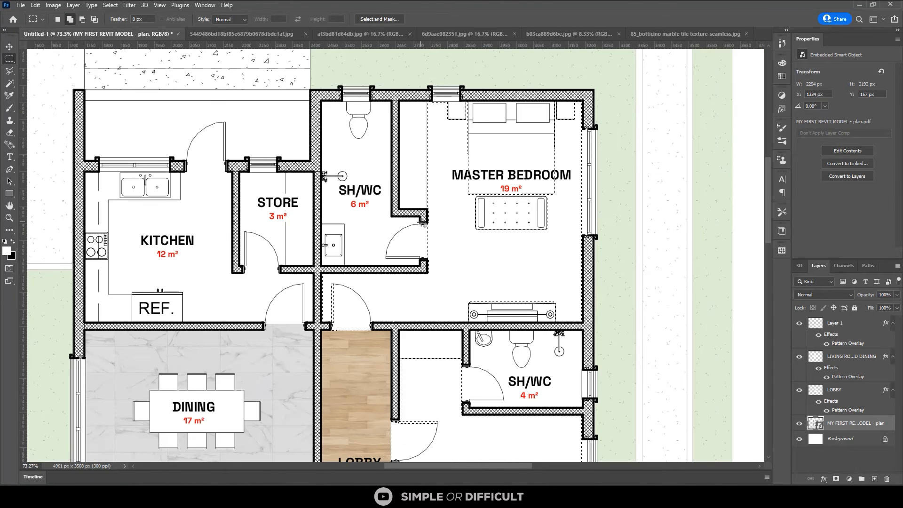
scroll(423, 224, down, 1)
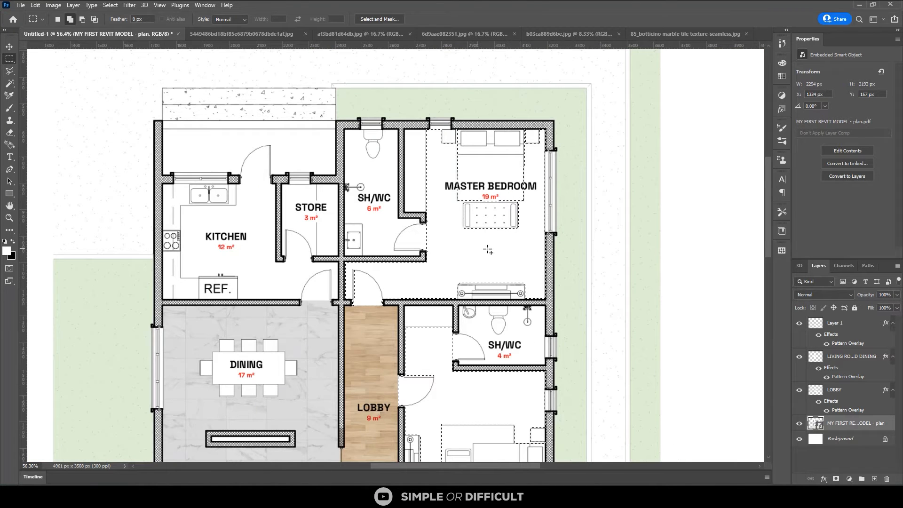
click(874, 479)
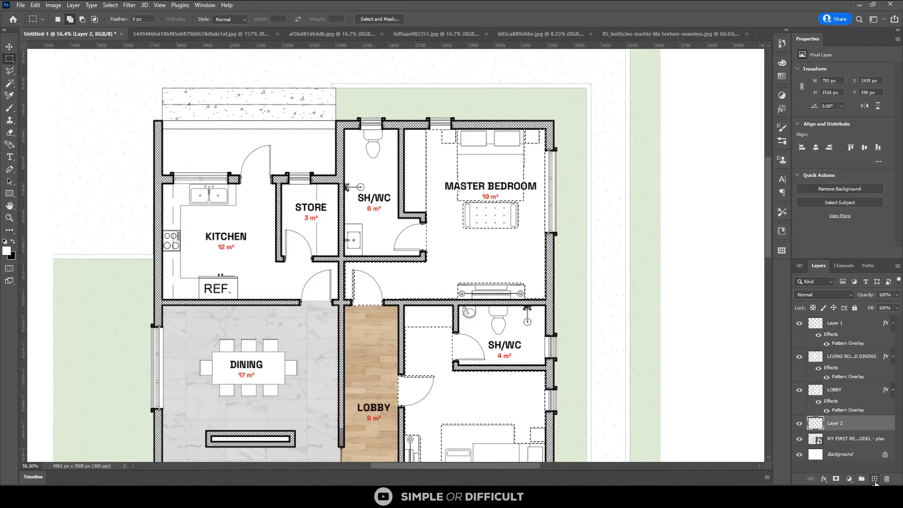
double_click(839, 423)
text(BED)
text(ROOM)
Apply a Pattern Overlay to the BEDROOM layer using the saved beige marble tile pattern
right_click(841, 423)
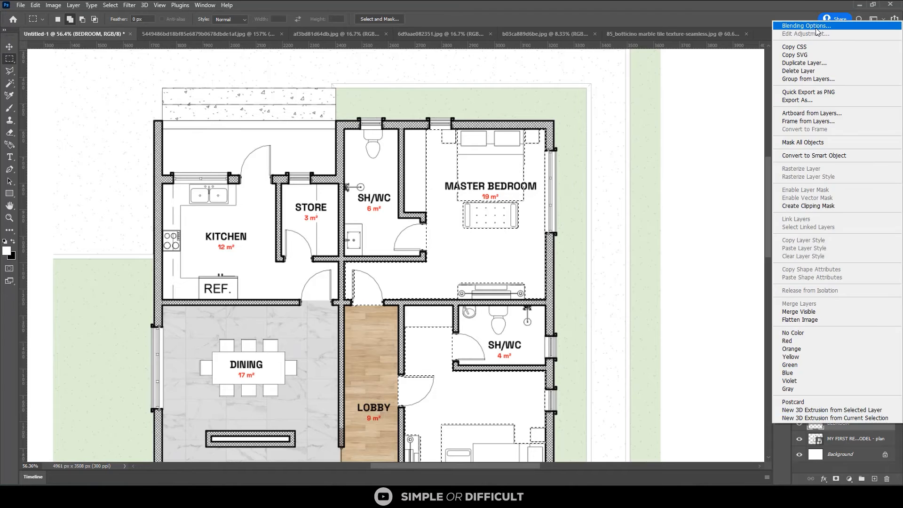
click(816, 27)
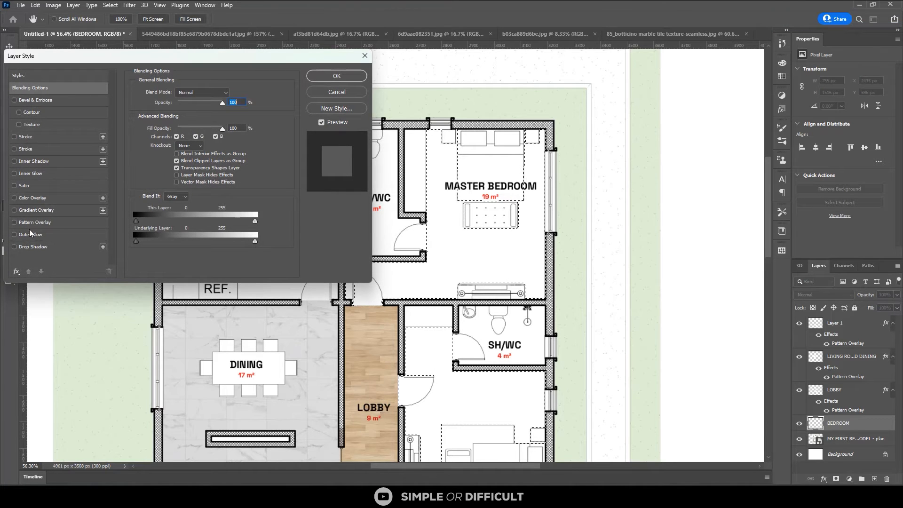
click(27, 223)
click(199, 122)
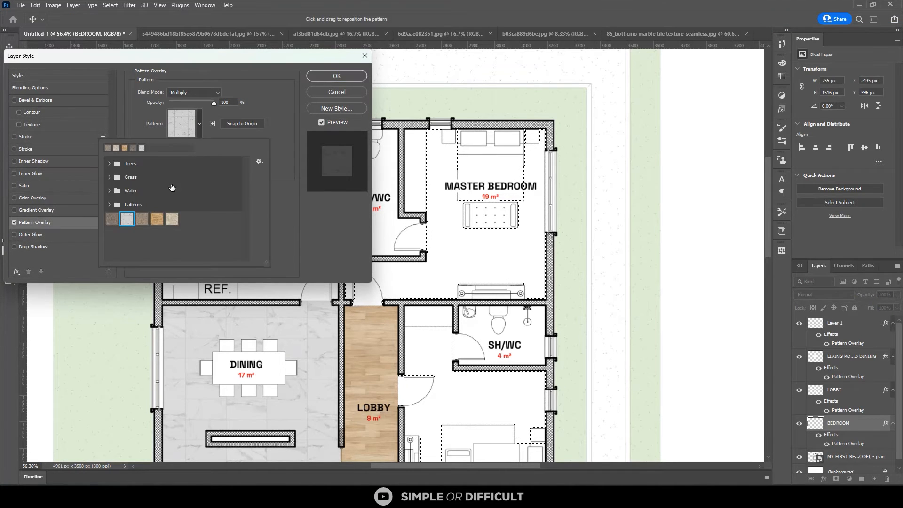
click(172, 219)
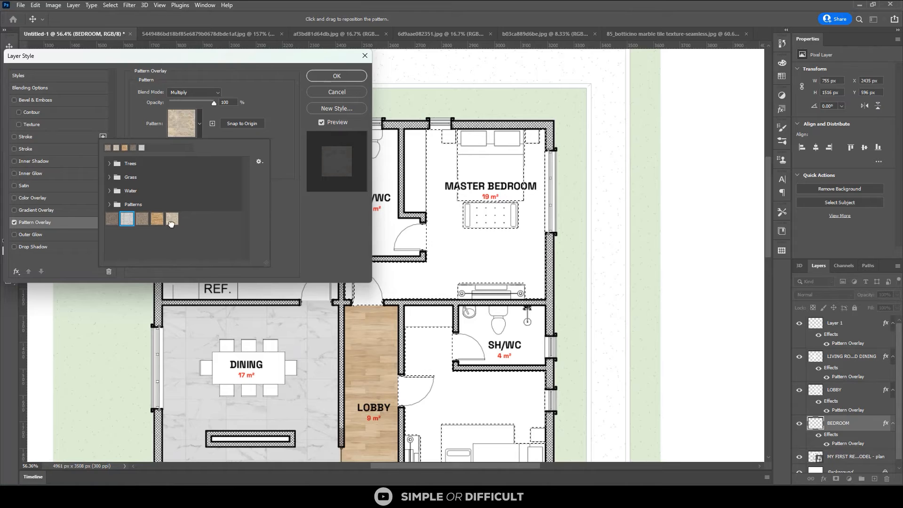
click(339, 77)
click(339, 77)
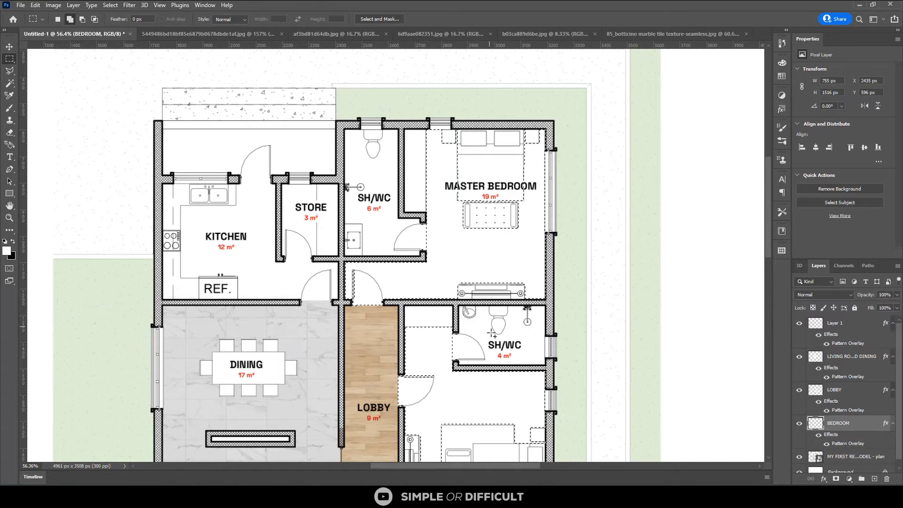
Fill the selected bedroom floors on the BEDROOM layer with the Paint Bucket
key(g)
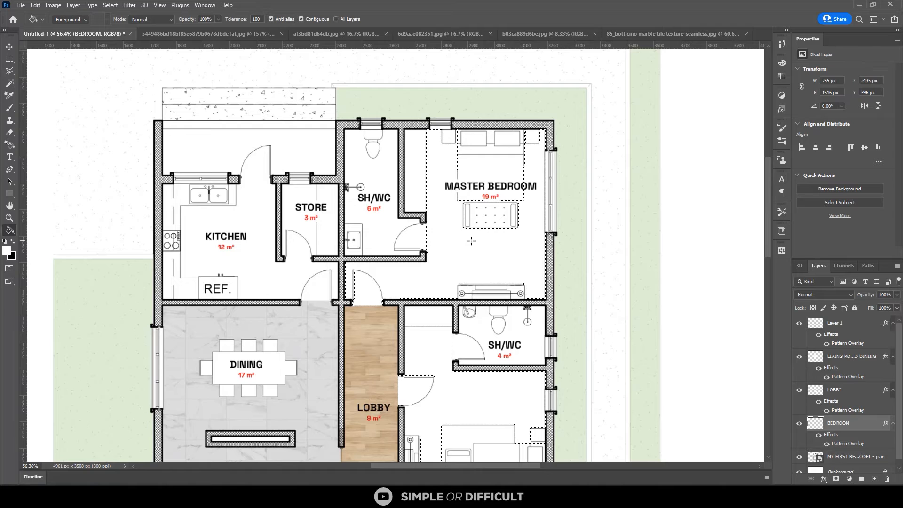
click(479, 239)
scroll(479, 239, up, 2)
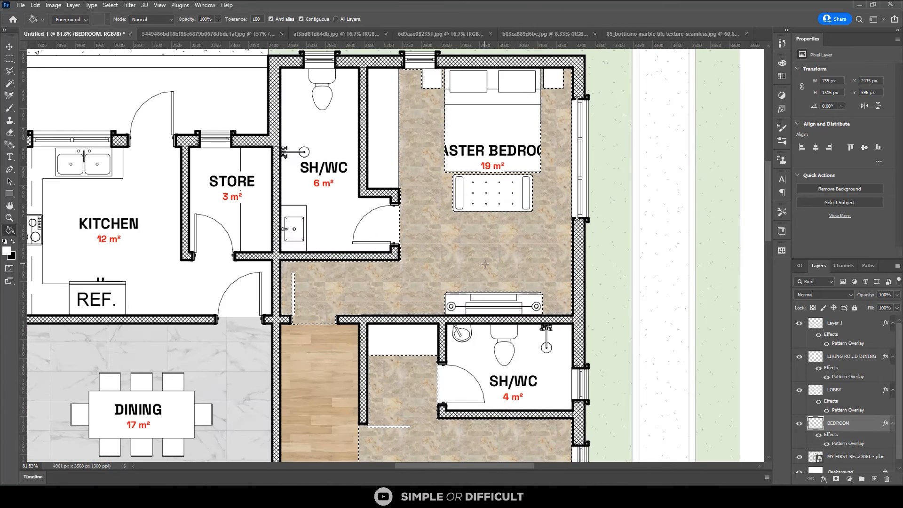
scroll(484, 264, up, 3)
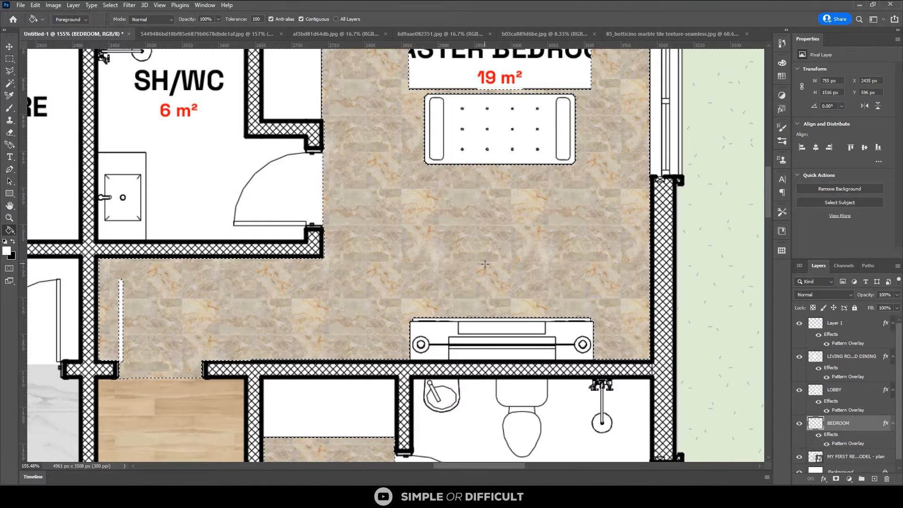
Set the BEDROOM layer's blend mode to Multiply and its opacity to 50%
click(842, 294)
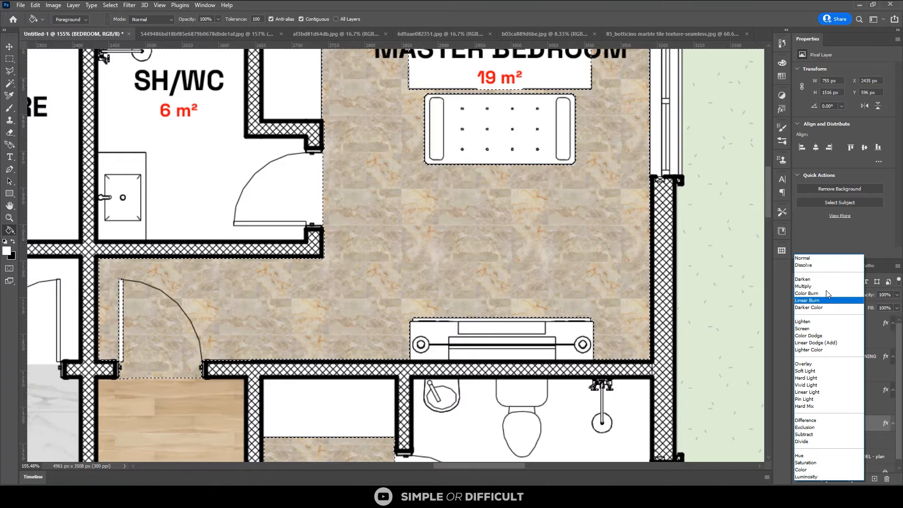
click(812, 285)
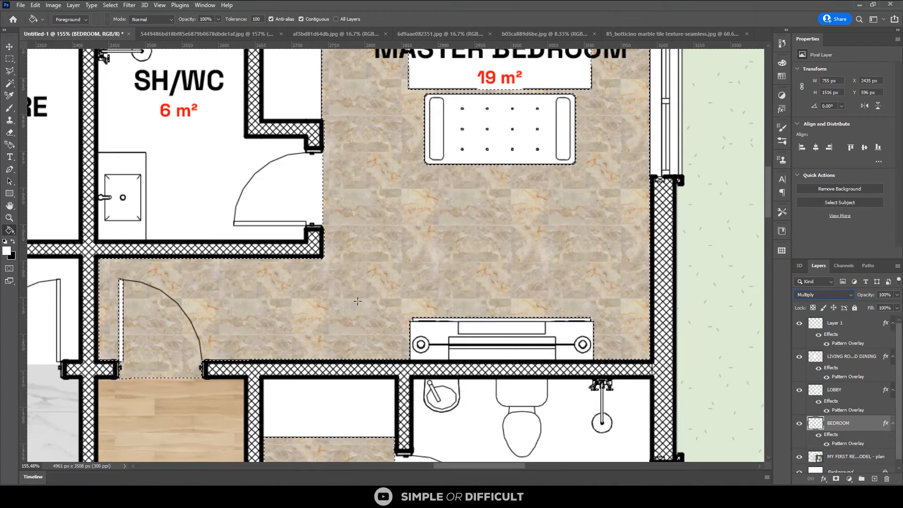
click(884, 294)
text(50)
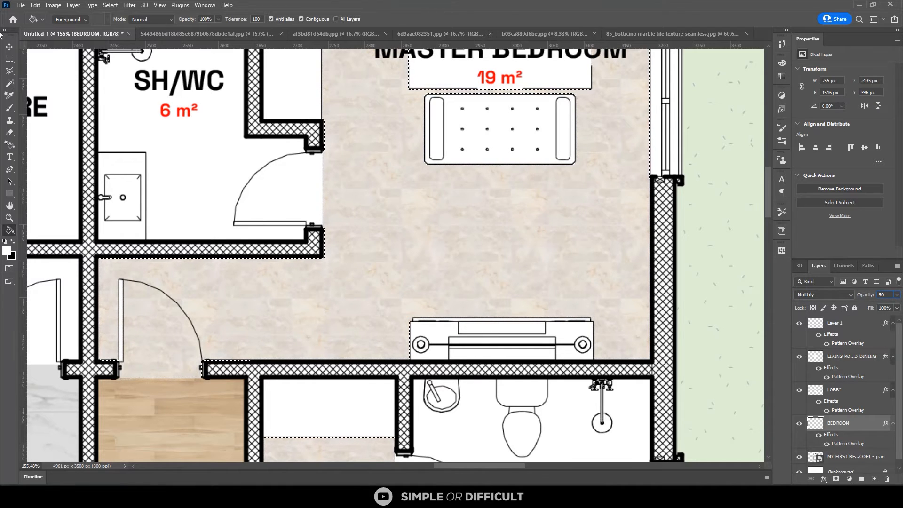
click(9, 46)
Enlarge the BEDROOM layer's Pattern Overlay to a scale of 41%
scroll(384, 142, down, 3)
scroll(384, 142, up, 1)
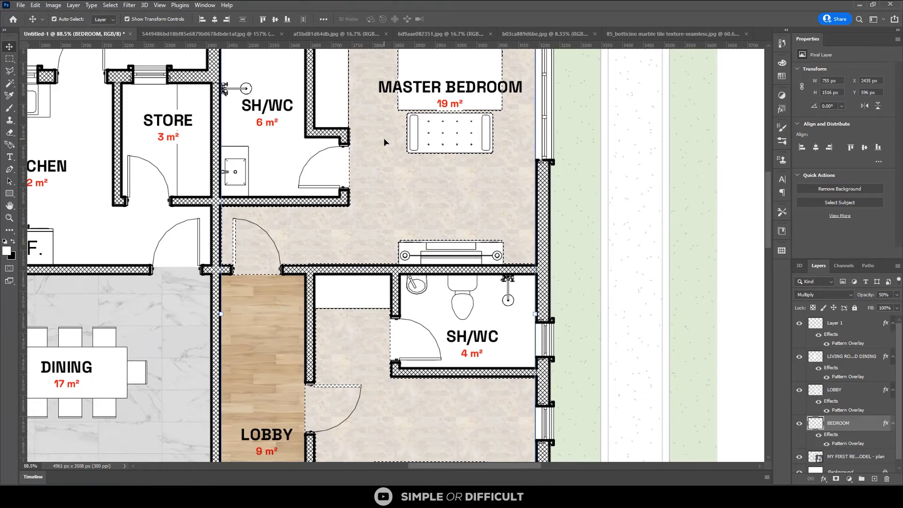
scroll(384, 142, down, 2)
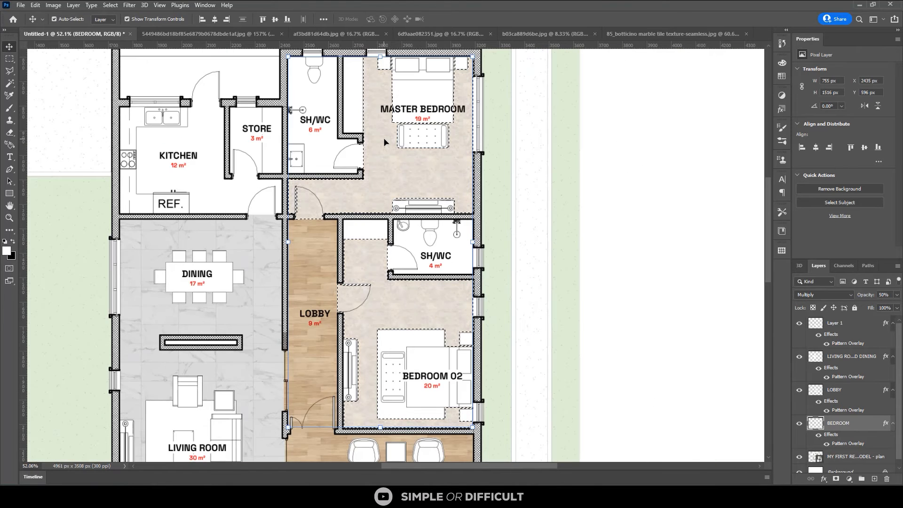
scroll(435, 213, down, 1)
scroll(404, 301, up, 5)
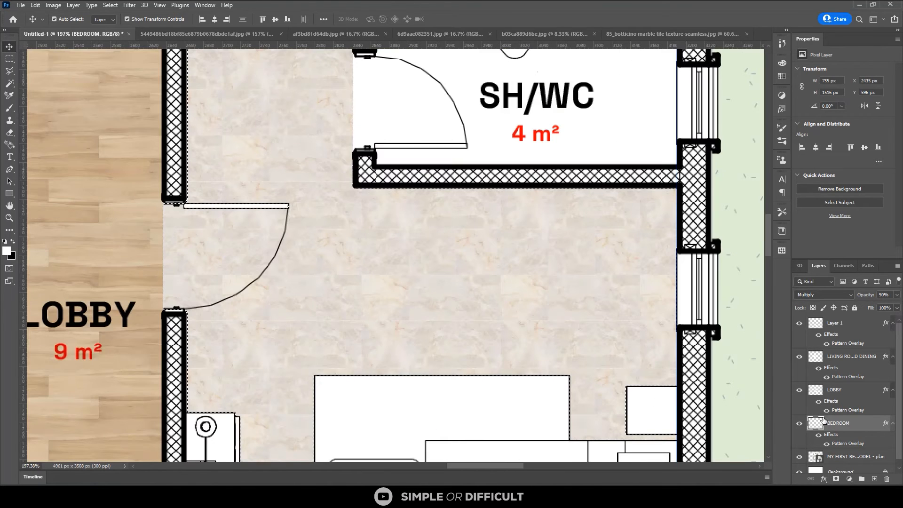
double_click(841, 449)
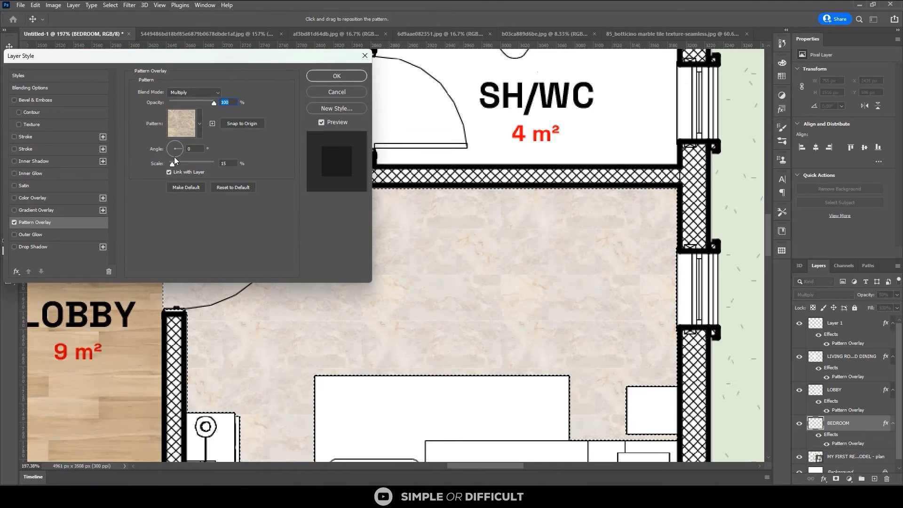
drag(174, 159, 175, 162)
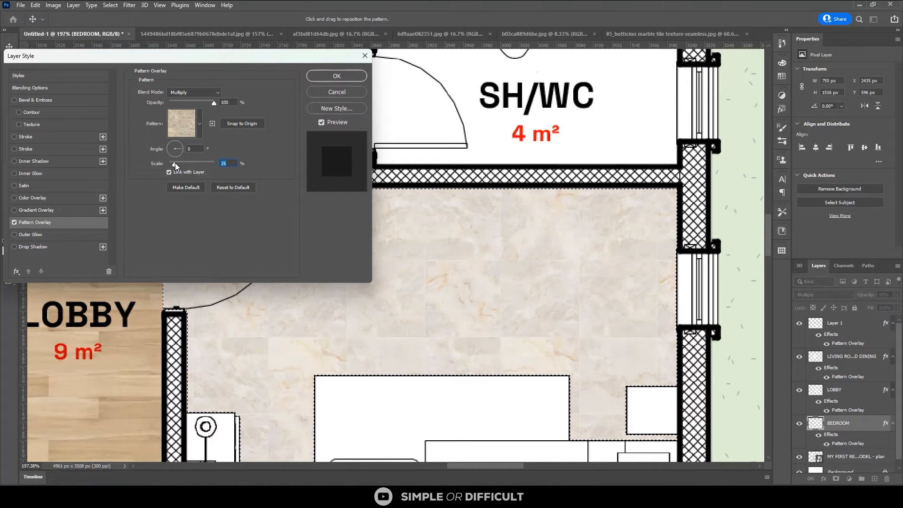
click(178, 163)
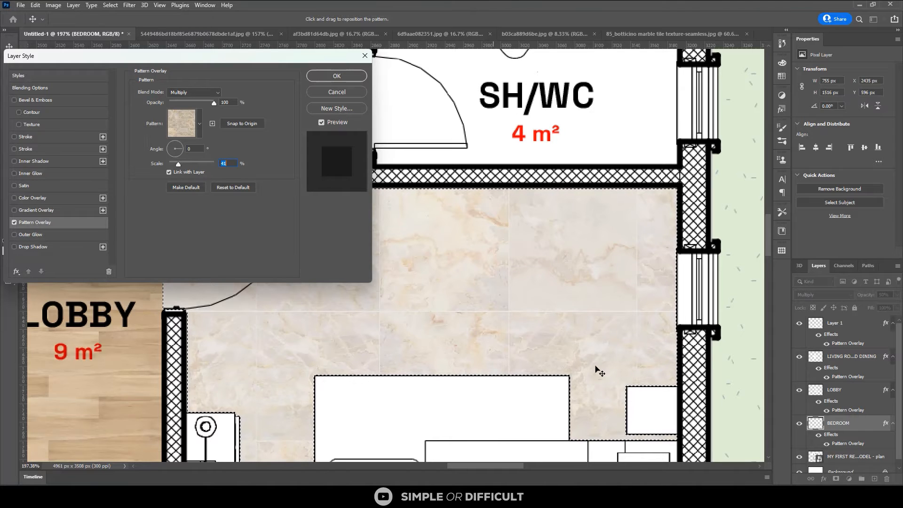
click(329, 78)
Set the BEDROOM layer's opacity to 65% and clear the selection around the bedroom floors
scroll(474, 257, down, 2)
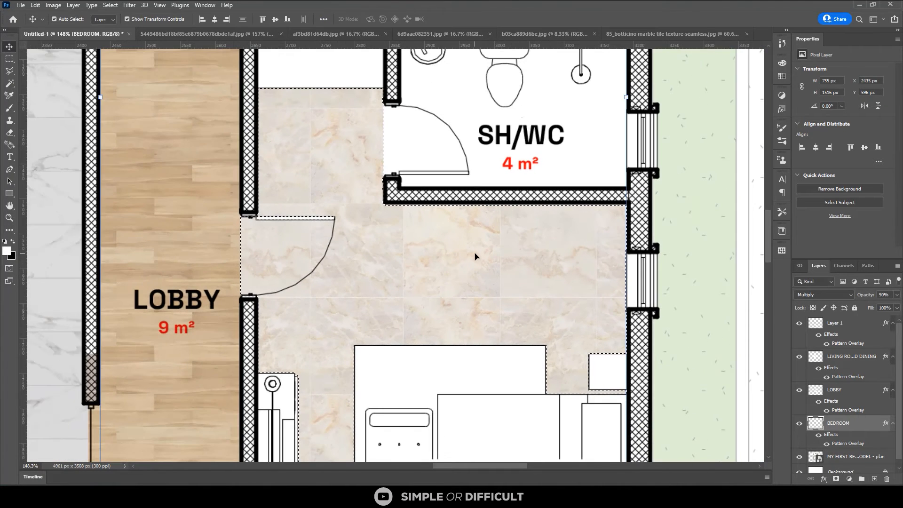
scroll(475, 256, down, 3)
scroll(462, 230, down, 2)
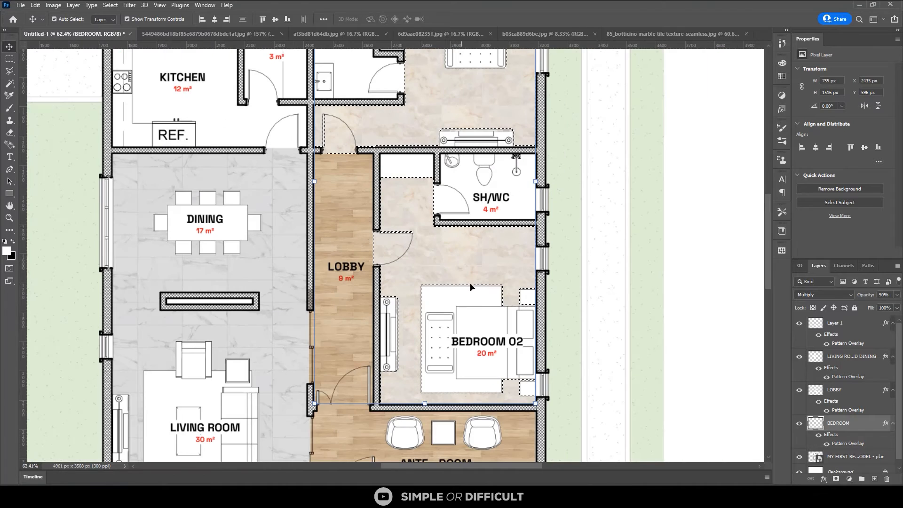
scroll(473, 297, down, 1)
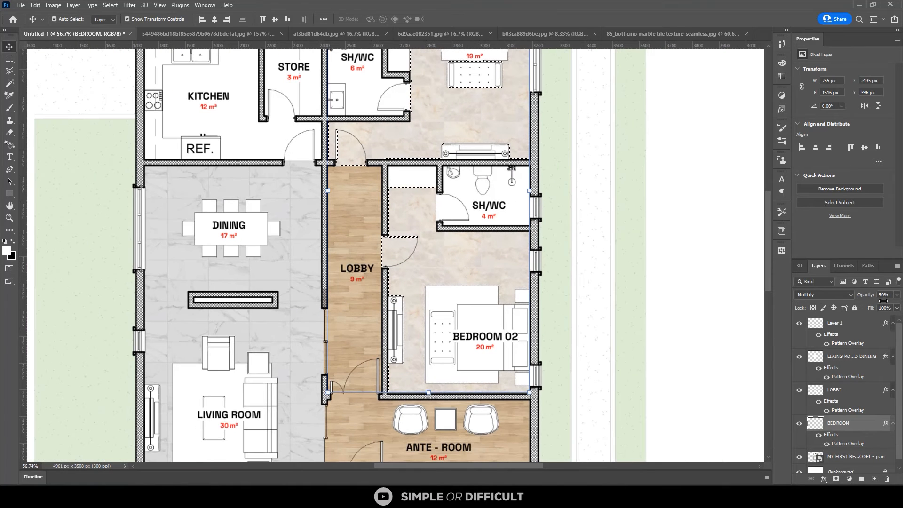
text(65)
scroll(579, 259, up, 1)
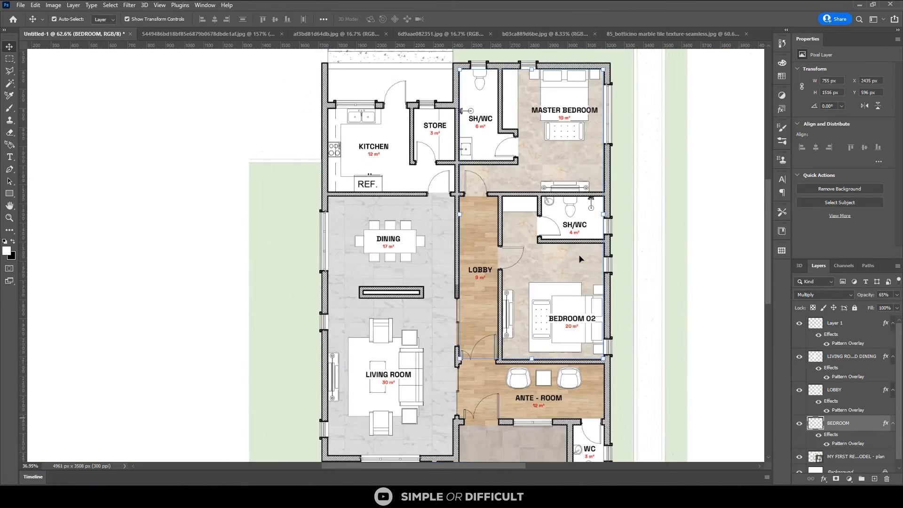
Select the kitchen floor on the MY FIRST REVIT MODEL - plan layer with the Magic Wand, adding the room label area with the Marquee
scroll(475, 126, up, 3)
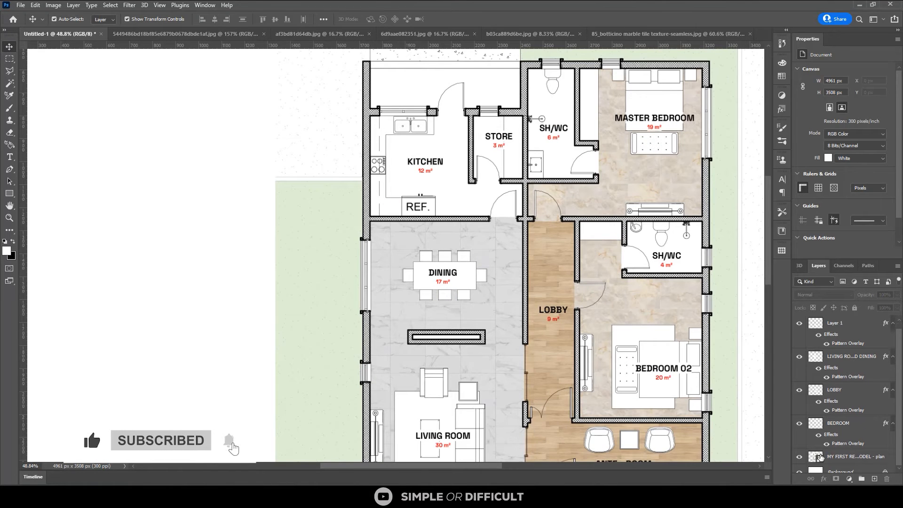
click(842, 455)
scroll(440, 172, up, 3)
key(w)
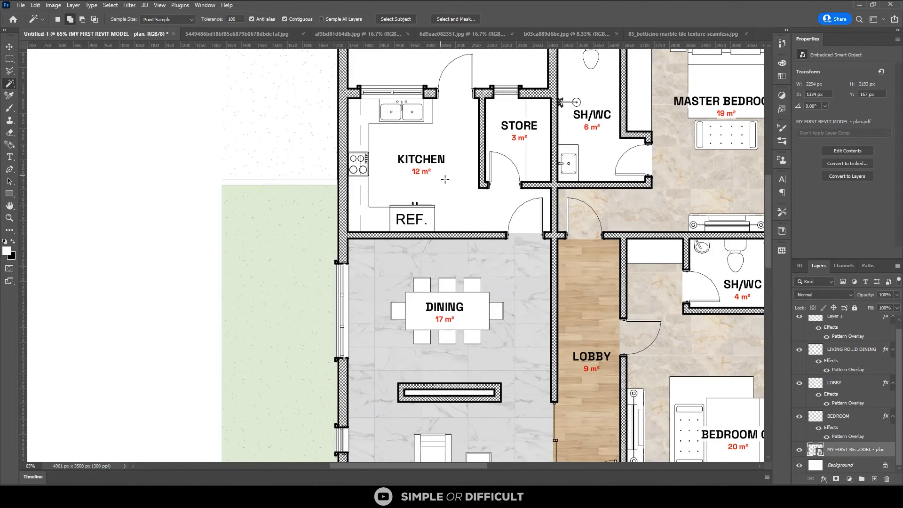
click(443, 179)
scroll(425, 133, up, 4)
key(m)
drag(372, 145, 469, 207)
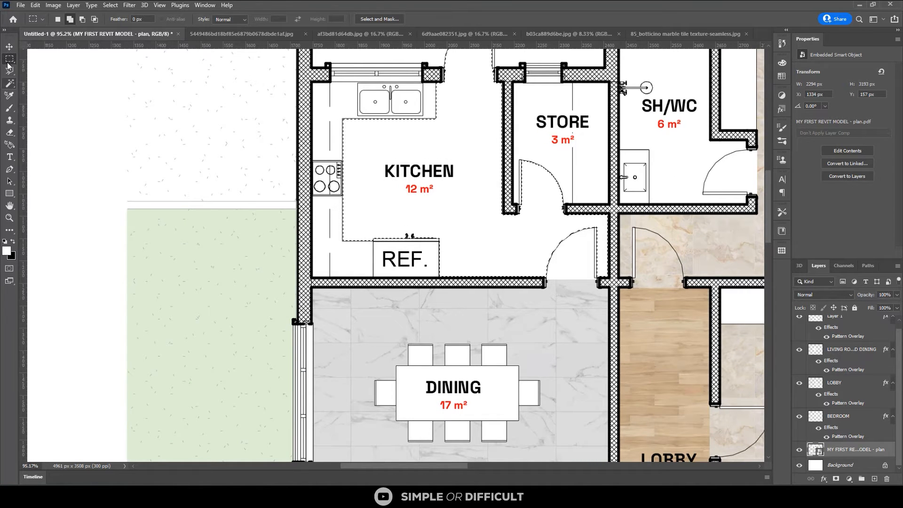
drag(378, 158, 463, 210)
Extend the kitchen floor selection over the door swing and threshold at the opening to the dining room
scroll(606, 270, up, 2)
scroll(607, 271, up, 1)
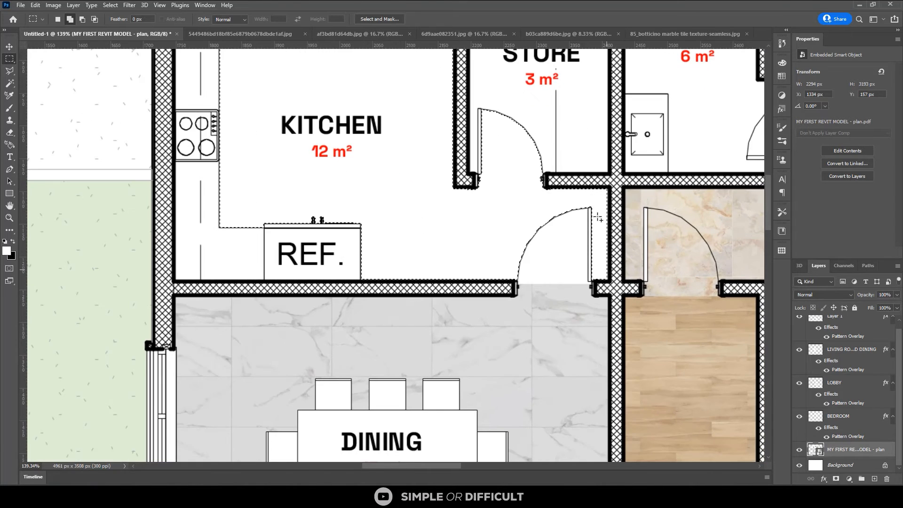
scroll(588, 201, up, 1)
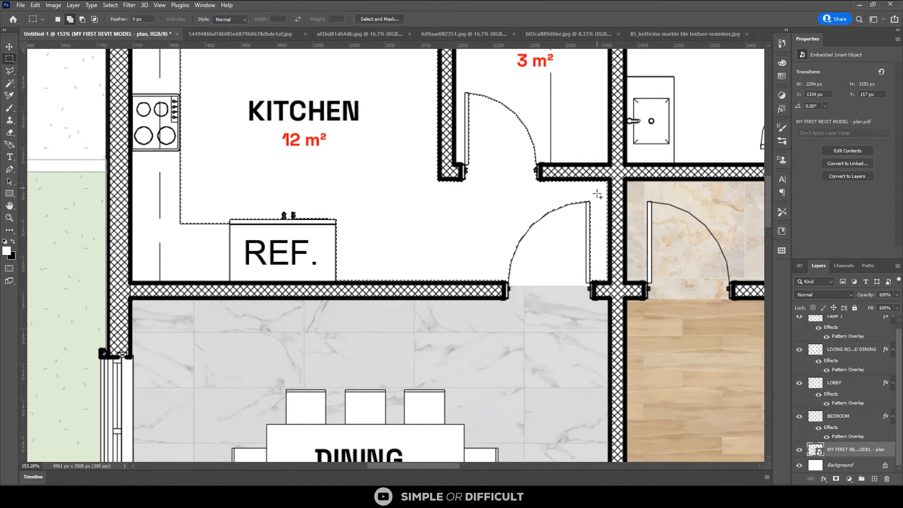
drag(597, 188, 498, 284)
scroll(534, 267, up, 1)
scroll(503, 281, up, 1)
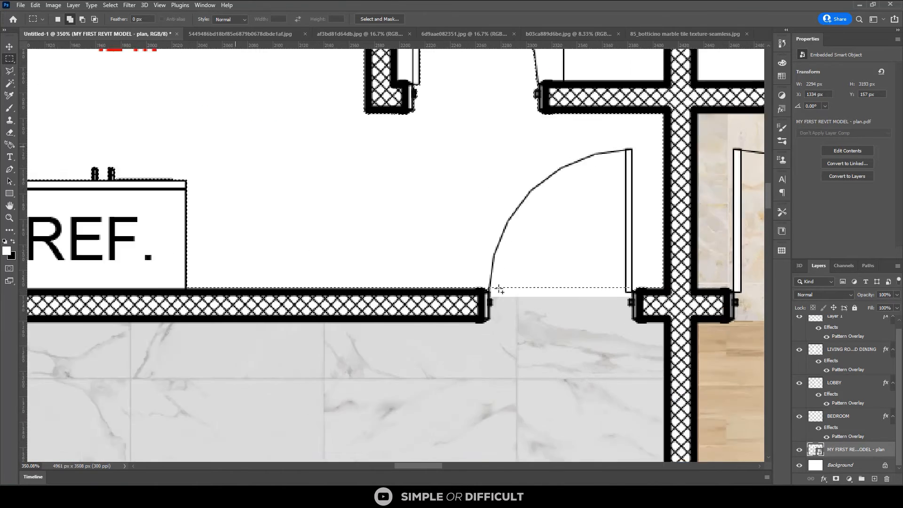
scroll(494, 292, up, 1)
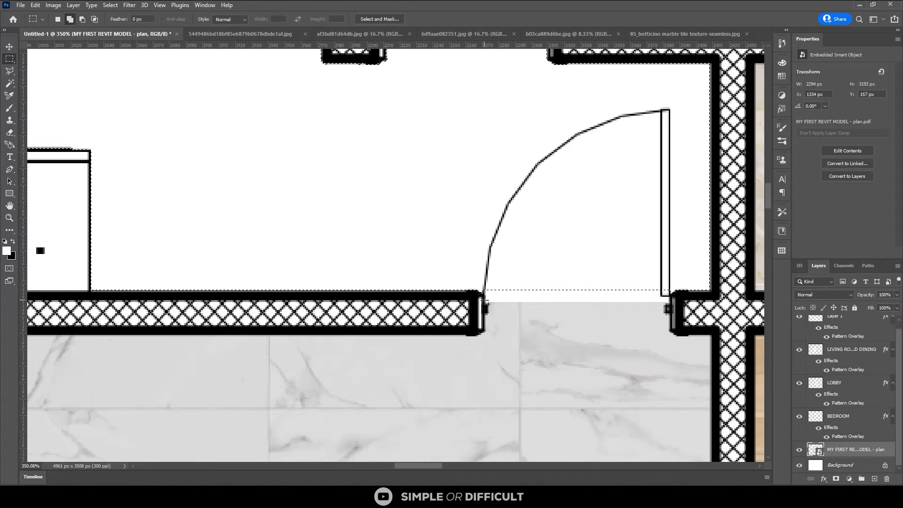
drag(485, 302, 673, 185)
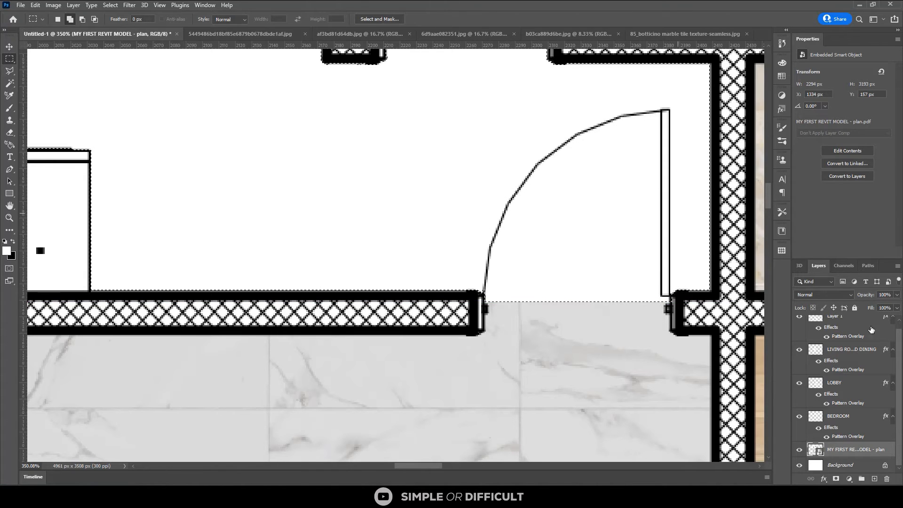
click(811, 295)
click(444, 174)
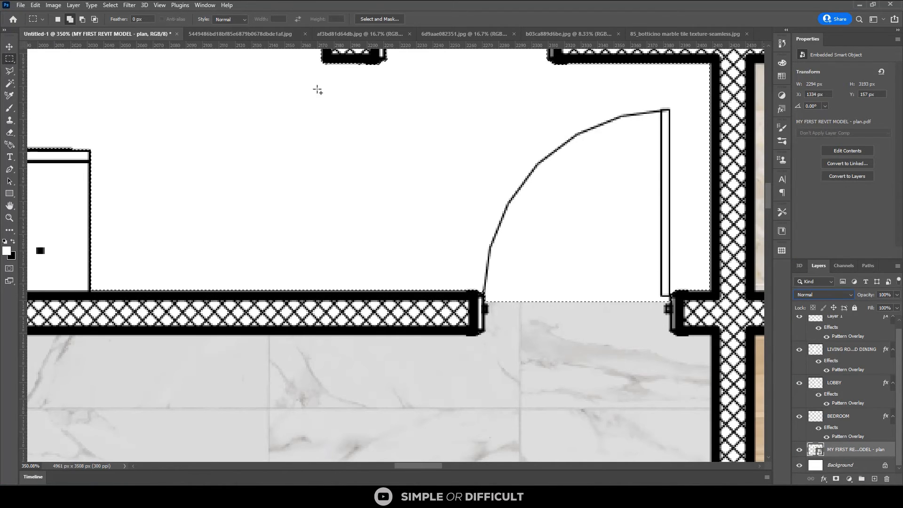
Subtract the door leaf at the kitchen–dining opening from the selection with the Magic Wand
click(9, 84)
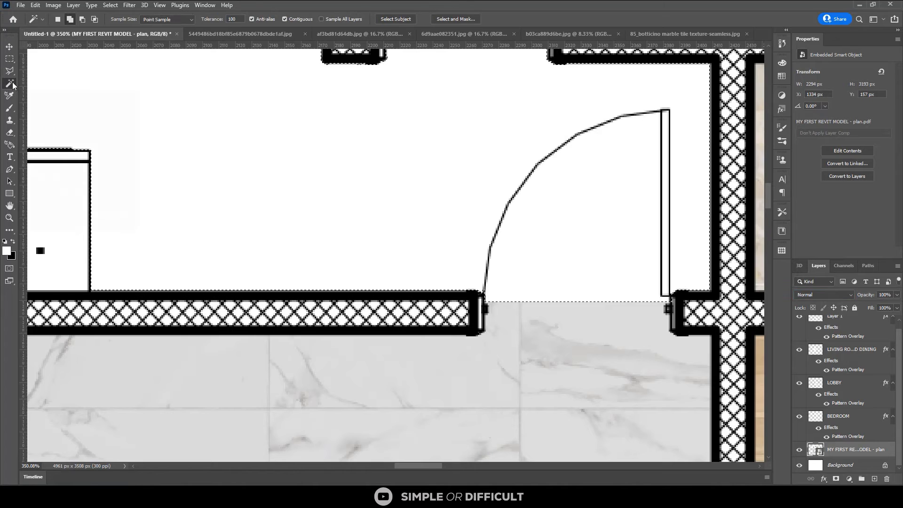
key(alt)
alt+click(663, 259)
scroll(632, 306, down, 3)
scroll(523, 170, down, 3)
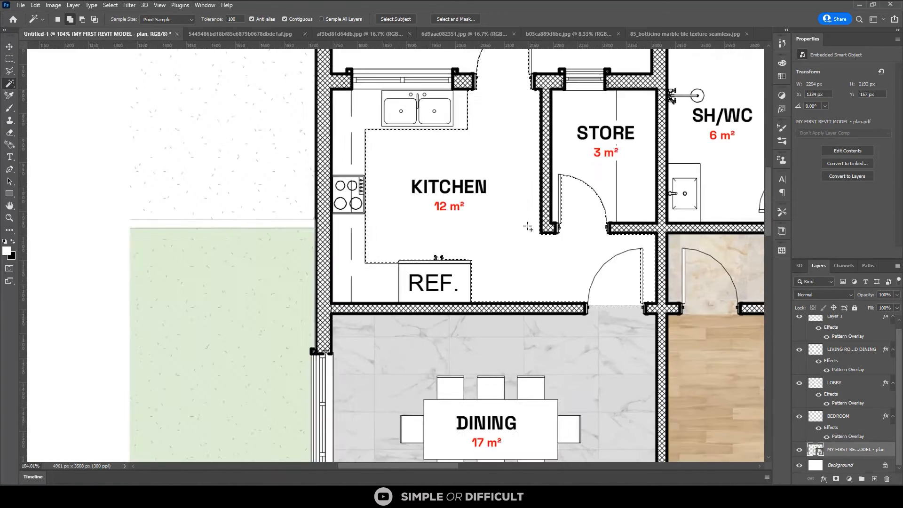
Subtract the exterior door and its swing outside the kitchen from the selection, ending it at the doorway
scroll(531, 87, up, 2)
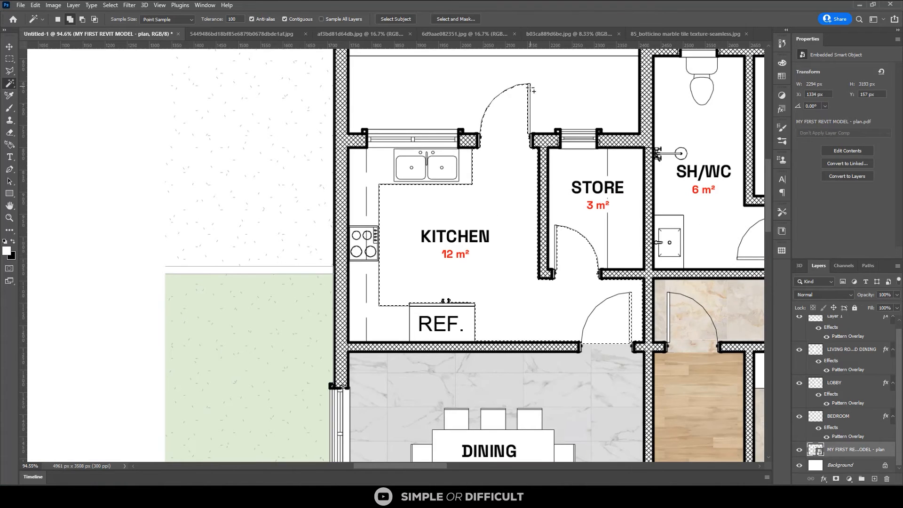
scroll(531, 87, up, 2)
key(m)
scroll(428, 233, down, 1)
key(alt)
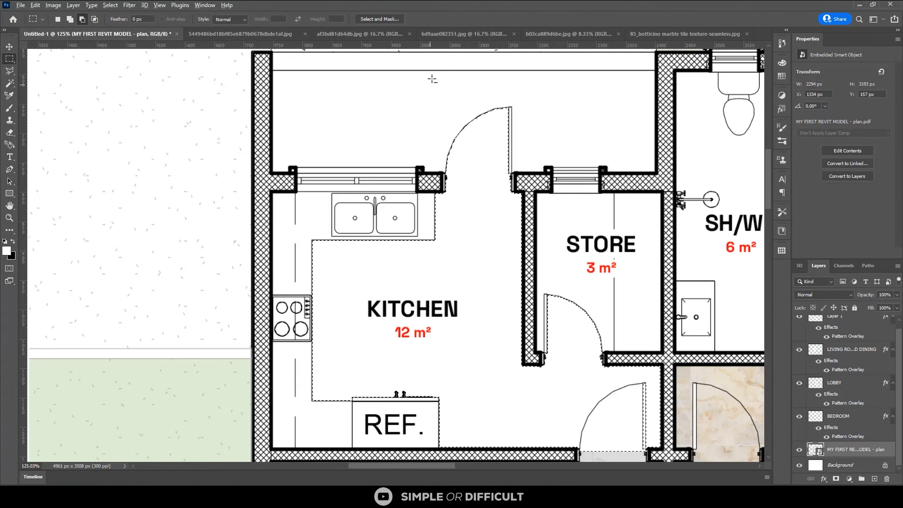
drag(422, 85, 536, 172)
scroll(586, 338, up, 1)
scroll(586, 338, up, 1)
drag(527, 259, 556, 300)
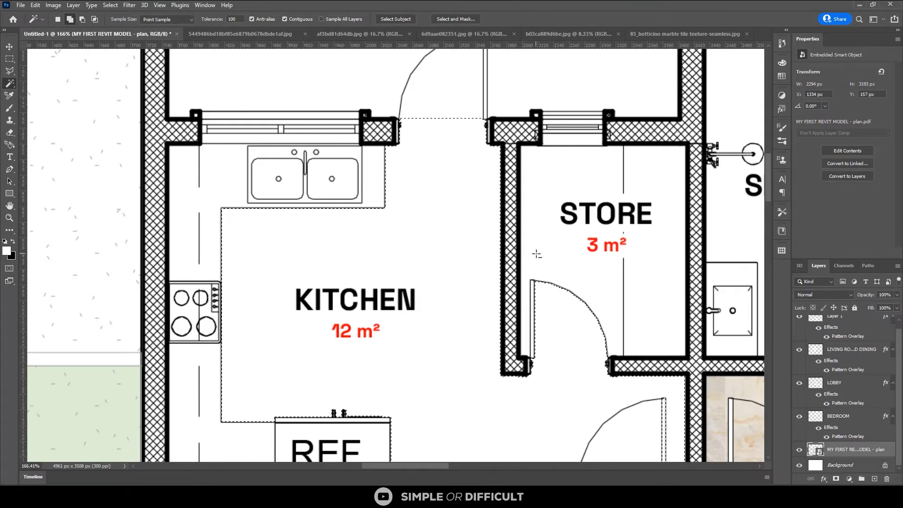
Add the store's floor to the selection, including its label area and the door swing
key(w)
click(548, 245)
scroll(531, 170, up, 1)
key(m)
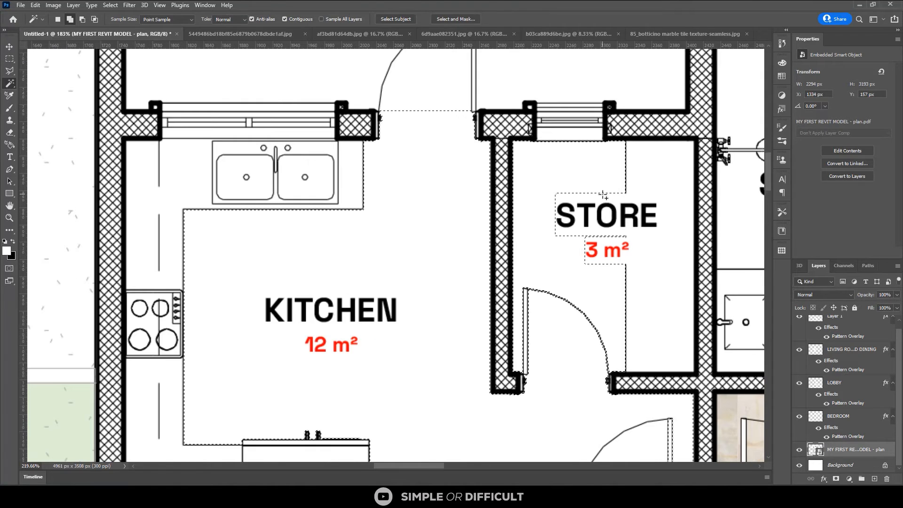
scroll(530, 169, up, 1)
drag(530, 170, 630, 302)
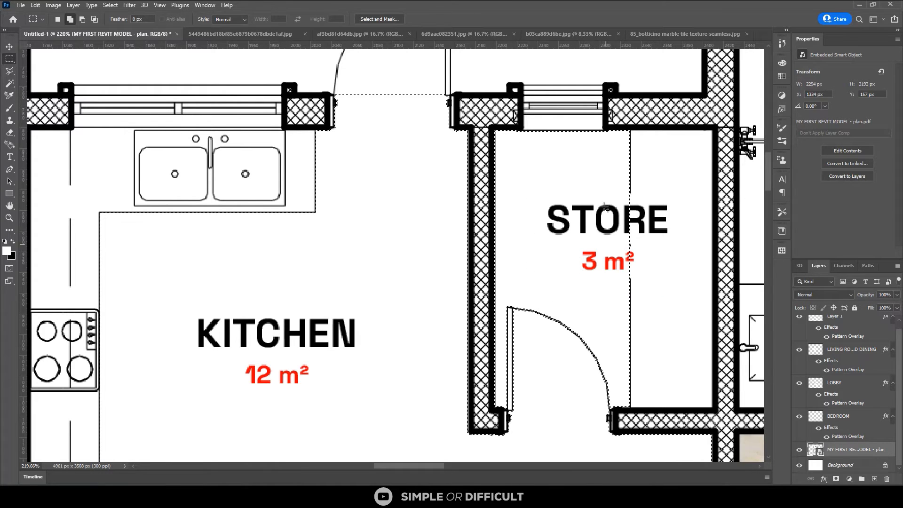
drag(606, 183, 520, 389)
drag(615, 348, 588, 410)
Create a new layer above the plan layer and name it KICHEN
scroll(608, 269, down, 4)
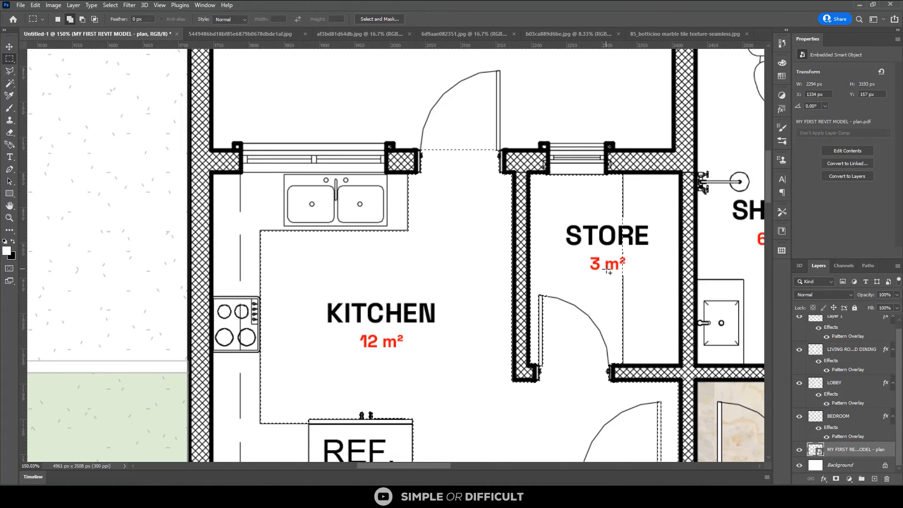
scroll(553, 264, down, 4)
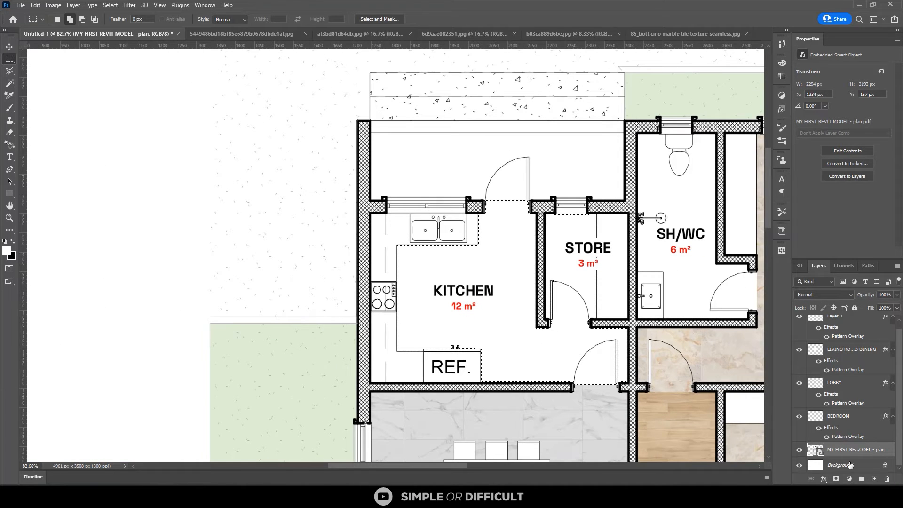
click(874, 479)
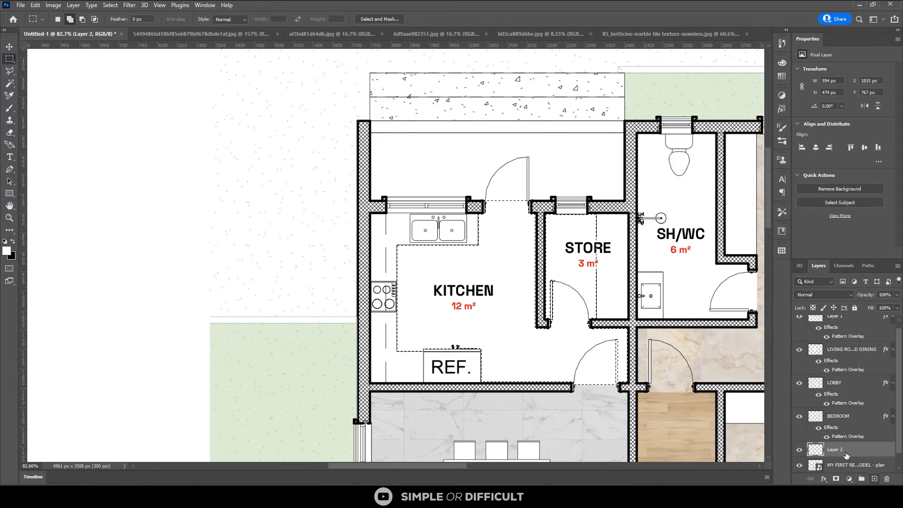
double_click(830, 452)
key(Return)
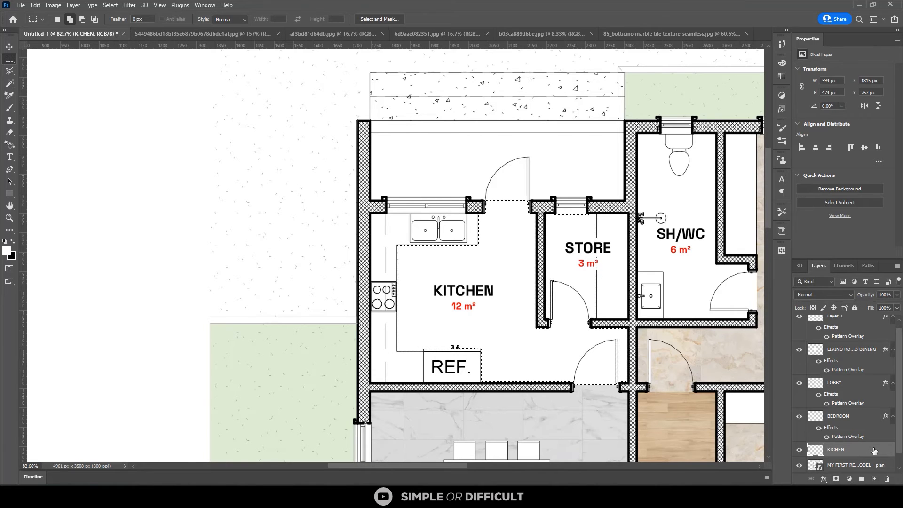
Add a Pattern Overlay to the KICHEN layer using the saved dark brown herringbone wood pattern
right_click(869, 449)
click(791, 53)
click(36, 223)
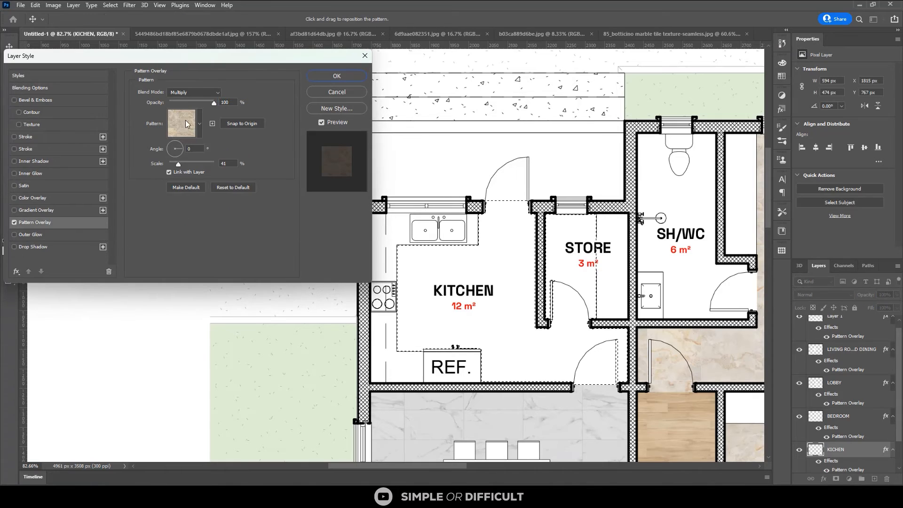
click(200, 125)
click(112, 219)
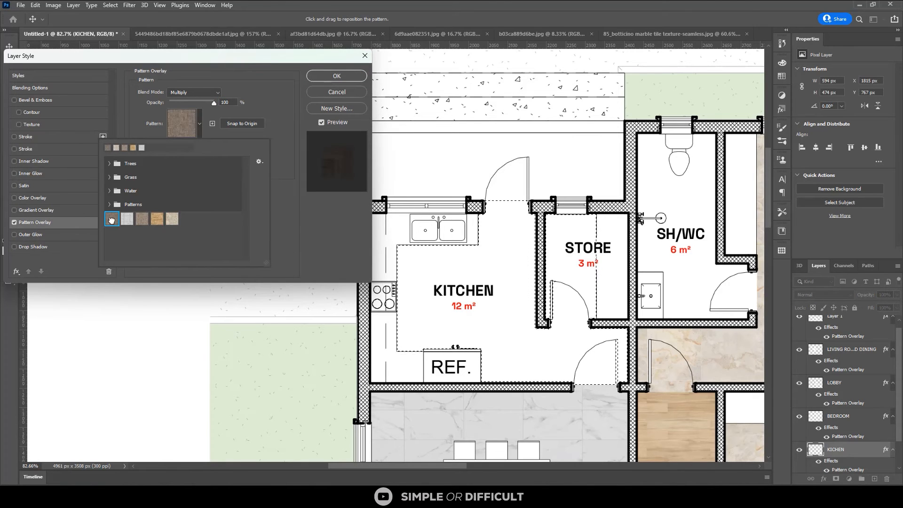
click(341, 78)
click(341, 78)
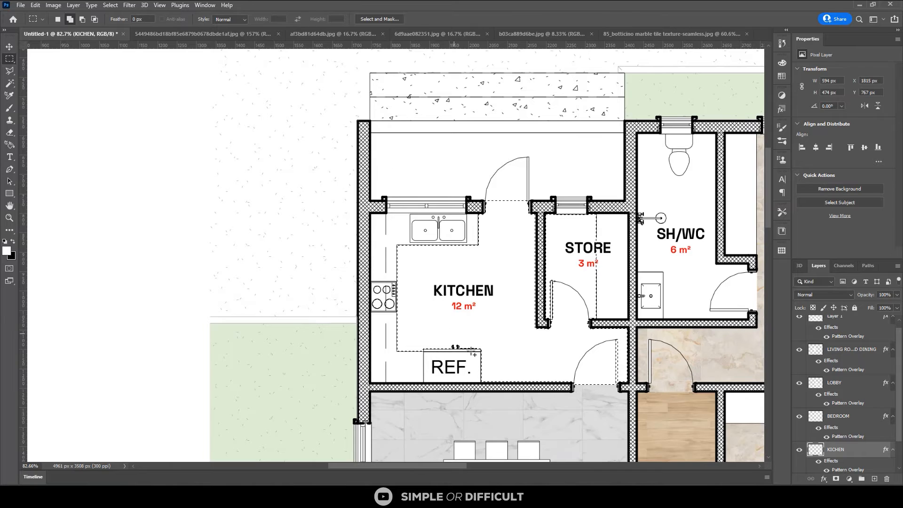
Fill the selected kitchen and store floors on the KICHEN layer with the Paint Bucket
key(g)
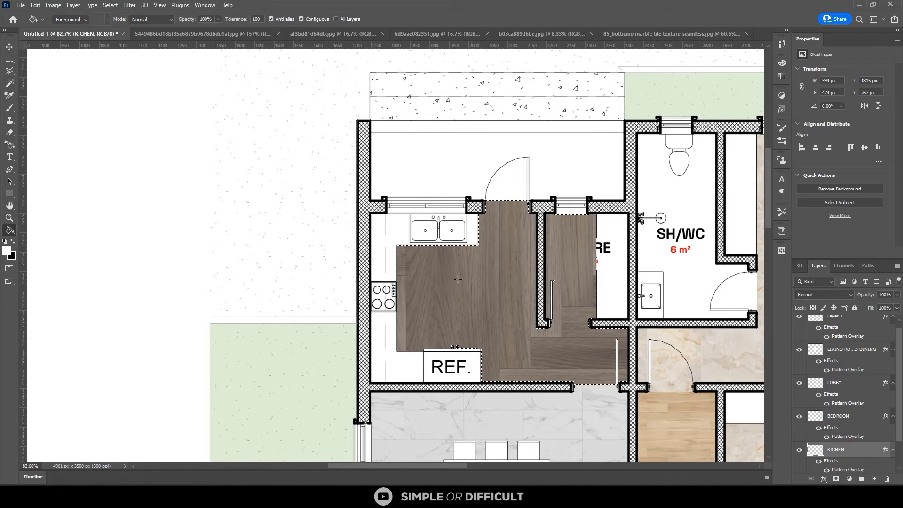
scroll(419, 281, down, 2)
scroll(693, 351, down, 2)
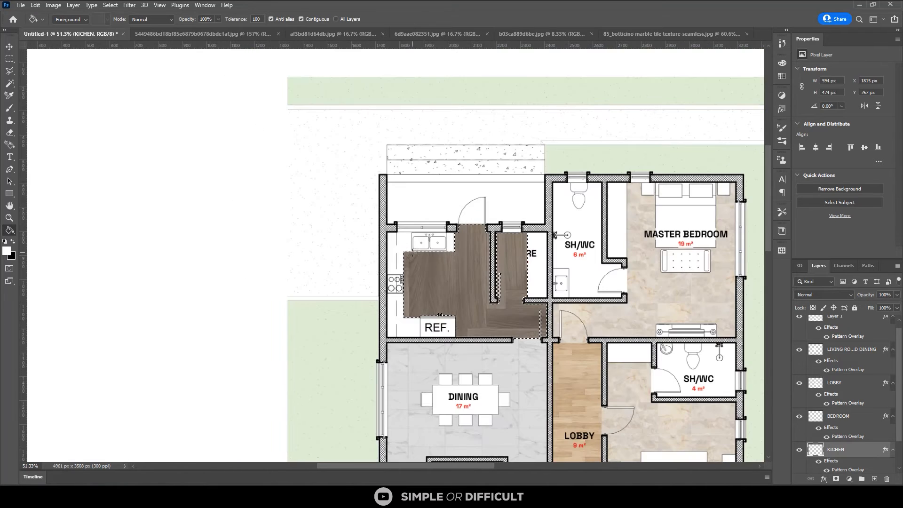
Reduce the KICHEN layer's Pattern Overlay scale so the wood reads as a fine herringbone floor
scroll(531, 387, down, 1)
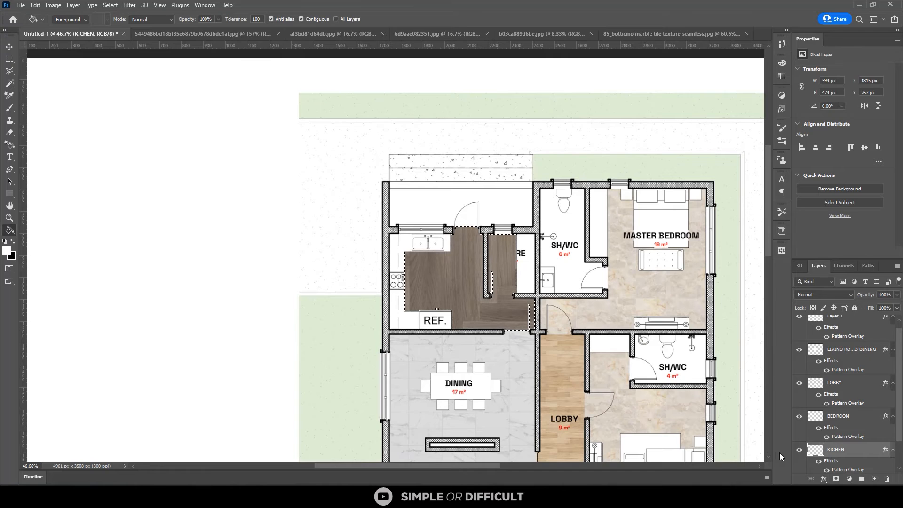
scroll(826, 456, down, 1)
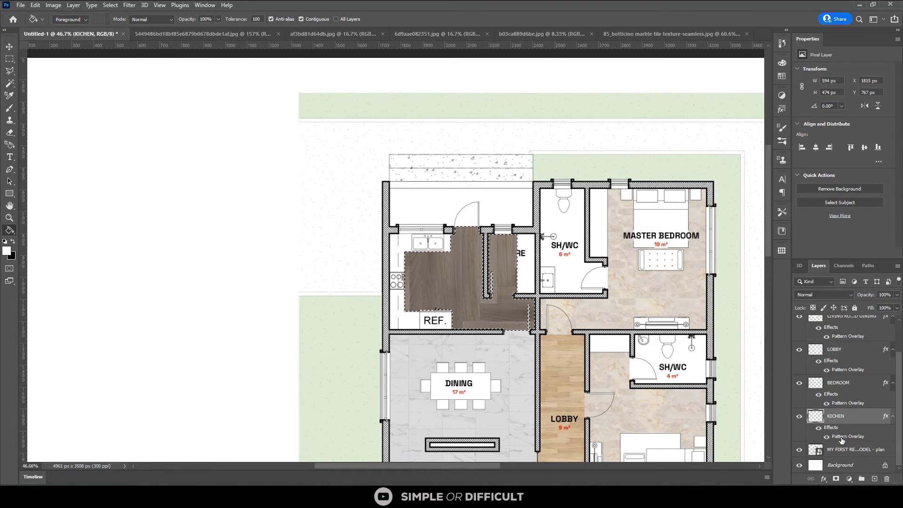
double_click(842, 438)
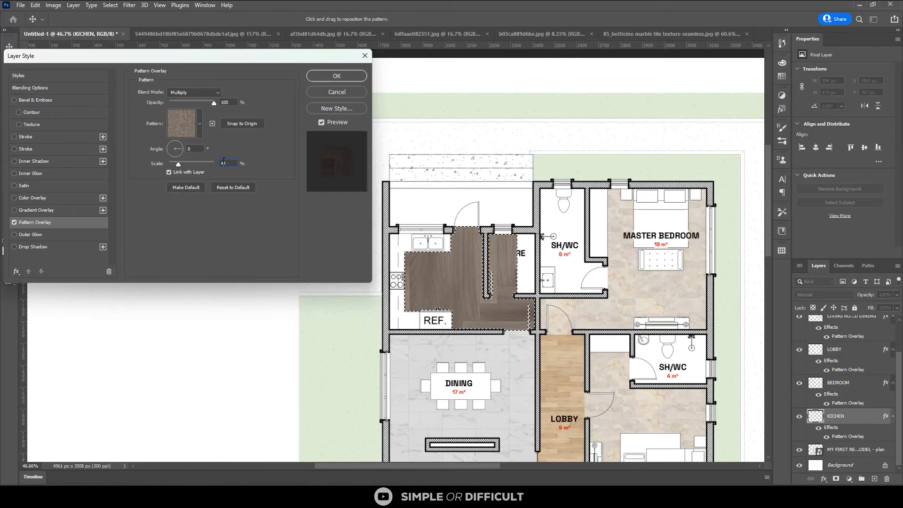
text(15)
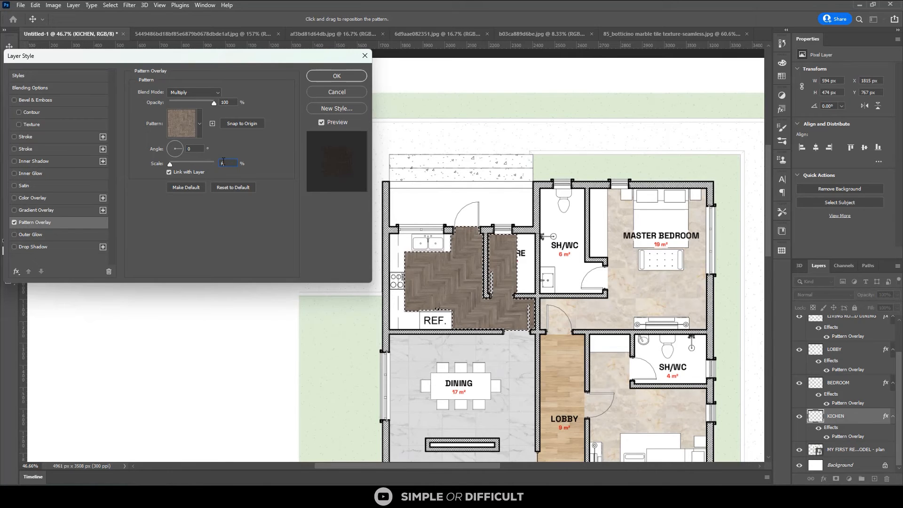
click(324, 76)
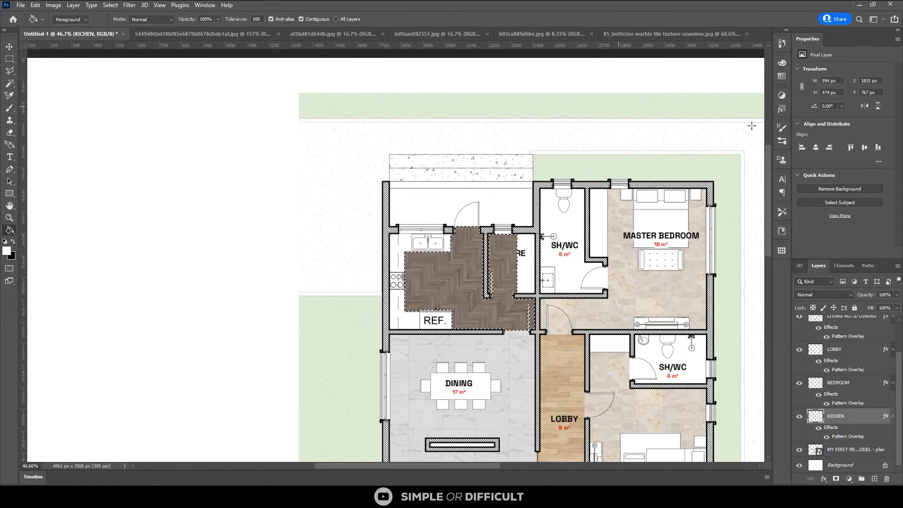
Set the KICHEN layer's blend mode to Multiply and its opacity to 65%
click(844, 295)
click(822, 294)
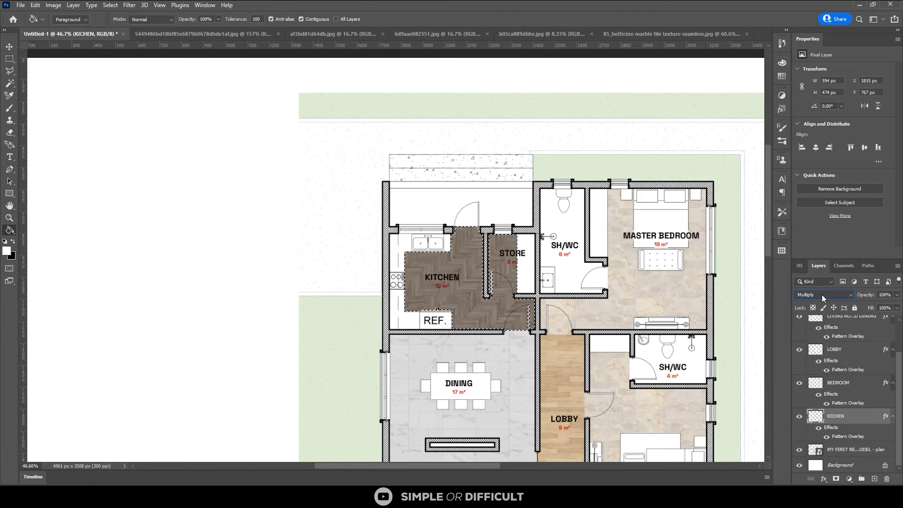
click(884, 295)
text(65)
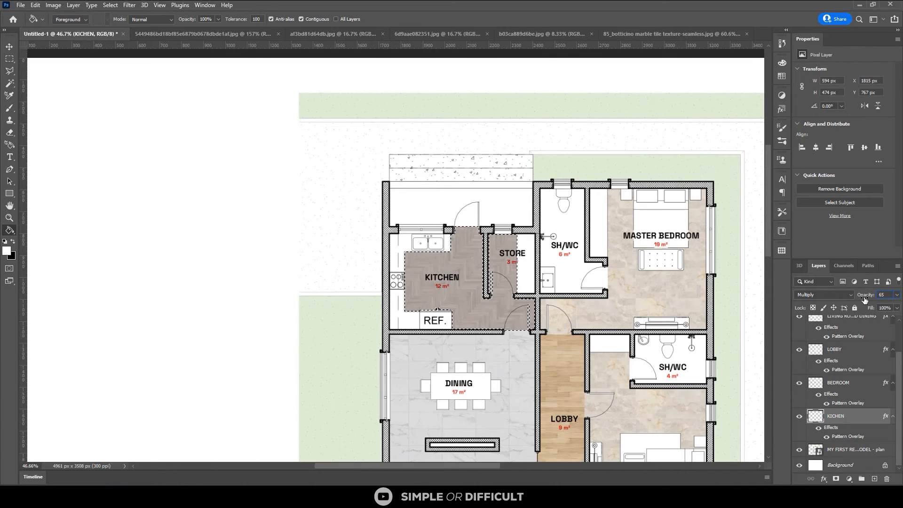
Clear the selection around the kitchen and store floors and set the KICHEN layer's opacity to 50%
click(9, 47)
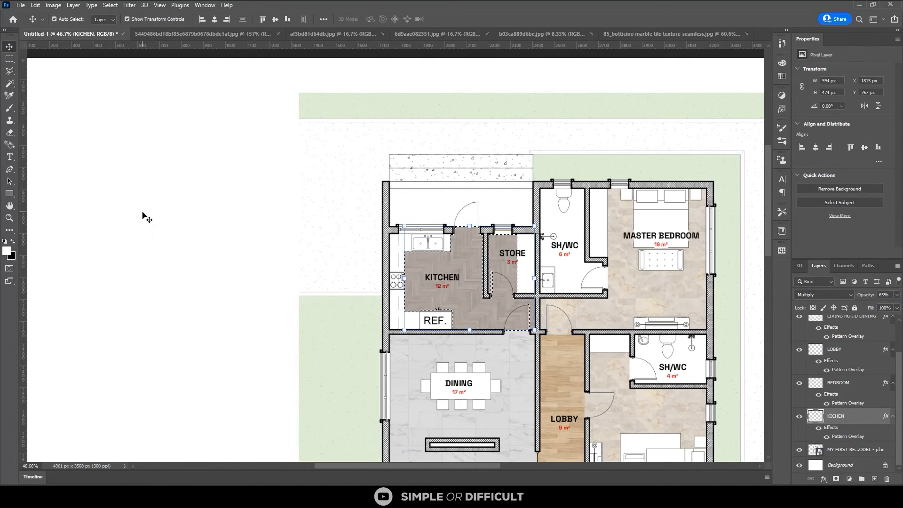
scroll(428, 270, up, 2)
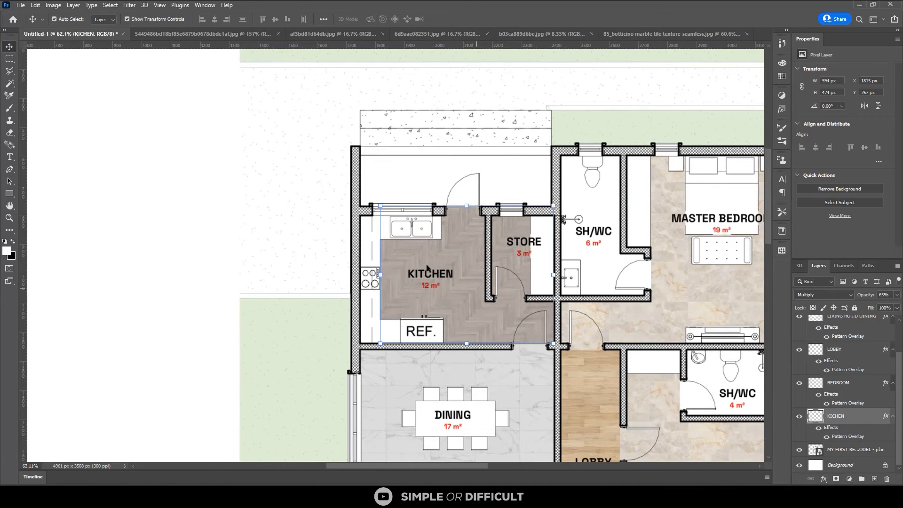
scroll(427, 268, up, 4)
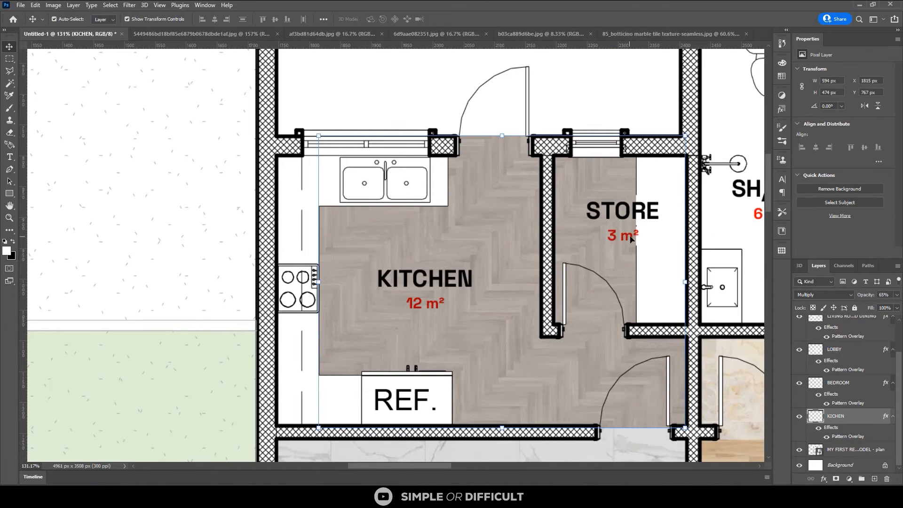
scroll(403, 304, down, 1)
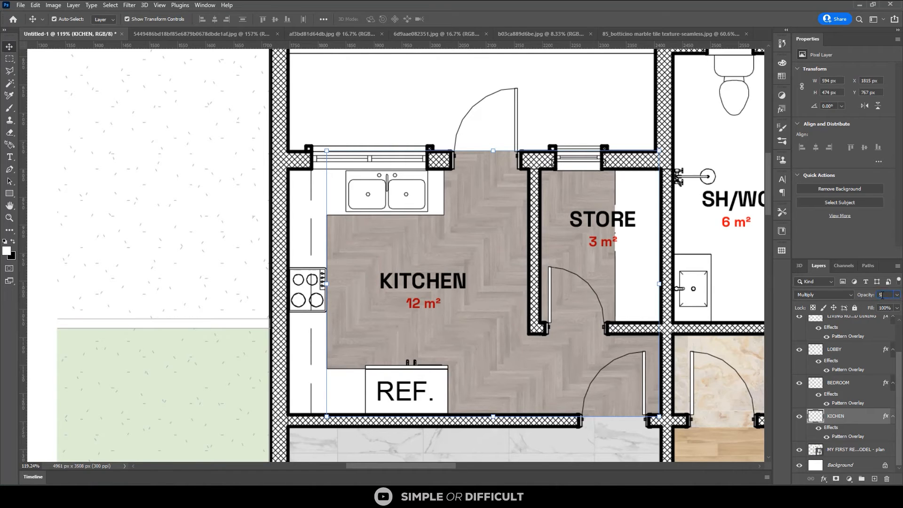
text(0)
key(Return)
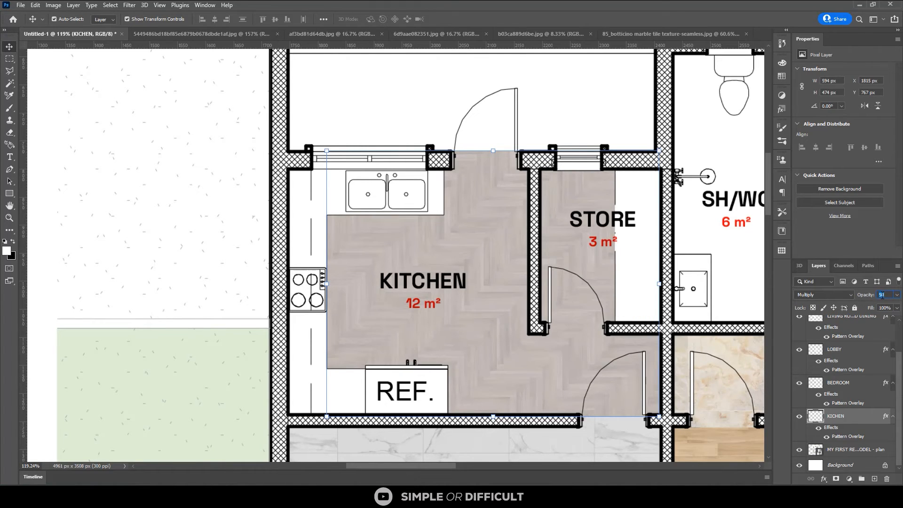
Set the KICHEN layer's opacity to 75% and make the floor plan layer active
text(75)
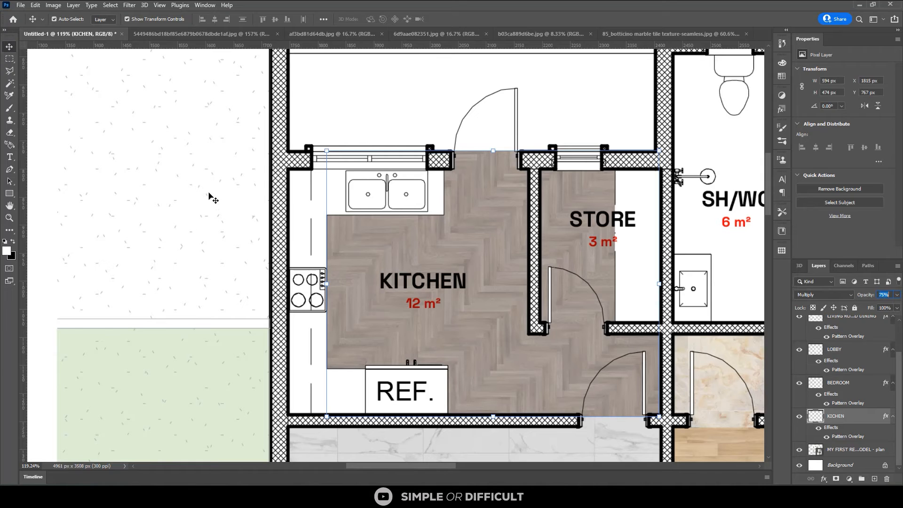
click(209, 196)
Examine the textured floors across the whole plan, from the kitchen and bedrooms to the dining and living areas
scroll(300, 216, down, 1)
scroll(301, 217, down, 2)
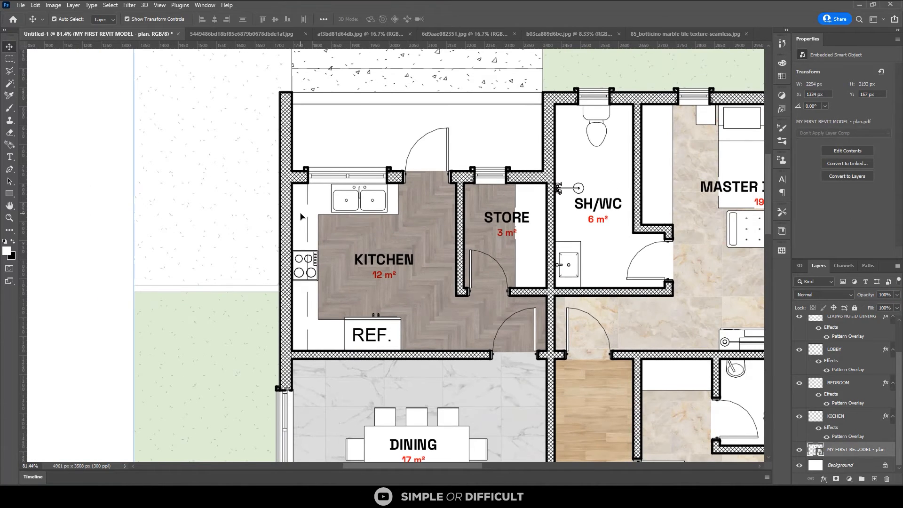
scroll(301, 217, down, 2)
scroll(301, 216, down, 1)
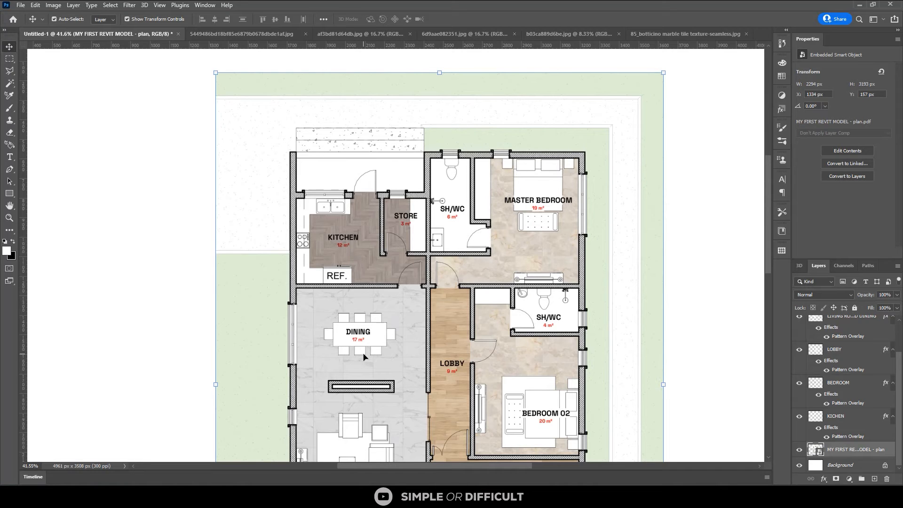
scroll(365, 304, down, 1)
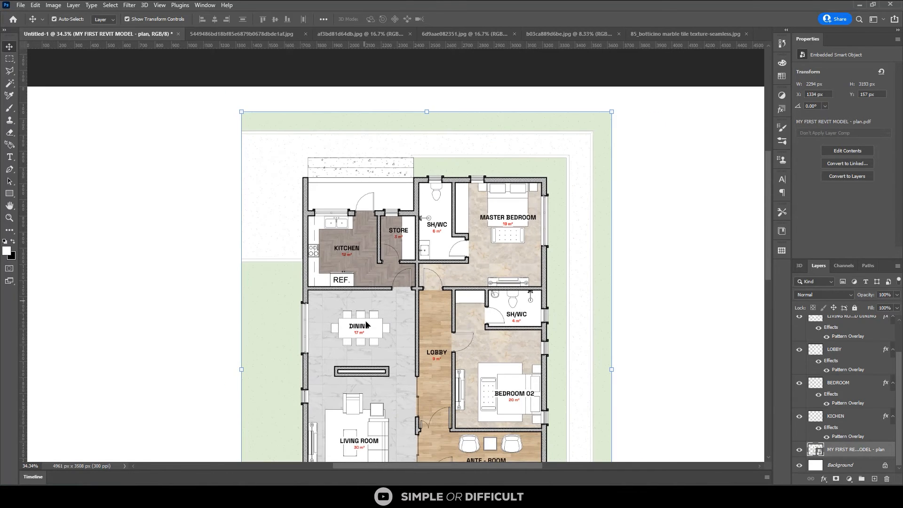
scroll(367, 324, down, 1)
scroll(470, 186, down, 1)
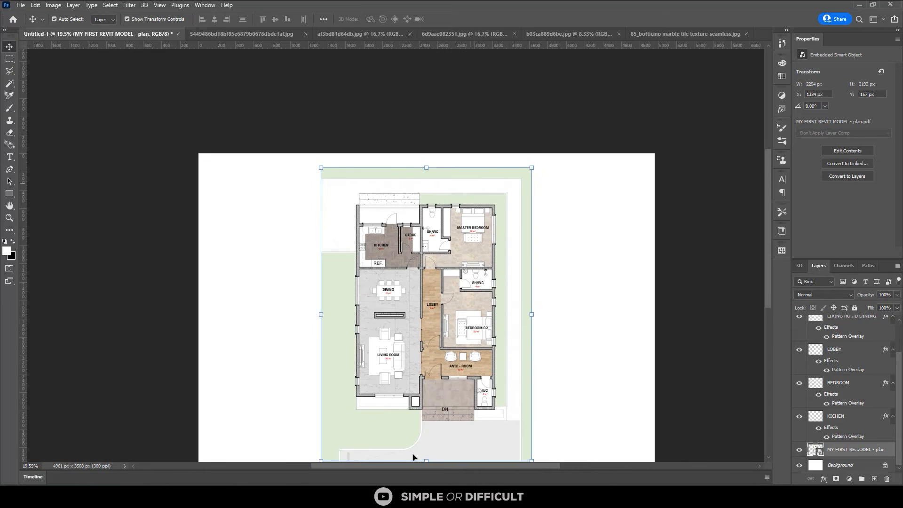
scroll(402, 378, up, 1)
scroll(403, 378, up, 1)
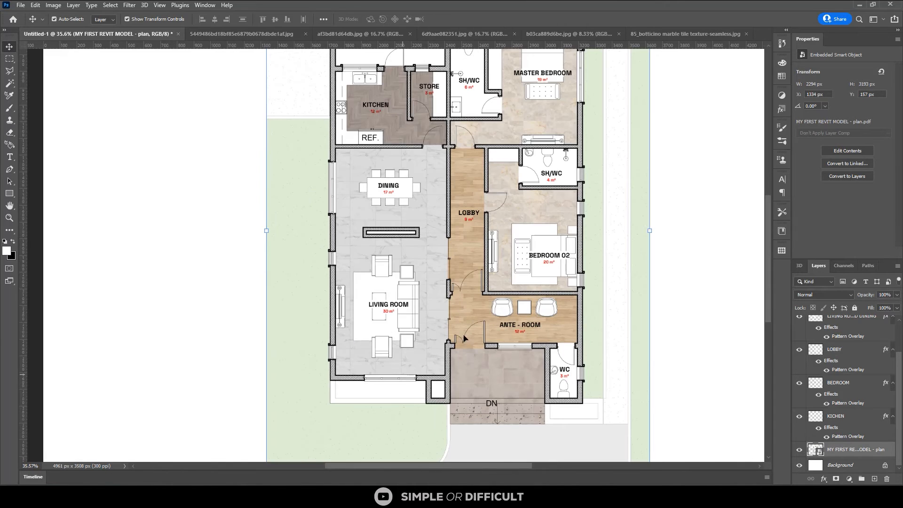
scroll(550, 98, up, 1)
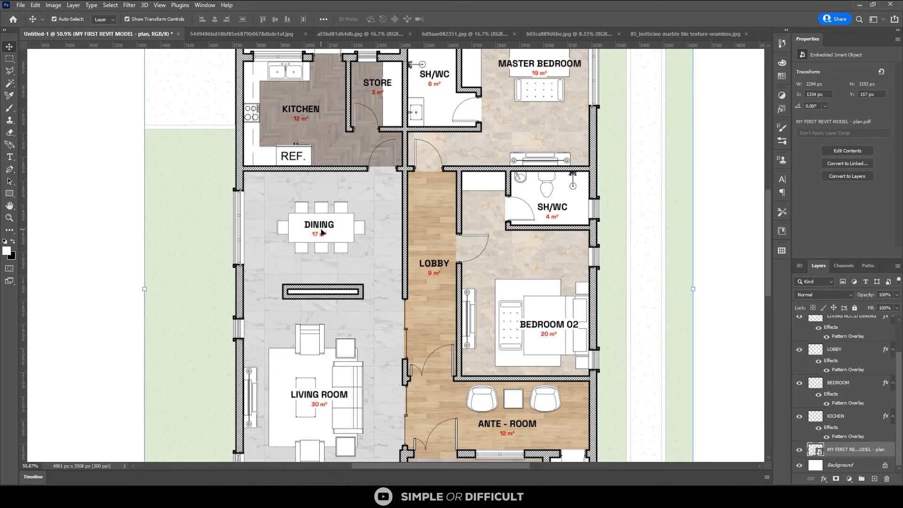
scroll(279, 232, up, 1)
scroll(290, 225, up, 1)
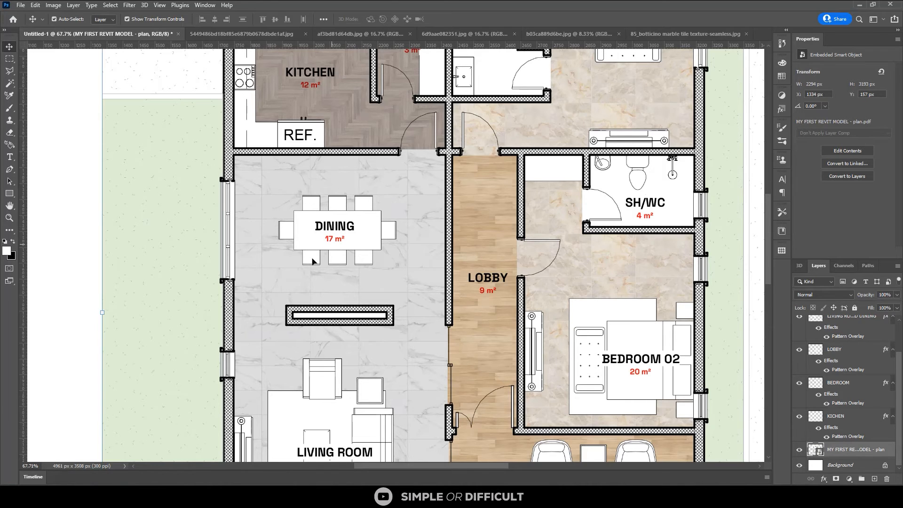
scroll(342, 337, down, 1)
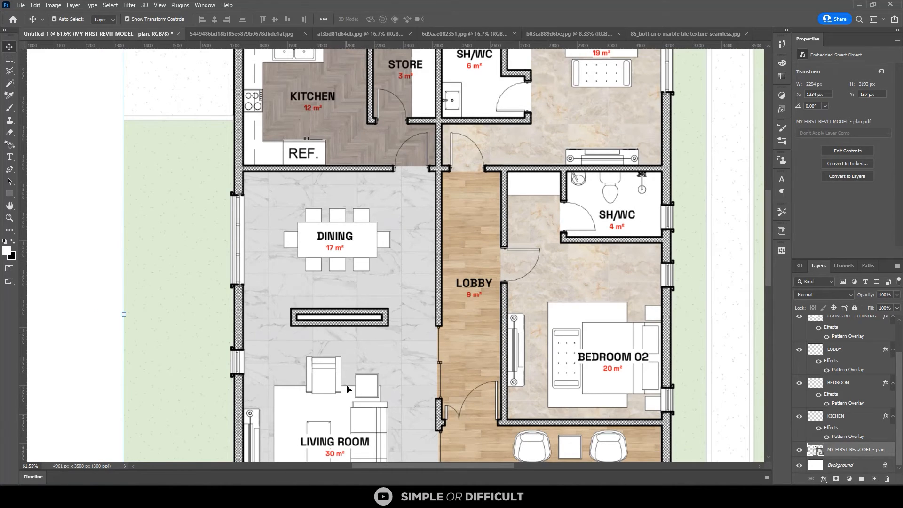
Select the floor of the 4 m² SH/WC on the plan layer, including its doorway and room label area
key(m)
scroll(539, 266, up, 6)
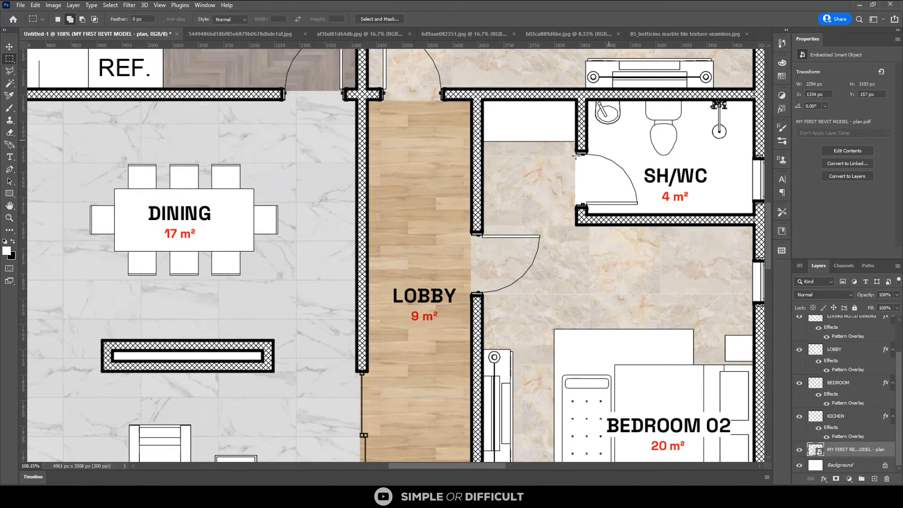
drag(575, 154, 706, 207)
scroll(499, 215, down, 1)
scroll(497, 214, down, 3)
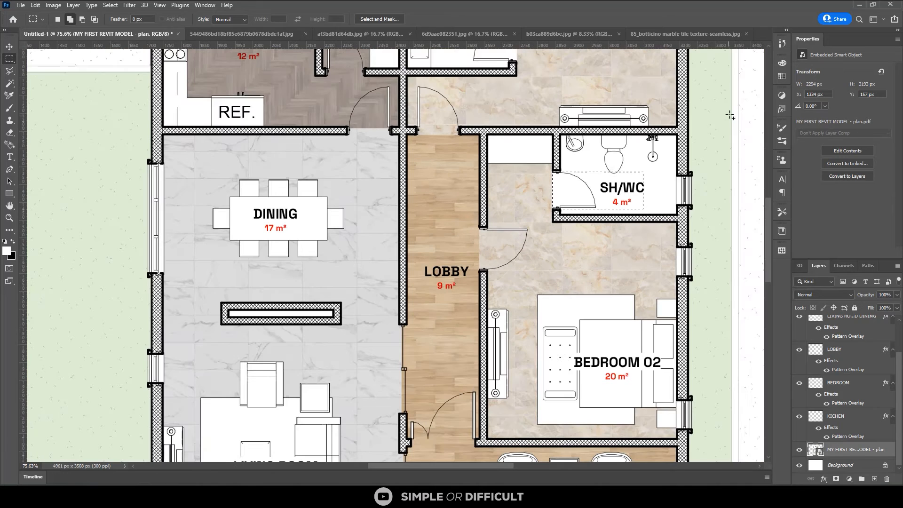
drag(676, 135, 664, 166)
key(w)
click(588, 167)
scroll(631, 164, up, 1)
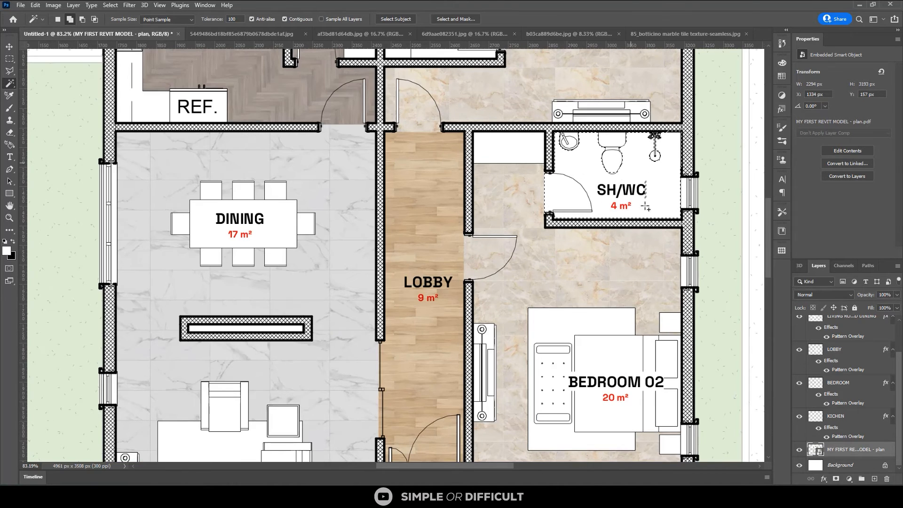
scroll(653, 185, up, 4)
key(m)
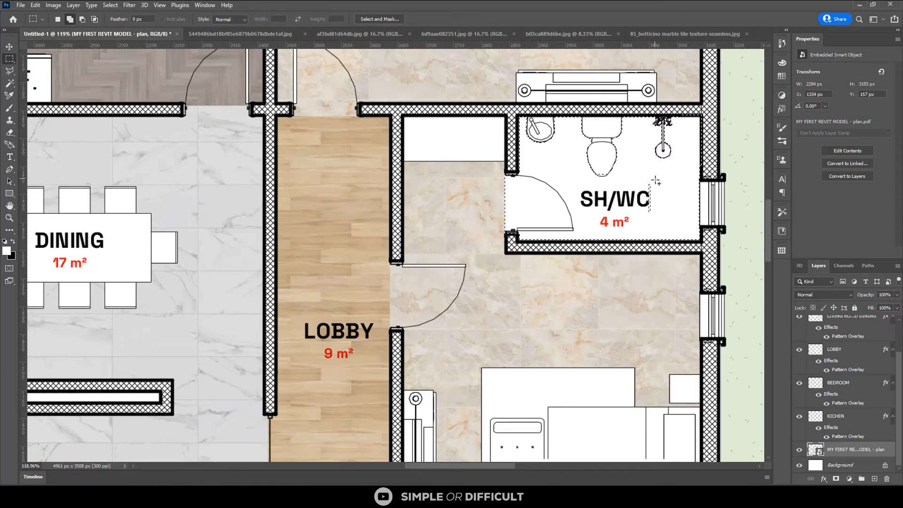
scroll(626, 231, down, 4)
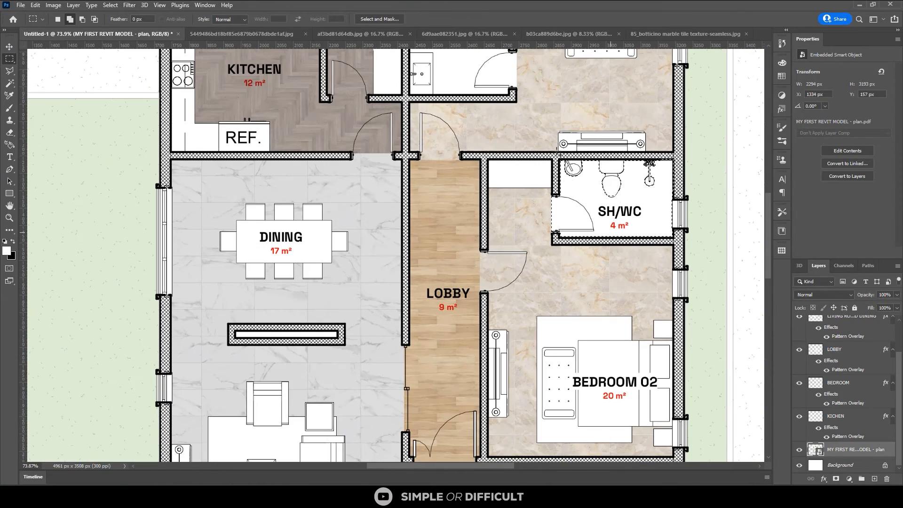
Add the 6 m² SH/WC floor and its doorway to the selection
scroll(668, 267, down, 5)
scroll(668, 267, up, 4)
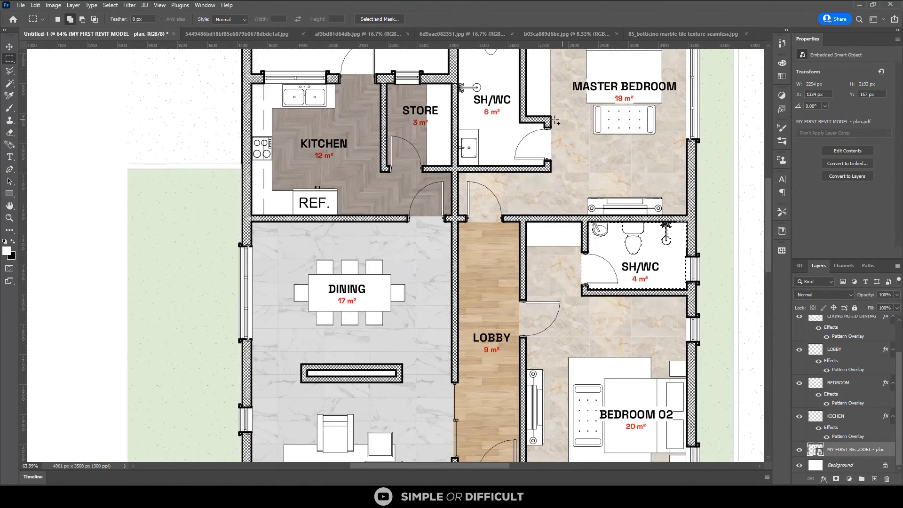
scroll(556, 121, up, 9)
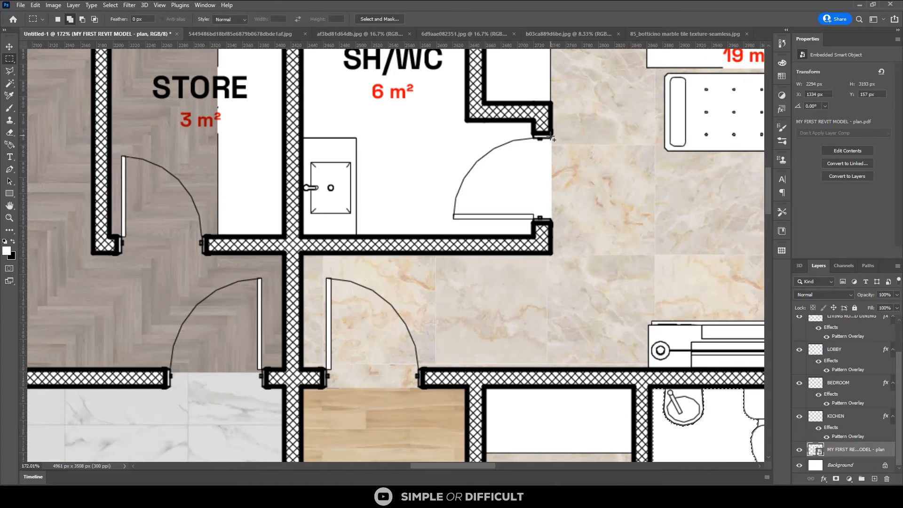
drag(552, 136, 427, 216)
key(w)
click(413, 160)
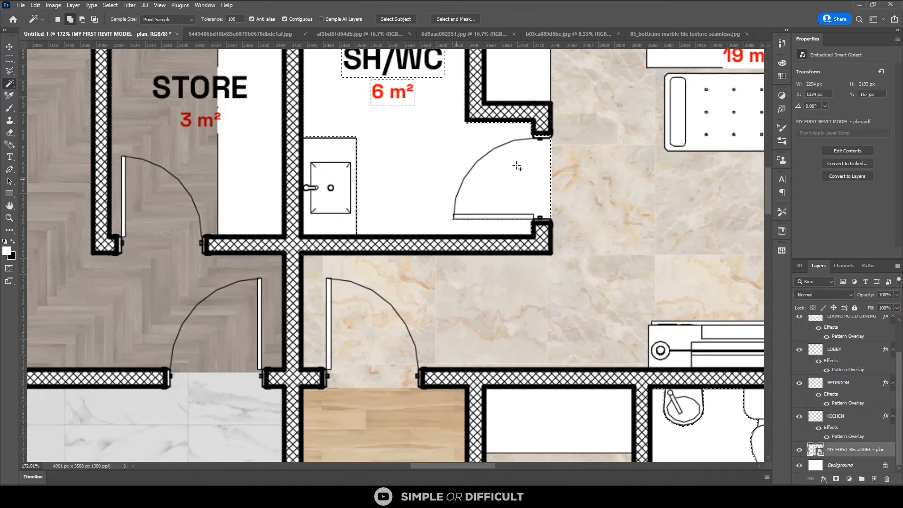
Subtract the door leaf of the 6 m² SH/WC from the selection with the Magic Wand
scroll(489, 215, up, 2)
key(m)
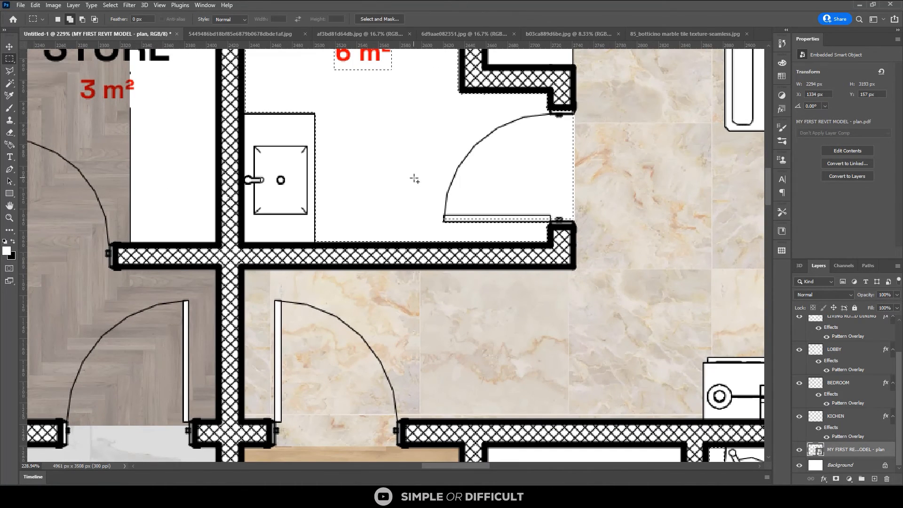
drag(413, 178, 539, 225)
scroll(531, 230, up, 1)
scroll(535, 227, up, 3)
scroll(561, 209, up, 2)
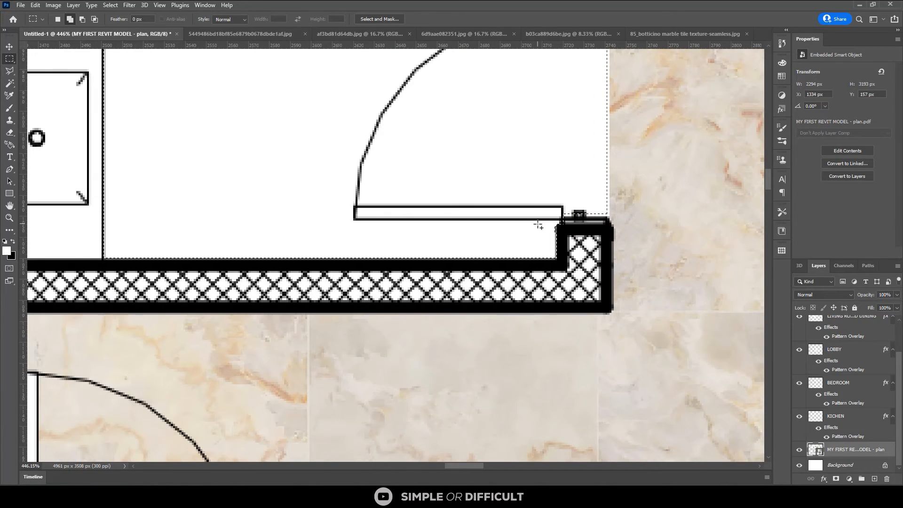
key(w)
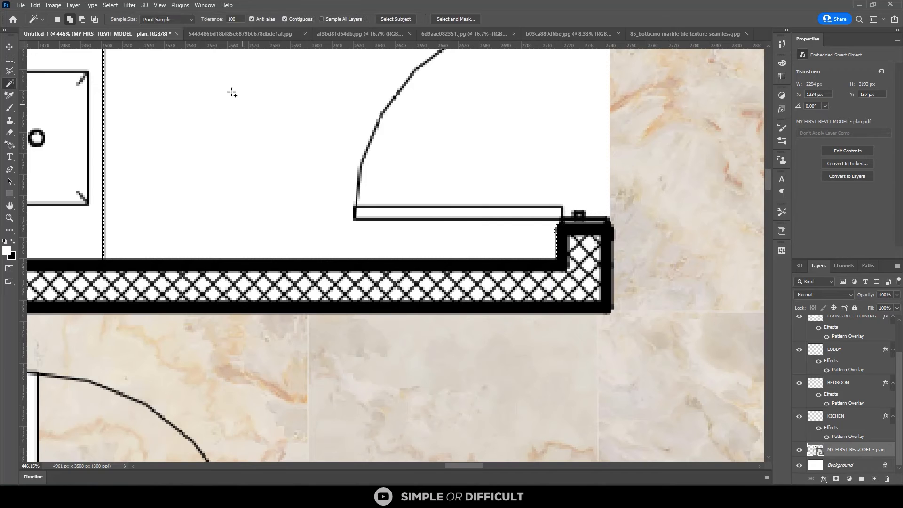
key(alt)
alt+click(444, 213)
scroll(468, 249, down, 5)
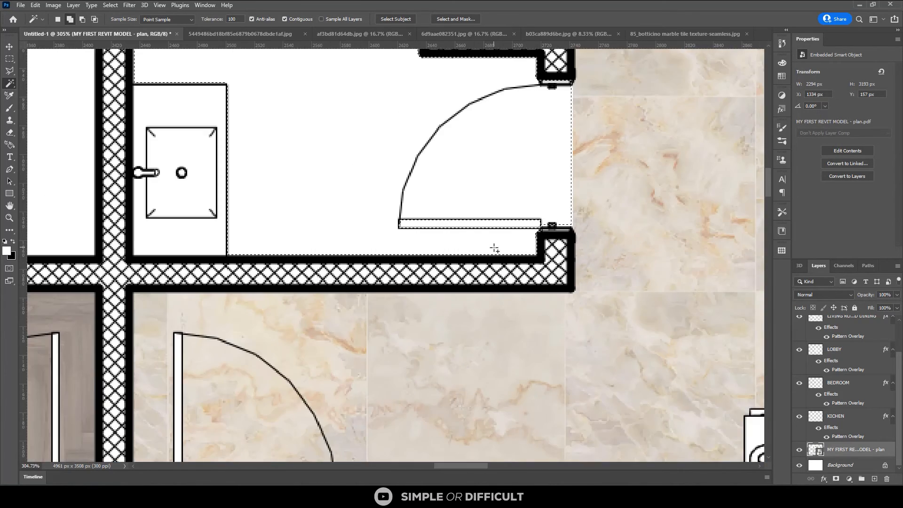
scroll(381, 253, down, 3)
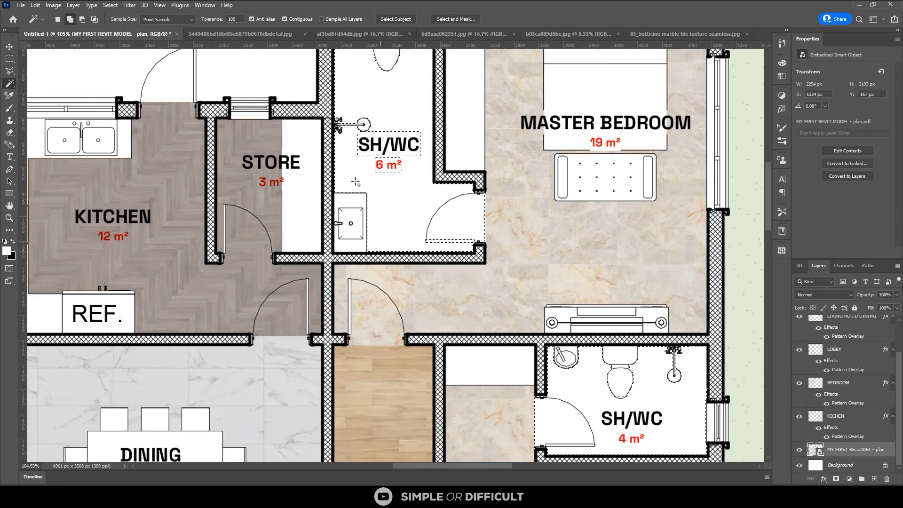
Add the room name and area label of the 6 m² SH/WC to the selection with a rectangular marquee
scroll(378, 155, up, 5)
scroll(375, 154, up, 2)
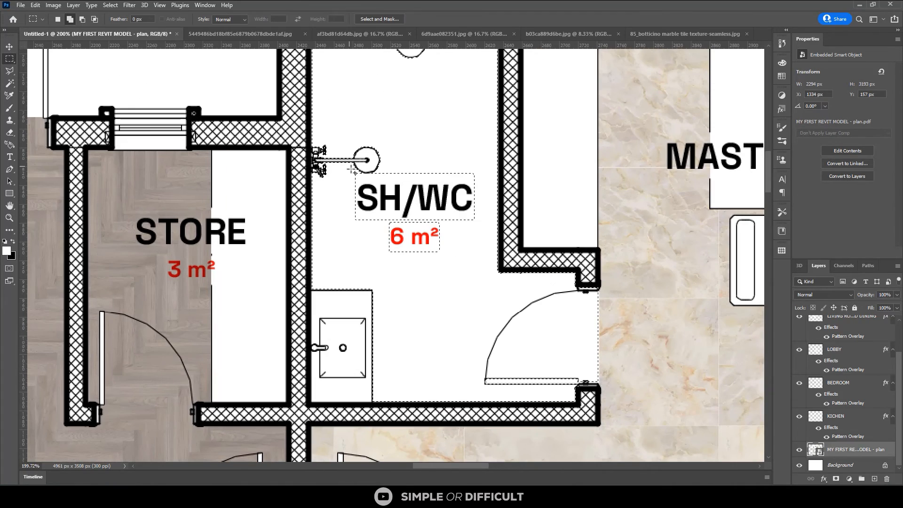
scroll(353, 168, up, 2)
key(m)
drag(370, 156, 499, 276)
scroll(465, 288, down, 2)
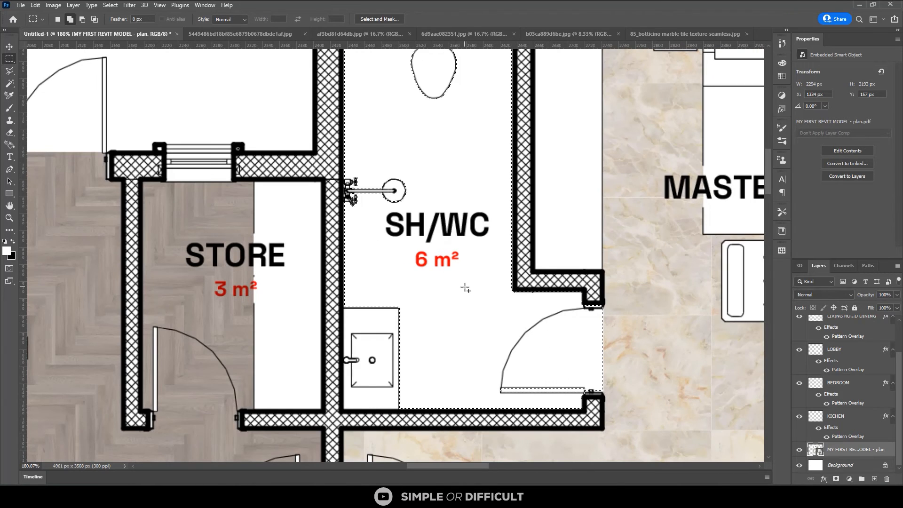
Add the floor of the 3 m² WC beside the entrance porch to the selection, including its room label area
scroll(465, 288, down, 2)
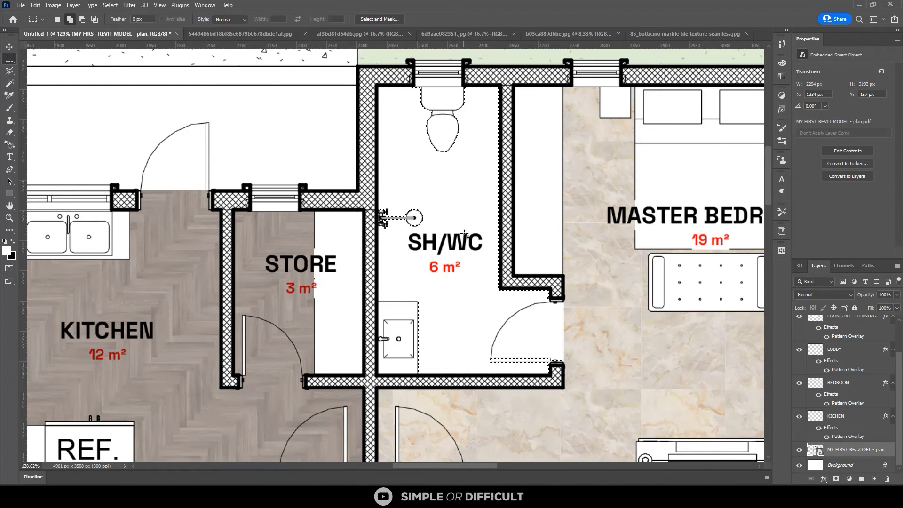
scroll(459, 255, down, 2)
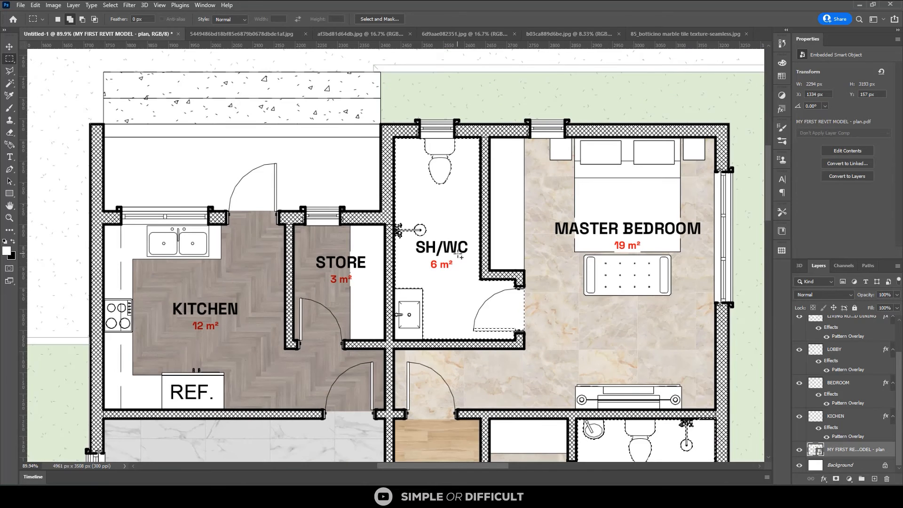
scroll(458, 254, down, 1)
scroll(459, 255, down, 1)
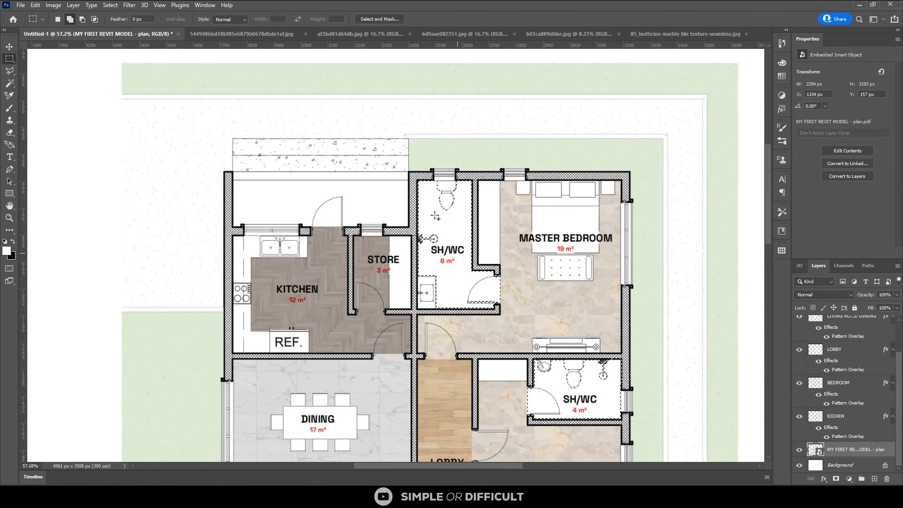
scroll(441, 237, down, 1)
scroll(441, 236, down, 1)
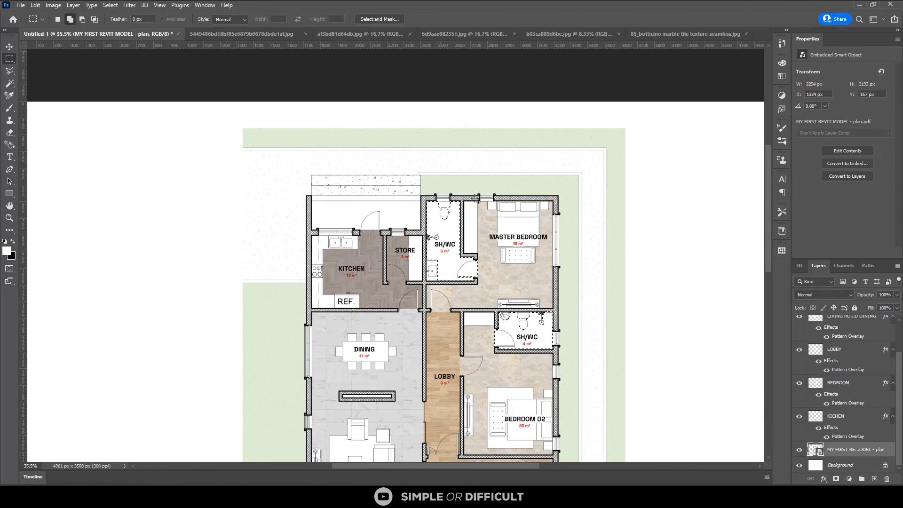
scroll(441, 236, down, 1)
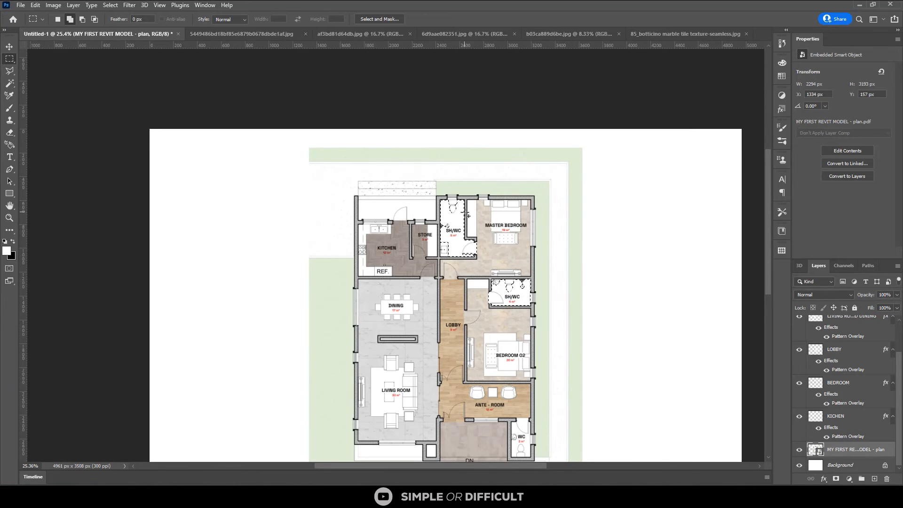
scroll(470, 254, down, 1)
scroll(515, 448, up, 2)
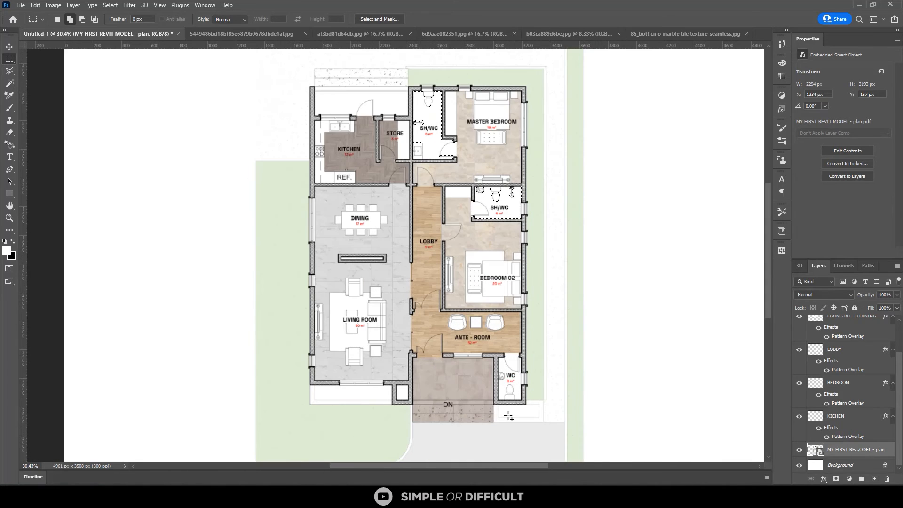
scroll(510, 413, up, 2)
scroll(516, 392, up, 2)
key(w)
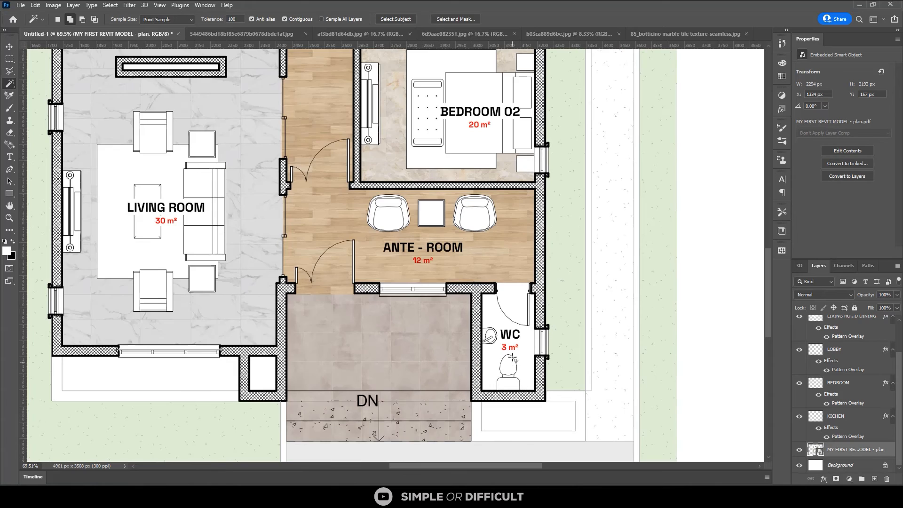
scroll(513, 359, up, 1)
click(513, 352)
scroll(512, 349, up, 2)
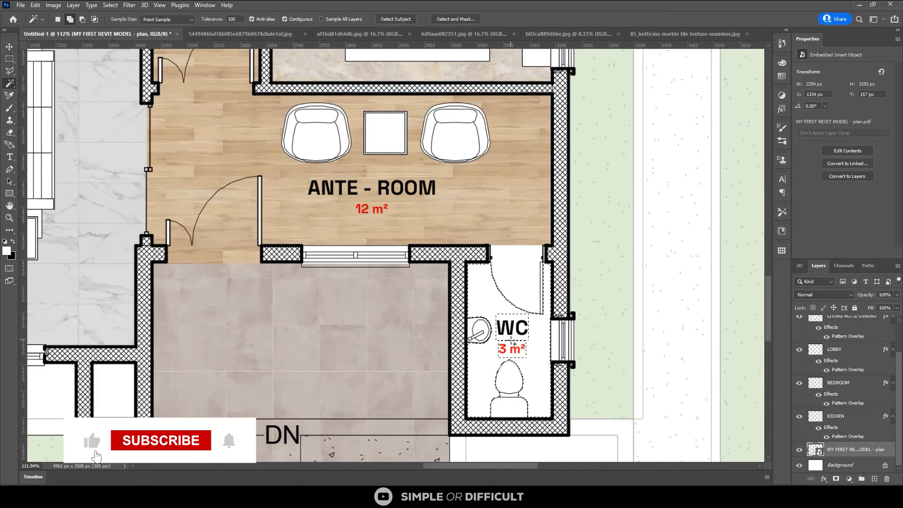
scroll(511, 340, up, 1)
key(m)
drag(492, 304, 526, 348)
Add the WC's doorway and door swing area to the selection with rectangular marquees
scroll(500, 269, up, 1)
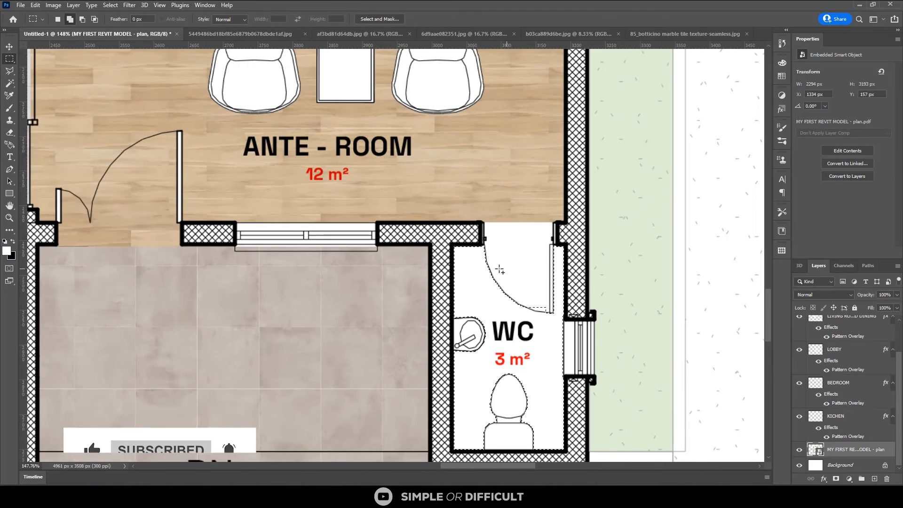
scroll(481, 224, up, 1)
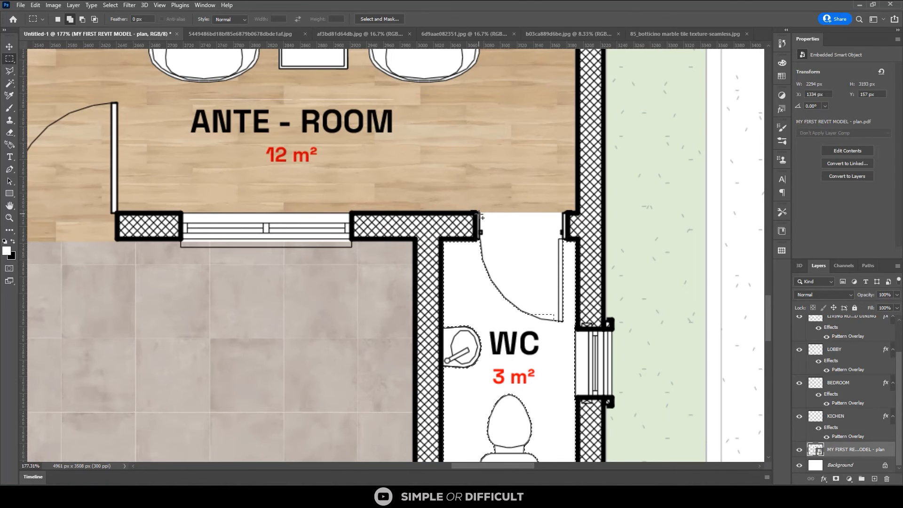
drag(480, 213, 562, 320)
drag(562, 270, 542, 330)
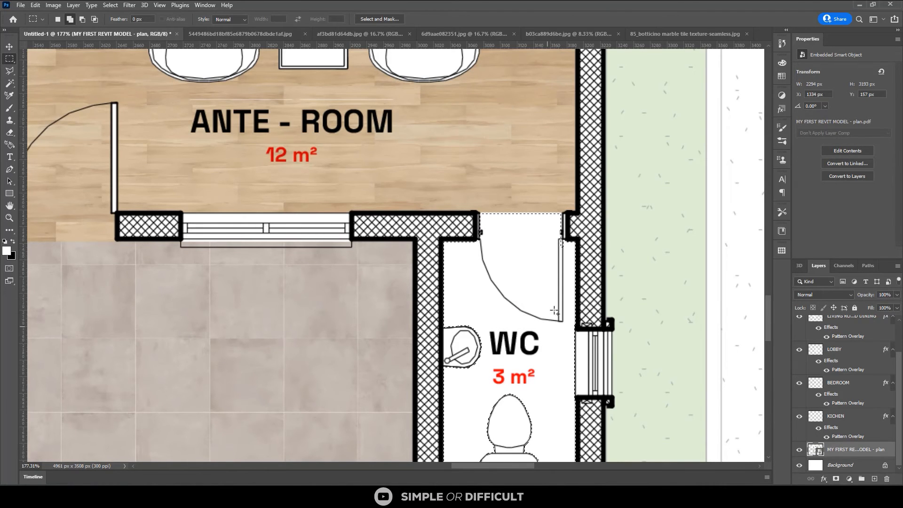
Subtract the door leaf of the 3 m² WC from the selection with the Magic Wand
scroll(575, 278, up, 4)
key(w)
scroll(567, 261, up, 1)
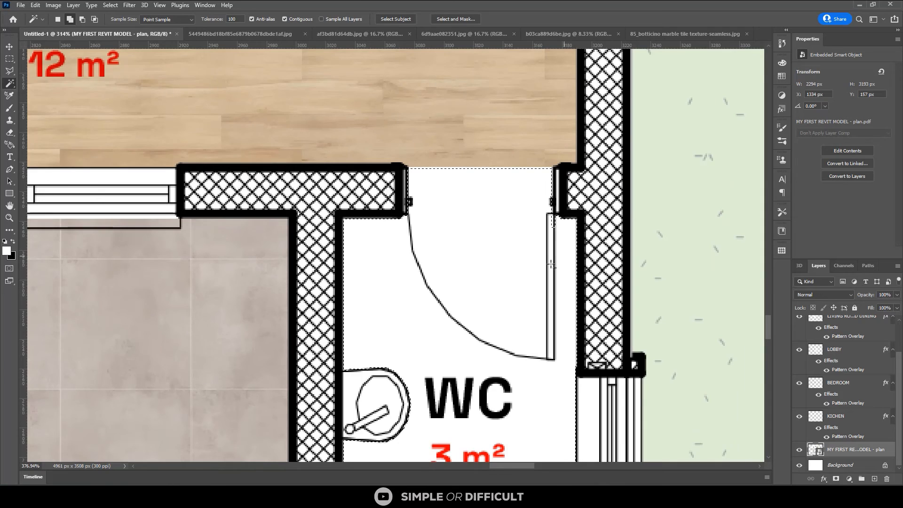
scroll(552, 253, up, 1)
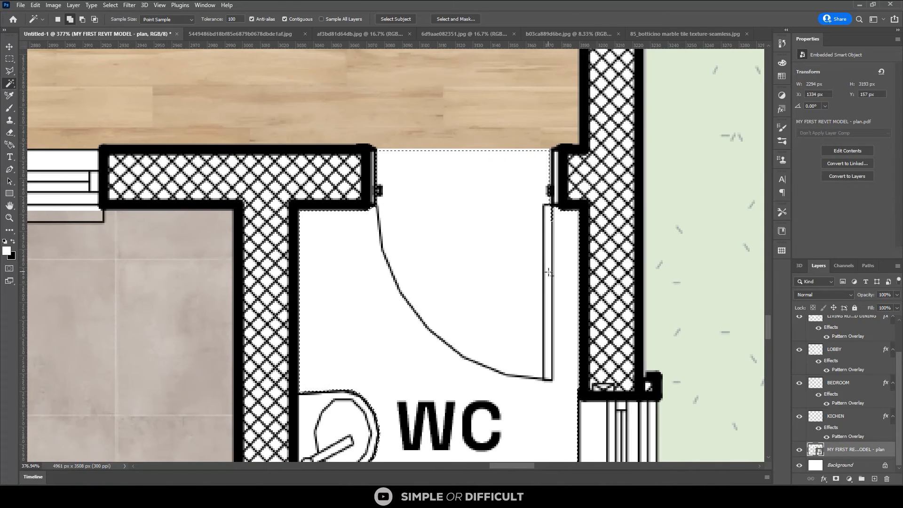
scroll(560, 263, down, 1)
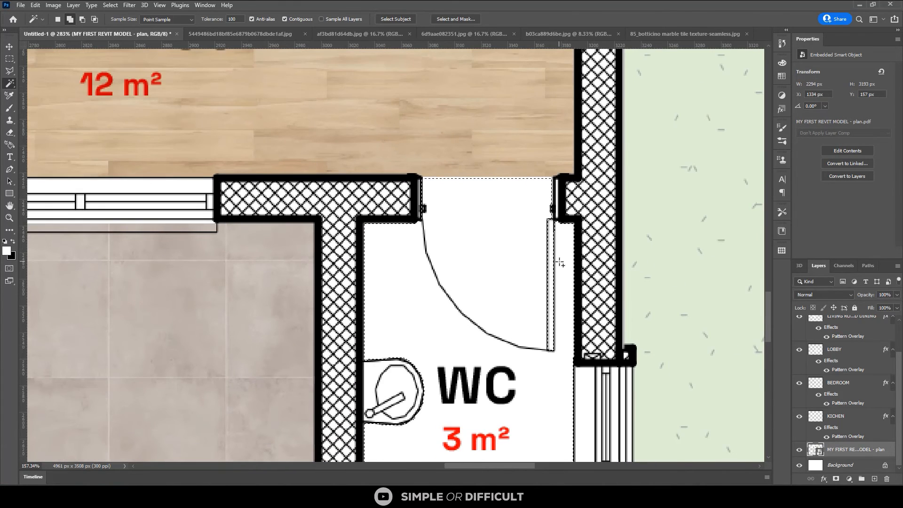
scroll(560, 262, down, 2)
scroll(558, 261, down, 1)
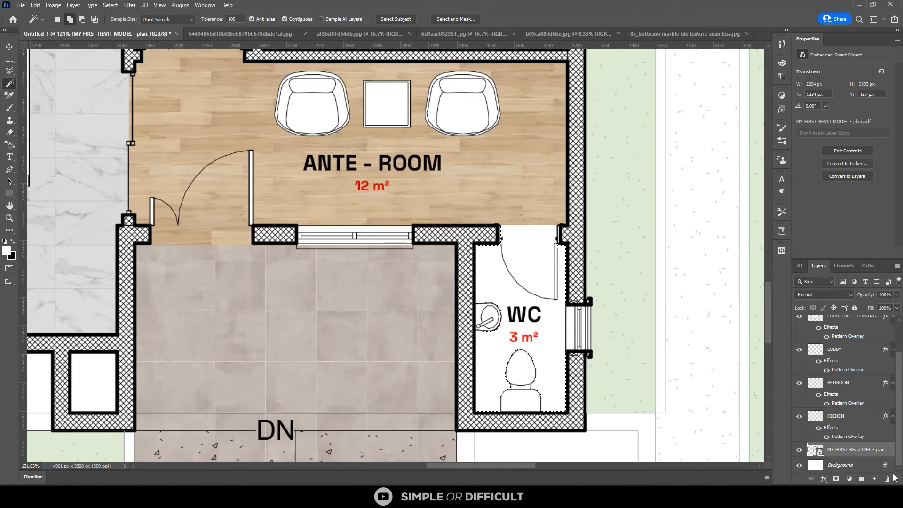
Create a new layer above the floor plan layer and name it TOILETS
click(874, 478)
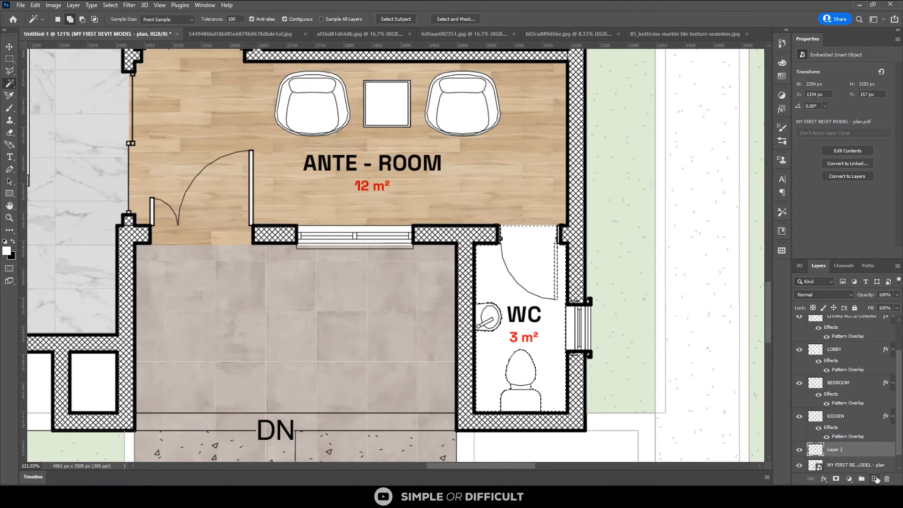
double_click(834, 449)
text(TOILE)
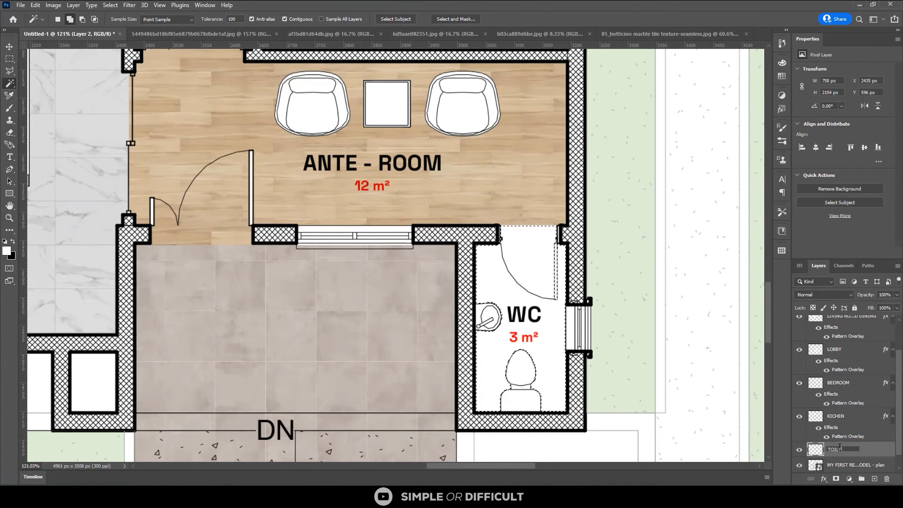
text(TS)
key(Return)
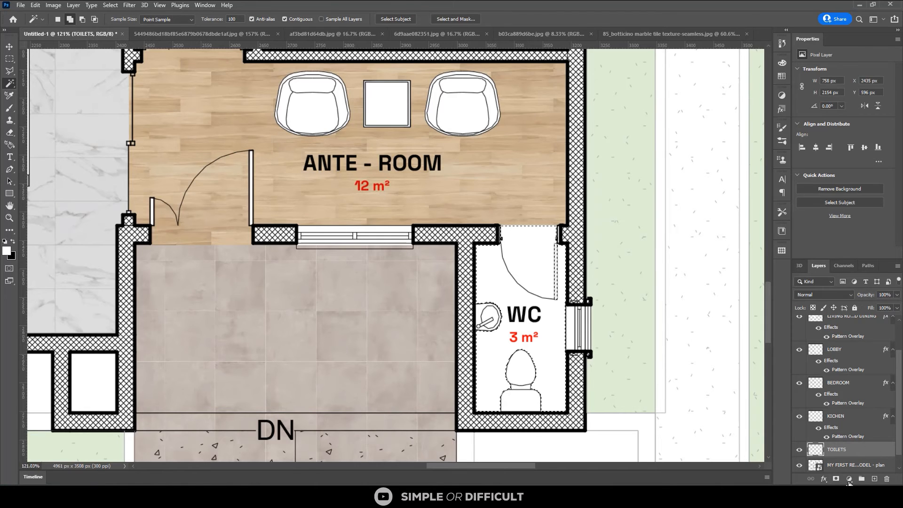
Add a Pattern Overlay with the blue tile pattern to the TOILETS layer
right_click(848, 453)
click(803, 82)
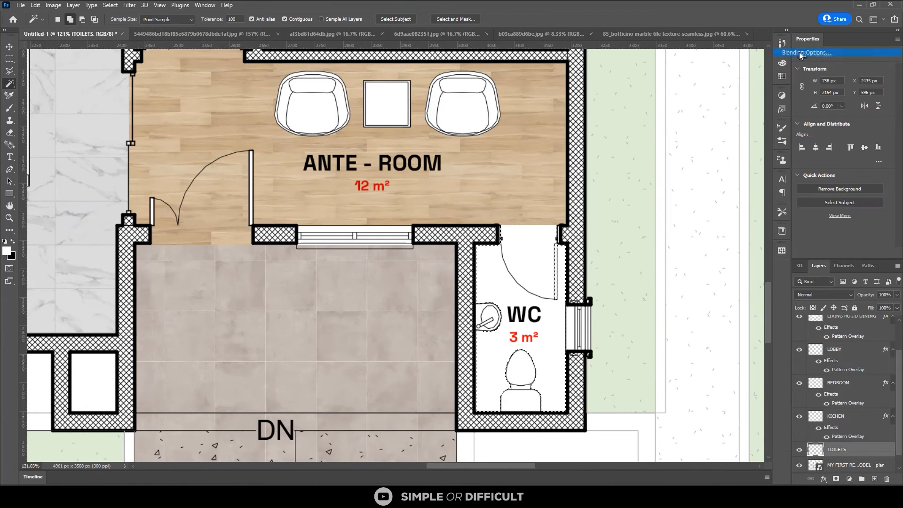
click(28, 222)
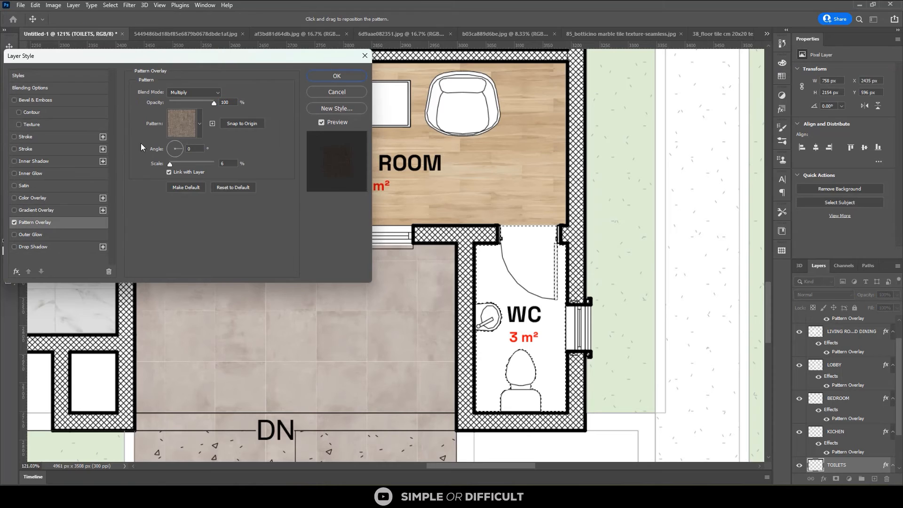
click(199, 123)
click(188, 254)
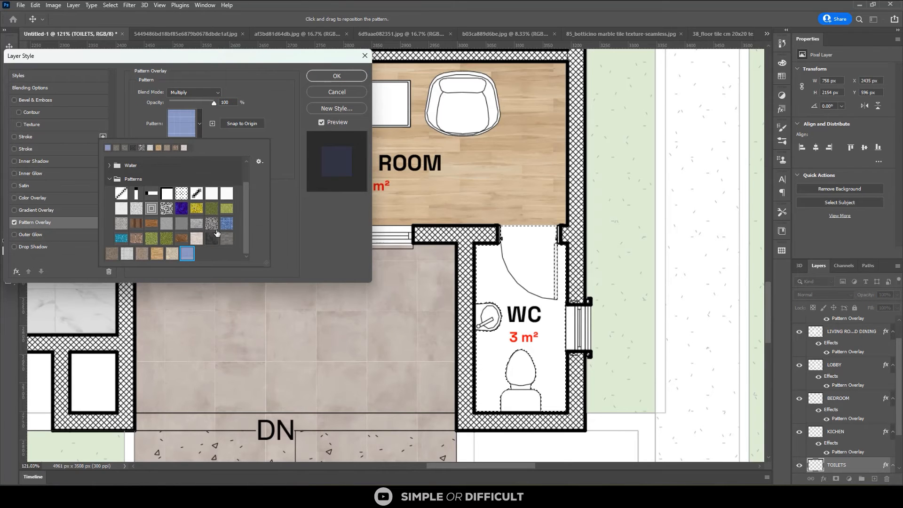
click(337, 77)
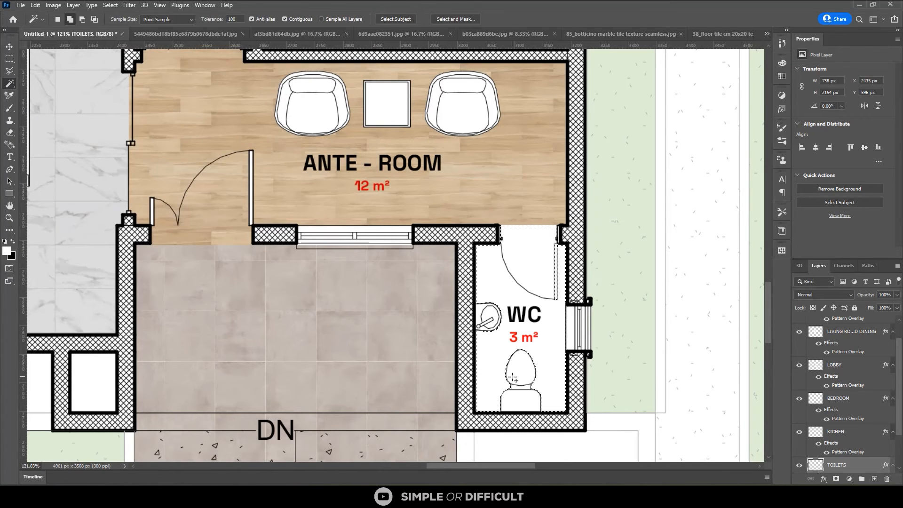
Fill the selected bathroom floors on the TOILETS layer with the foreground color using the Paint Bucket
key(g)
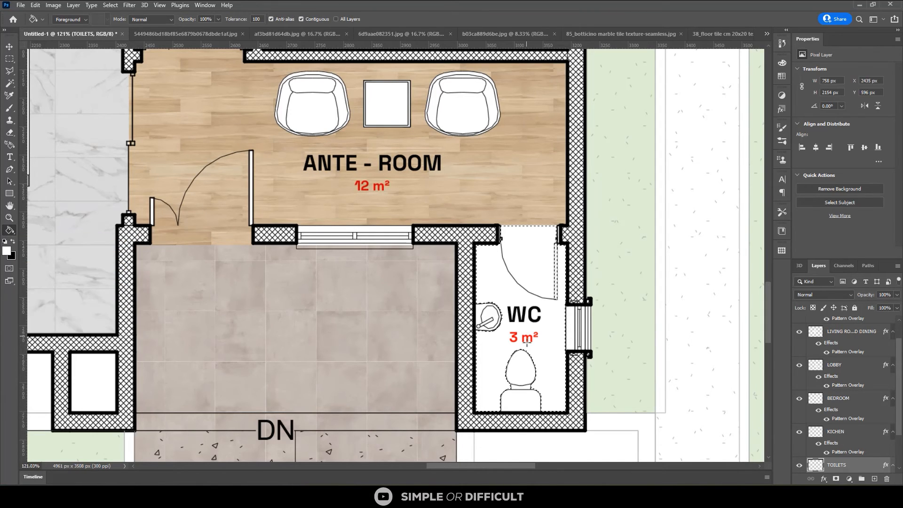
click(540, 333)
scroll(544, 331, down, 1)
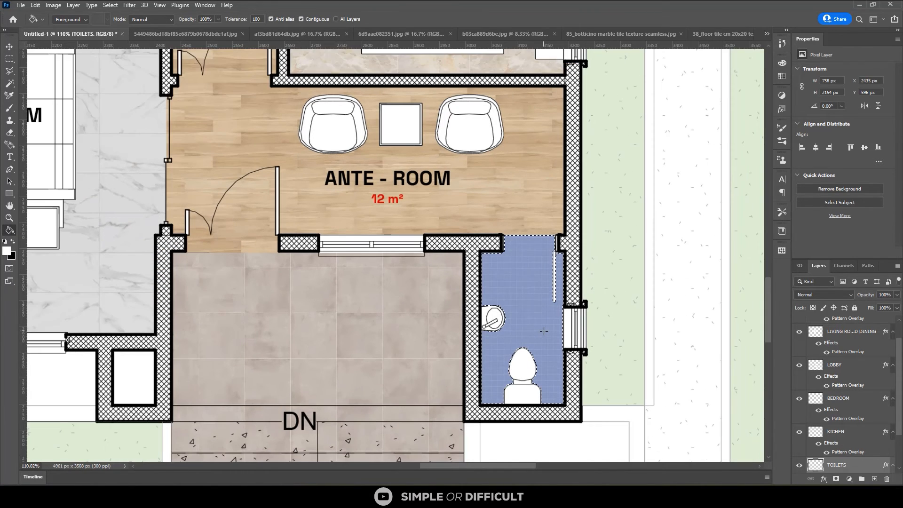
Set the scale of the TOILETS layer's blue tile pattern overlay to 21%
scroll(543, 331, up, 3)
scroll(823, 473, down, 2)
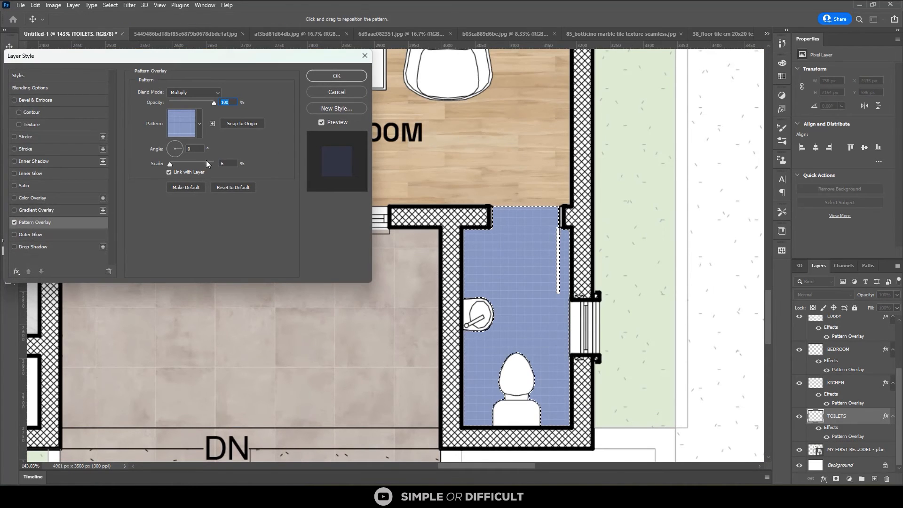
drag(206, 163, 177, 162)
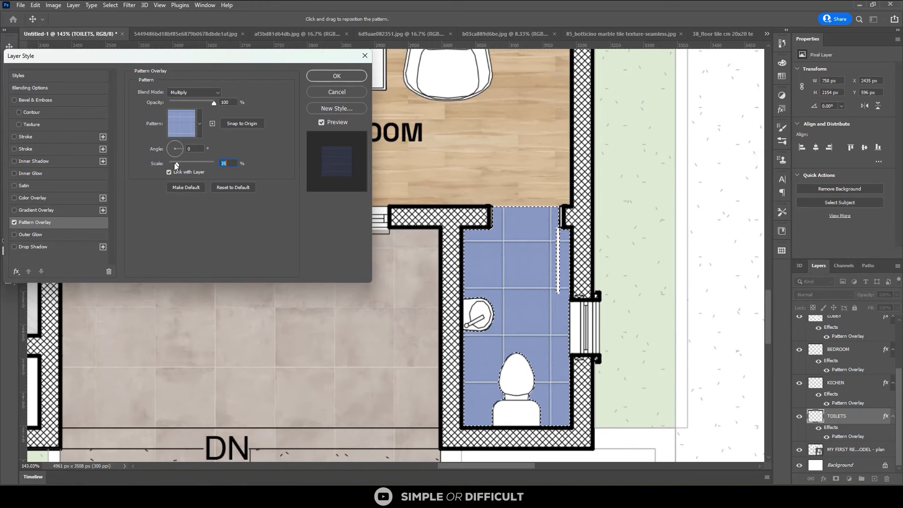
drag(174, 163, 174, 160)
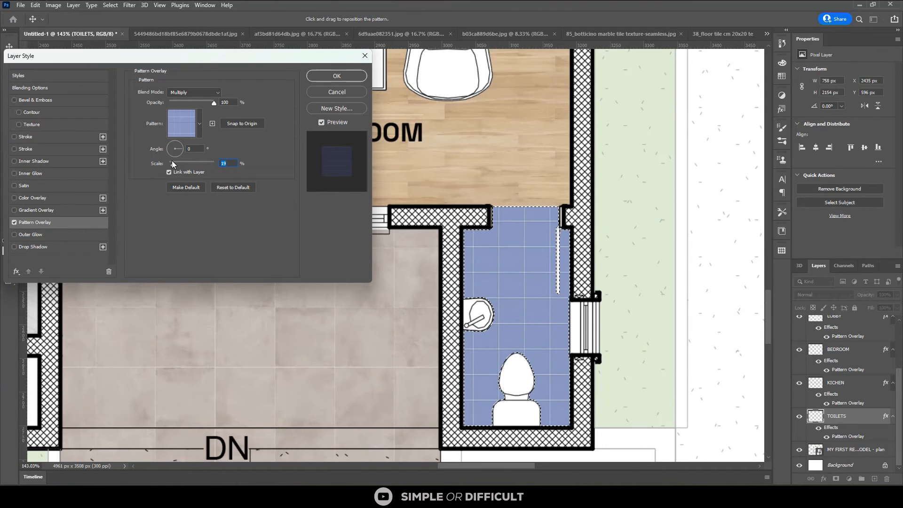
text(11)
key(BackSpace)
key(BackSpace)
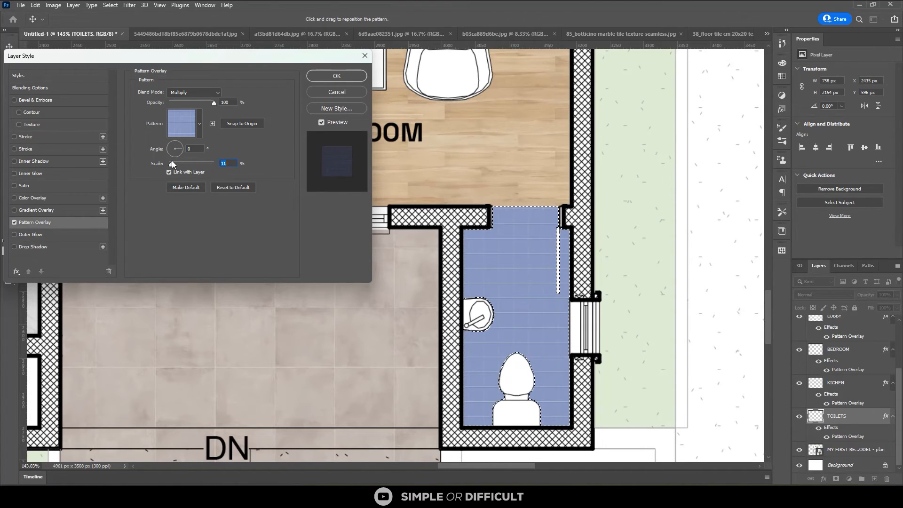
text(7)
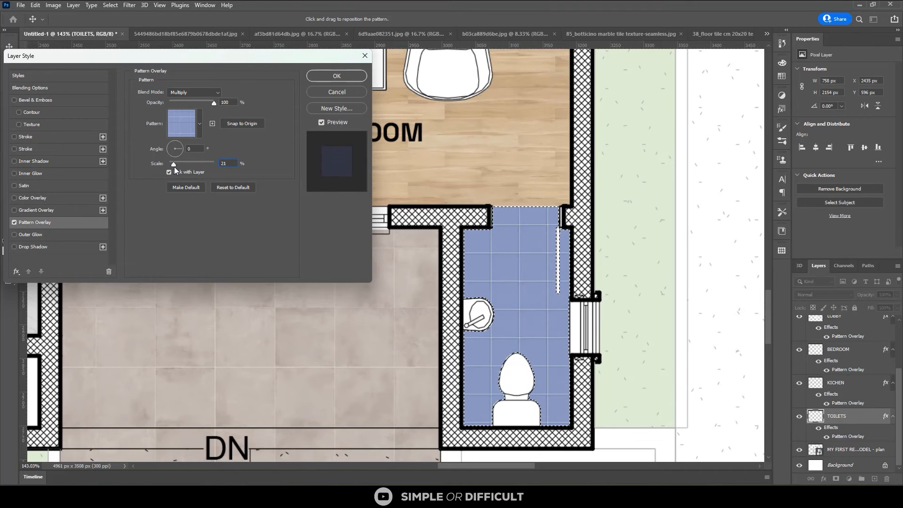
drag(174, 167, 174, 166)
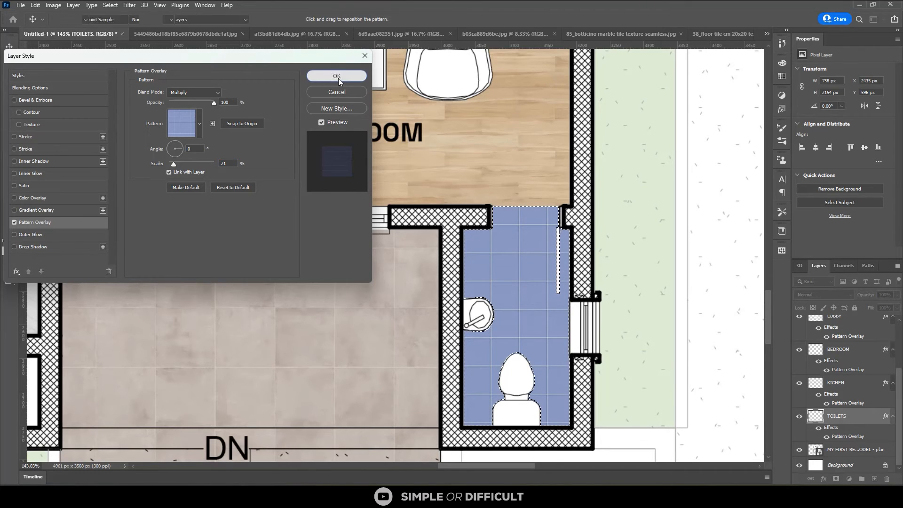
click(337, 76)
Set the TOILETS layer's blend mode to Multiply and deselect the bathroom floors
click(834, 294)
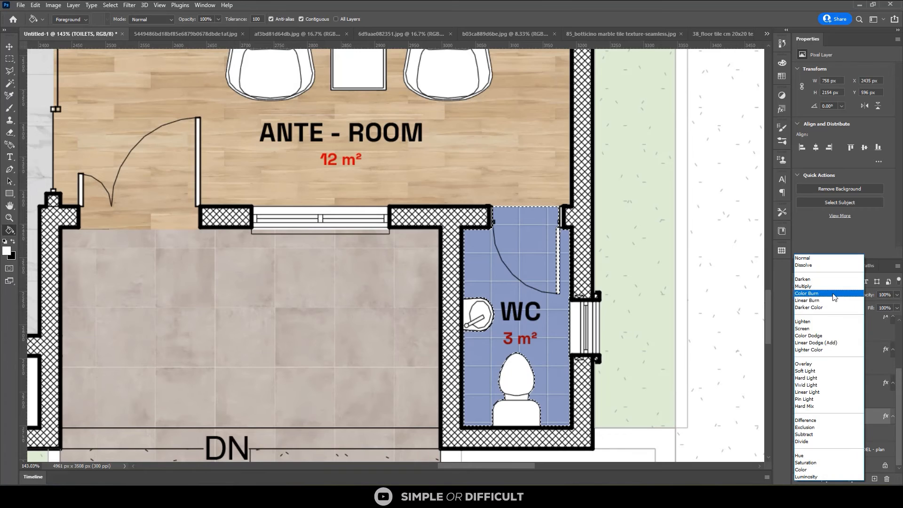
click(823, 287)
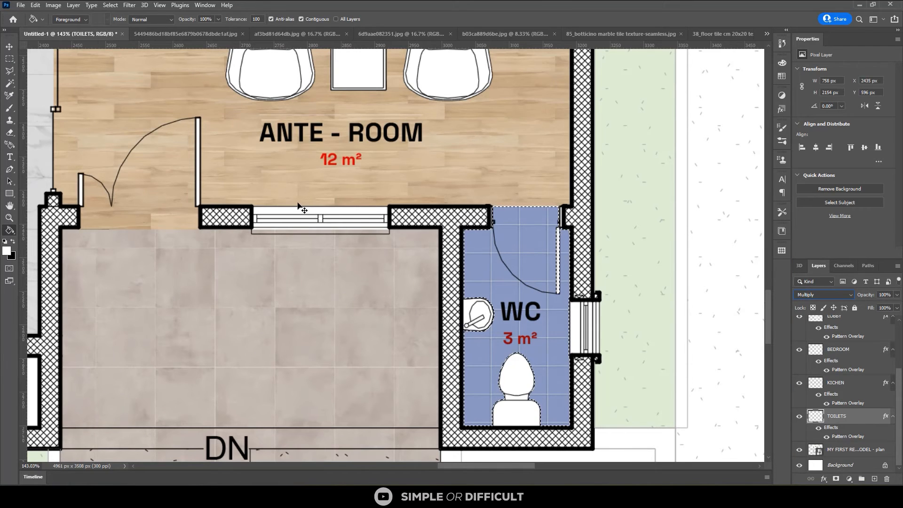
key(ctrl+d)
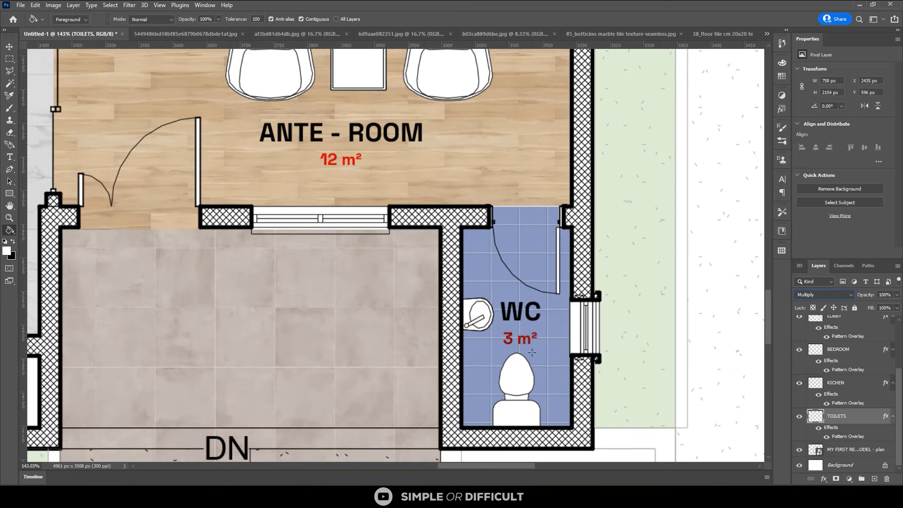
click(5, 45)
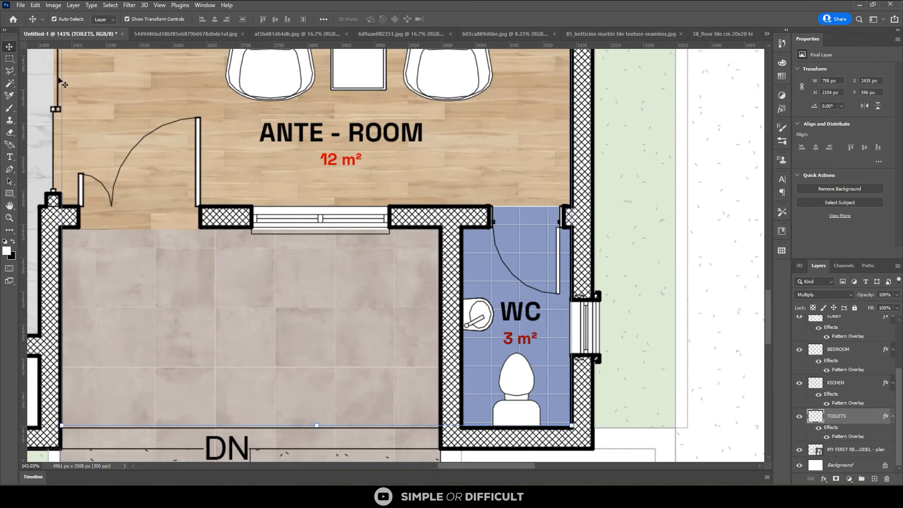
scroll(472, 373, down, 3)
scroll(630, 385, down, 6)
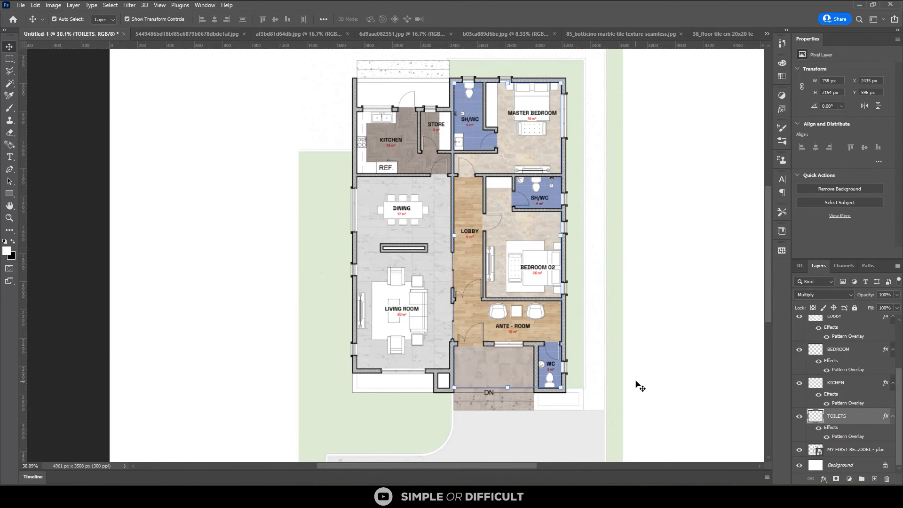
scroll(407, 86, up, 2)
key(ctrl+t)
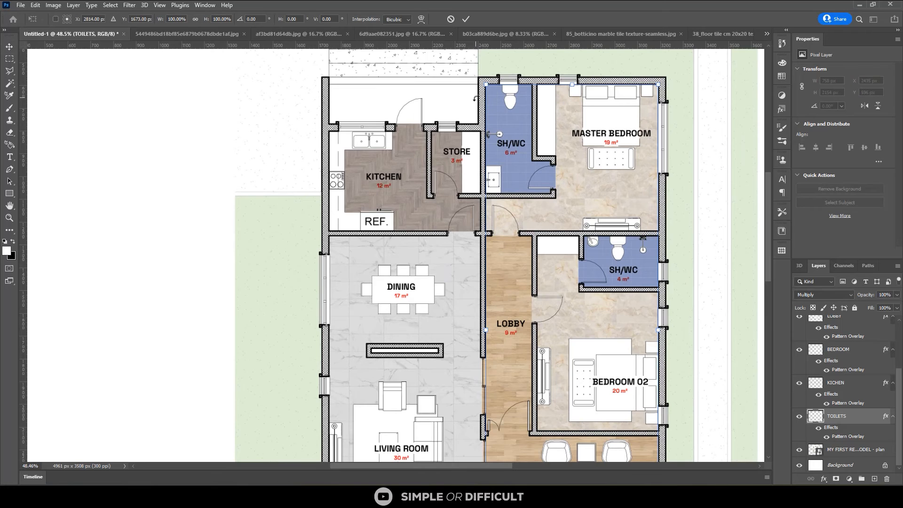
click(450, 19)
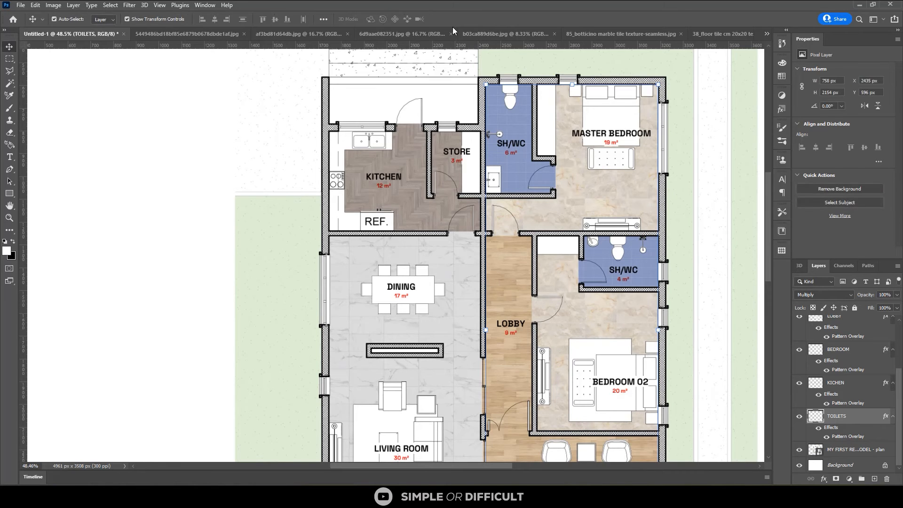
Select the back porch floor outside the kitchen on the floor plan layer with the Magic Wand
key(m)
scroll(386, 70, up, 1)
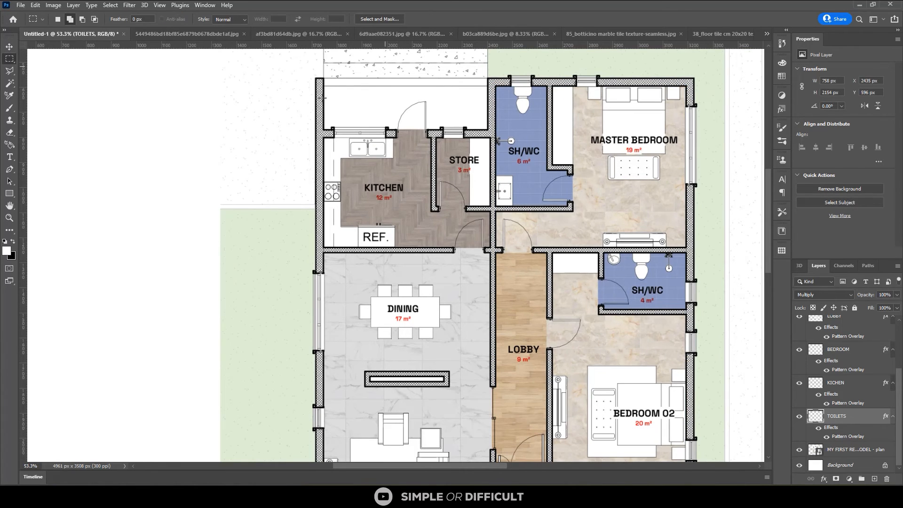
scroll(321, 97, up, 2)
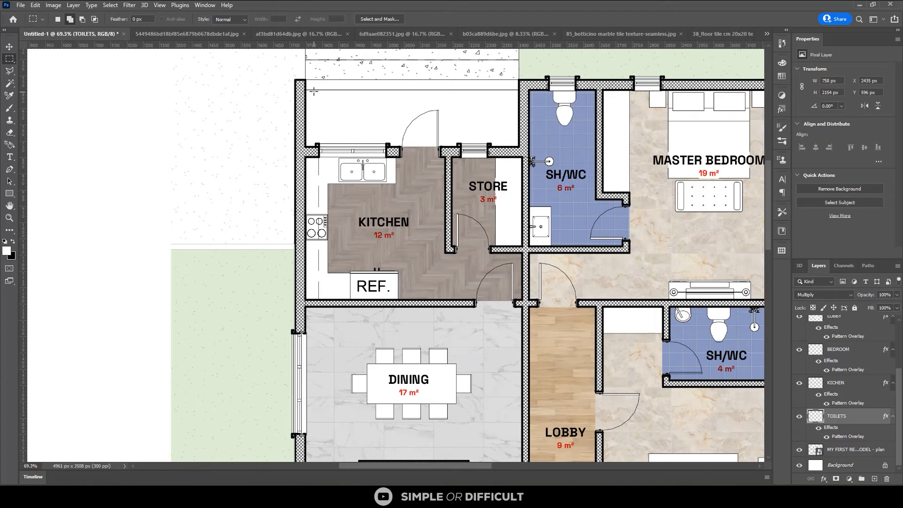
key(w)
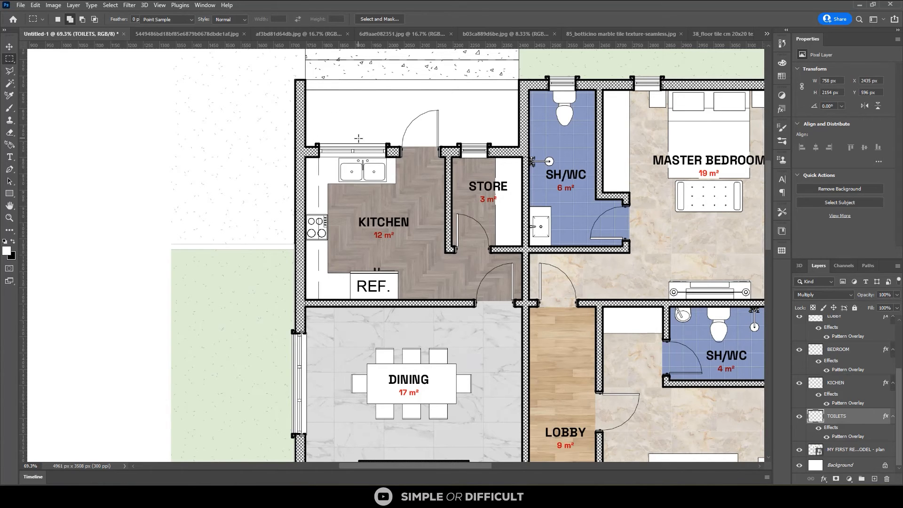
click(851, 449)
click(394, 110)
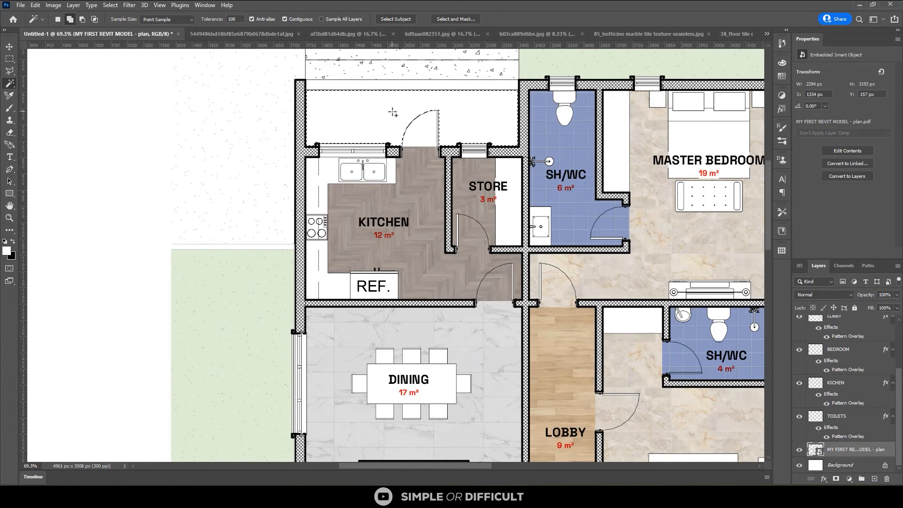
Add the kitchen back door's swing area and threshold strip to the porch selection with rectangular marquees
scroll(364, 110, up, 2)
key(m)
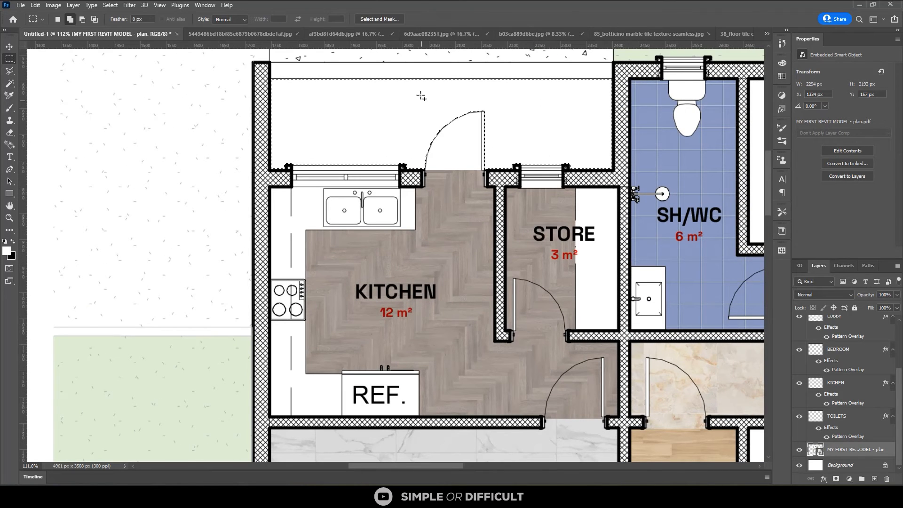
drag(413, 91, 485, 166)
scroll(424, 167, up, 3)
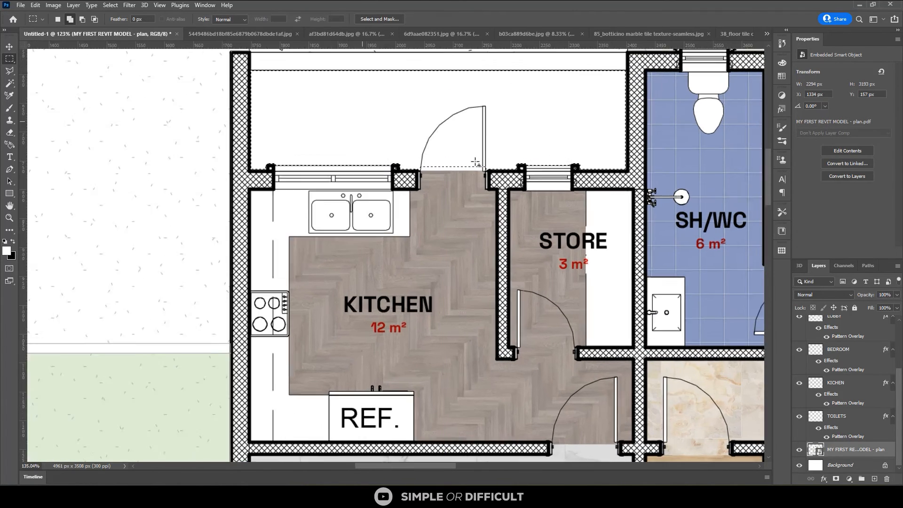
scroll(389, 167, up, 5)
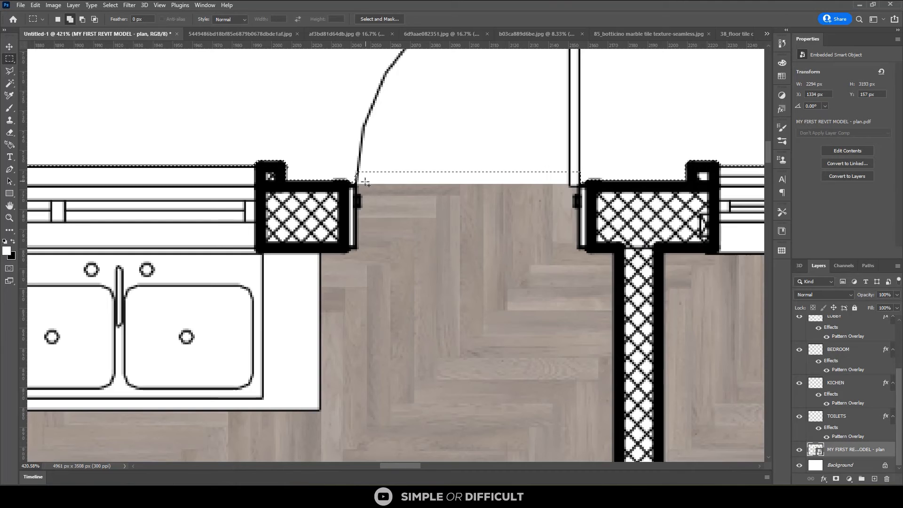
drag(356, 184, 578, 118)
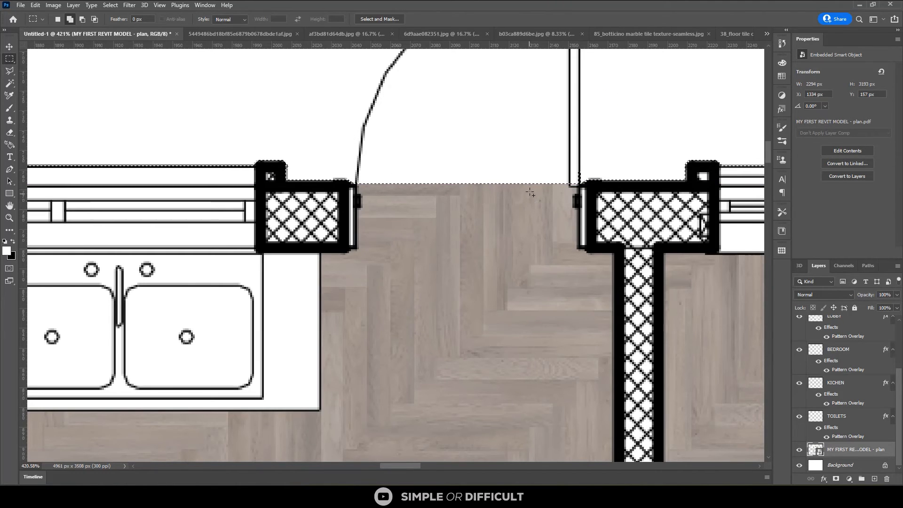
Subtract the kitchen back door leaf from the porch selection with the Magic Wand
key(w)
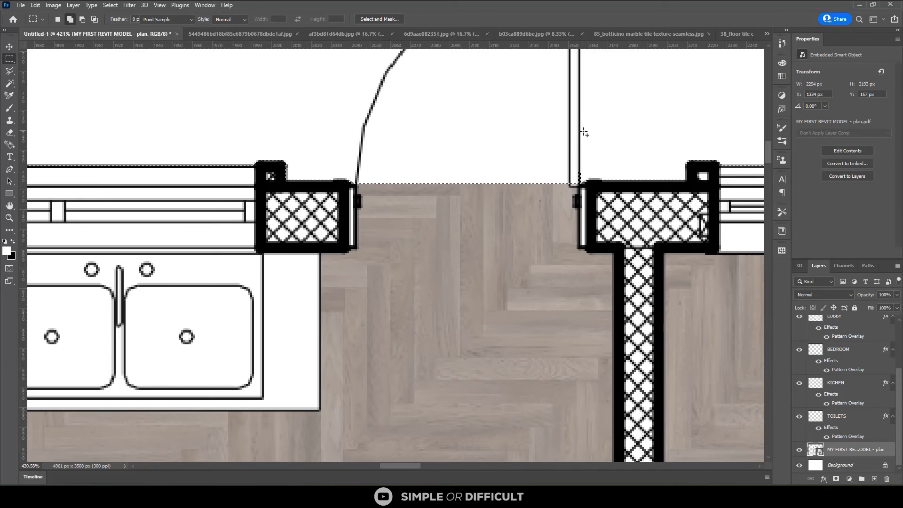
alt+click(575, 159)
scroll(582, 179, down, 1)
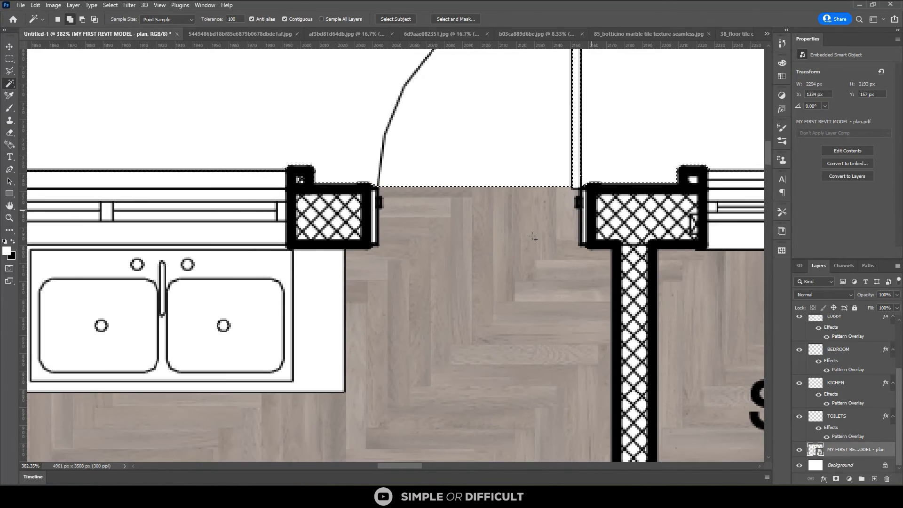
scroll(532, 236, down, 8)
scroll(400, 240, down, 2)
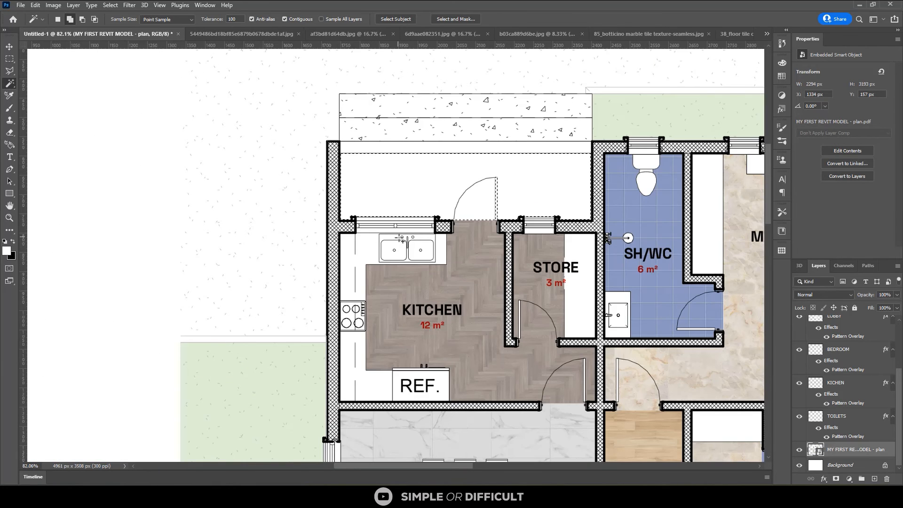
Add the two steps behind the kitchen porch to the porch selection with a rectangular marquee
key(m)
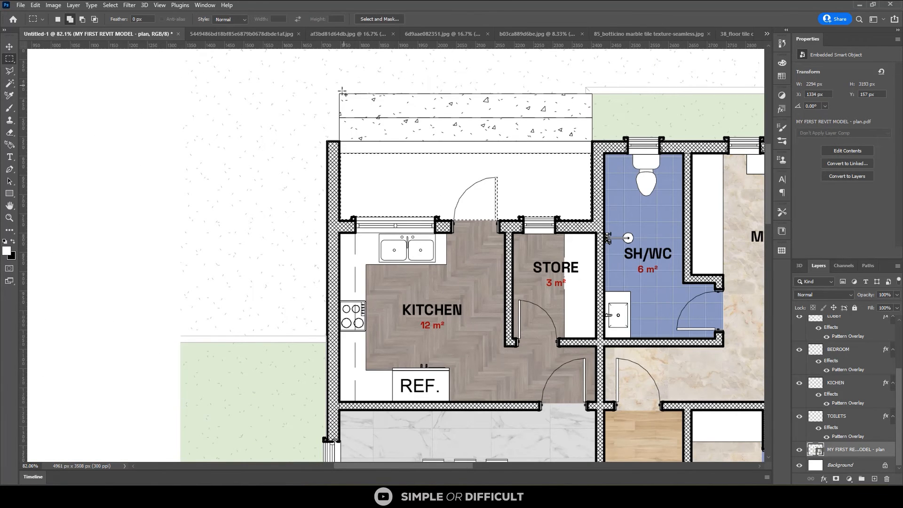
drag(340, 93, 343, 94)
drag(422, 147, 591, 167)
Fill the selected back porch and its steps on Layer 1, the front porch's tile layer, with the Paint Bucket and deselect the area
key(v)
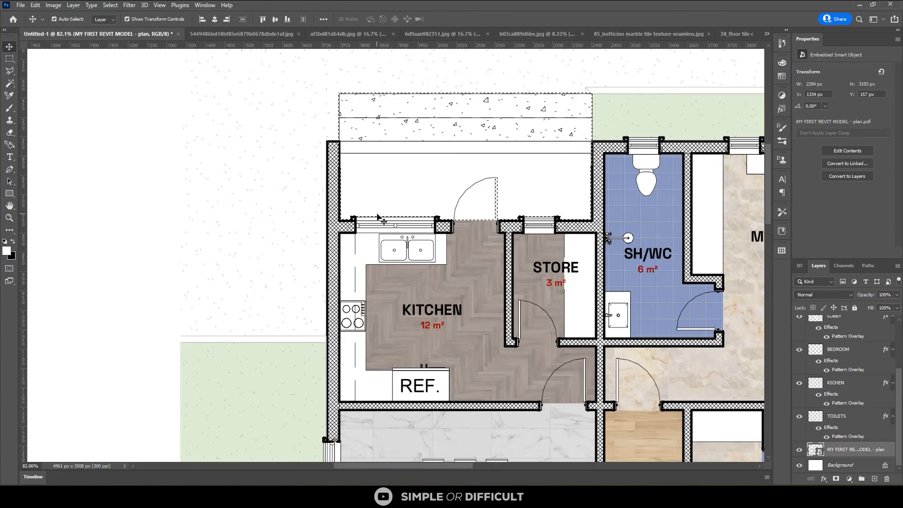
scroll(400, 251, down, 3)
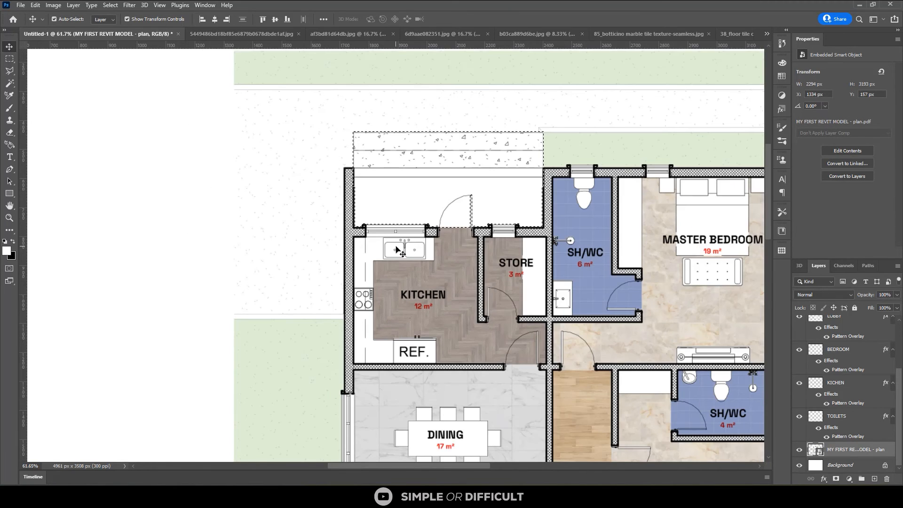
scroll(407, 245, down, 3)
scroll(406, 243, down, 3)
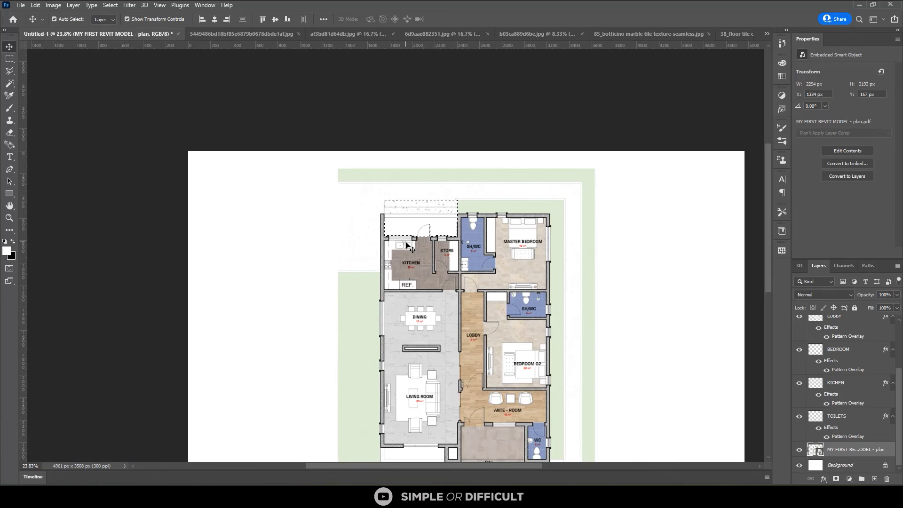
click(491, 443)
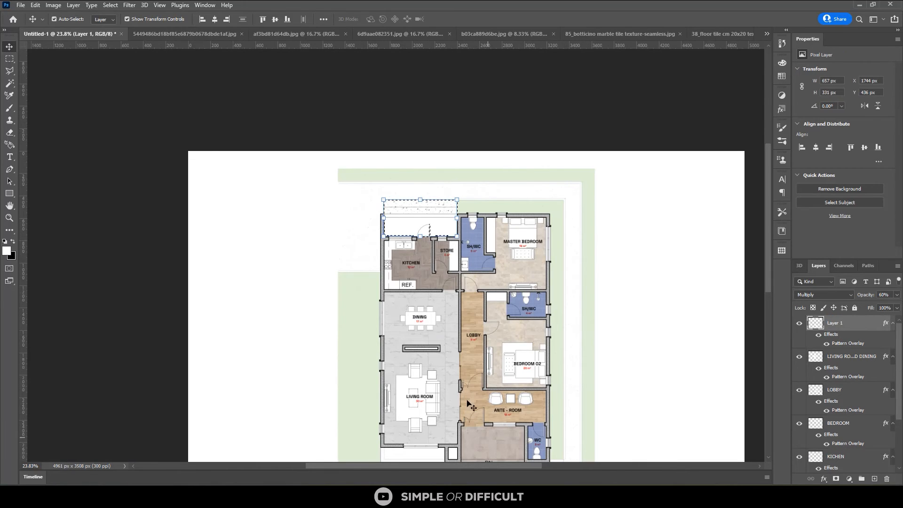
key(g)
click(410, 229)
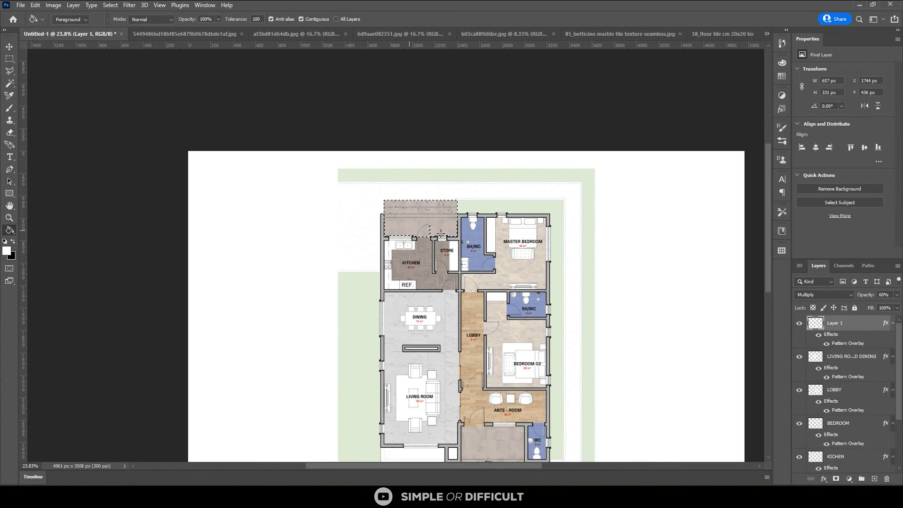
click(12, 48)
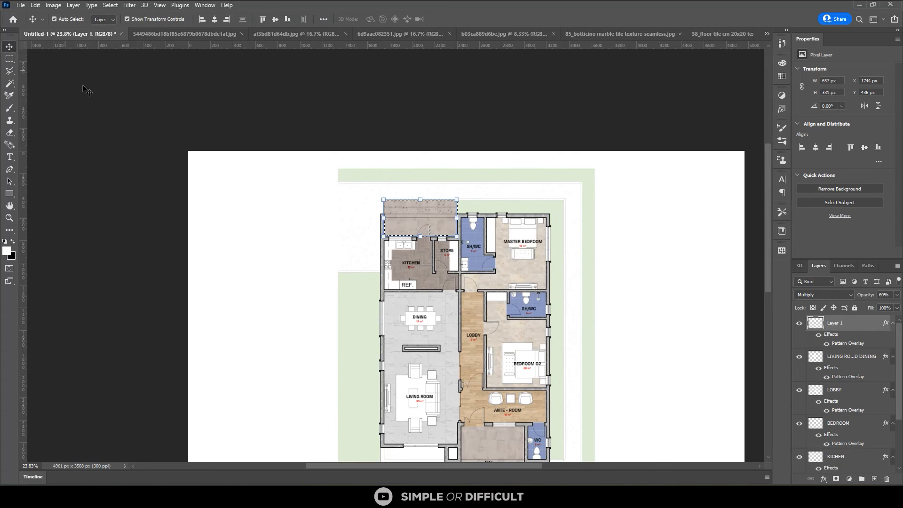
key(ctrl+d)
click(560, 135)
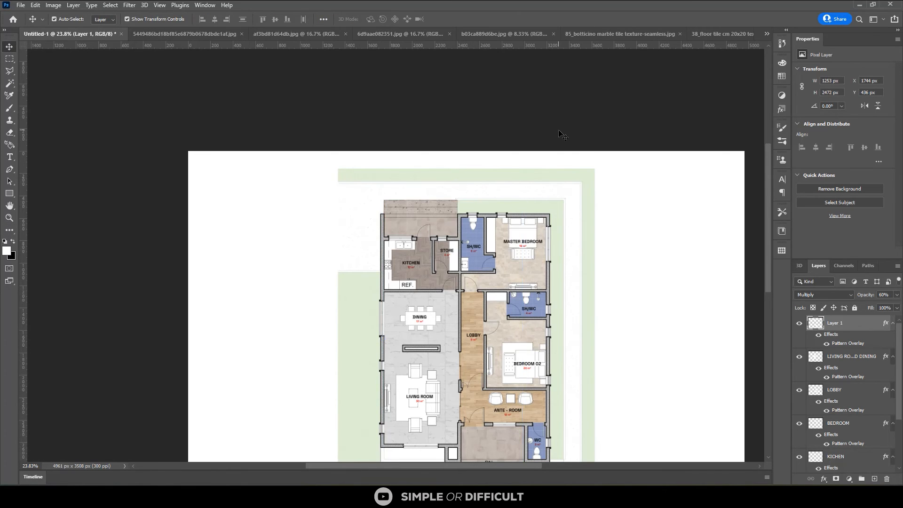
Select the front planter beds outside the living room and the WC on the floor plan layer with the Magic Wand
scroll(417, 173, down, 2)
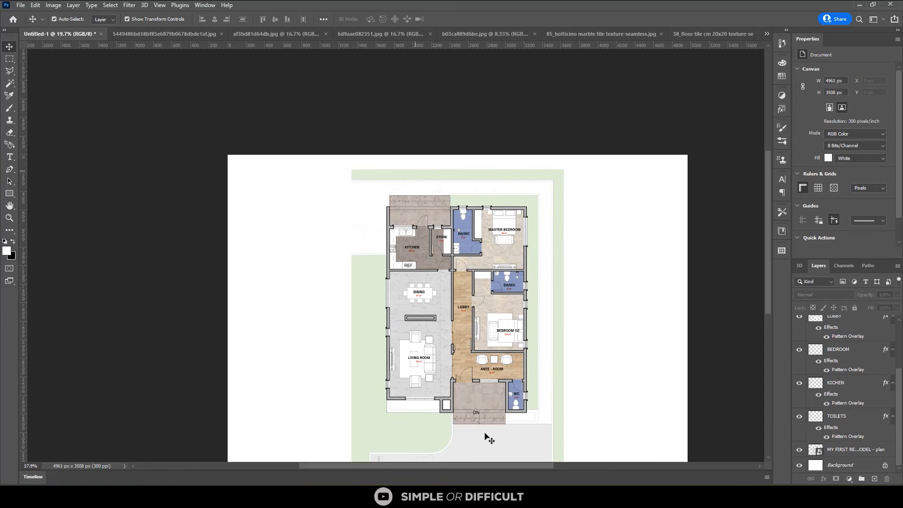
scroll(487, 434, up, 1)
scroll(460, 413, up, 1)
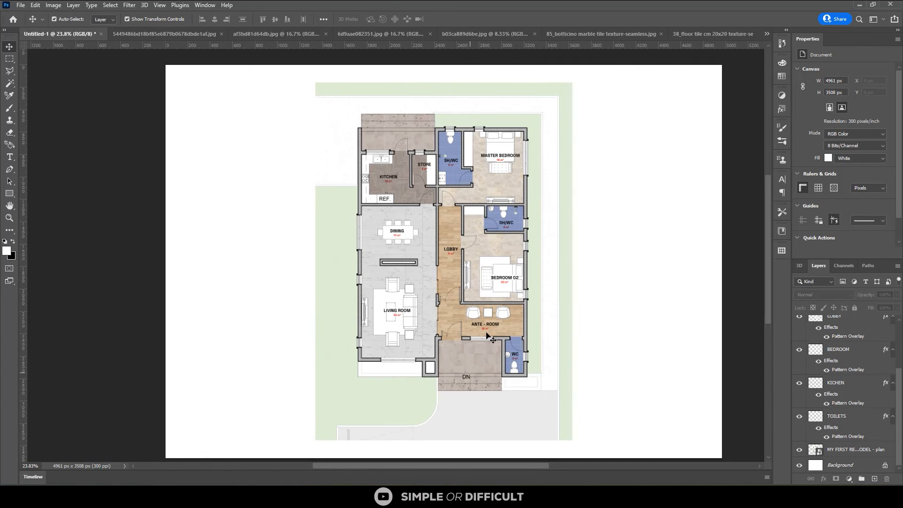
scroll(444, 332, up, 2)
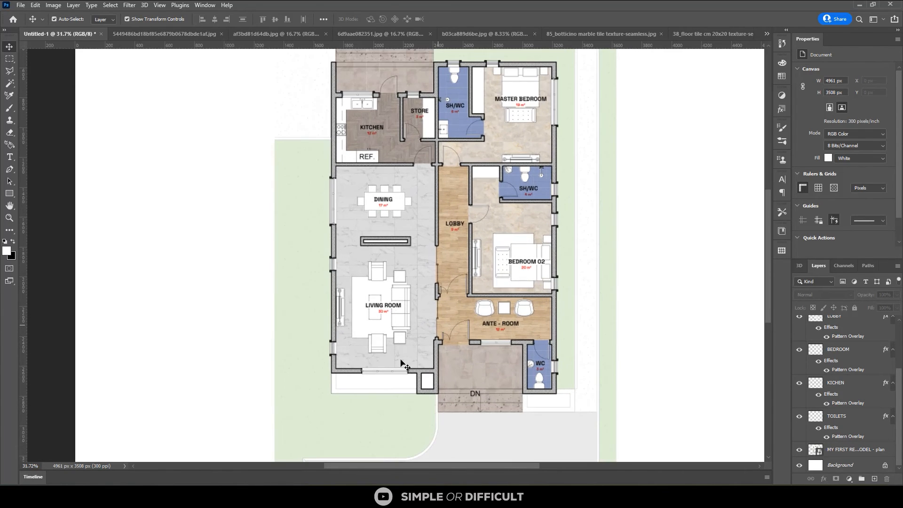
scroll(374, 380, up, 1)
key(m)
scroll(379, 395, up, 1)
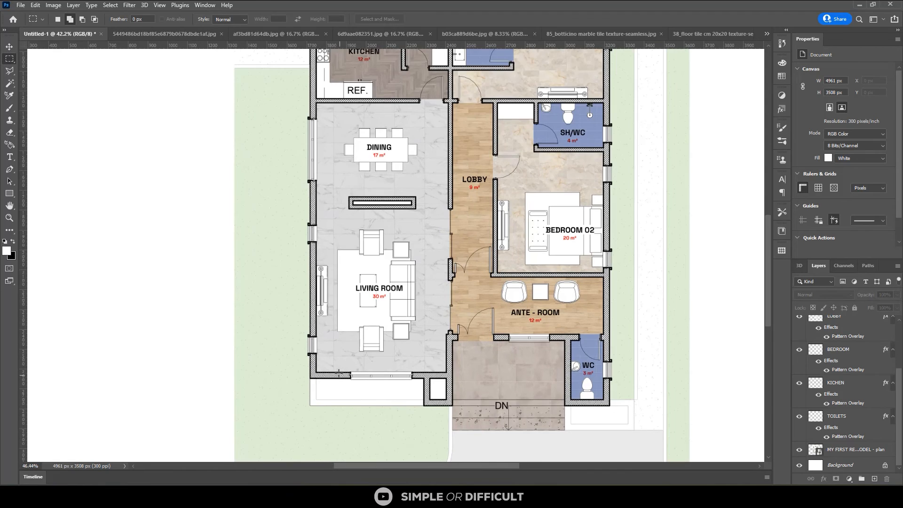
scroll(343, 401, up, 1)
scroll(310, 406, up, 1)
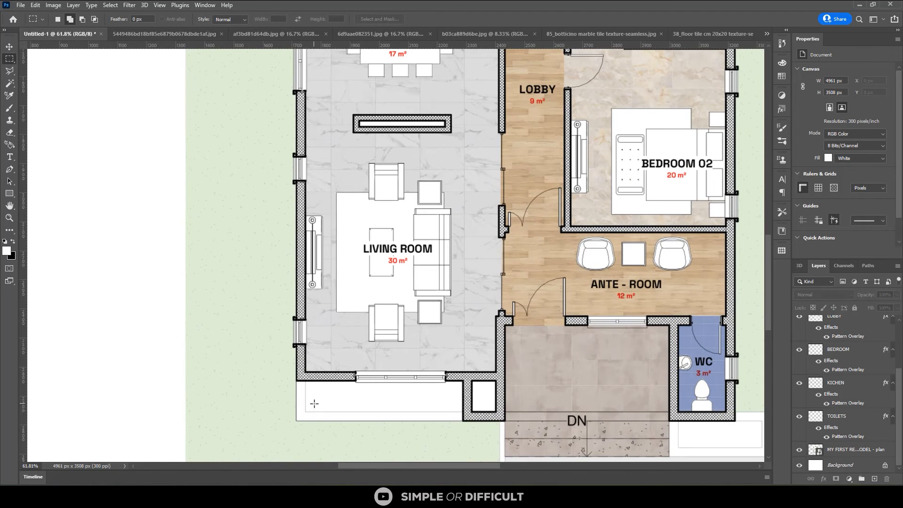
key(w)
click(844, 449)
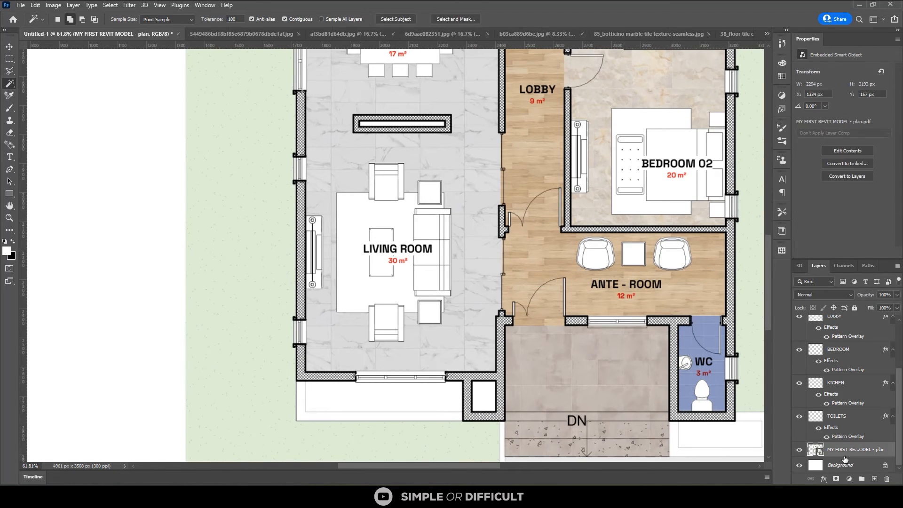
click(378, 404)
scroll(232, 298, down, 5)
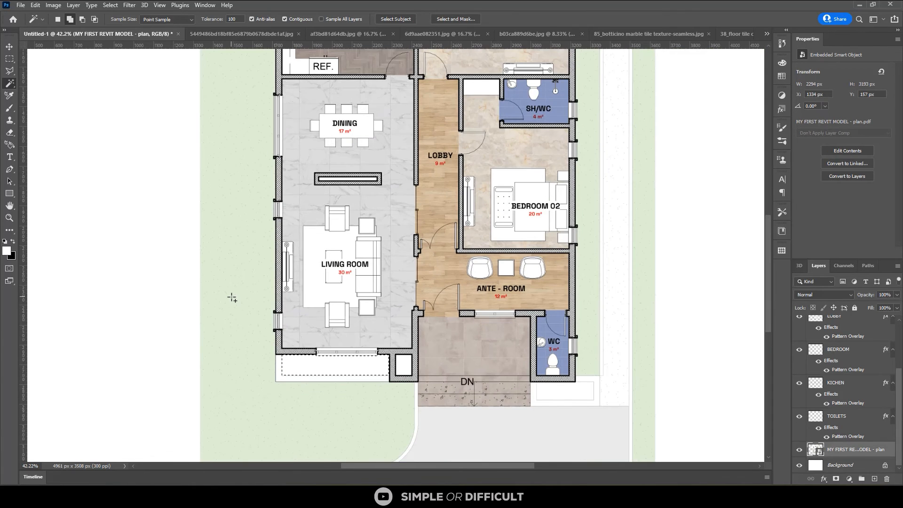
scroll(476, 408, right, 3)
scroll(454, 371, up, 1)
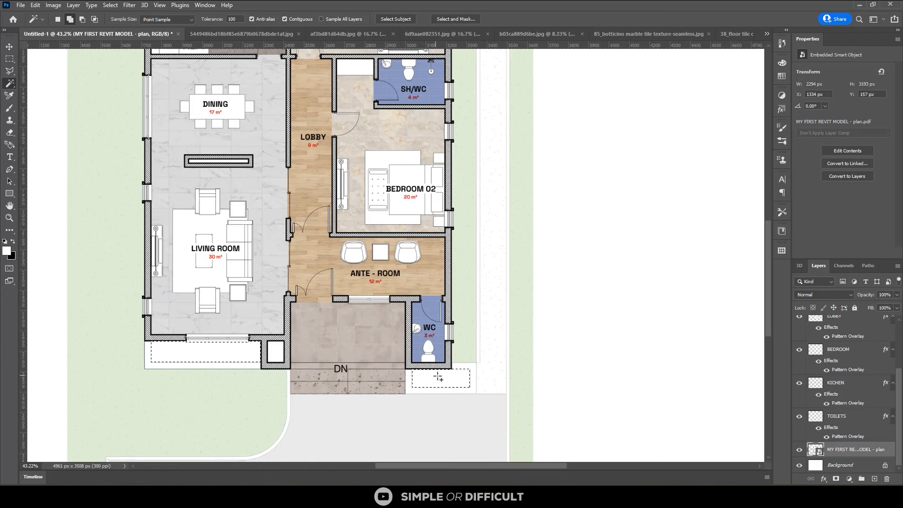
Create a new layer directly above the floor plan layer and fill the planter bed selection with white
key(g)
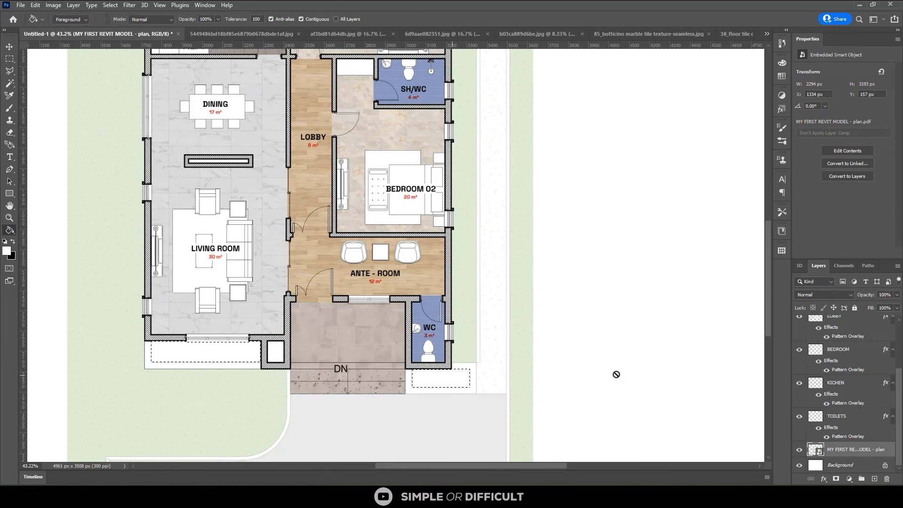
click(846, 464)
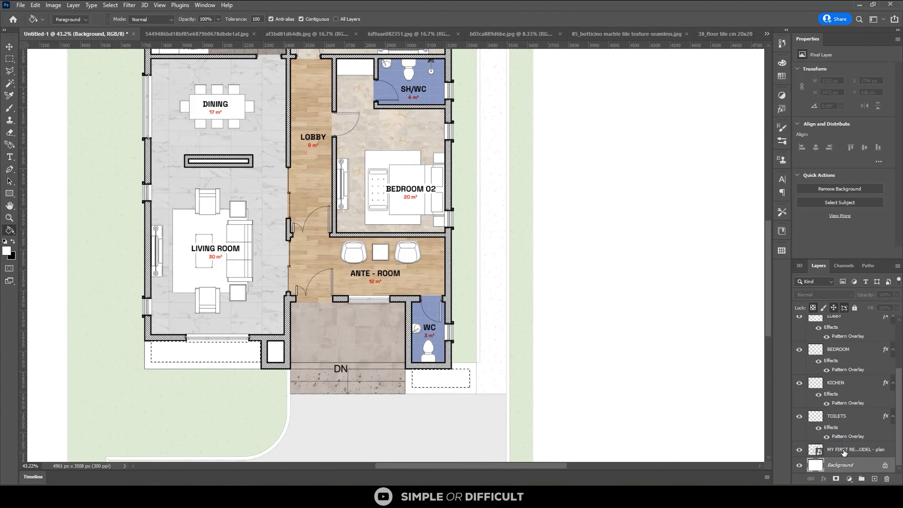
click(844, 452)
click(873, 479)
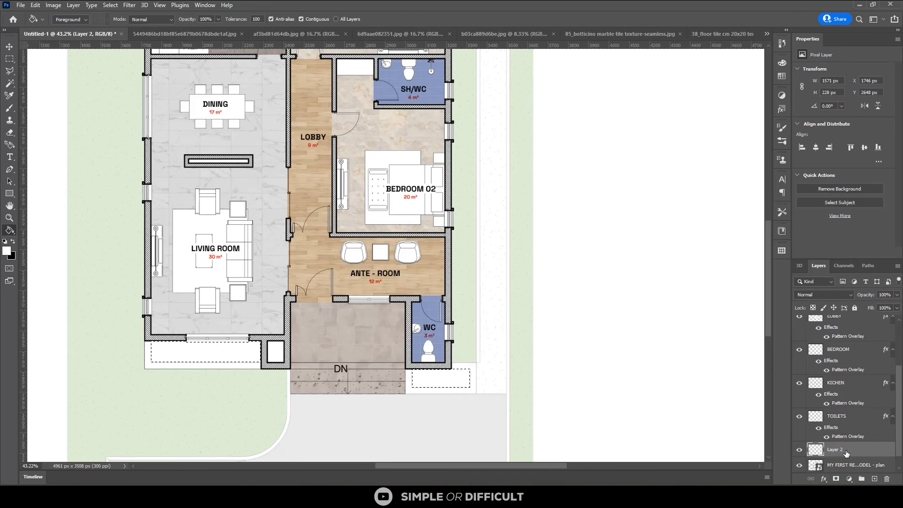
Apply a Pattern Overlay with the green grass pattern to the planter beds' Layer 2
right_click(847, 454)
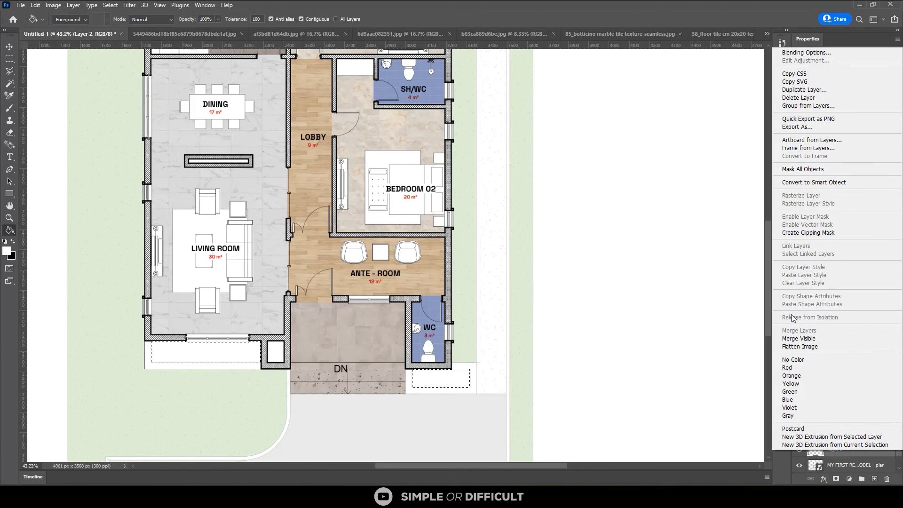
click(805, 52)
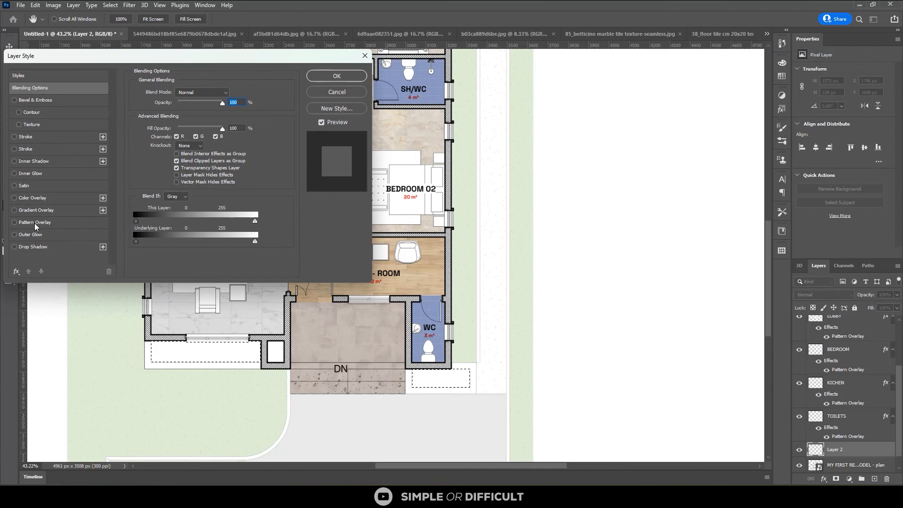
click(34, 222)
click(199, 124)
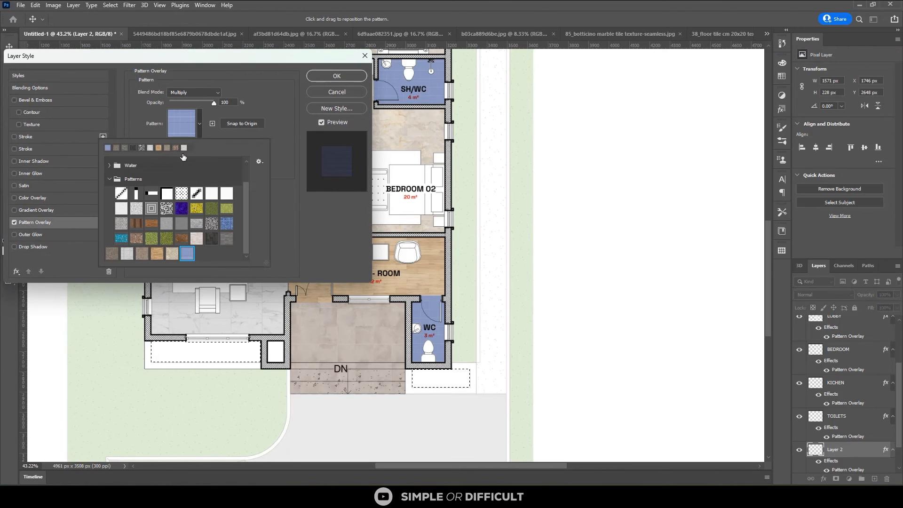
click(154, 239)
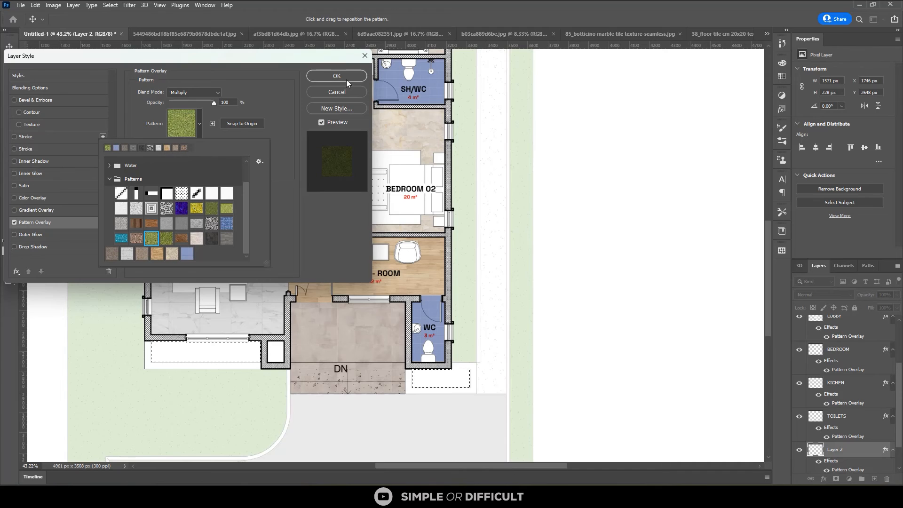
click(335, 82)
click(335, 82)
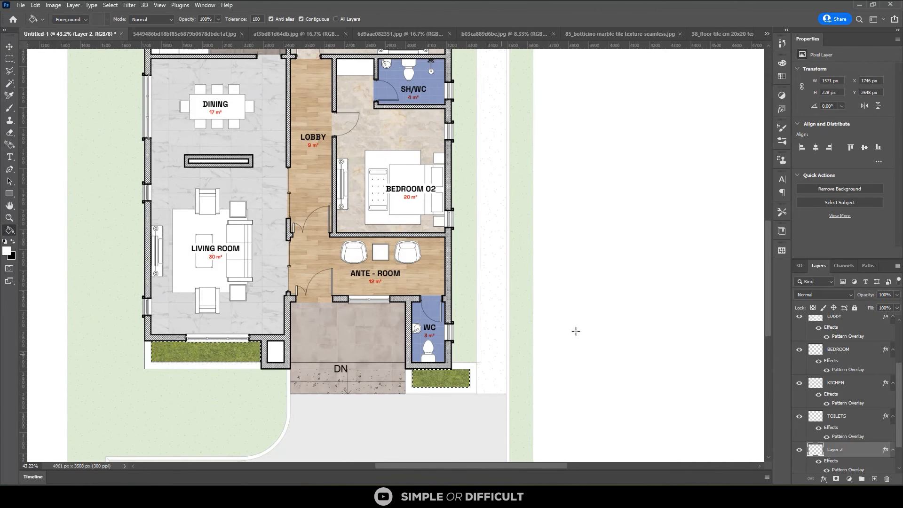
Set the opacity of the planter beds' Layer 2 to 75% and deselect the beds
click(9, 47)
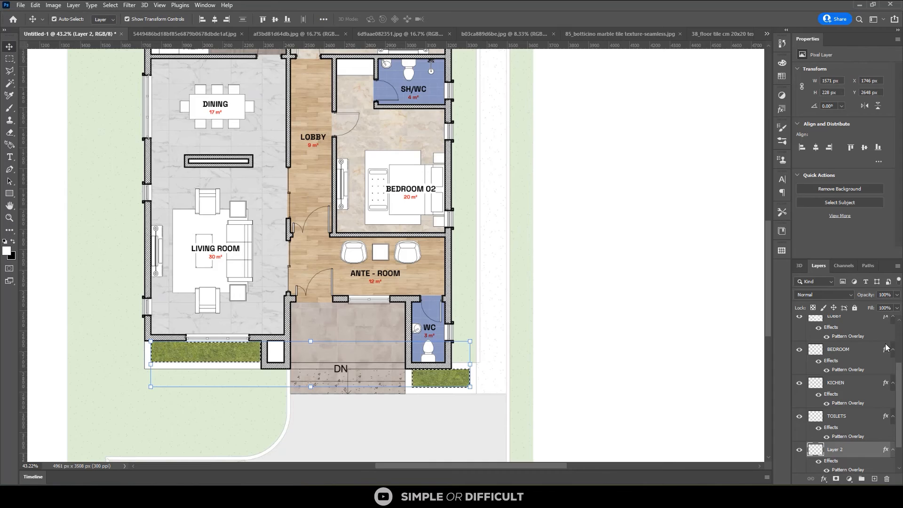
click(884, 294)
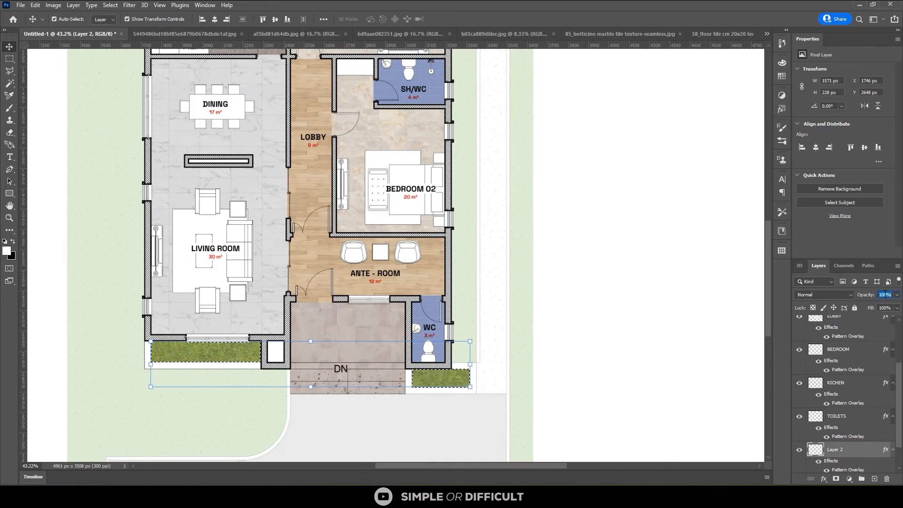
click(568, 232)
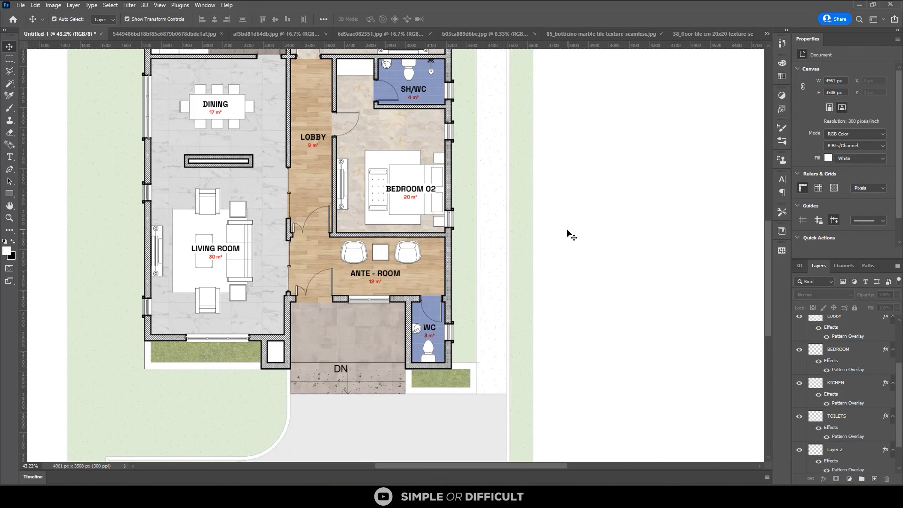
Duplicate the MY FIRST REVIT MODEL - plan layer beneath the planter beds' layer
scroll(568, 232, down, 3)
scroll(426, 355, down, 2)
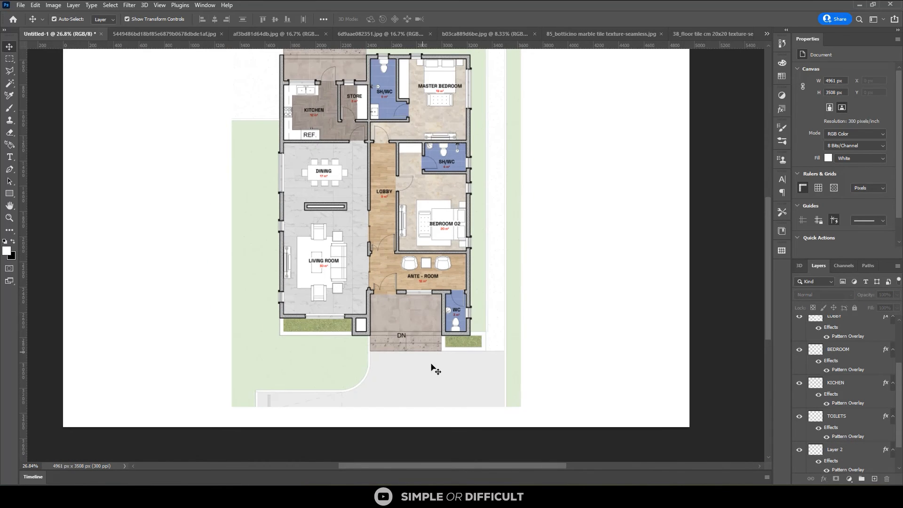
scroll(437, 377, down, 1)
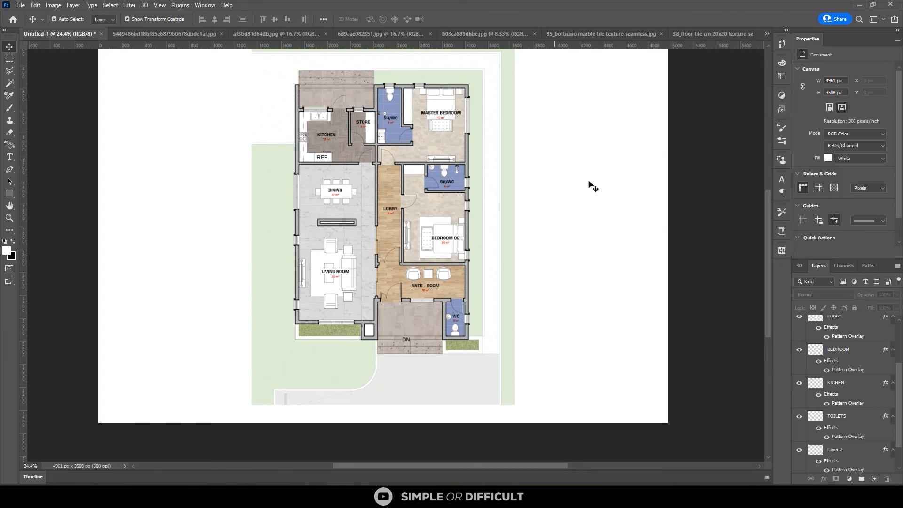
scroll(866, 460, down, 1)
click(862, 454)
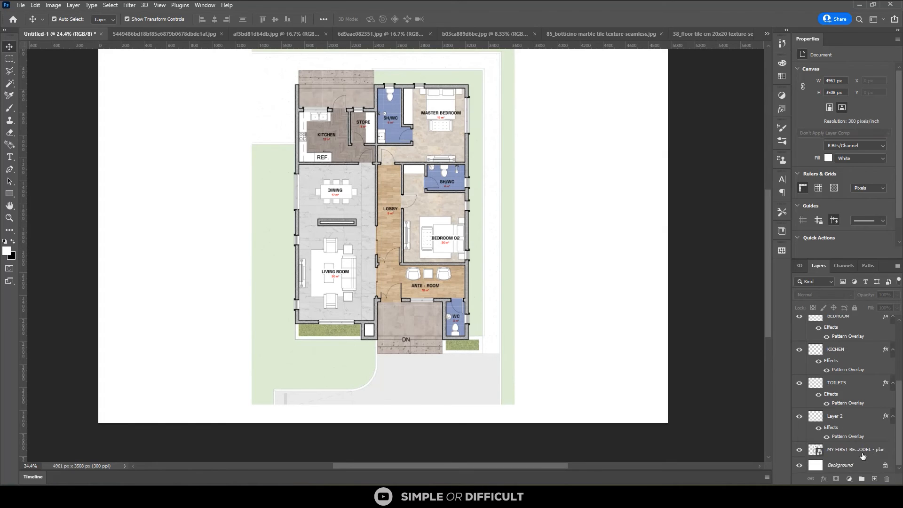
key(ctrl+j)
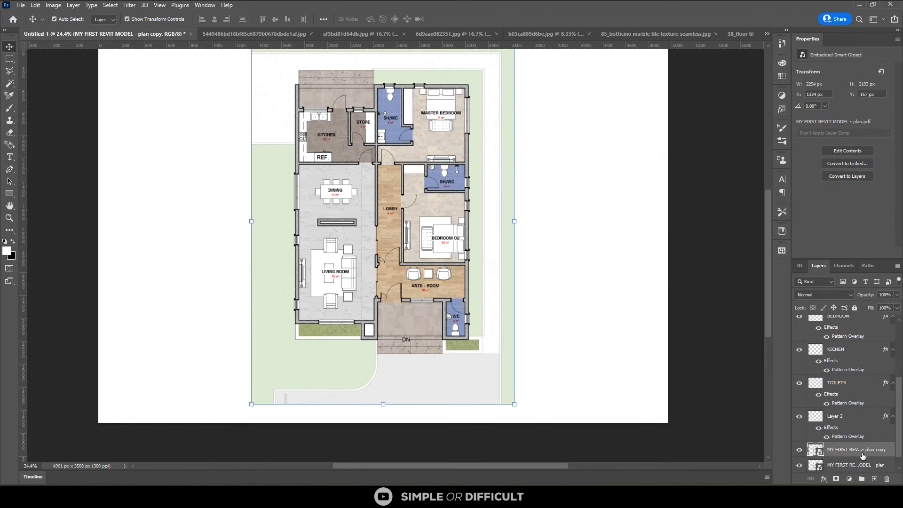
Nudge the original floor plan layer beneath its copy right and down to X 1362 px, Y 185 px
click(864, 467)
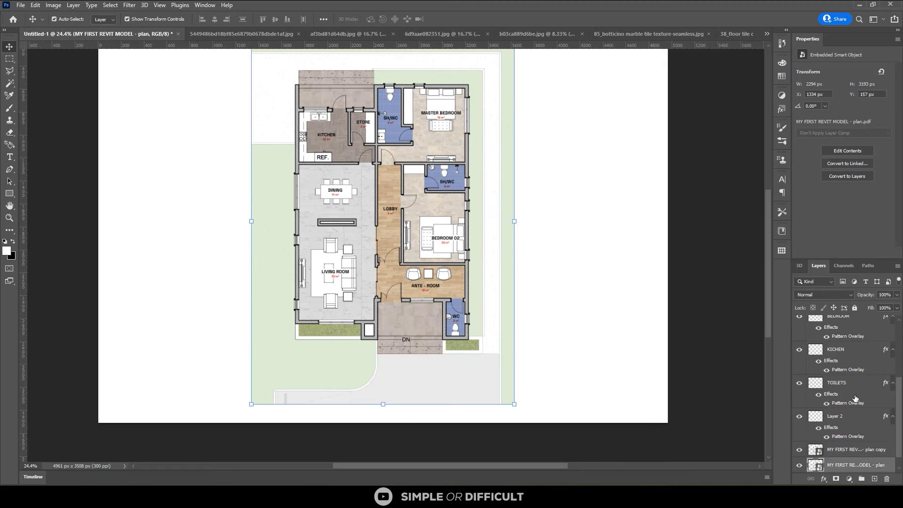
scroll(855, 399, down, 1)
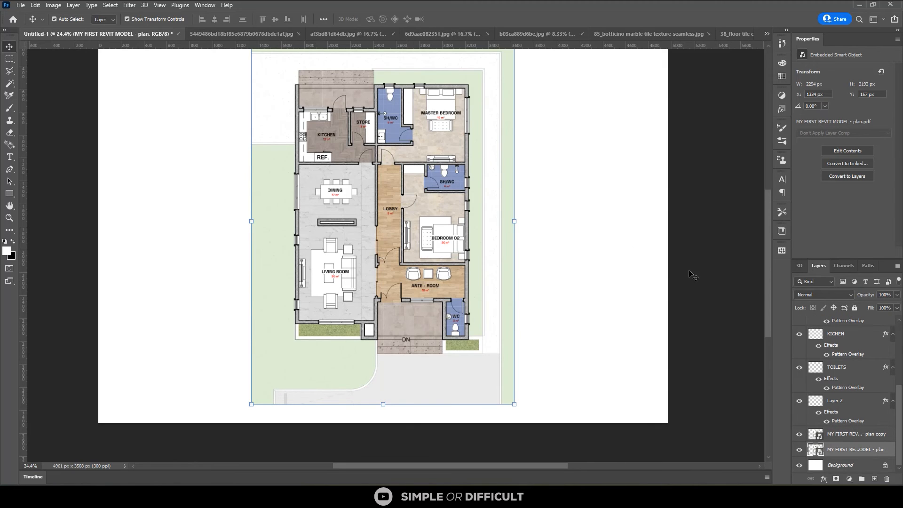
key(Right)
key(Right)
key(Right)
key(Right)
key(Right)
key(Right)
key(Right)
key(Right)
key(Right)
key(Right)
key(Right)
key(Right)
key(Right)
key(Right)
key(Right)
key(Right)
key(Right)
key(Right)
key(Right)
key(Right)
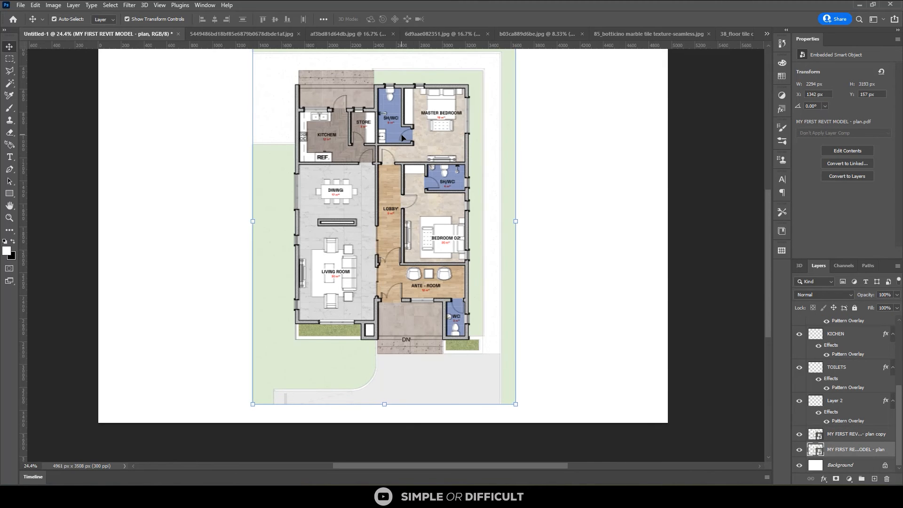
key(Right)
key(Right)
key(Right)
key(Right)
key(Down)
key(Down)
key(Down)
key(Down)
key(Down)
key(Down)
key(Down)
key(Down)
key(Down)
key(Down)
key(Down)
key(Down)
key(Down)
key(Down)
key(Down)
key(Down)
key(Down)
key(Down)
key(Down)
key(Down)
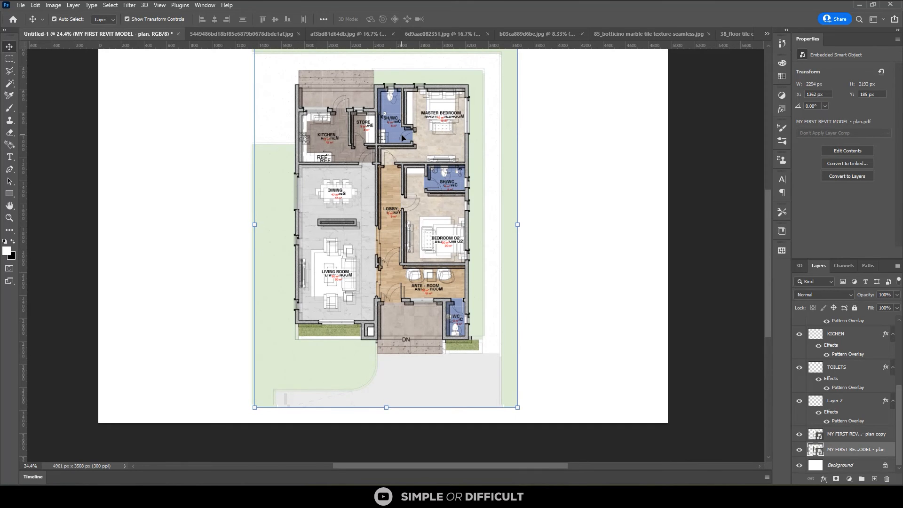
Nudge the original plan layer beneath its copy to X 1366 px, Y 183 px
key(Up)
key(Up)
key(Up)
key(Up)
key(Up)
key(Right)
key(Right)
key(Right)
key(Right)
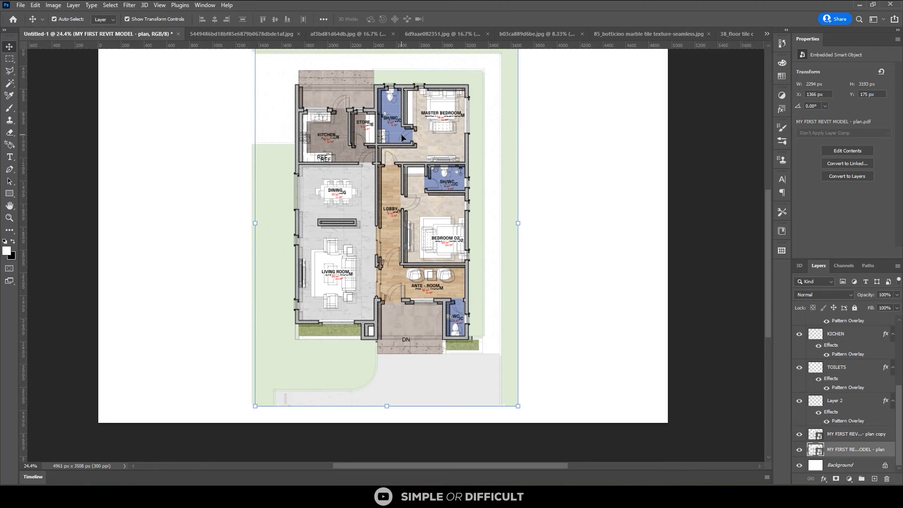
key(Down)
key(Down)
key(Down)
key(Down)
key(Down)
key(Down)
key(Down)
key(Down)
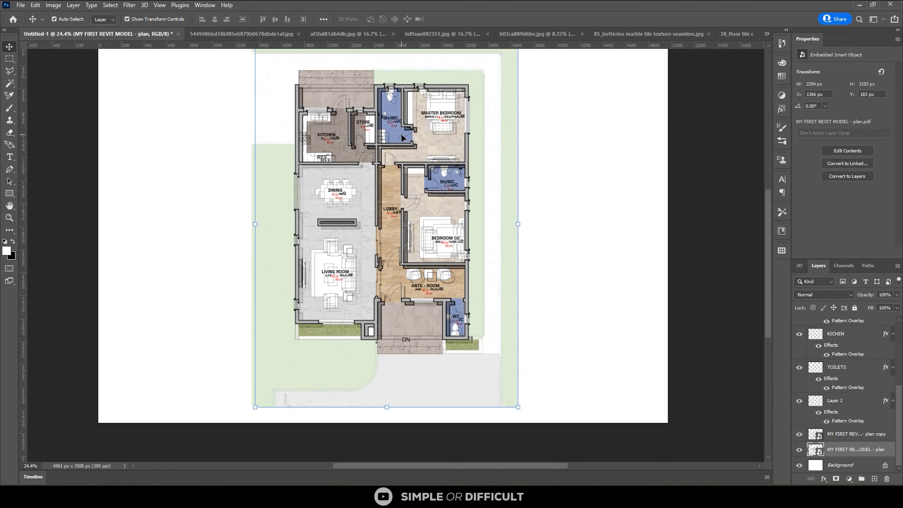
Apply a Gaussian Blur with an 11.1 px radius to the original plan layer
click(129, 5)
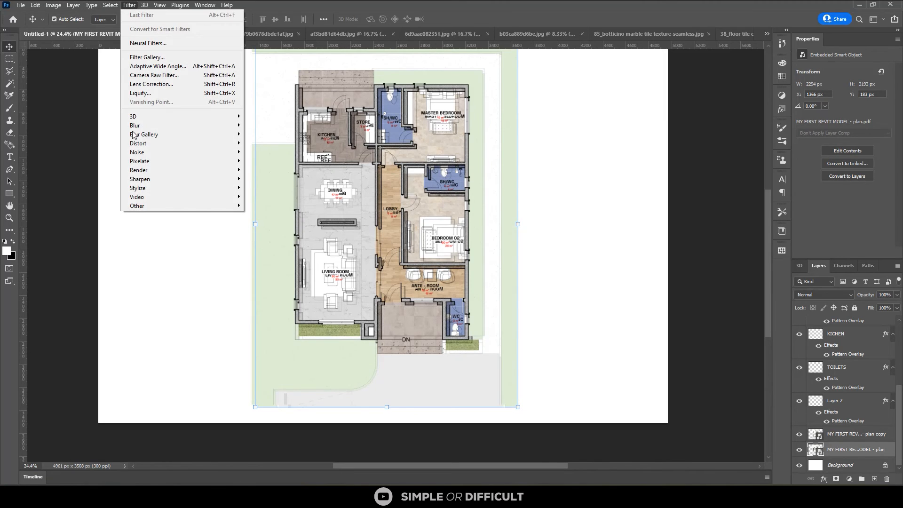
mouse_move(155, 133)
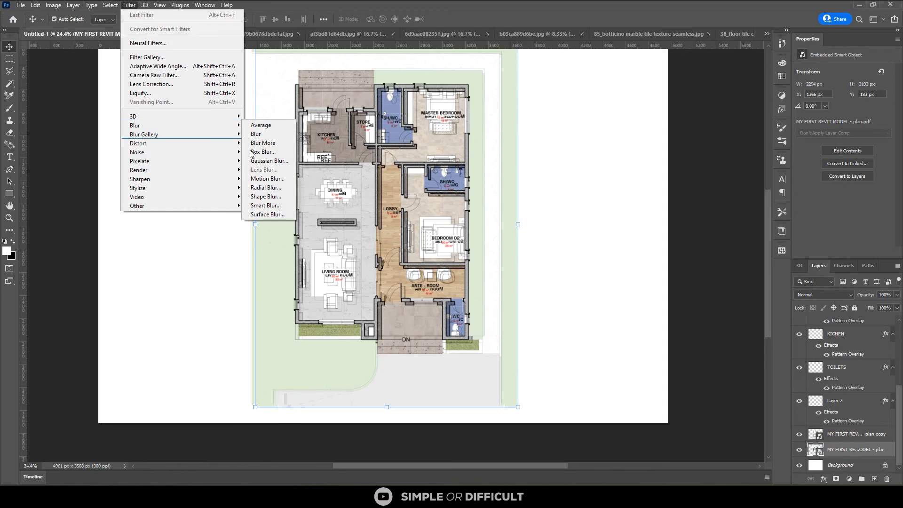
click(268, 160)
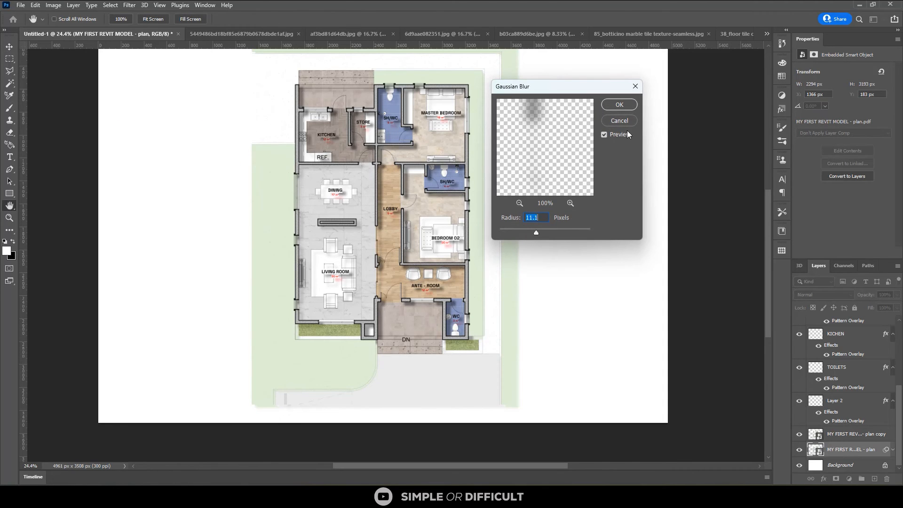
click(619, 104)
Nudge the blurred plan layer left and up to X 1325 px, Y 149 px to tighten the shadow offset
scroll(361, 118, up, 3)
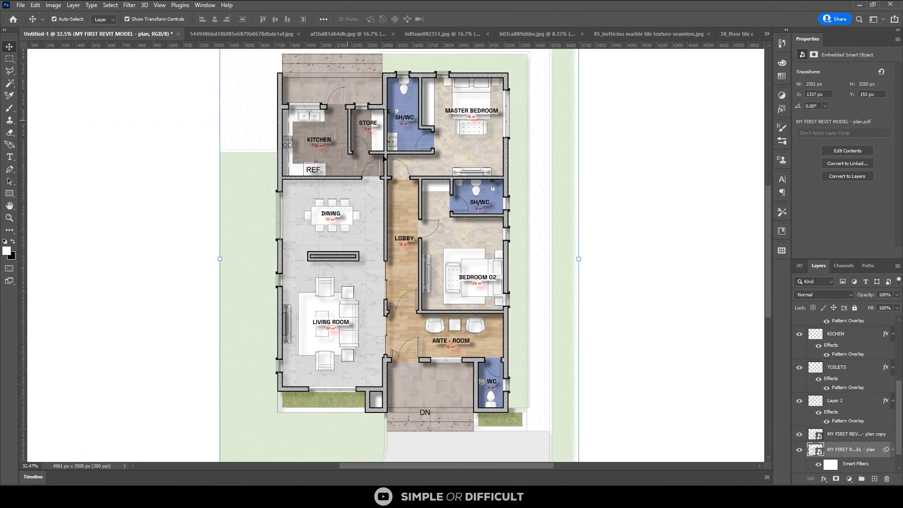
scroll(384, 159, up, 3)
scroll(414, 207, up, 2)
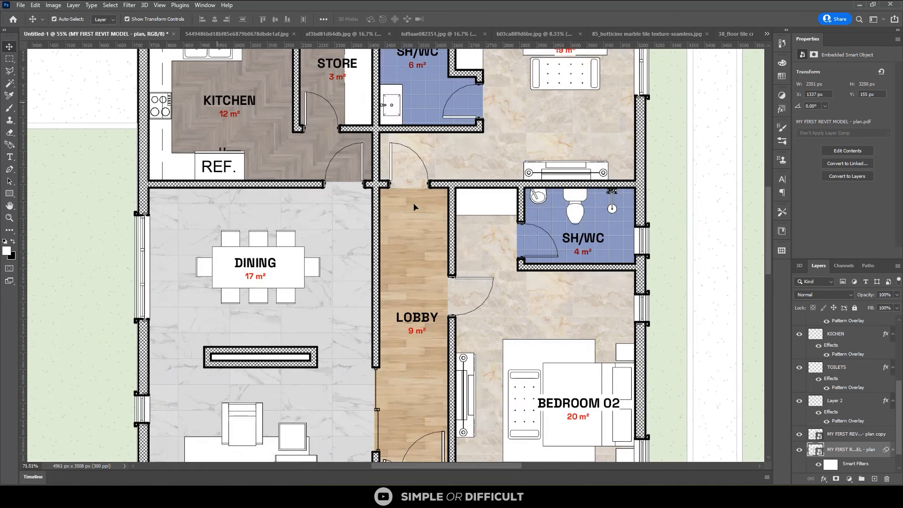
key(Left)
key(Left)
key(Left)
key(Left)
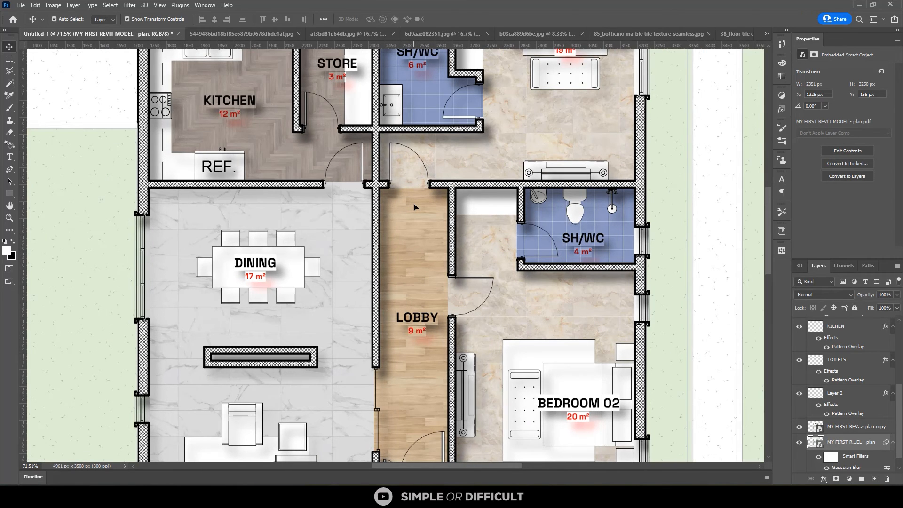
key(Up)
key(Up)
key(Up)
key(Up)
key(Up)
key(Up)
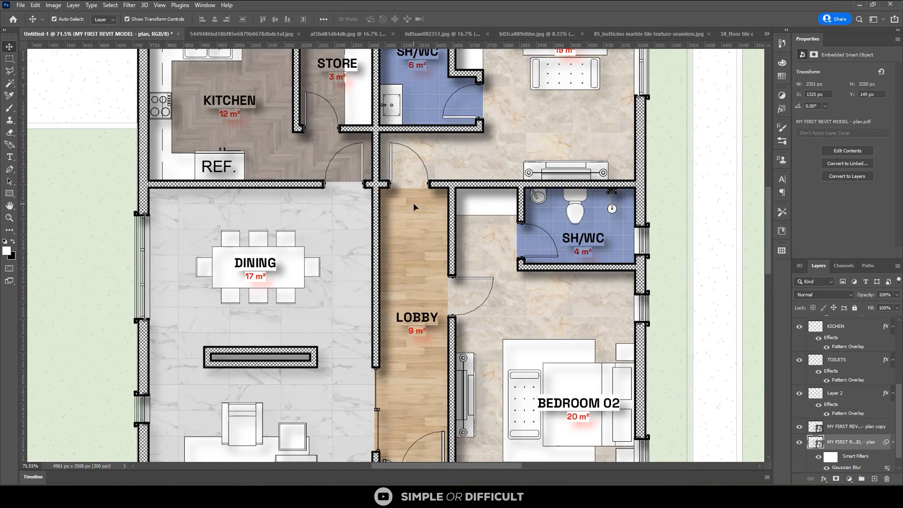
Compare the Dissolve and Darken blend modes on the blurred plan layer and set it to Multiply
click(825, 294)
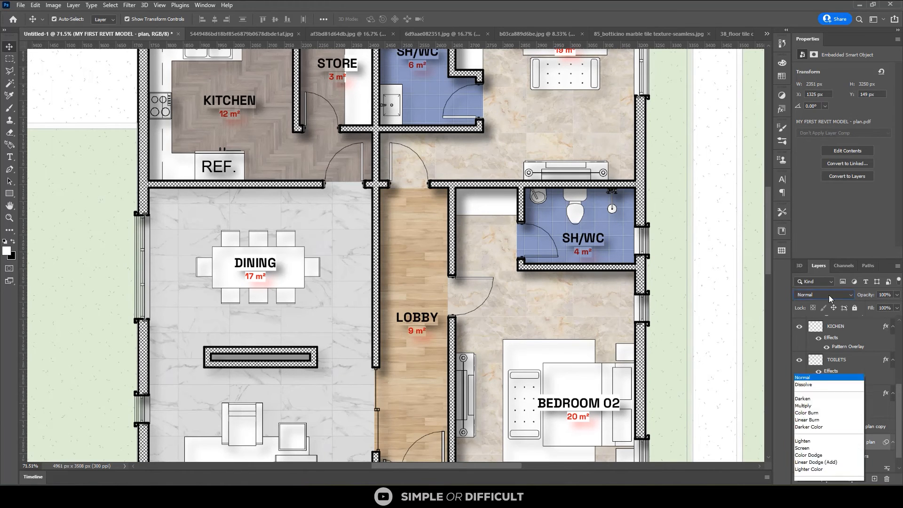
click(818, 279)
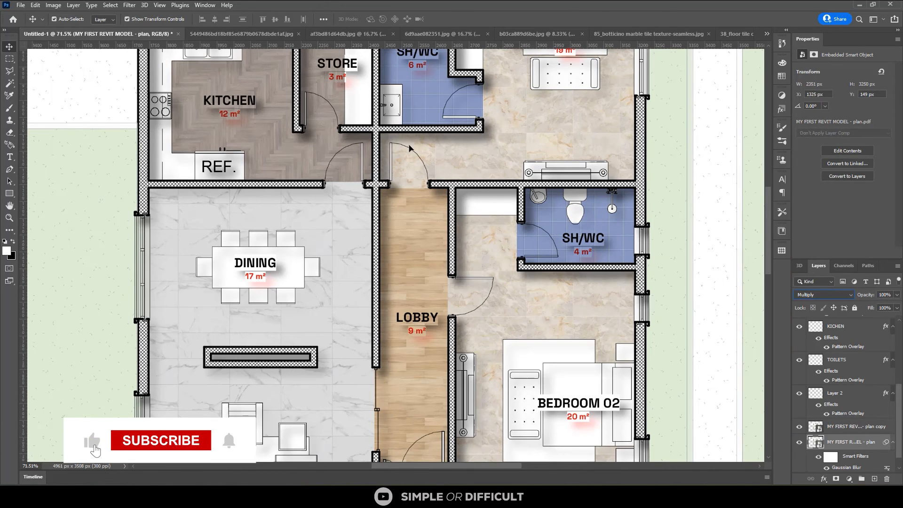
key(shift+minus)
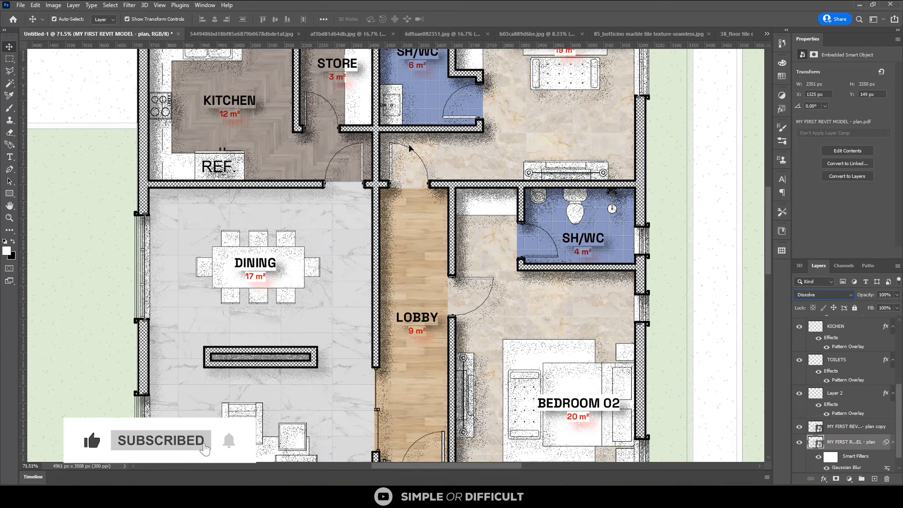
key(shift+plus)
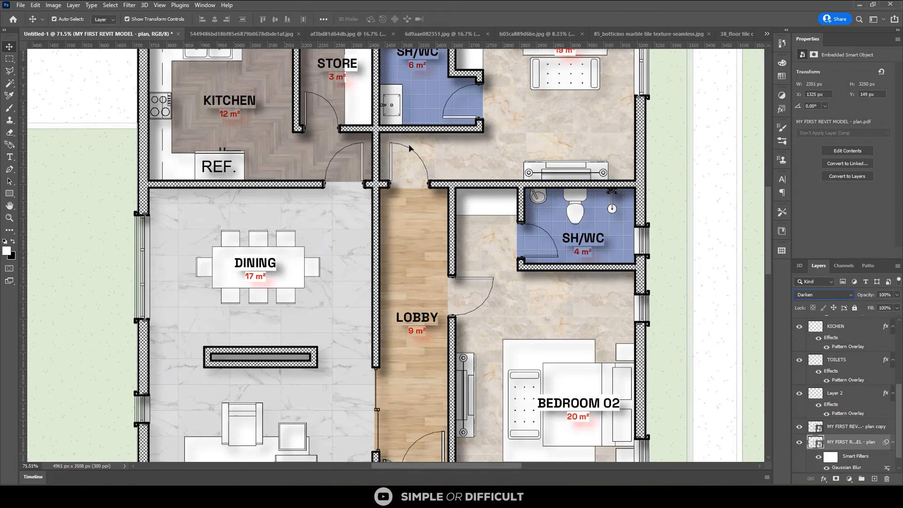
click(801, 295)
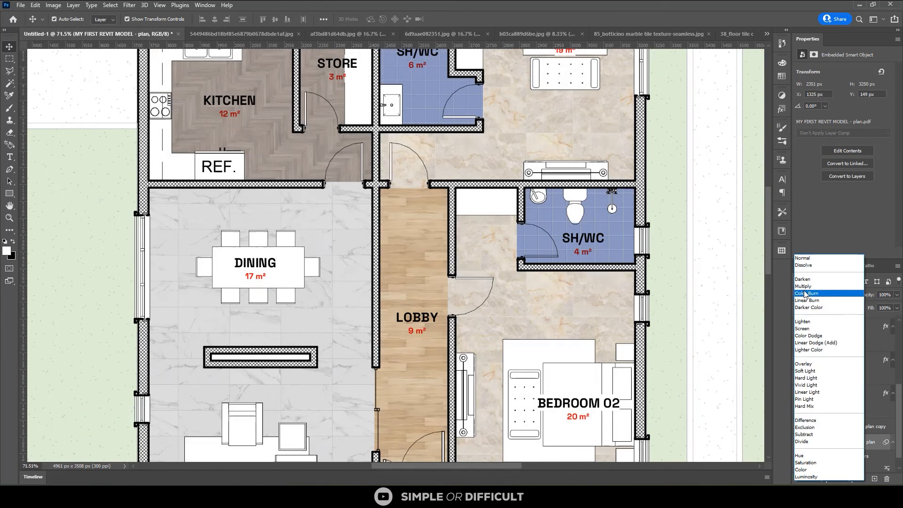
click(807, 303)
click(625, 277)
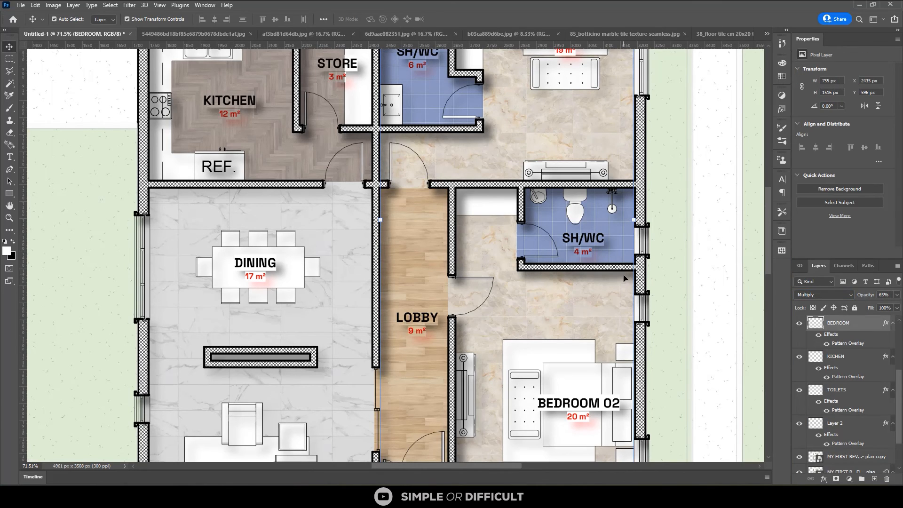
Reselect the blurred plan layer above the Background and nudge it left and up to X 1321 px, Y 147 px
scroll(813, 400, down, 3)
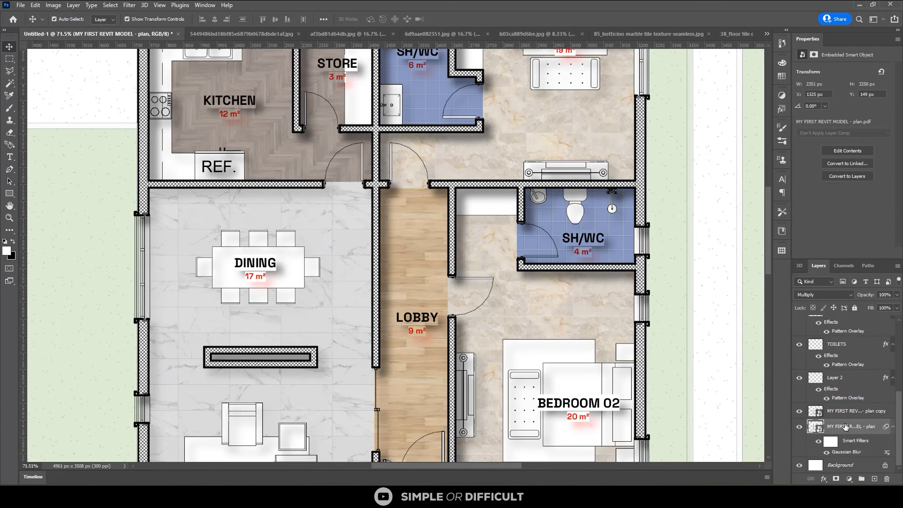
click(845, 427)
key(Left)
key(Left)
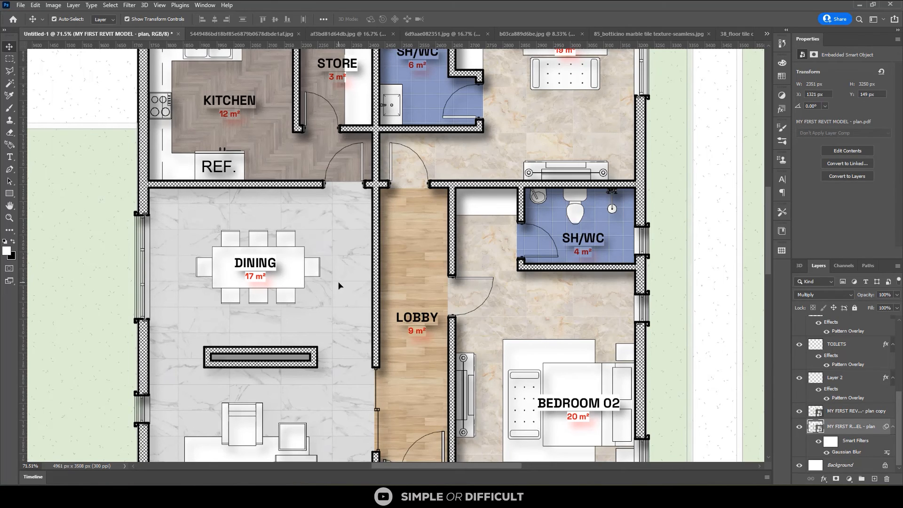
key(Up)
key(Up)
key(Up)
key(Up)
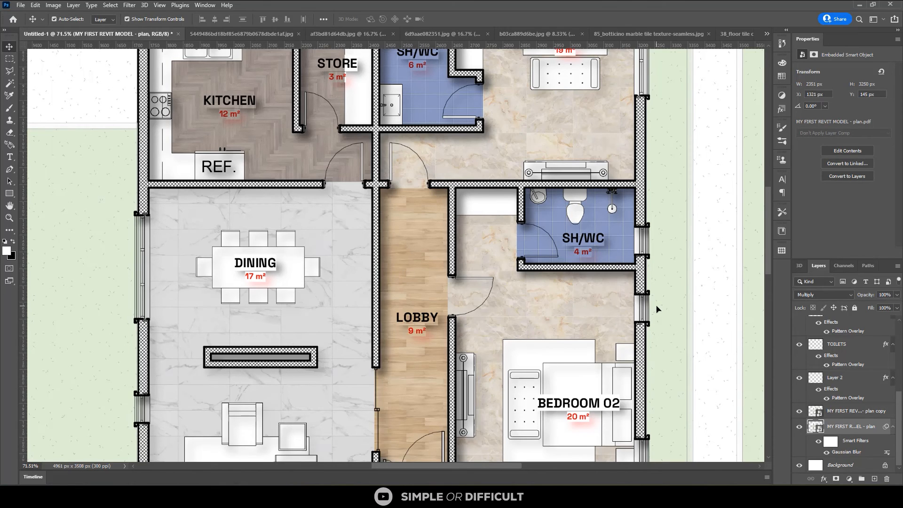
Duplicate the blurred plan layer and select the original blurred layer beneath the copy
key(ctrl+j)
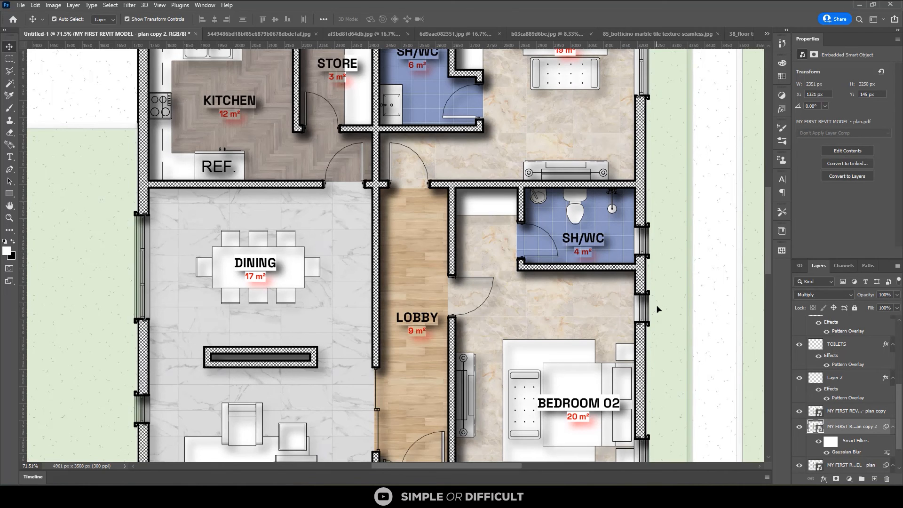
scroll(498, 250, down, 2)
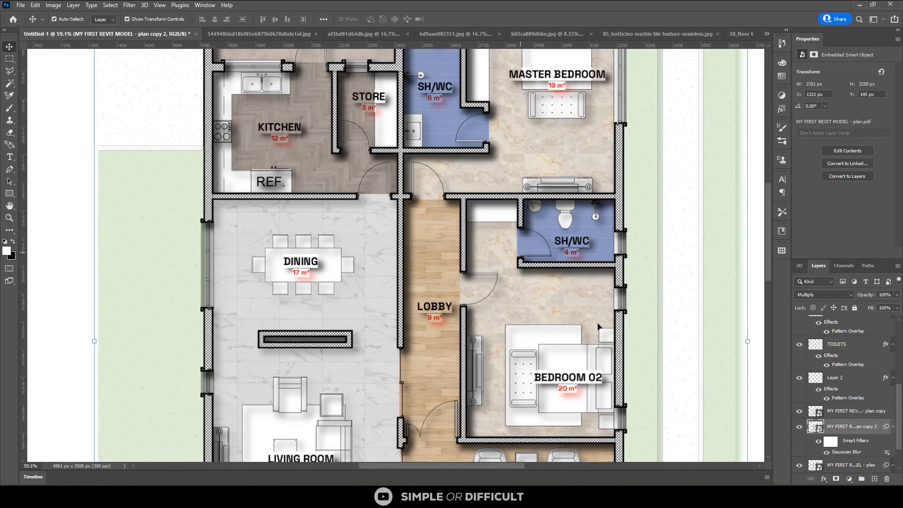
scroll(880, 417, down, 2)
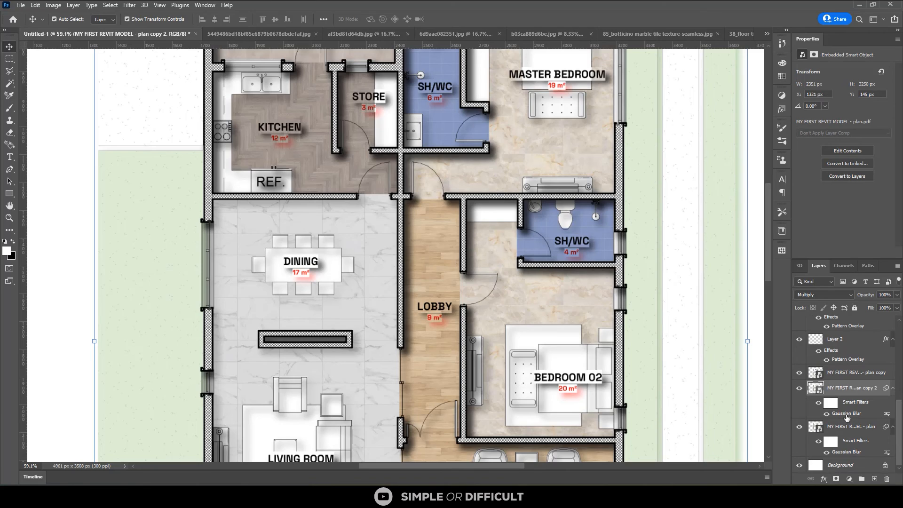
click(852, 427)
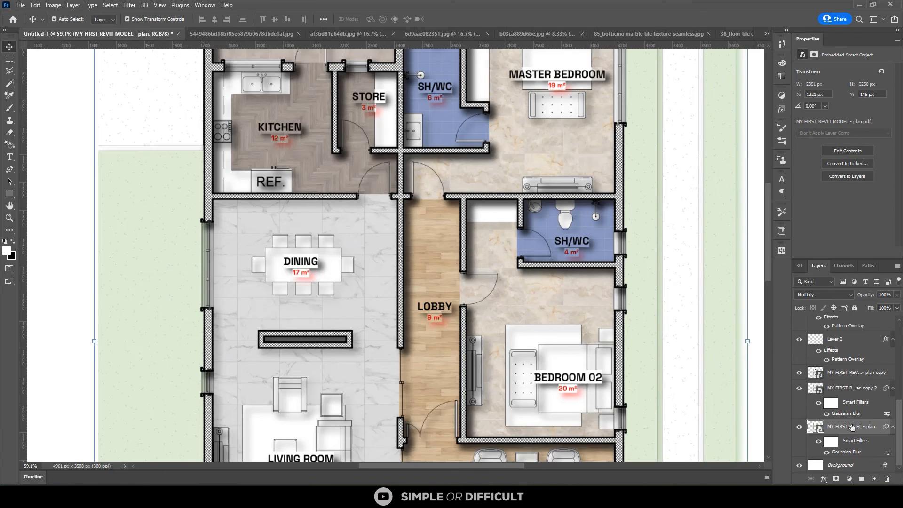
Nudge the lower blurred plan layer right and down to X 1347 px, Y 170 px to lengthen the shadow
key(Right)
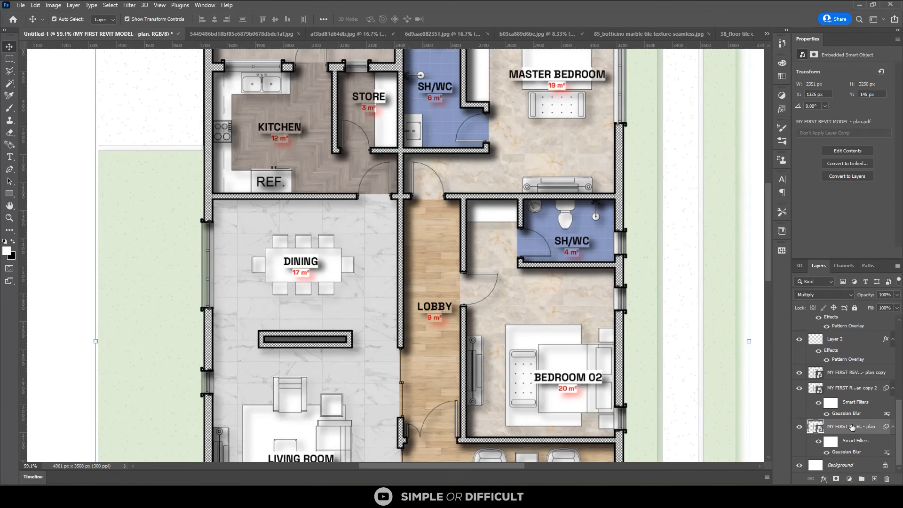
key(Right)
key(Right)
key(Right)
key(Right)
key(Right)
key(Right)
key(Right)
key(Right)
key(Right)
key(Right)
key(Right)
key(Right)
key(Right)
key(Right)
key(Right)
key(Right)
key(Right)
key(Right)
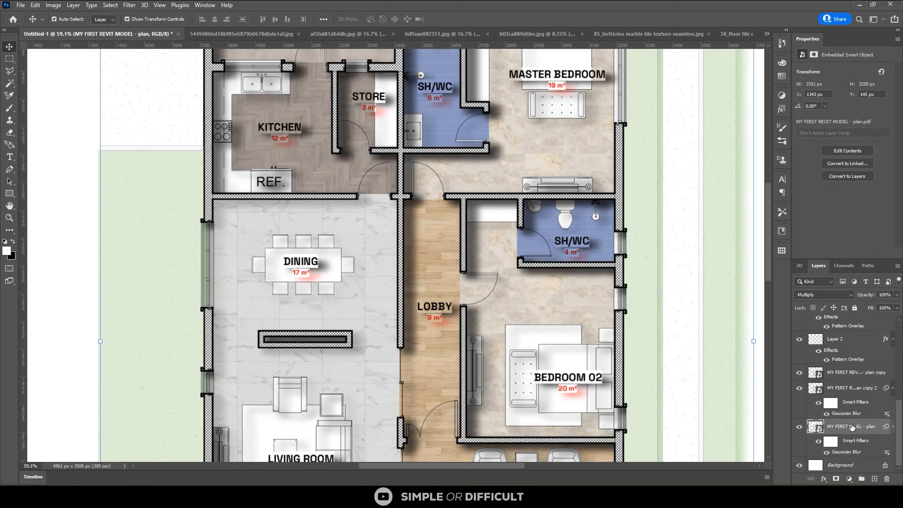
key(shift+Down)
key(shift+Down)
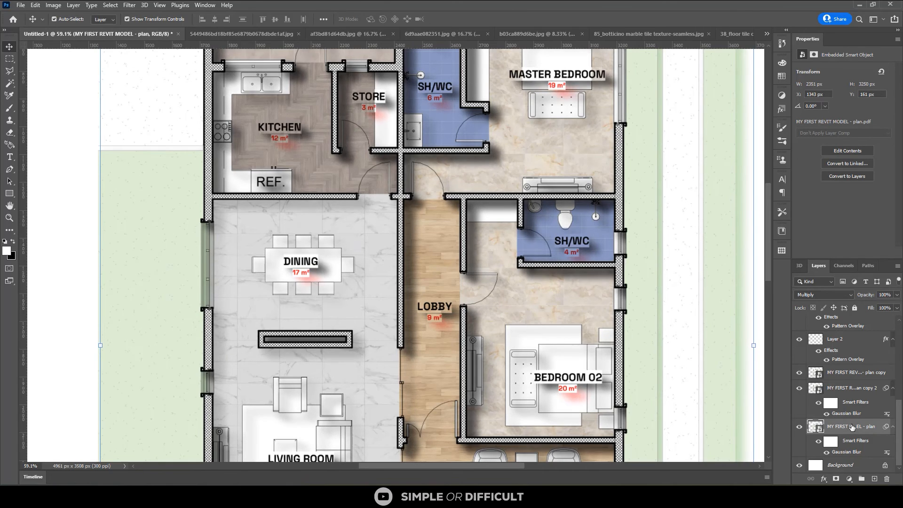
key(Down)
key(Down)
key(Down)
key(Down)
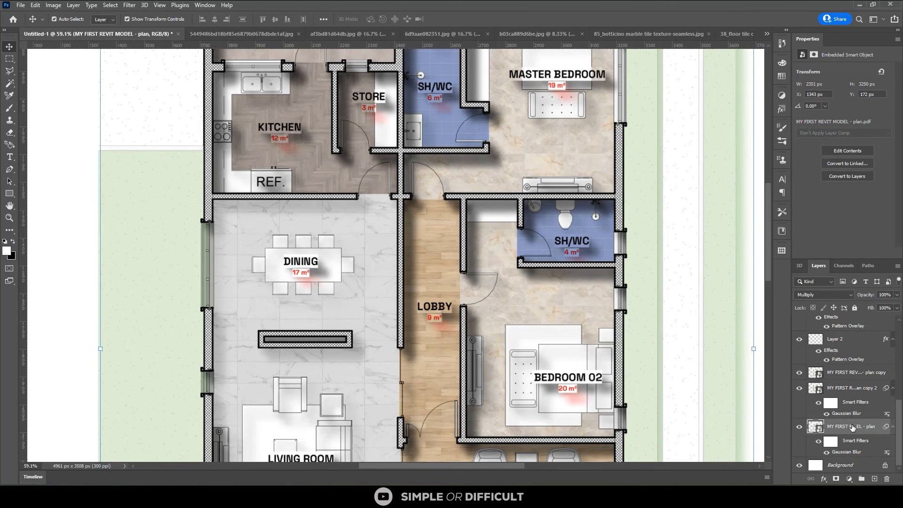
key(Right)
key(Right)
key(Right)
key(Right)
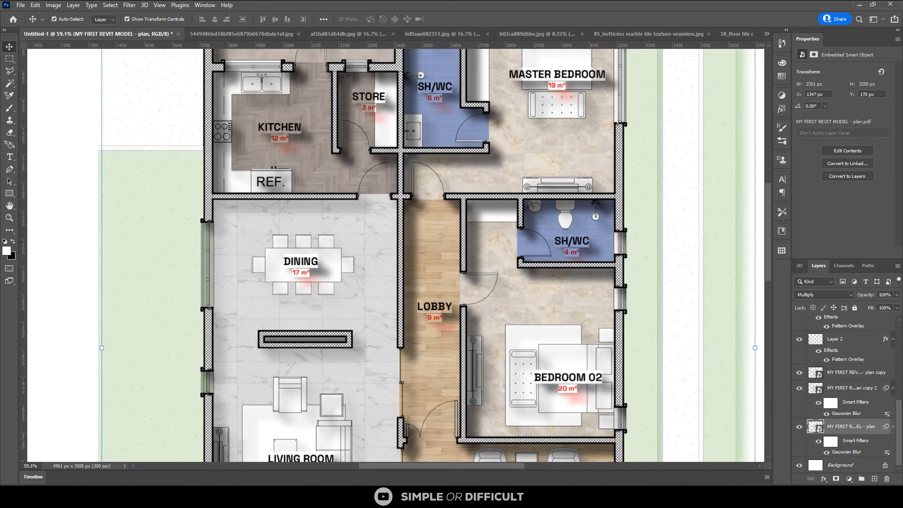
Set the lower blurred plan layer's opacity to 50%
click(882, 296)
text(50)
key(Return)
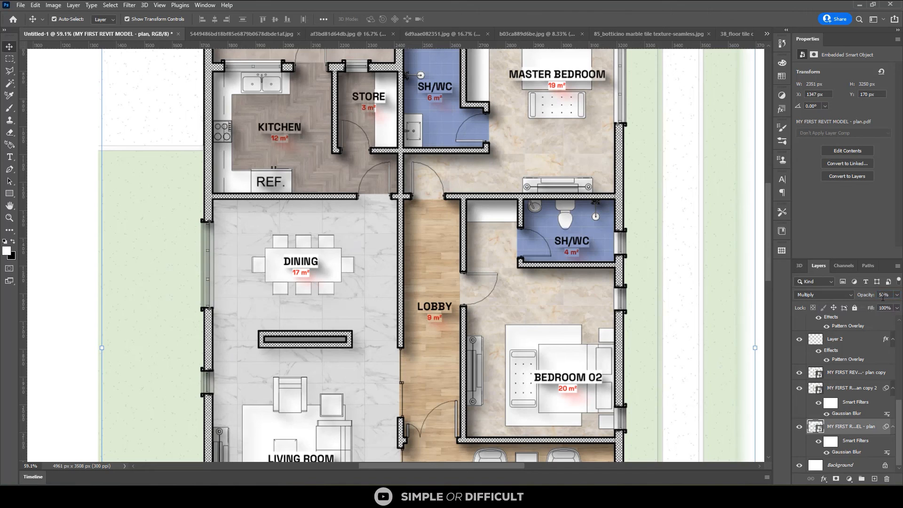
scroll(505, 215, down, 2)
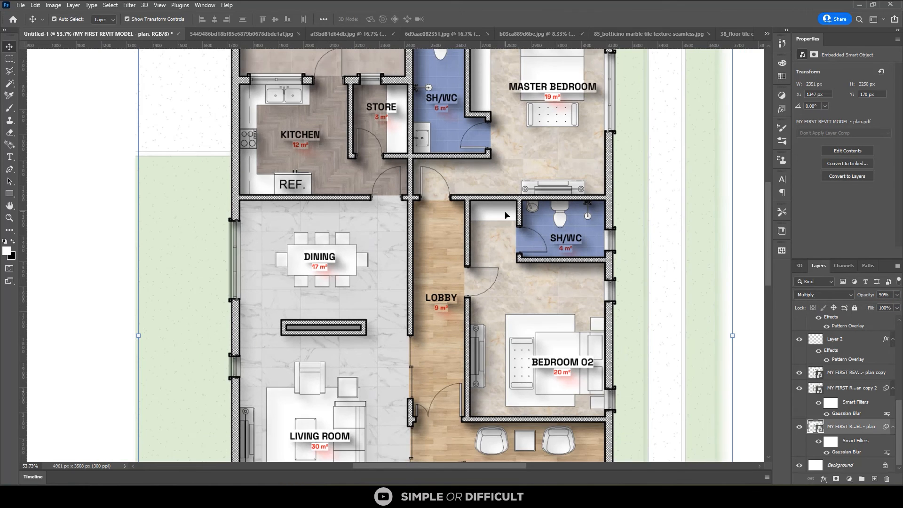
scroll(505, 215, down, 3)
scroll(536, 308, up, 2)
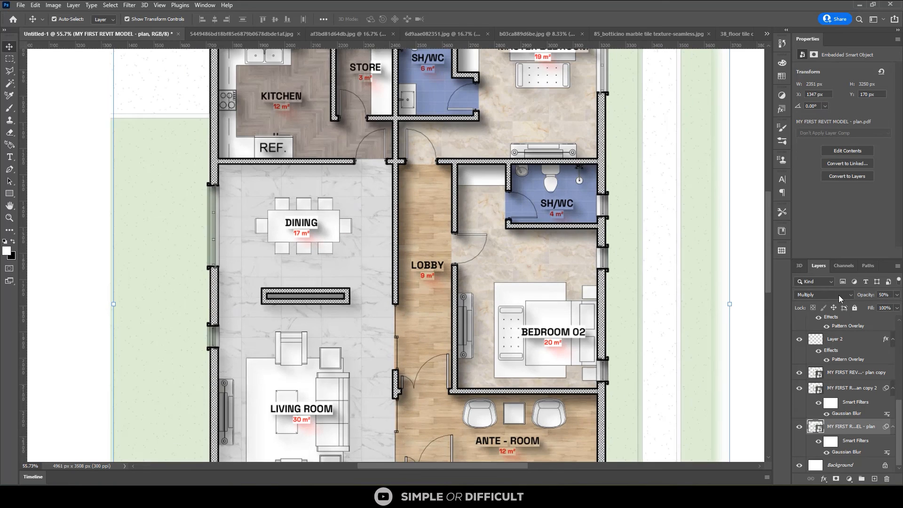
Toggle the lower blurred plan layer's visibility to compare the shadow, and set its opacity to 35%
click(798, 426)
click(799, 426)
click(799, 427)
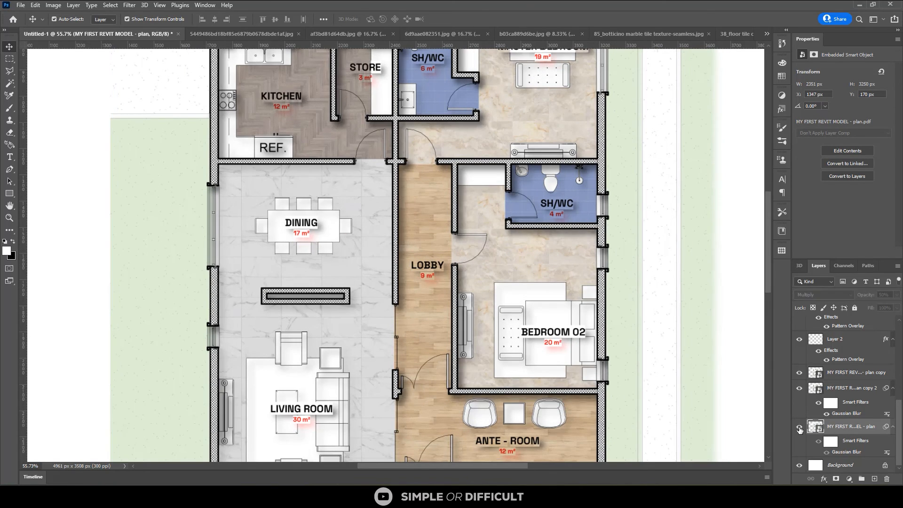
click(799, 427)
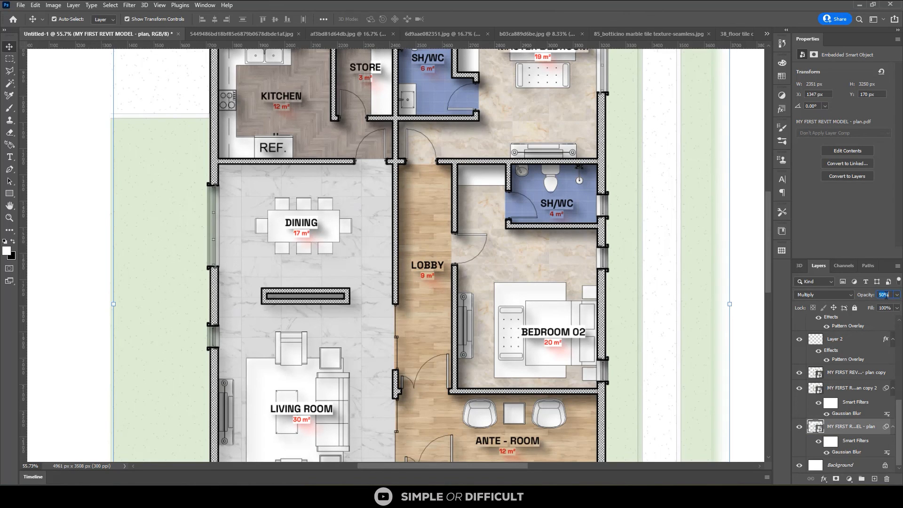
text(35)
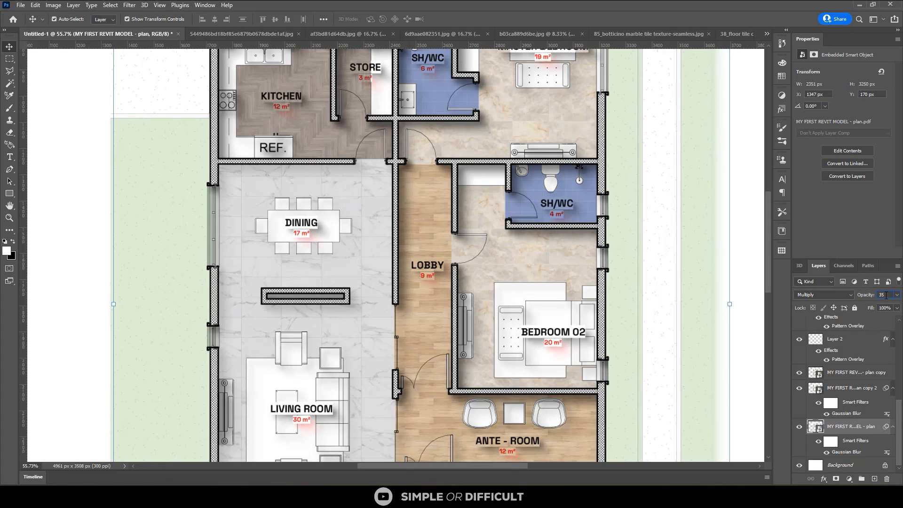
Add a layer mask to the lower blurred plan layer and brush black over the BEDROOM 02 label's shadow
click(836, 478)
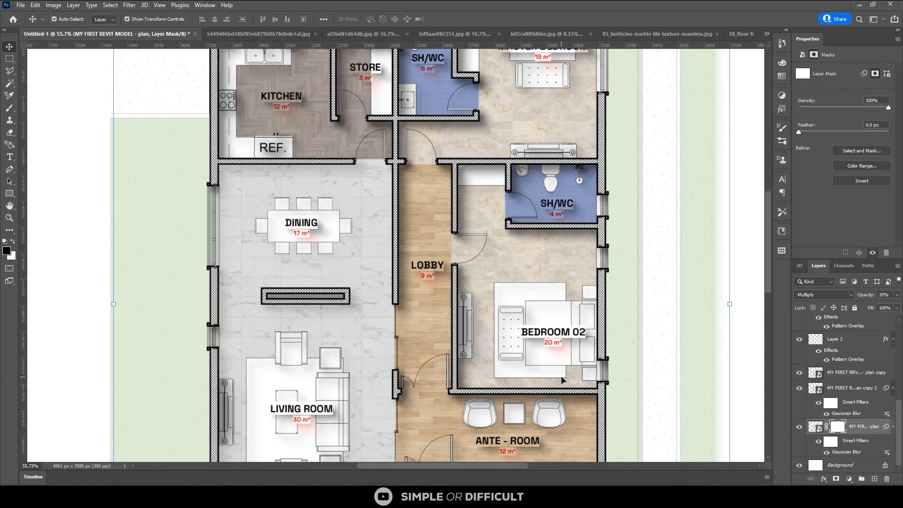
click(9, 109)
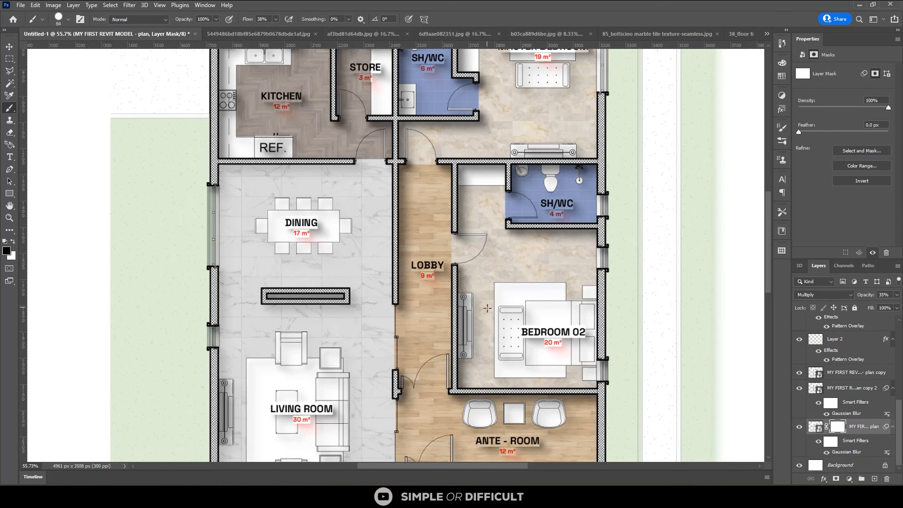
scroll(562, 336, up, 2)
scroll(520, 338, up, 1)
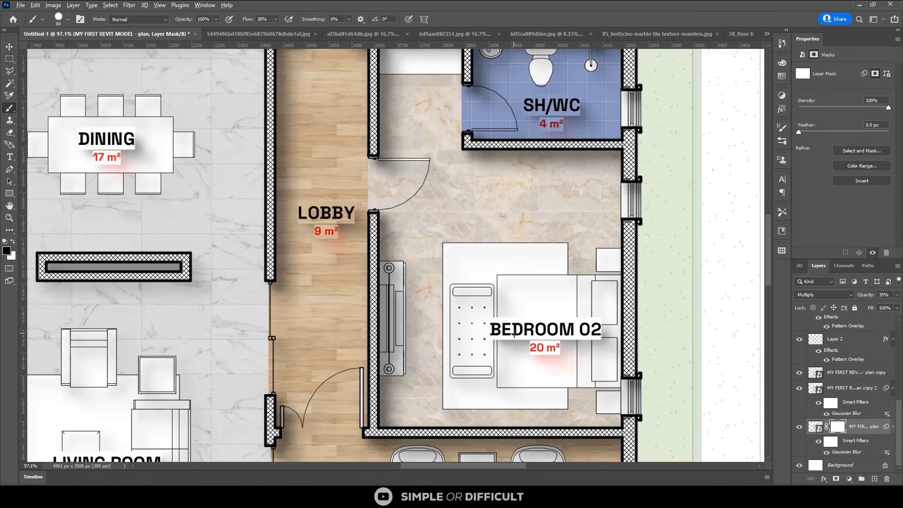
alt+right_click(520, 342)
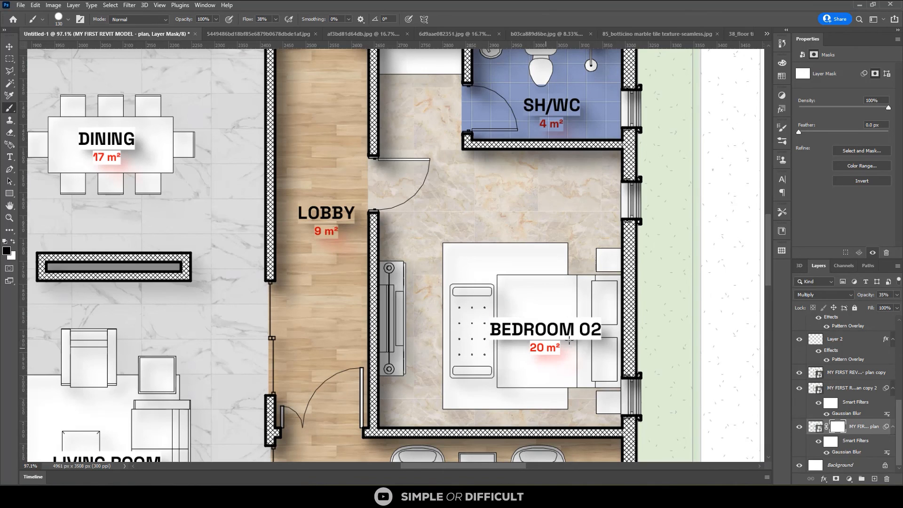
alt+right_click(549, 323)
alt+right_click(550, 323)
drag(540, 339, 517, 339)
Mask out the blurred shadows beneath further room labels, including the 4 m² SH/WC and LIVING ROOM, with the black brush
scroll(569, 71, up, 3)
mouse_move(579, 136)
mouse_down()
mouse_move(597, 143)
mouse_move(581, 120)
mouse_up()
scroll(600, 240, down, 4)
scroll(594, 251, down, 5)
scroll(329, 217, up, 3)
drag(336, 216, 308, 223)
scroll(303, 220, down, 4)
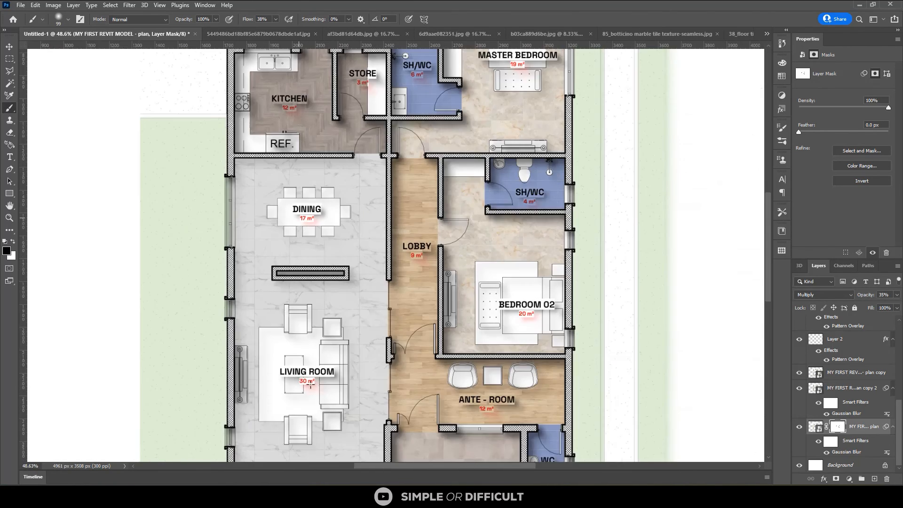
scroll(306, 378, up, 8)
drag(278, 382, 385, 381)
scroll(360, 349, down, 5)
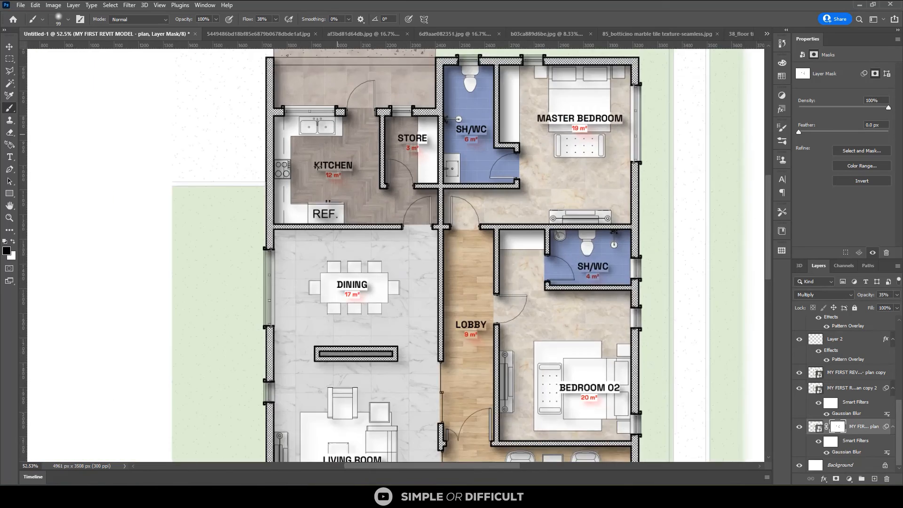
Brush black on the same mask over the label shadows in the upper rooms and the lobby
scroll(527, 134, up, 2)
drag(527, 134, 534, 103)
mouse_move(628, 97)
mouse_down()
mouse_move(612, 114)
mouse_move(705, 105)
mouse_move(667, 126)
mouse_up()
scroll(644, 264, down, 5)
scroll(517, 235, up, 4)
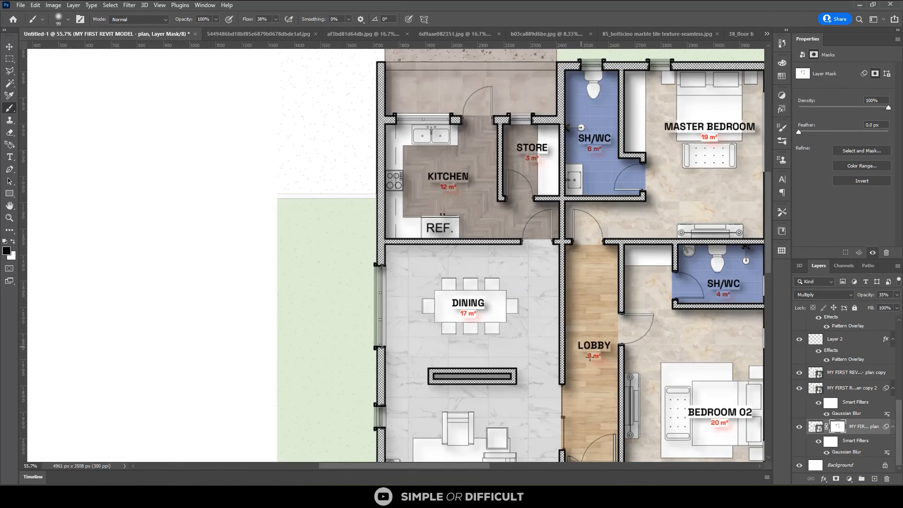
scroll(472, 241, down, 2)
scroll(518, 376, up, 3)
drag(578, 373, 588, 376)
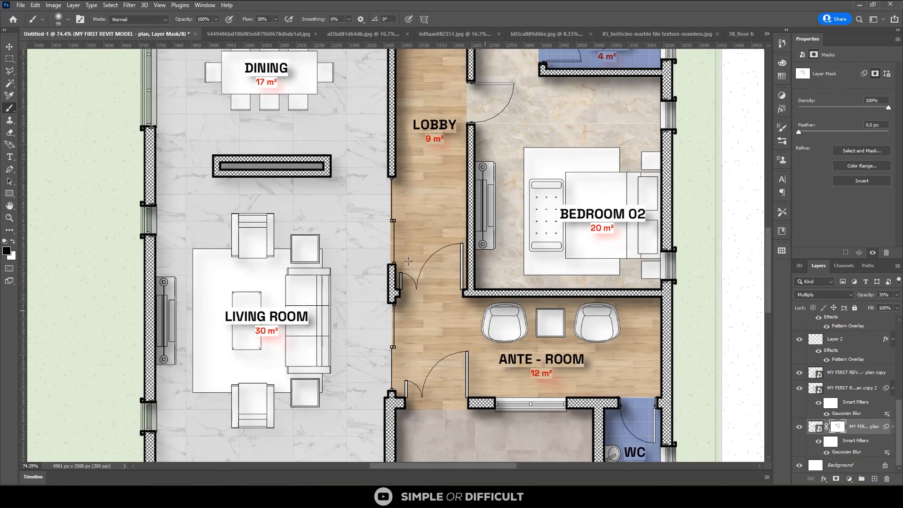
scroll(408, 261, down, 2)
scroll(568, 393, up, 3)
scroll(543, 367, down, 3)
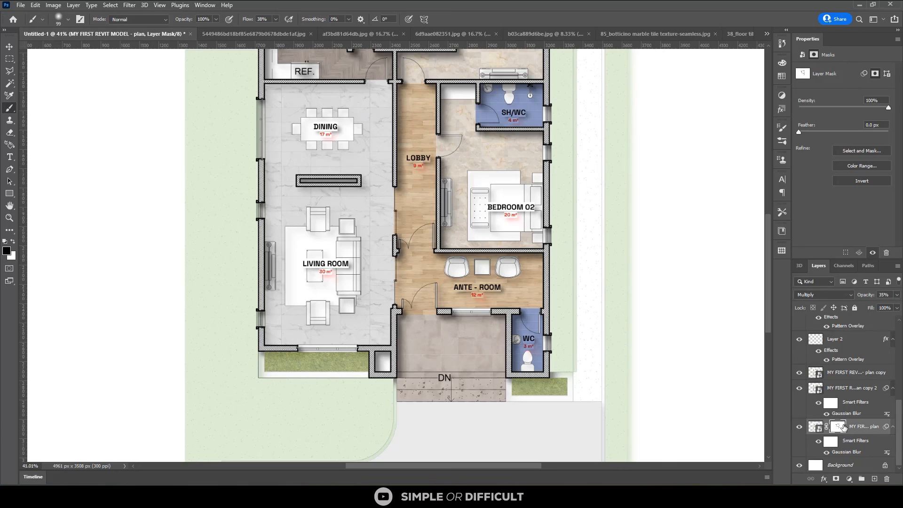
Copy the painted layer mask from the lower blurred plan layer onto the blurred copy above it
drag(839, 427, 839, 389)
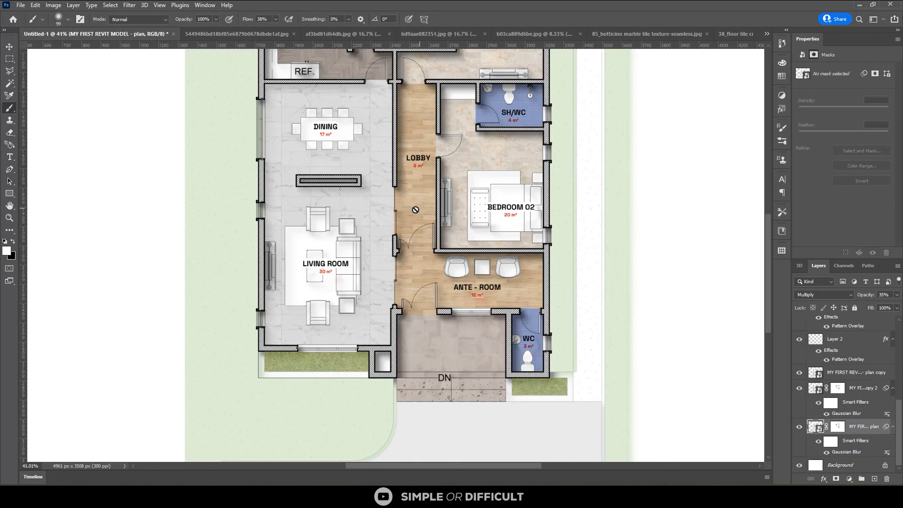
scroll(465, 361, down, 1)
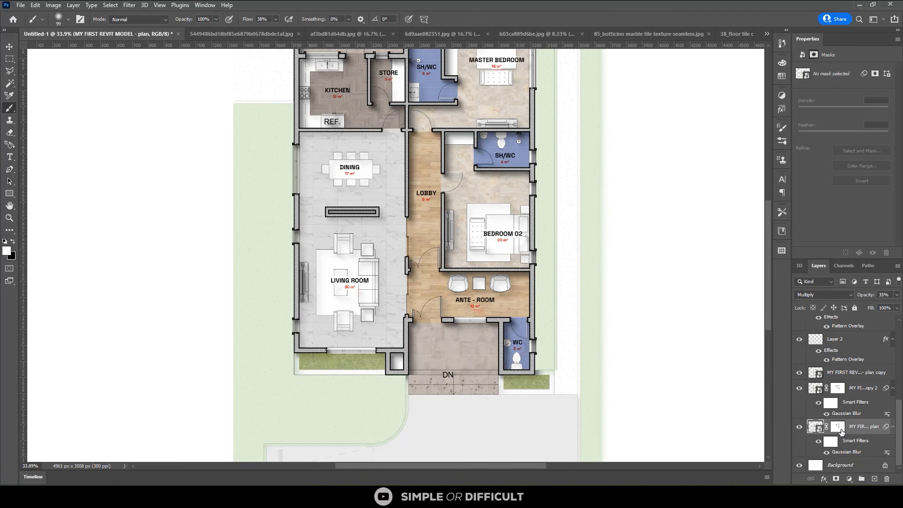
scroll(395, 377, down, 1)
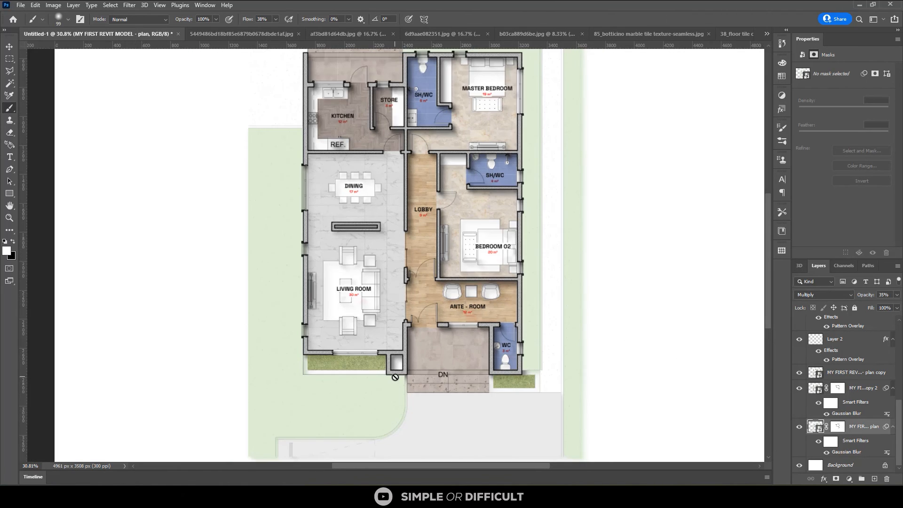
scroll(336, 187, up, 3)
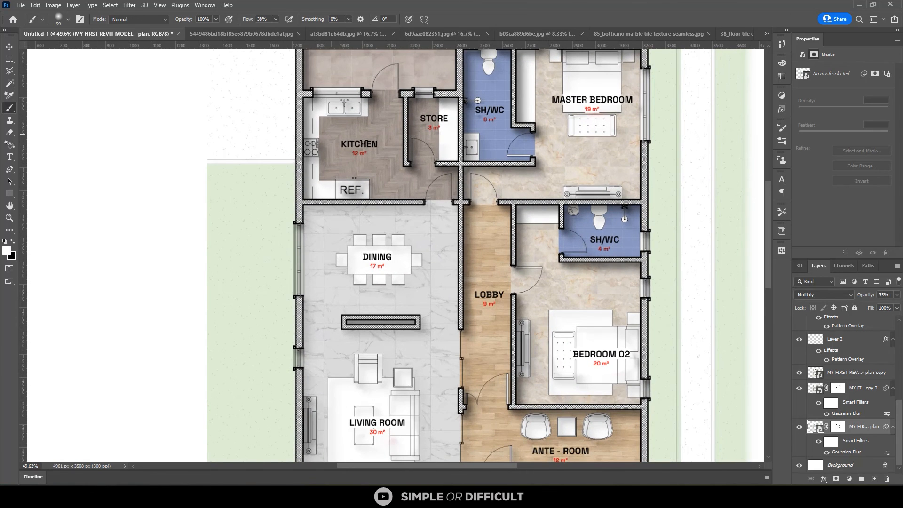
scroll(363, 140, up, 3)
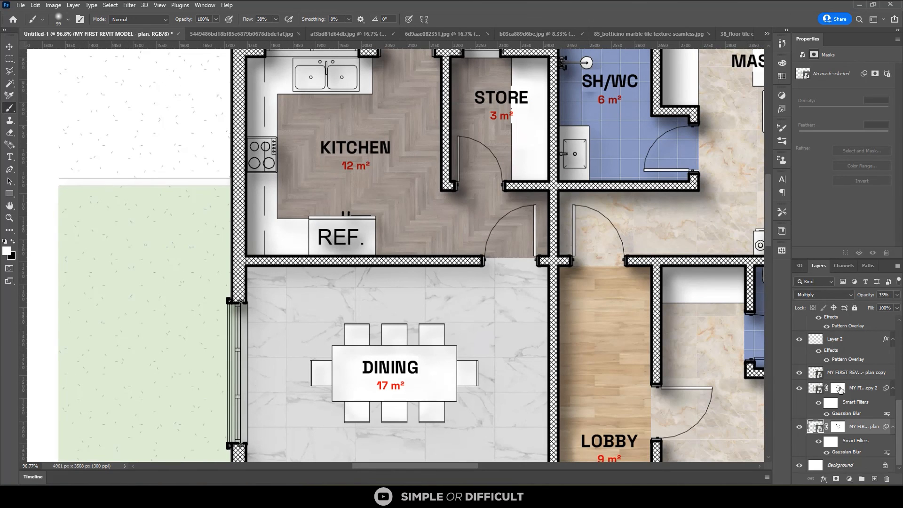
Select the copied mask on the upper blurred layer and inspect the label and wall shadows throughout the plan
click(838, 388)
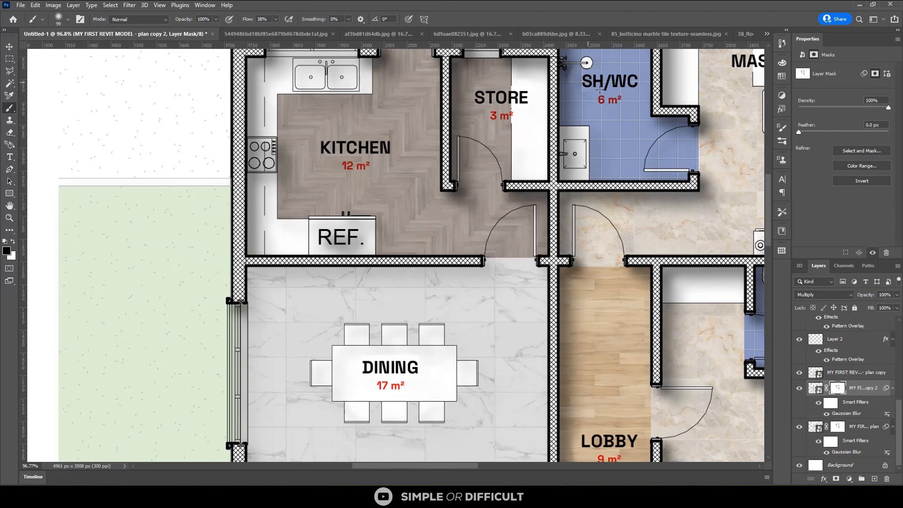
scroll(485, 163, down, 1)
scroll(404, 211, down, 1)
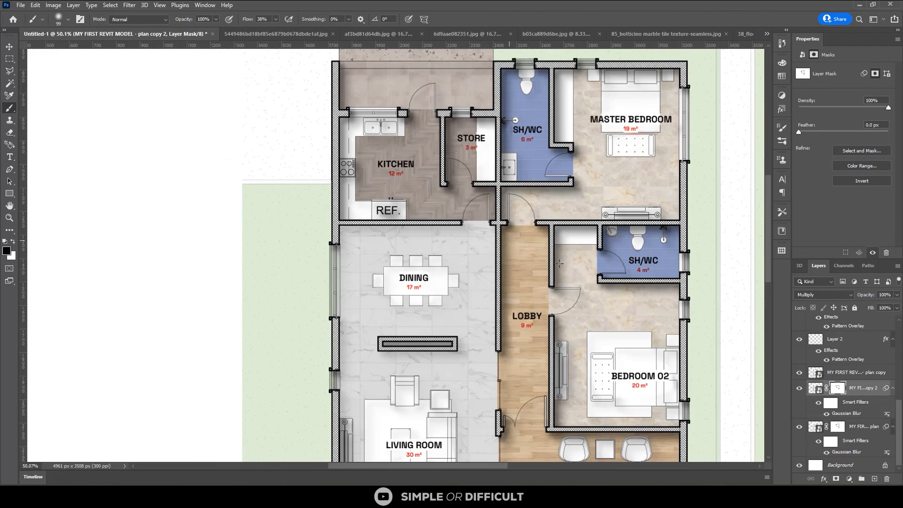
scroll(666, 257, up, 1)
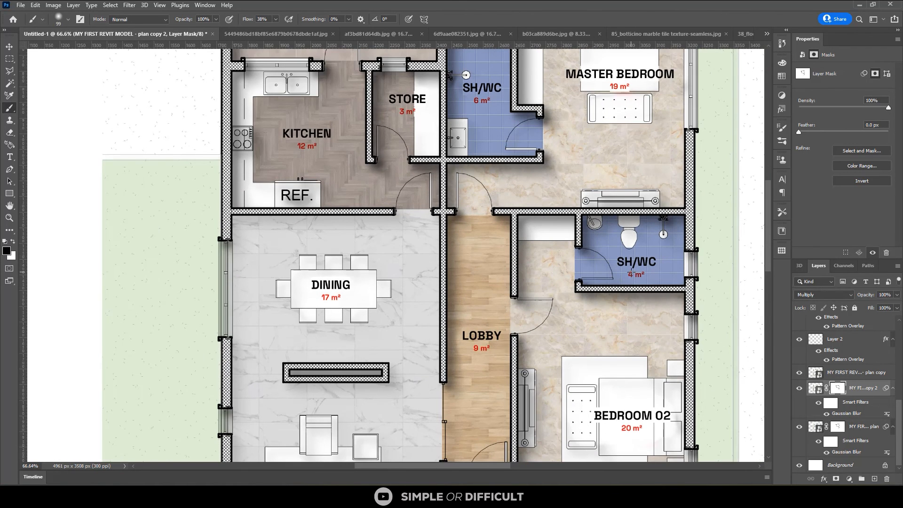
scroll(494, 287, down, 1)
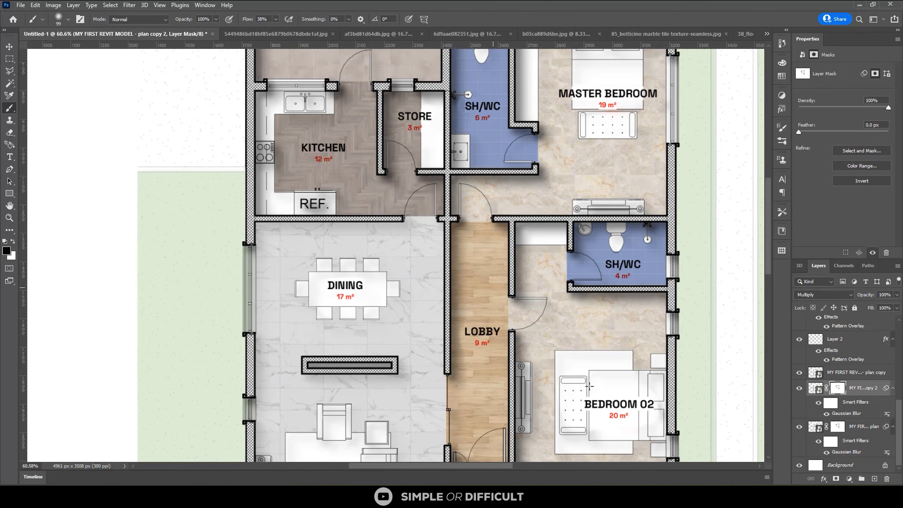
scroll(589, 386, down, 1)
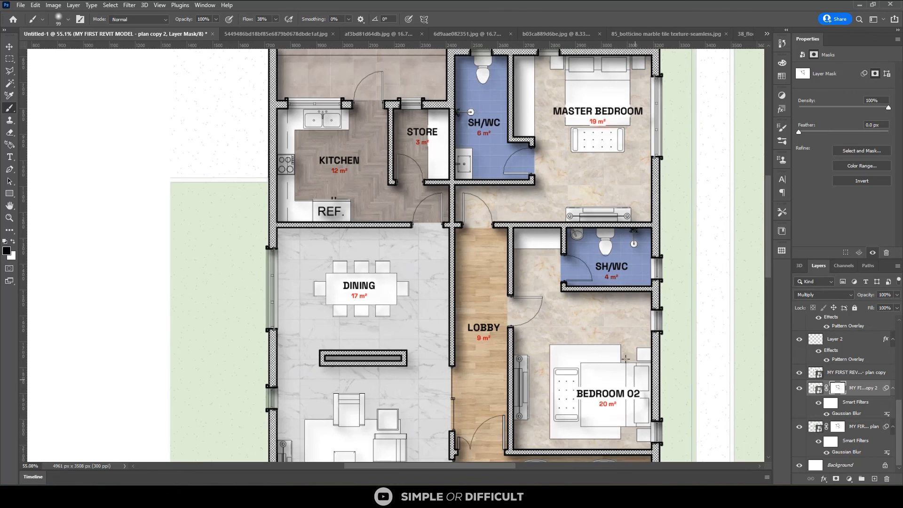
scroll(625, 359, down, 4)
scroll(424, 270, up, 6)
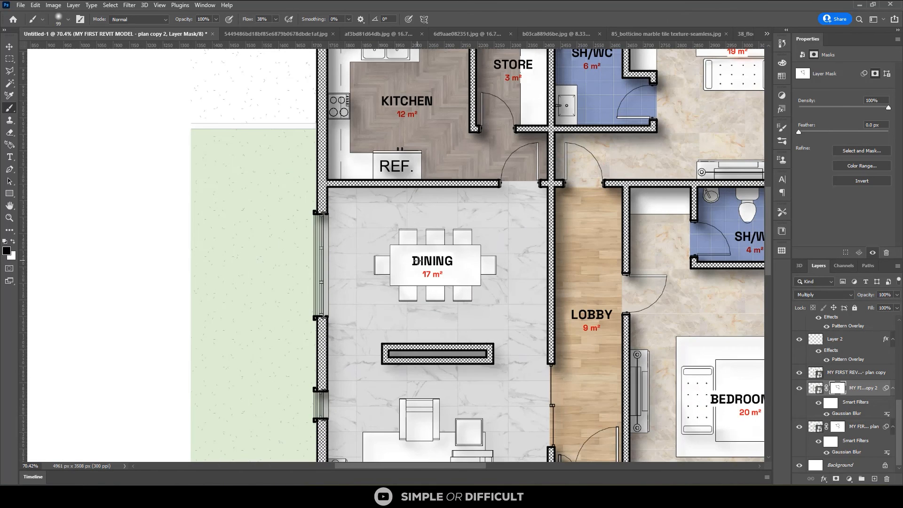
Set the blend mode of the living room and dining floor layer to Multiply
scroll(403, 213, down, 2)
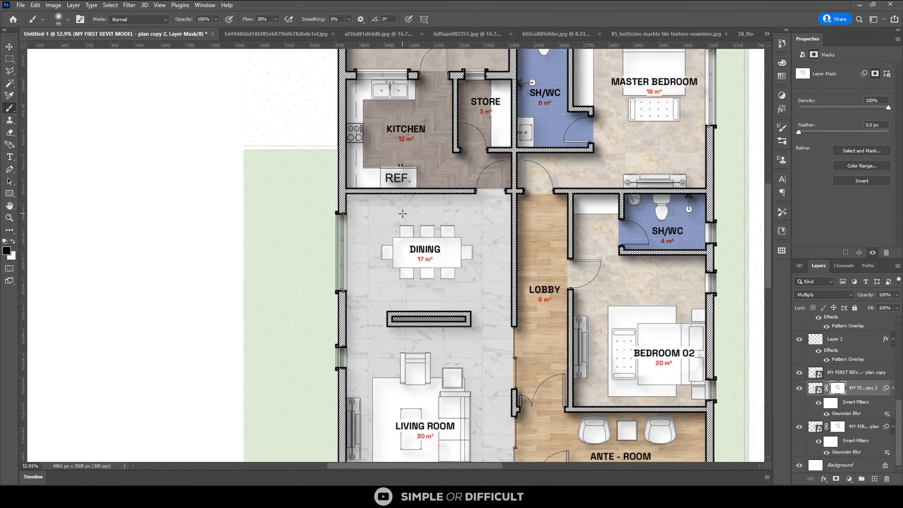
scroll(402, 214, down, 2)
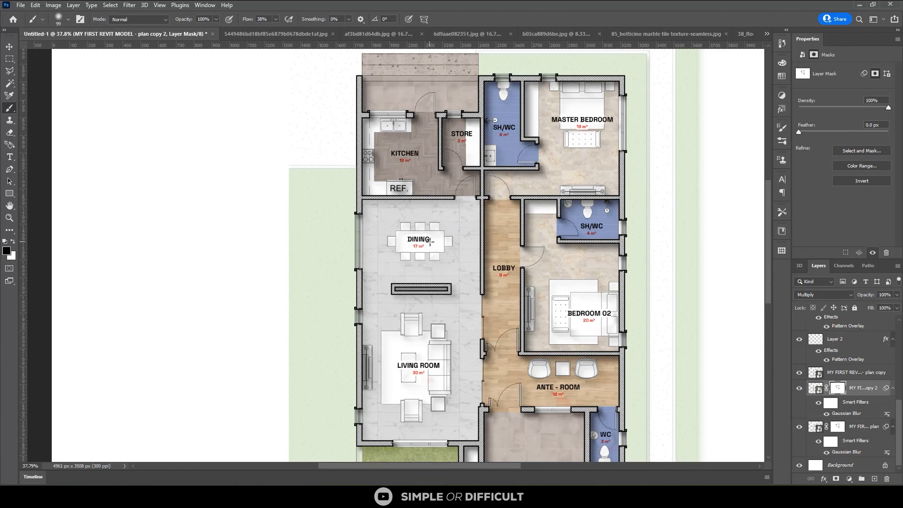
scroll(395, 318, up, 2)
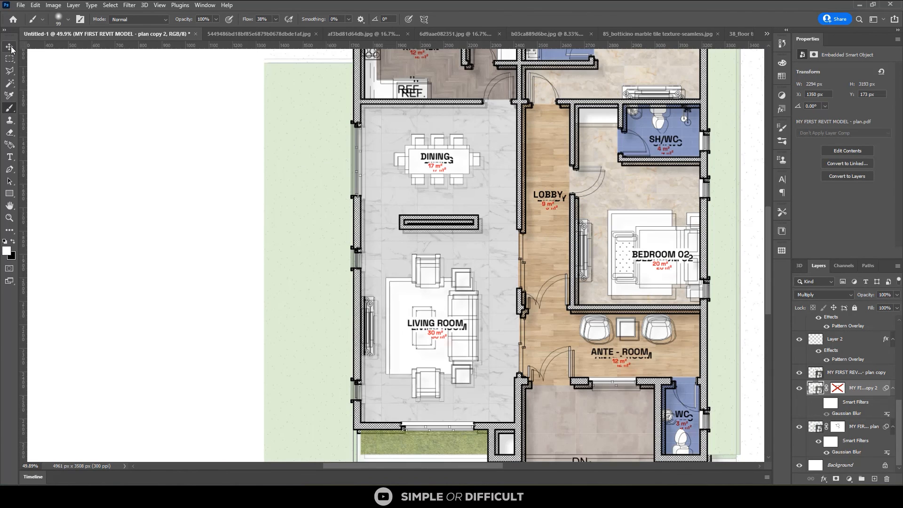
click(9, 47)
click(489, 143)
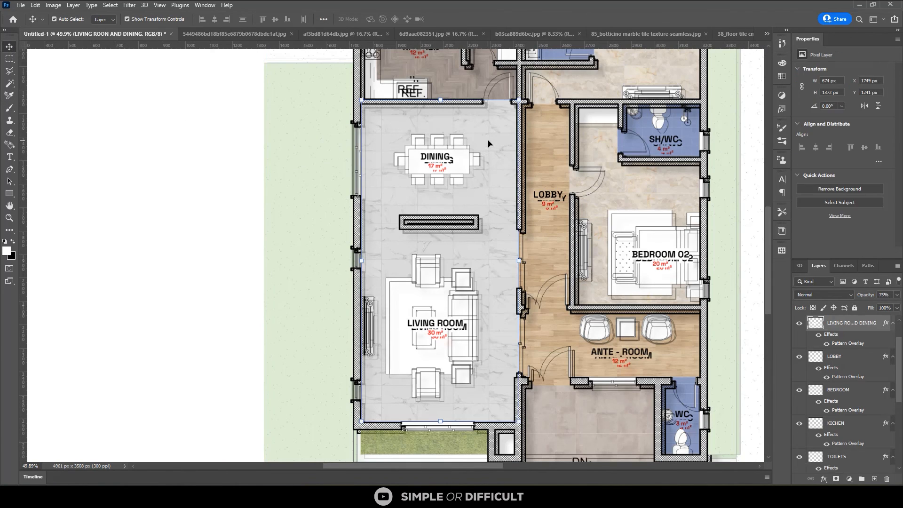
click(852, 295)
click(823, 291)
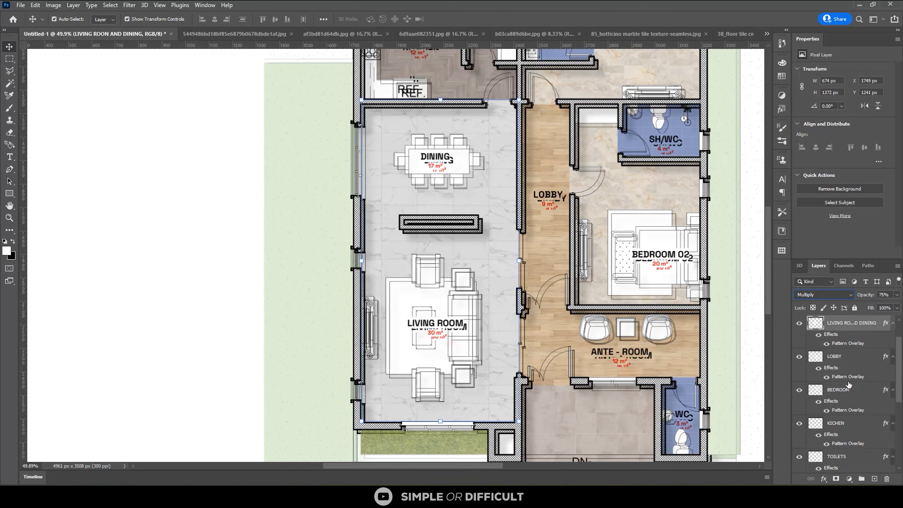
Turn the Smart Filters back on for the upper blurred plan copy and re-enable its layer mask
scroll(845, 443, down, 3)
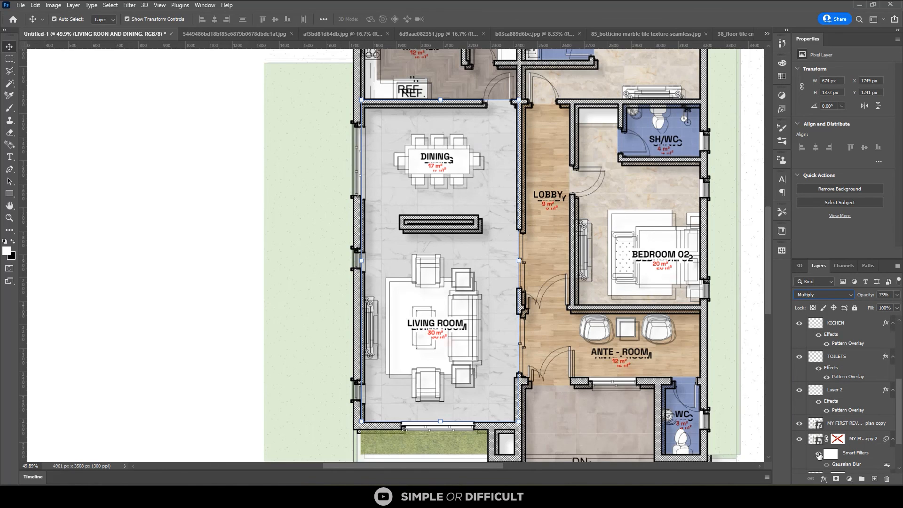
click(818, 455)
scroll(852, 452, down, 1)
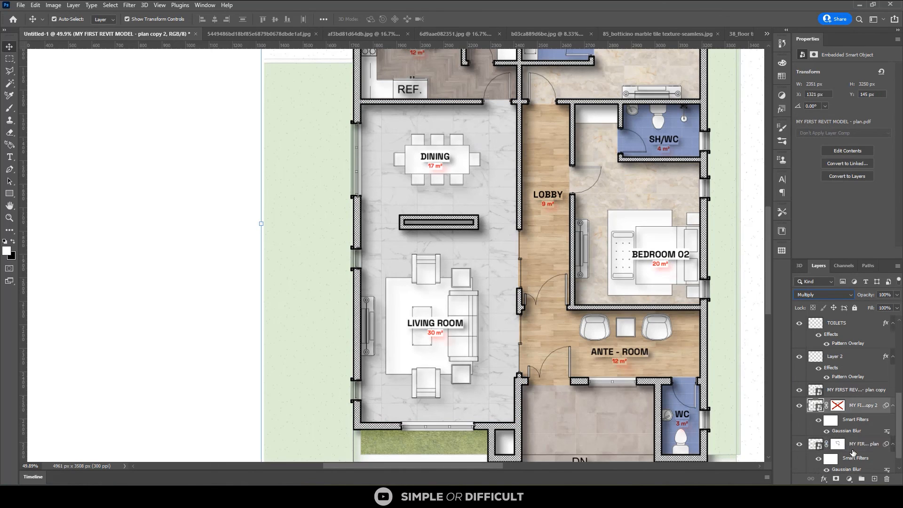
scroll(852, 452, down, 1)
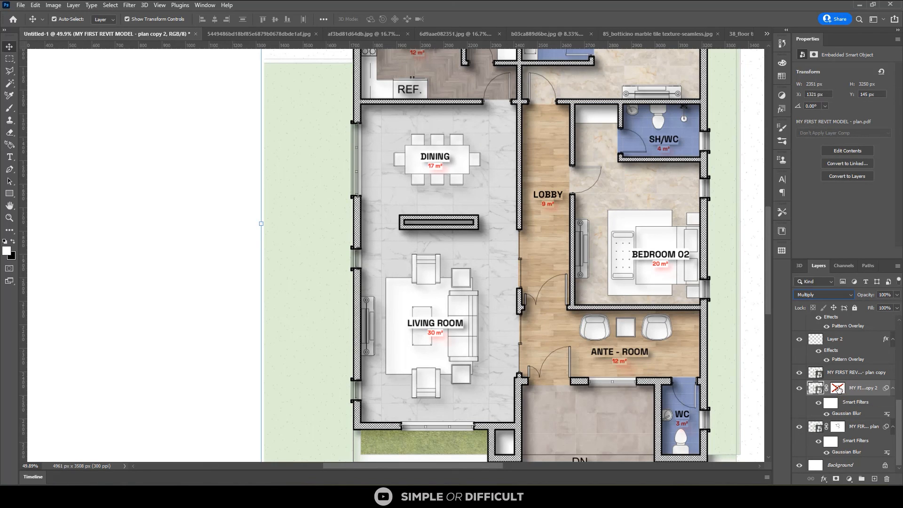
click(837, 388)
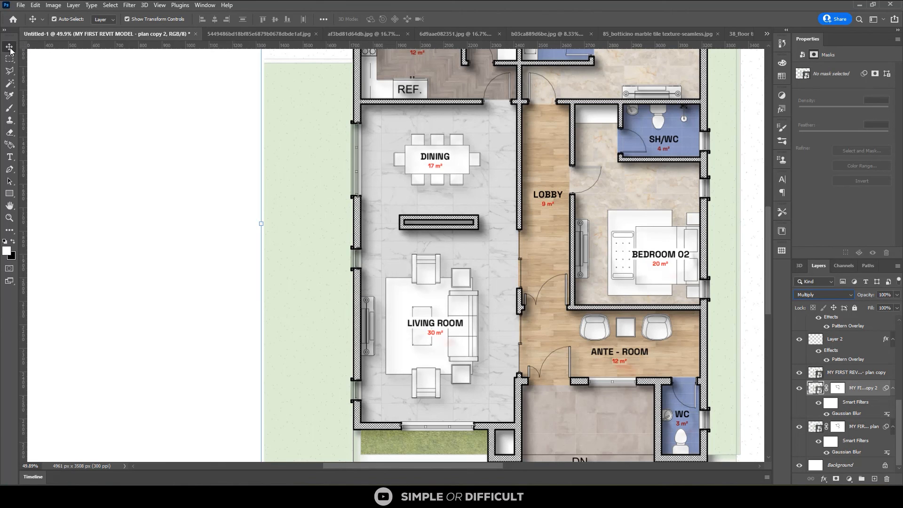
Deselect all layers and inspect the shadows and textures across the whole floor plan
click(66, 91)
scroll(350, 381, down, 1)
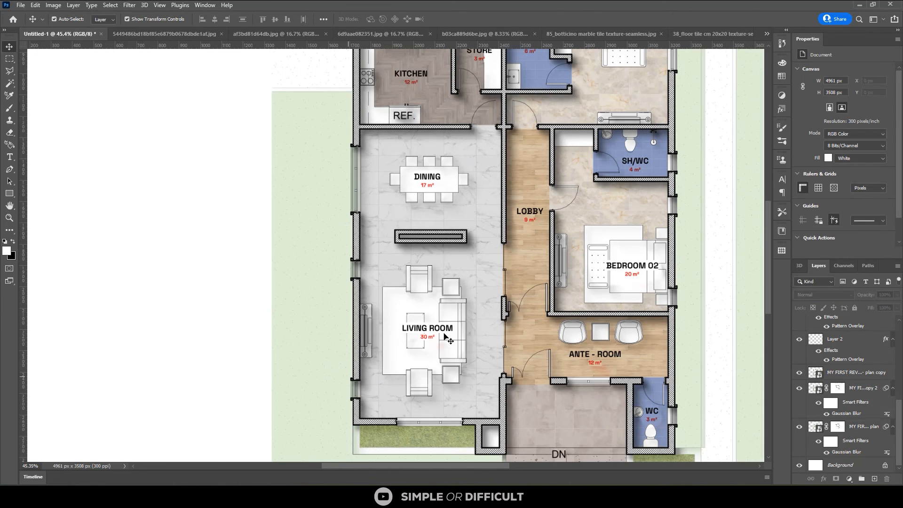
scroll(444, 334, down, 5)
scroll(504, 304, down, 2)
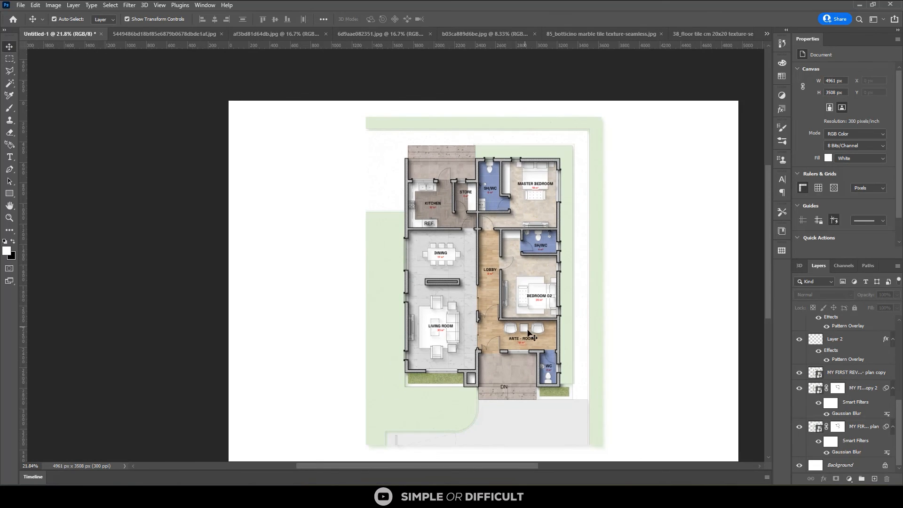
scroll(554, 437, up, 2)
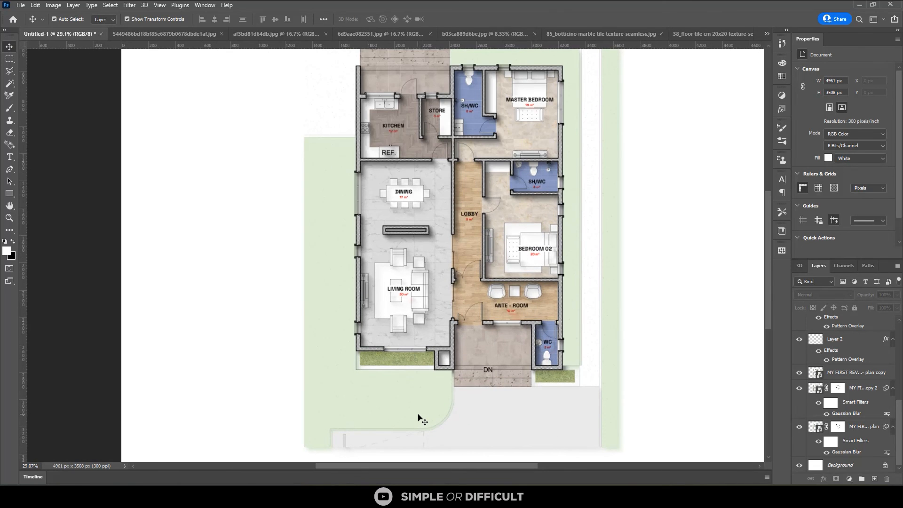